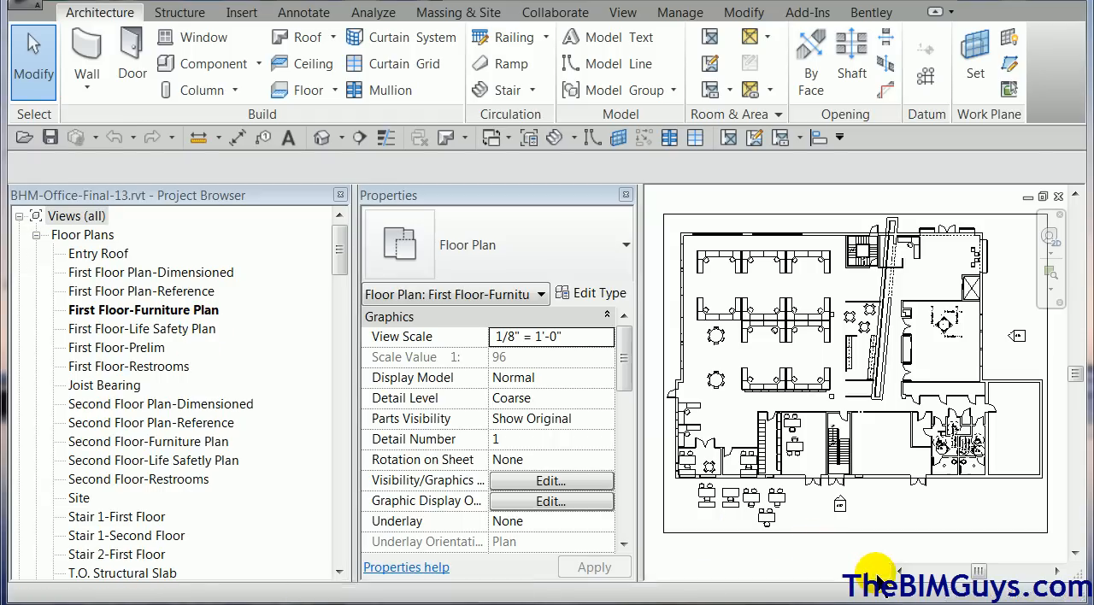
Briefly reveal the furniture plan's hidden elements, and turn on visibility of the Site category and its Project Base Point in this view.
{"action": "left_click", "coordinate": [879, 572]}
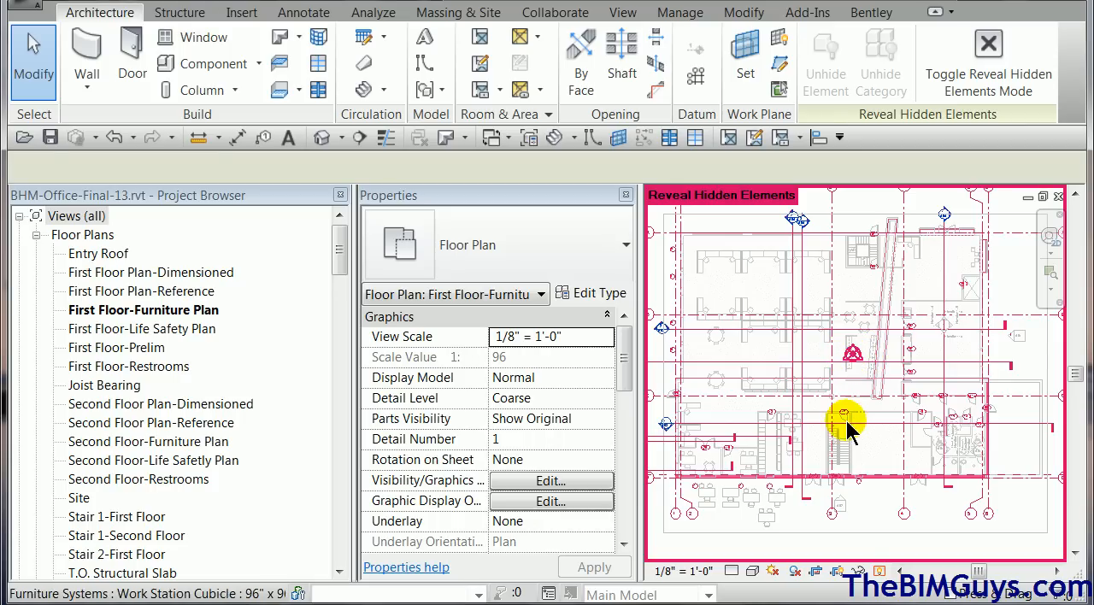
{"action": "left_click", "coordinate": [881, 572]}
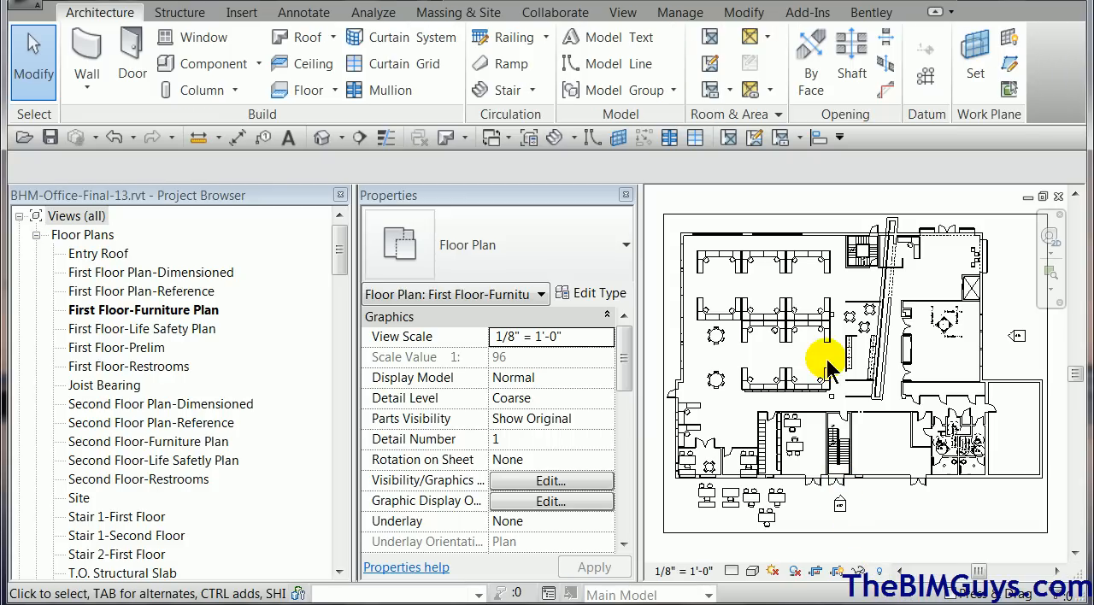
{"action": "left_click", "coordinate": [551, 481]}
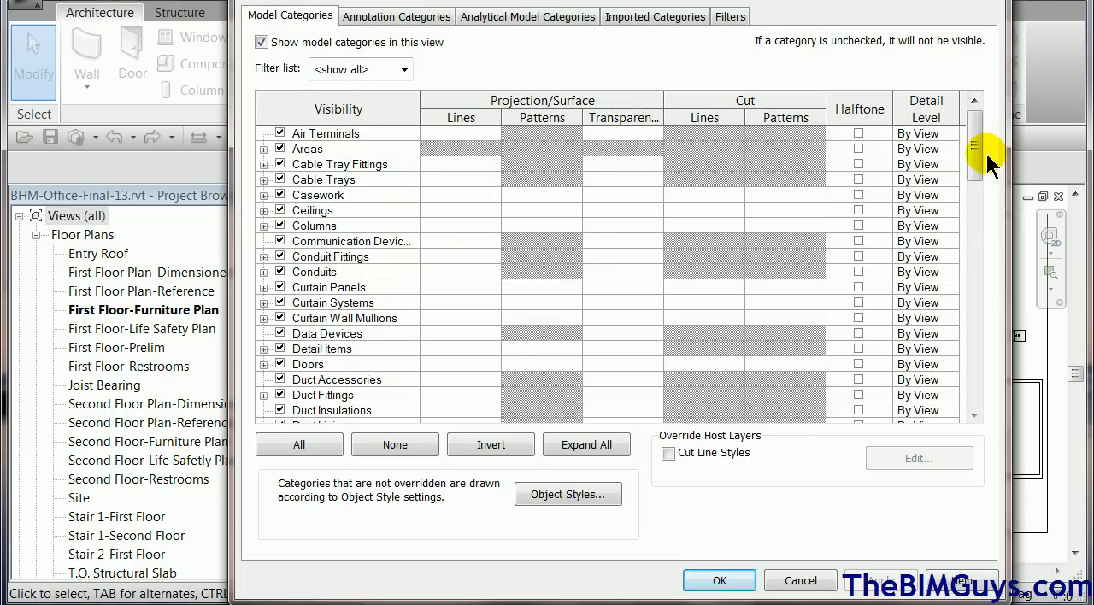
{"action": "left_click_drag", "start_coordinate": [979, 167], "coordinate": [973, 320]}
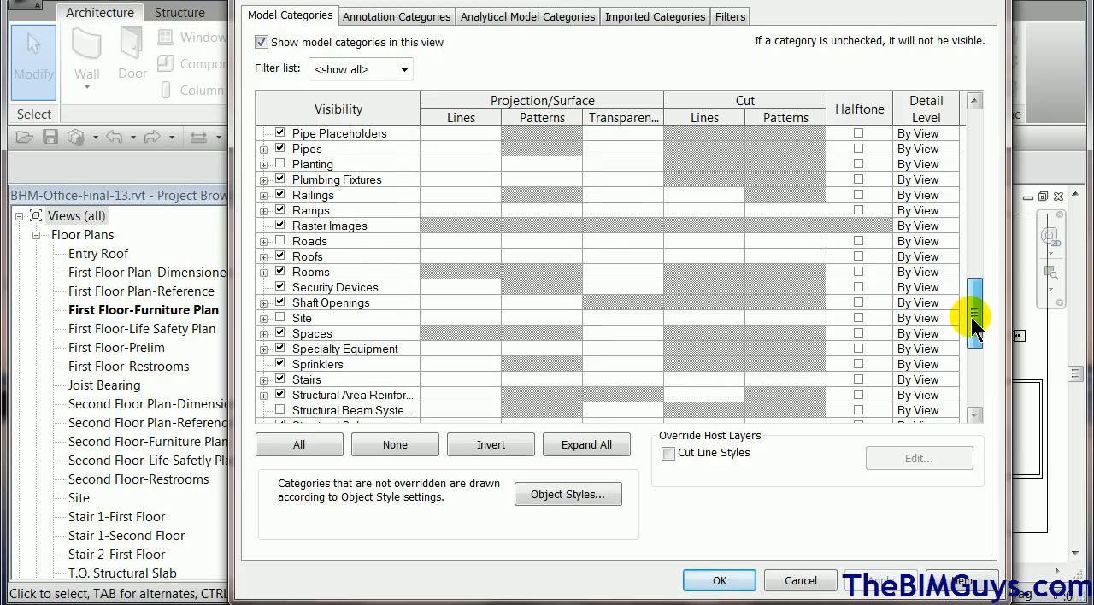
{"action": "left_click", "coordinate": [280, 319]}
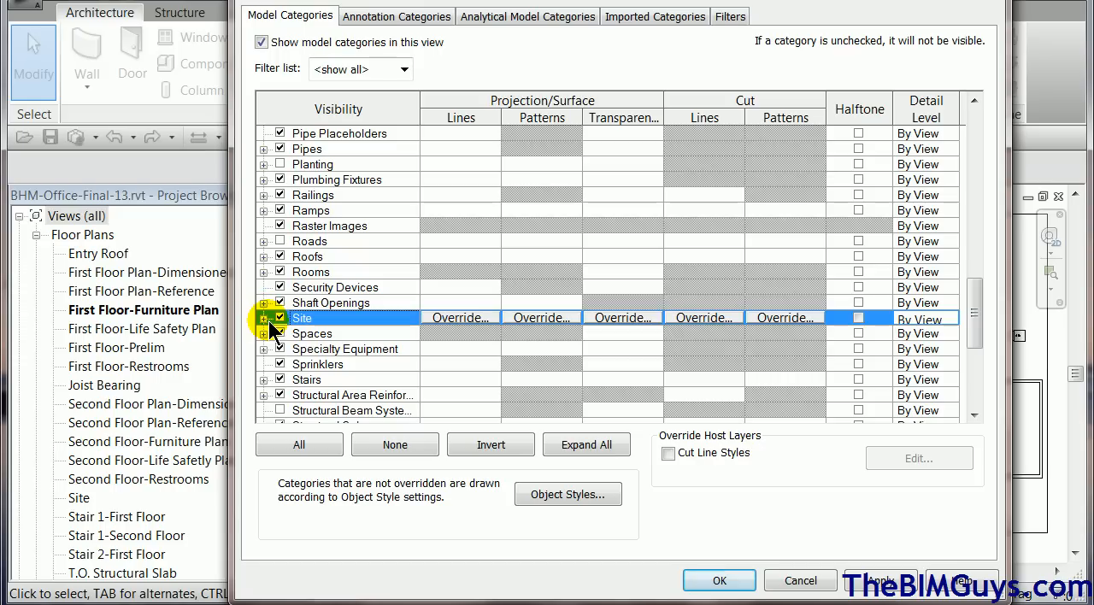
{"action": "left_click", "coordinate": [264, 318]}
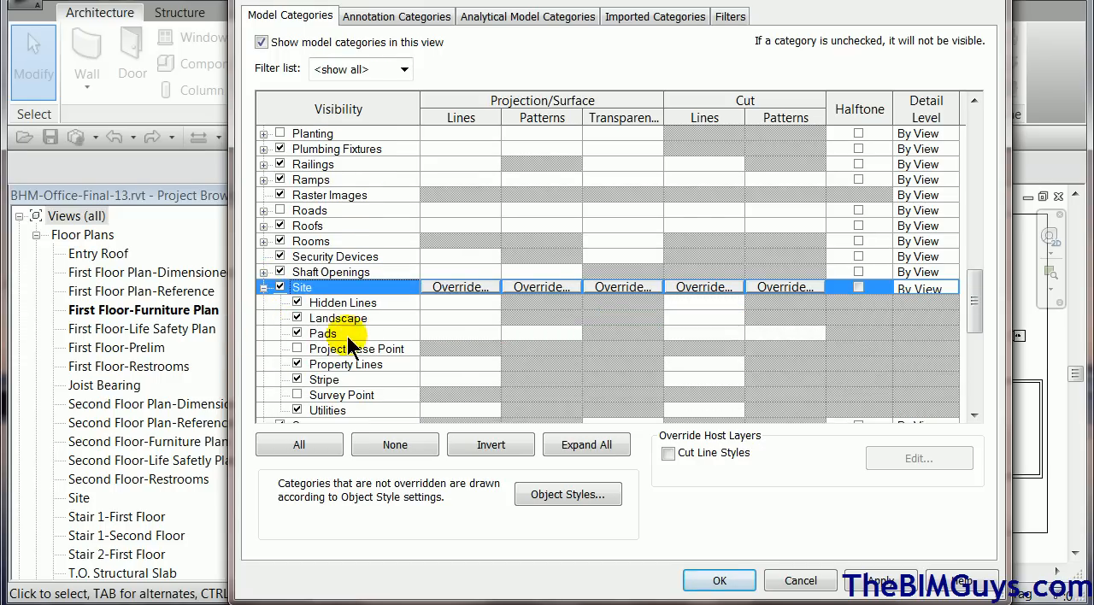
{"action": "left_click", "coordinate": [297, 349]}
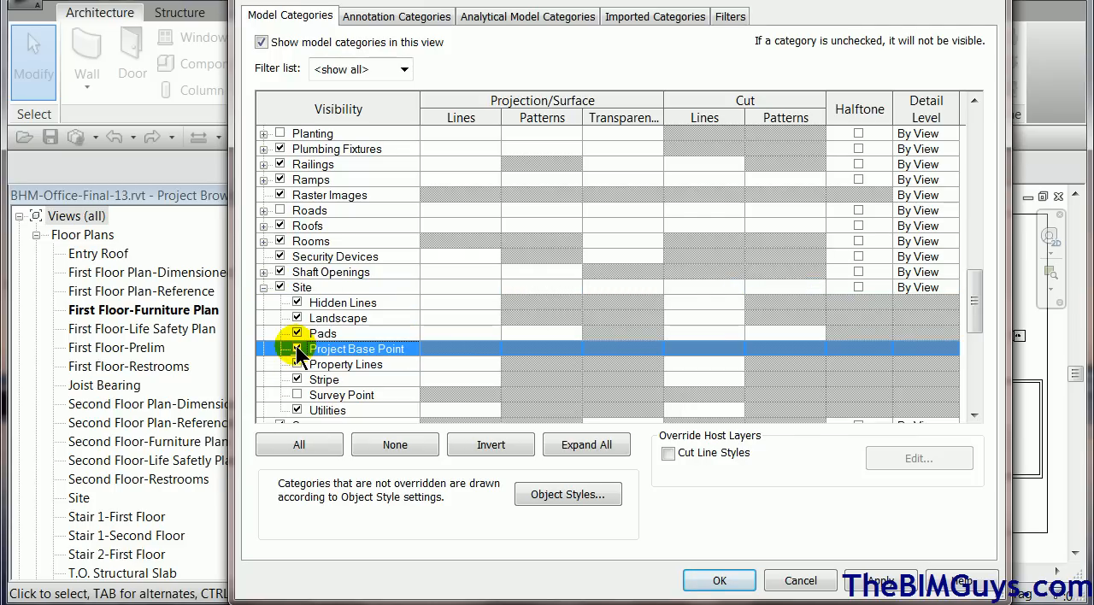
{"action": "left_click", "coordinate": [721, 581]}
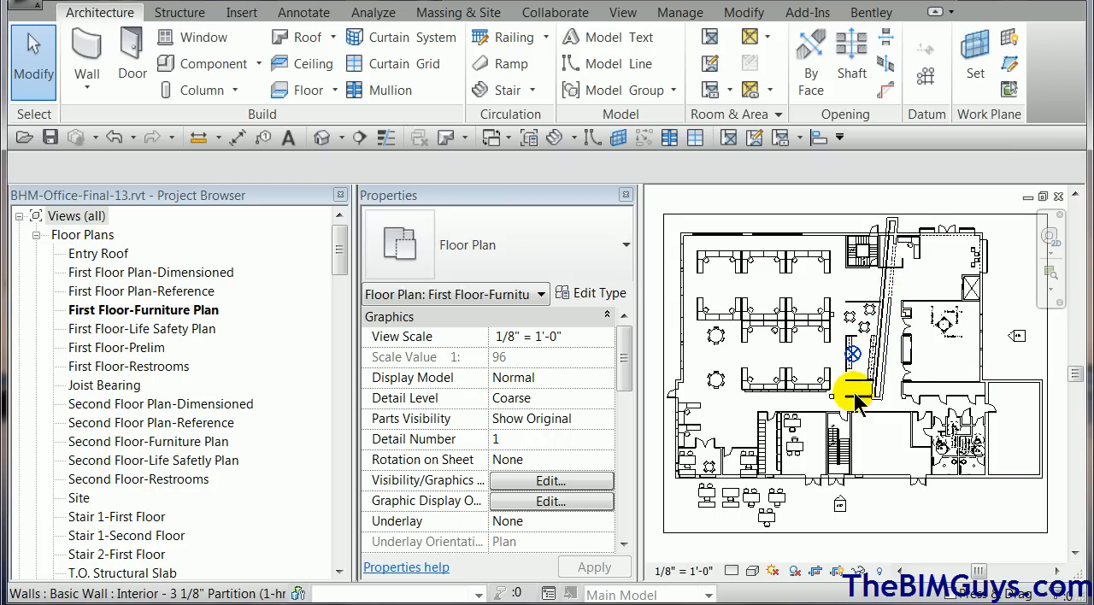
Turn on the Survey Point under the Site category in the furniture plan's visibility settings.
{"action": "scroll", "coordinate": [858, 357], "scroll_direction": "up", "scroll_amount": 2}
{"action": "scroll", "coordinate": [861, 366], "scroll_direction": "down", "scroll_amount": 3}
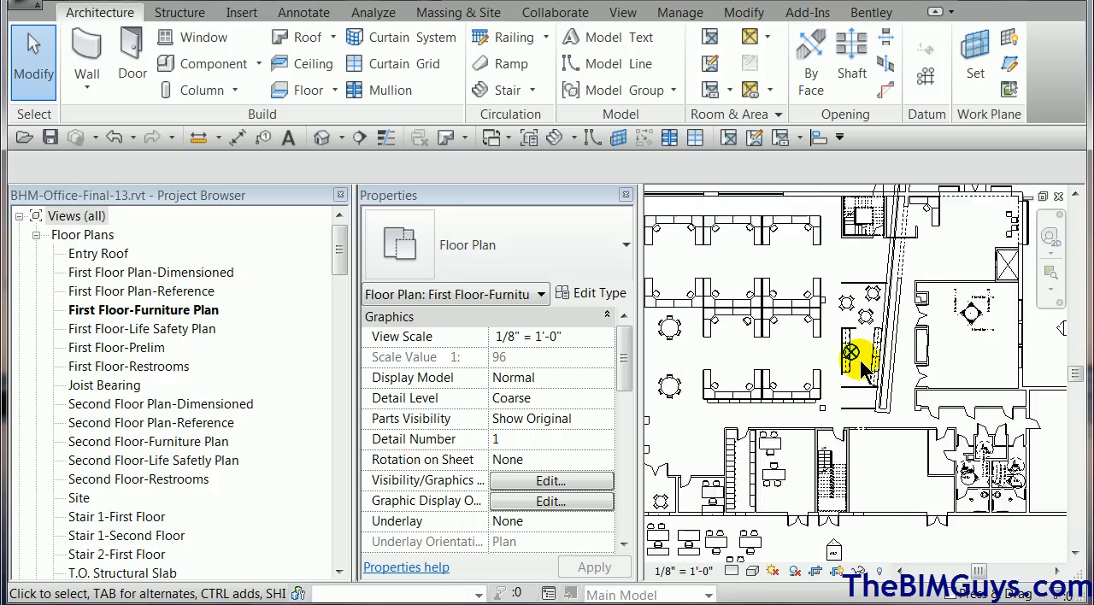
{"action": "scroll", "coordinate": [861, 373], "scroll_direction": "up", "scroll_amount": 1}
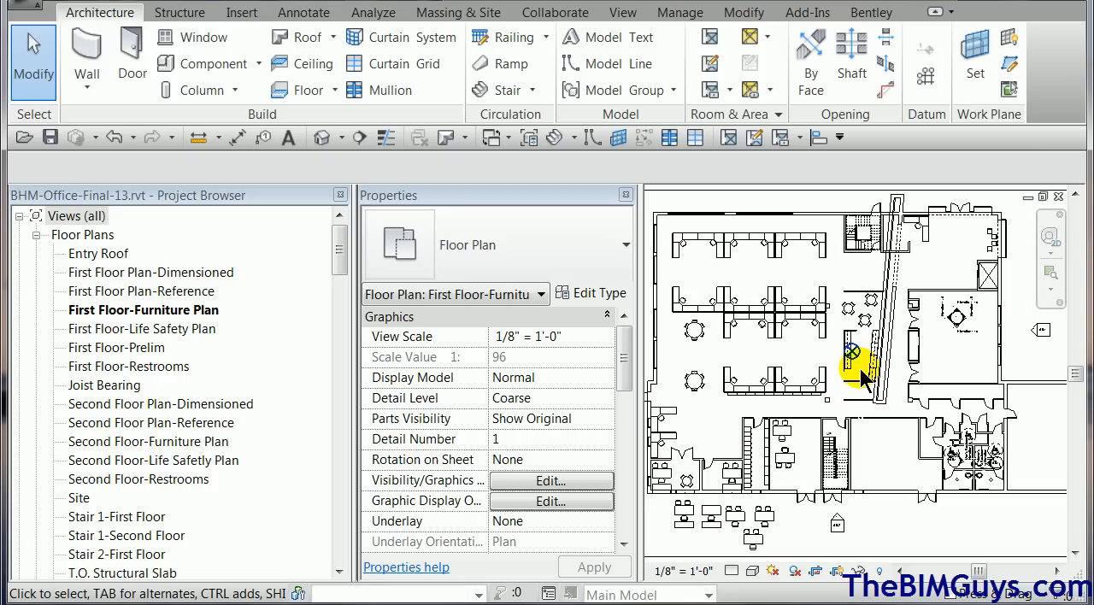
{"action": "scroll", "coordinate": [863, 382], "scroll_direction": "down", "scroll_amount": 2}
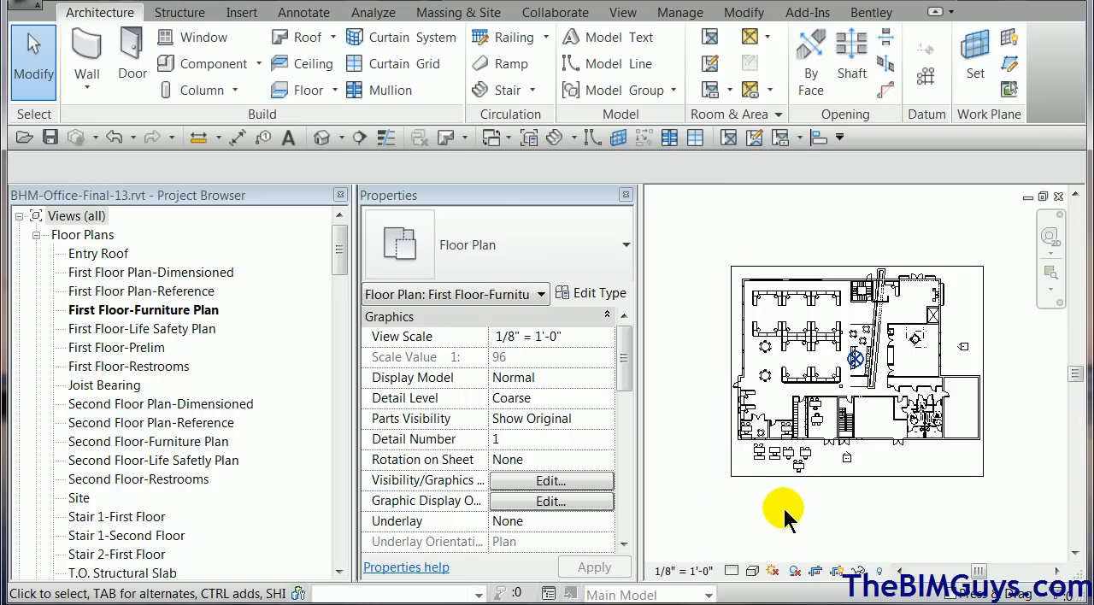
{"action": "left_click", "coordinate": [521, 481]}
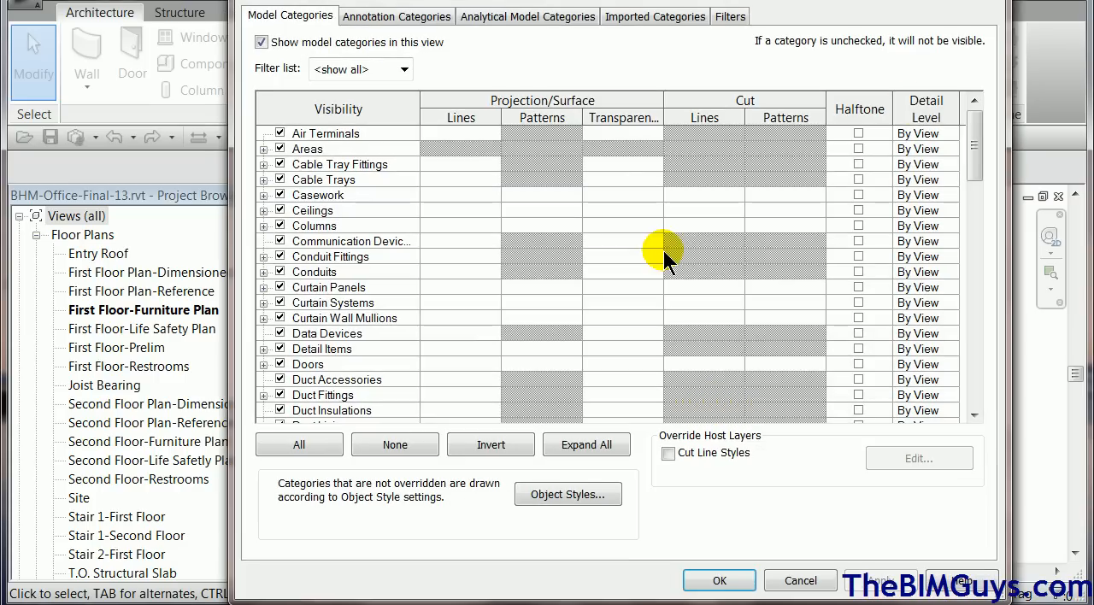
{"action": "left_click_drag", "start_coordinate": [974, 145], "coordinate": [978, 349]}
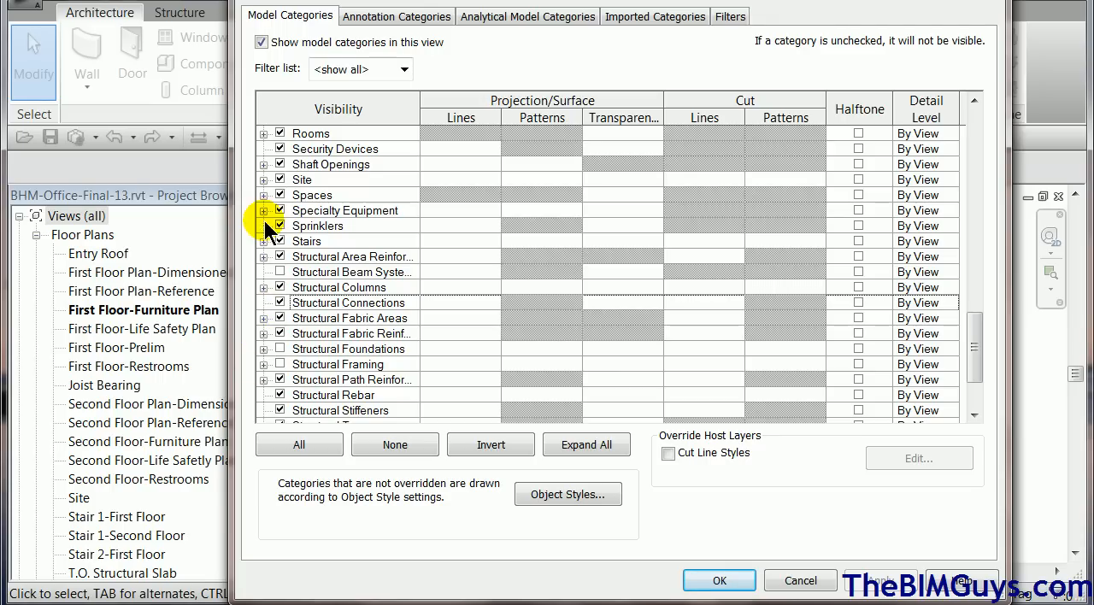
{"action": "left_click", "coordinate": [264, 180]}
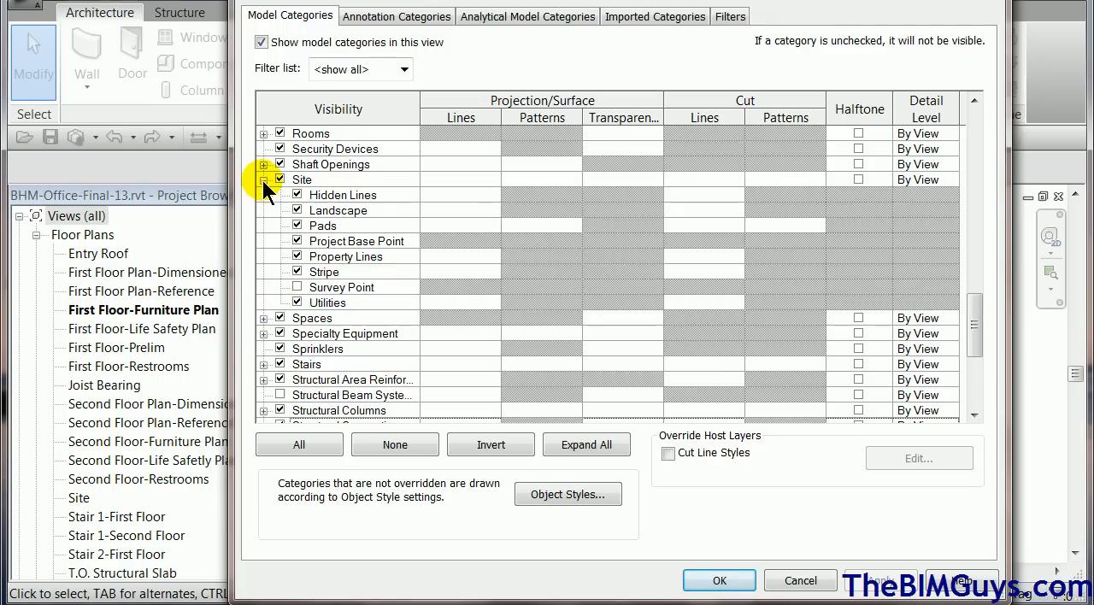
{"action": "left_click", "coordinate": [291, 288]}
{"action": "left_click", "coordinate": [720, 581]}
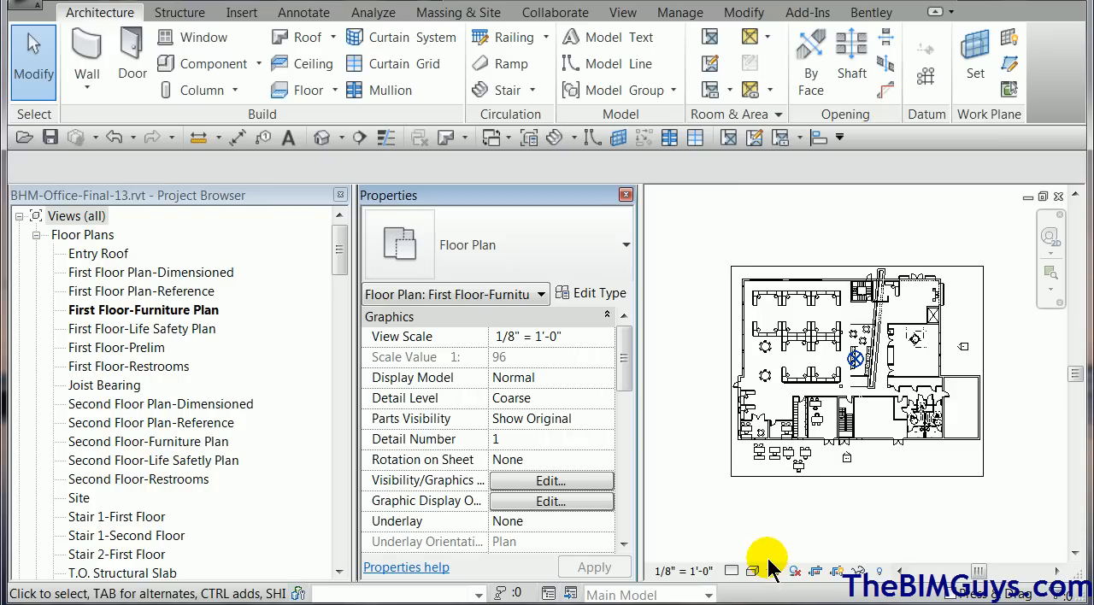
{"action": "scroll", "coordinate": [872, 376], "scroll_direction": "up", "scroll_amount": 1}
{"action": "scroll", "coordinate": [870, 369], "scroll_direction": "up", "scroll_amount": 2}
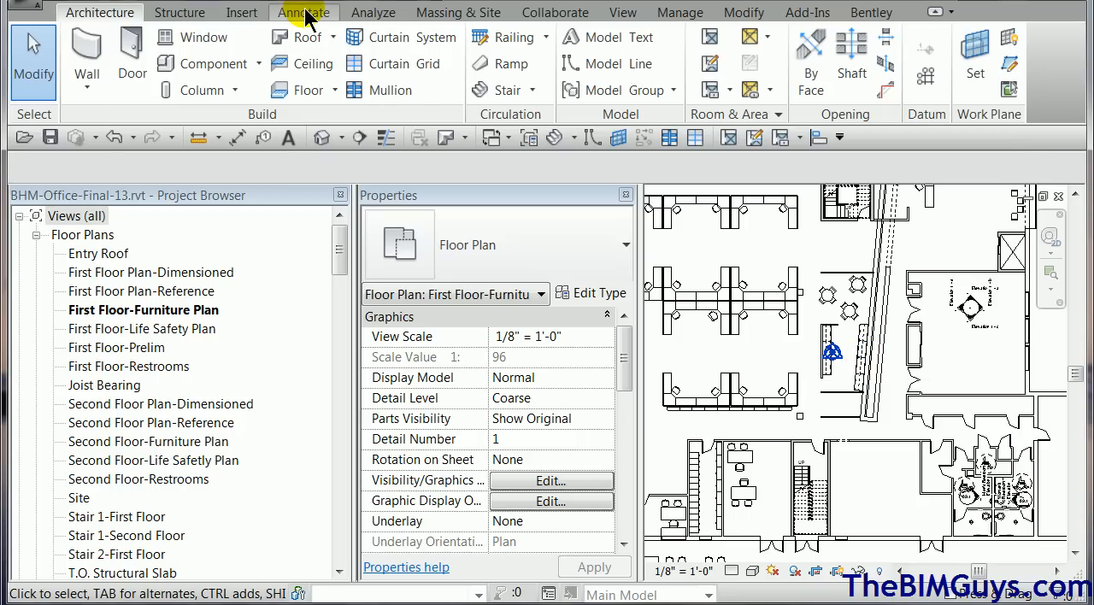
Open the First Floor Plan-Dimensioned view and make its Project Base Point and Survey Point visible.
{"action": "double_click", "coordinate": [202, 273]}
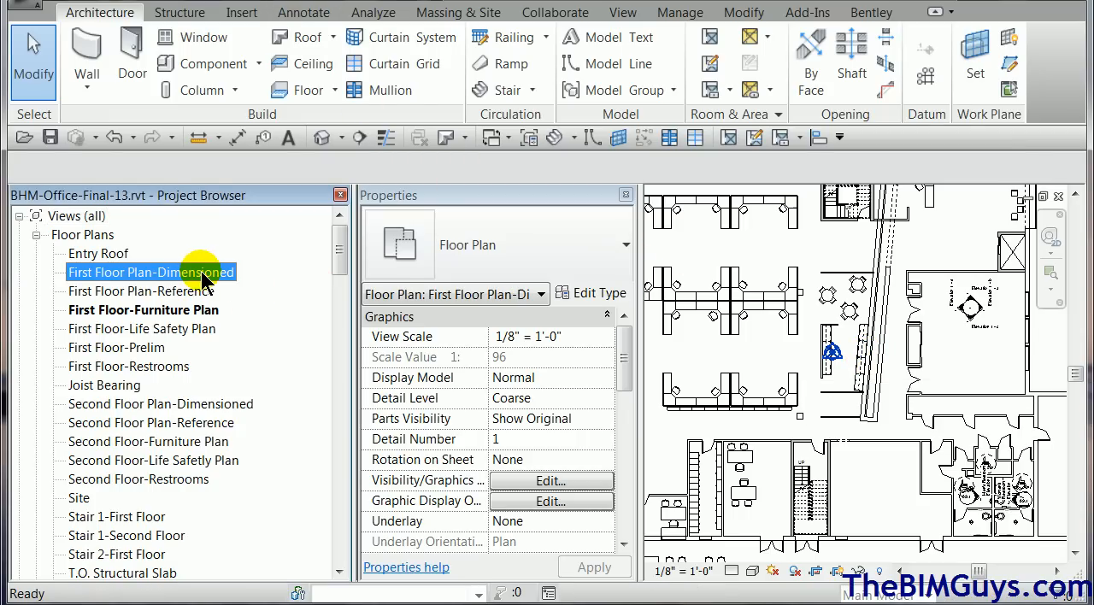
{"action": "scroll", "coordinate": [742, 325], "scroll_direction": "down", "scroll_amount": 1}
{"action": "middle_click_drag", "start_coordinate": [745, 330], "coordinate": [849, 376]}
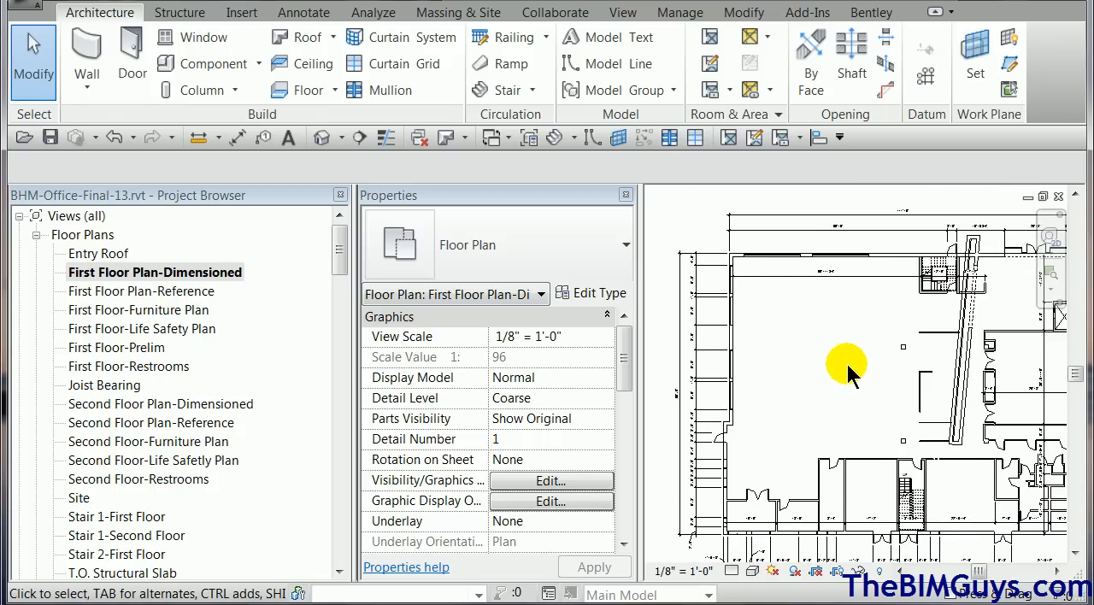
{"action": "key", "text": "v"}
{"action": "key", "text": "g"}
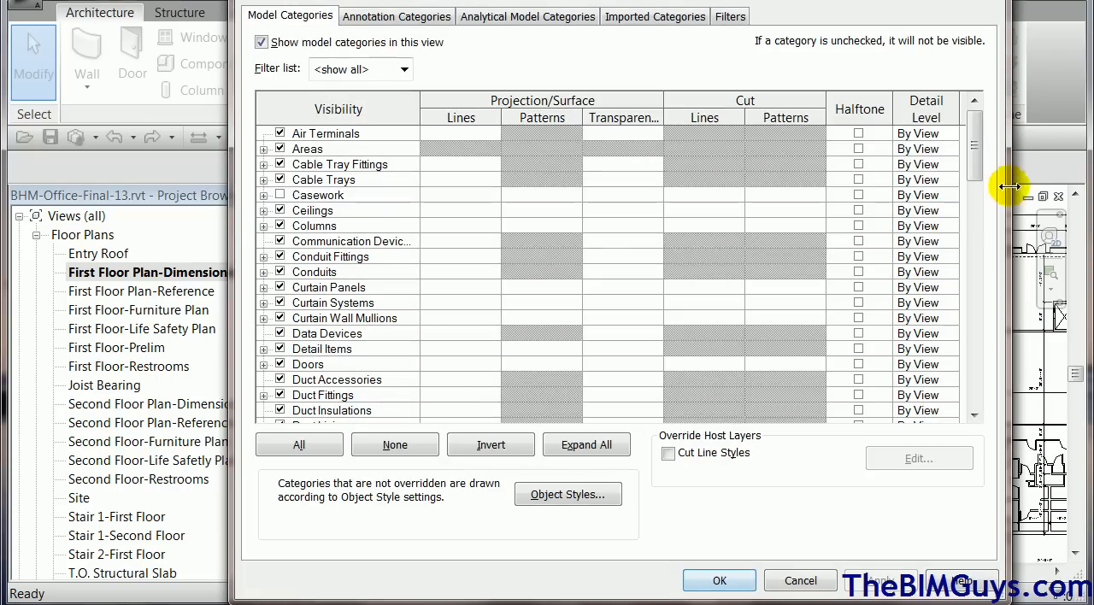
{"action": "left_click_drag", "start_coordinate": [977, 164], "coordinate": [993, 361]}
{"action": "left_click", "coordinate": [263, 179]}
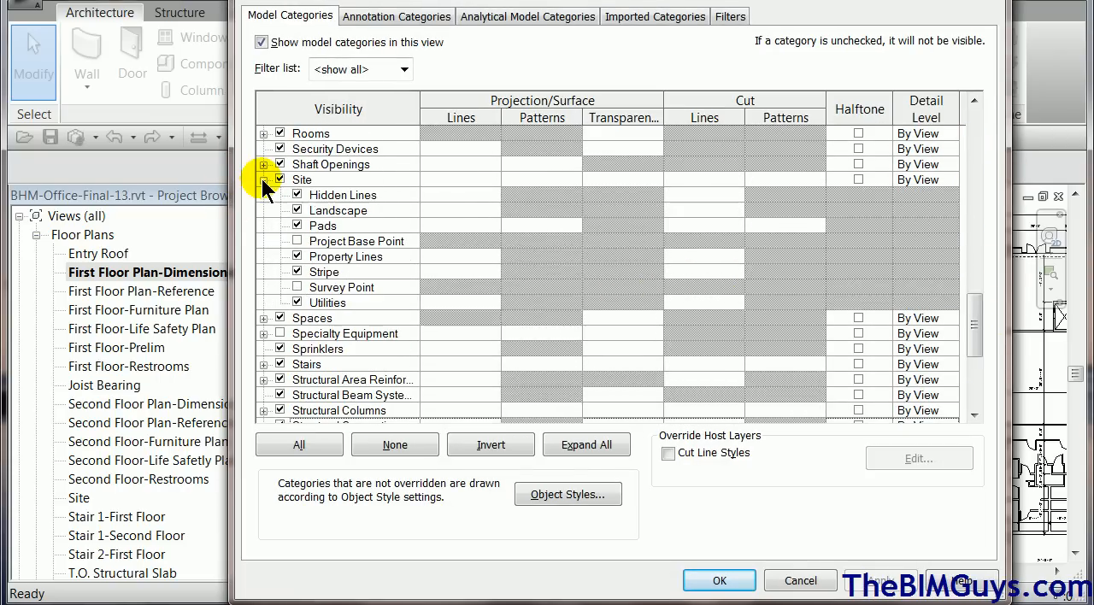
{"action": "left_click", "coordinate": [297, 241]}
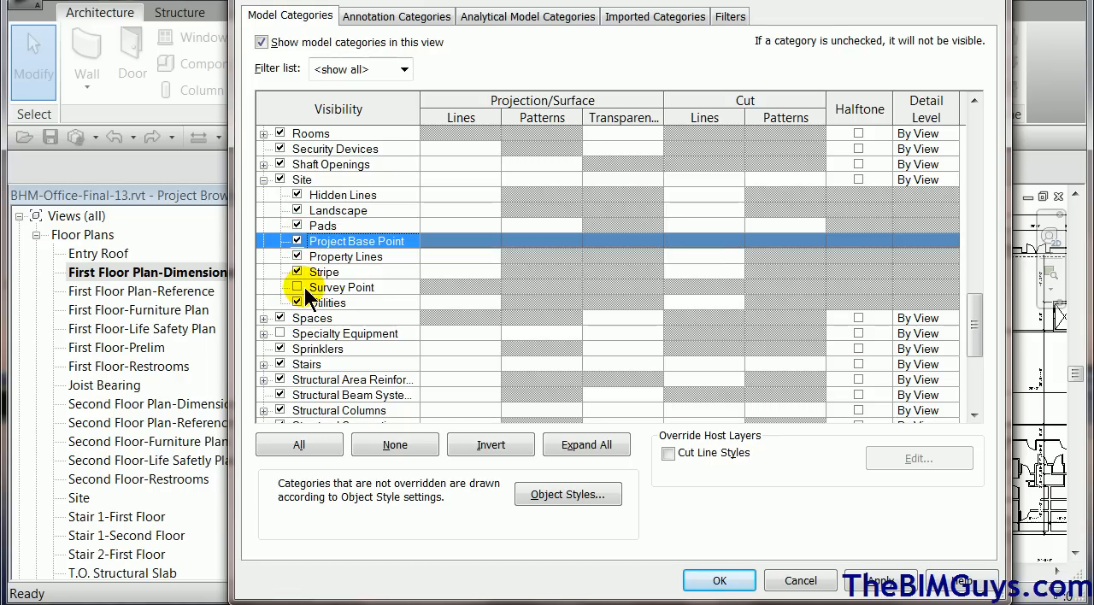
{"action": "left_click", "coordinate": [300, 287]}
{"action": "left_click", "coordinate": [716, 581]}
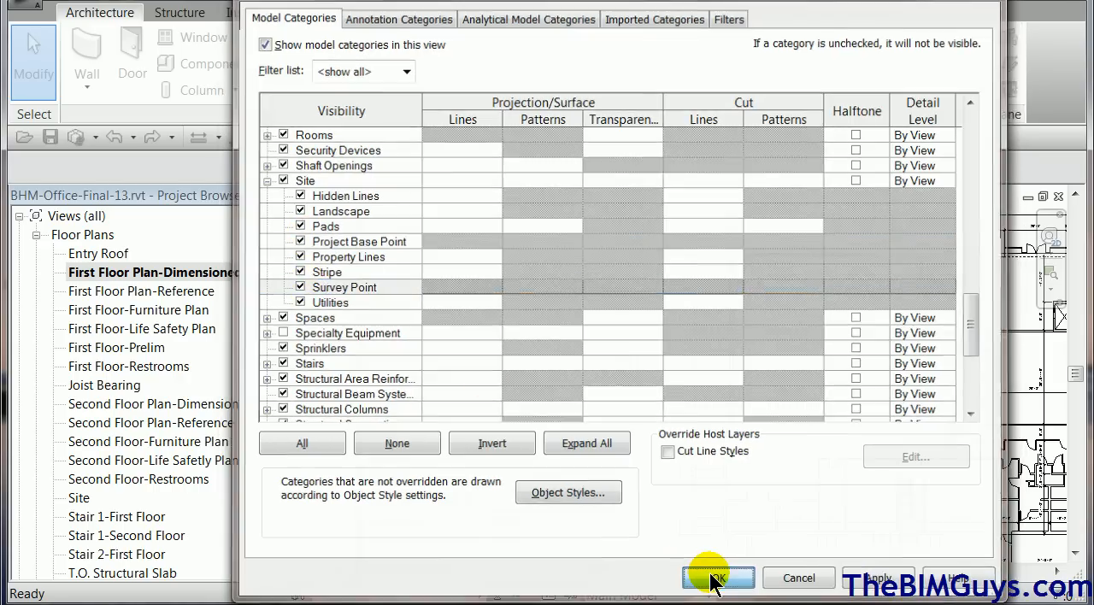
Place a spot coordinate with a shouldered leader at the free end of the short interior wall above the base point.
{"action": "scroll", "coordinate": [933, 405], "scroll_direction": "up", "scroll_amount": 2}
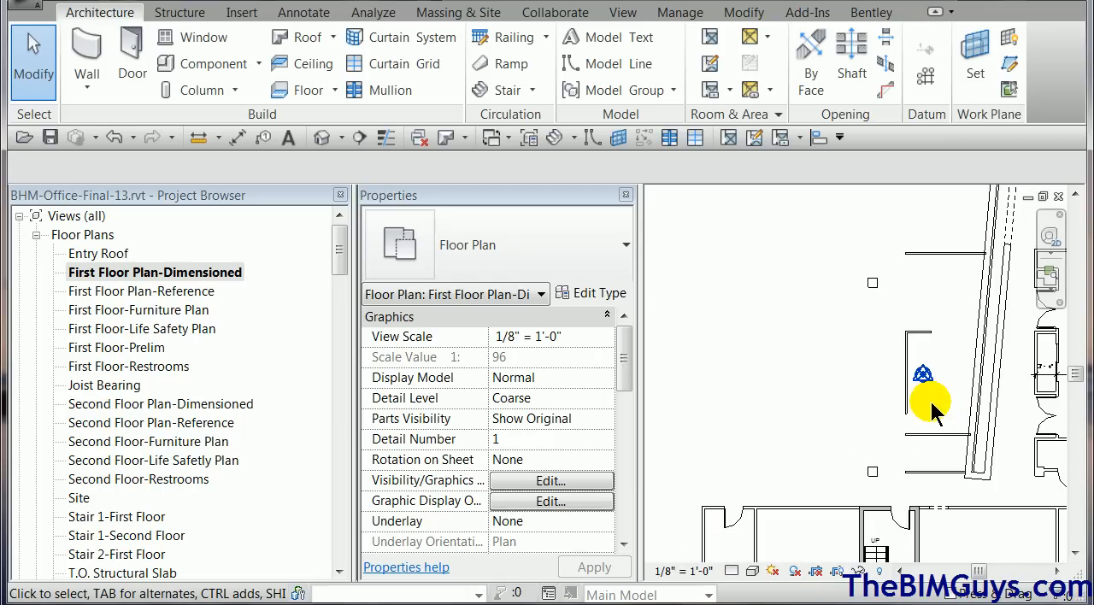
{"action": "left_click", "coordinate": [306, 14]}
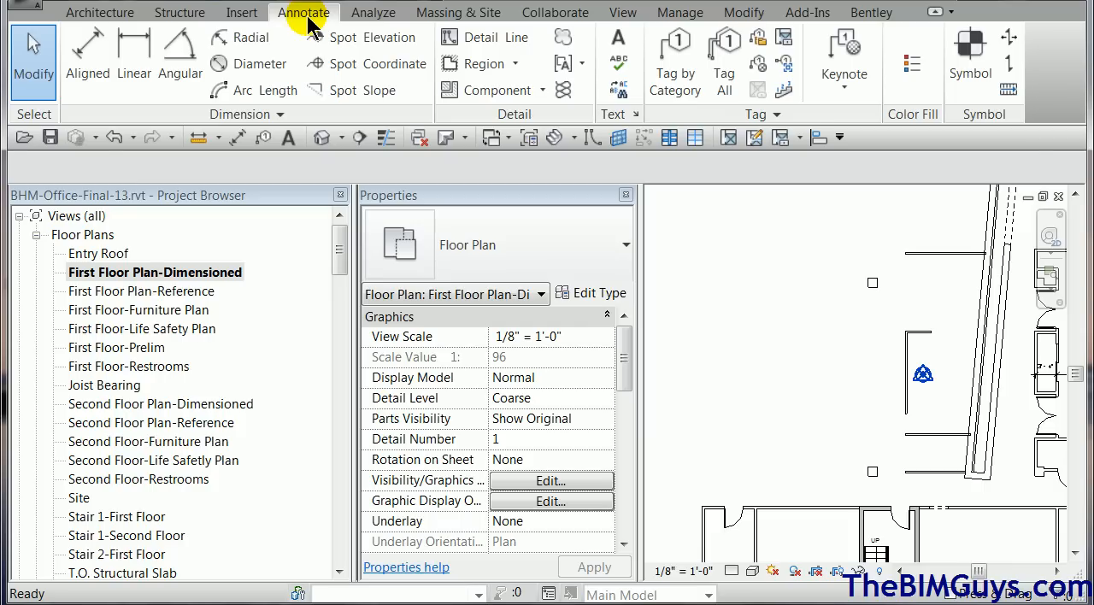
{"action": "left_click", "coordinate": [377, 65]}
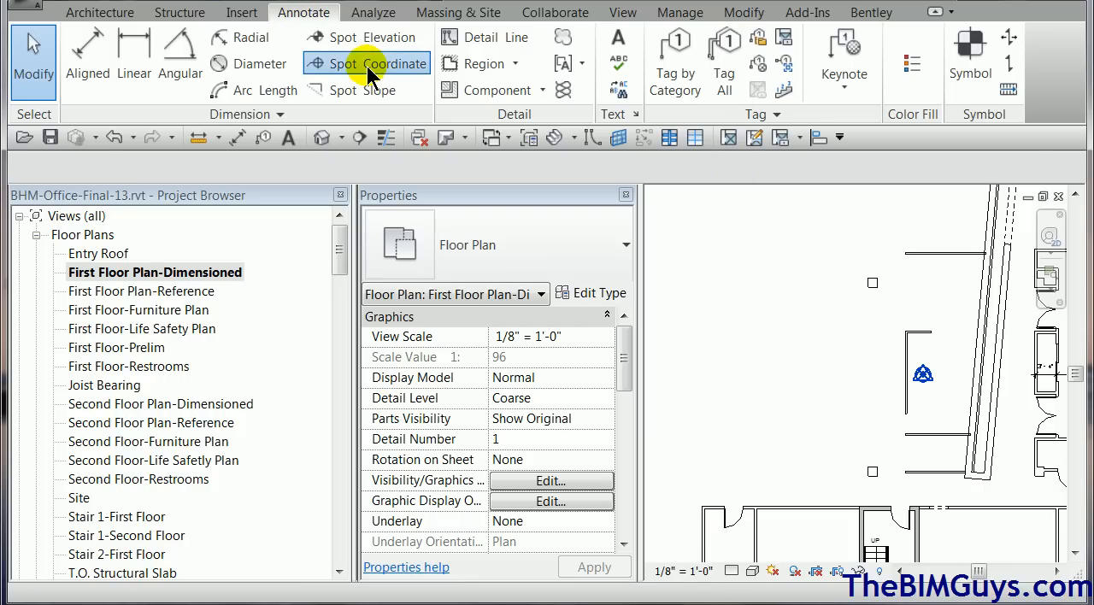
{"action": "left_click", "coordinate": [932, 333]}
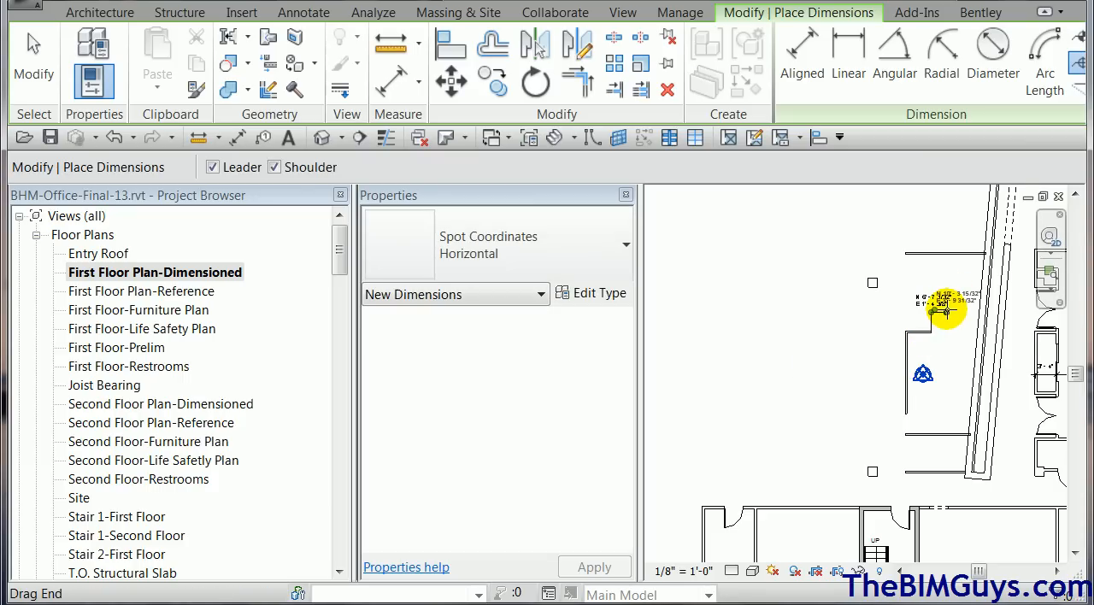
{"action": "left_click", "coordinate": [945, 307]}
{"action": "key", "text": "Escape"}
Move the project base point southwest past the vertical interior wall, to about N/S -3' 11" and E/W -14' 4".
{"action": "scroll", "coordinate": [935, 332], "scroll_direction": "up", "scroll_amount": 3}
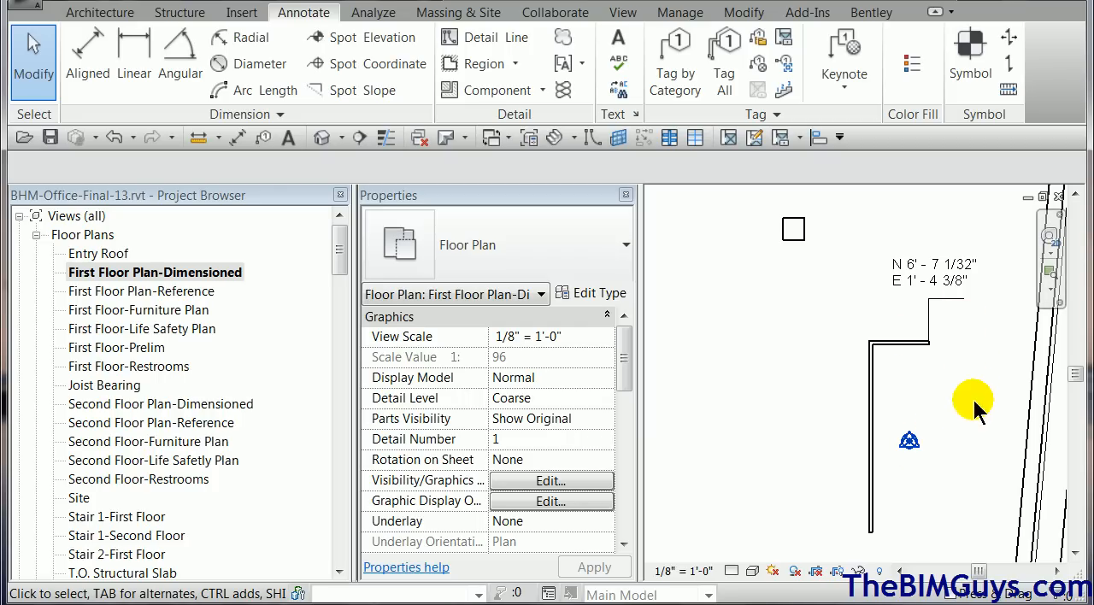
{"action": "left_click", "coordinate": [910, 444]}
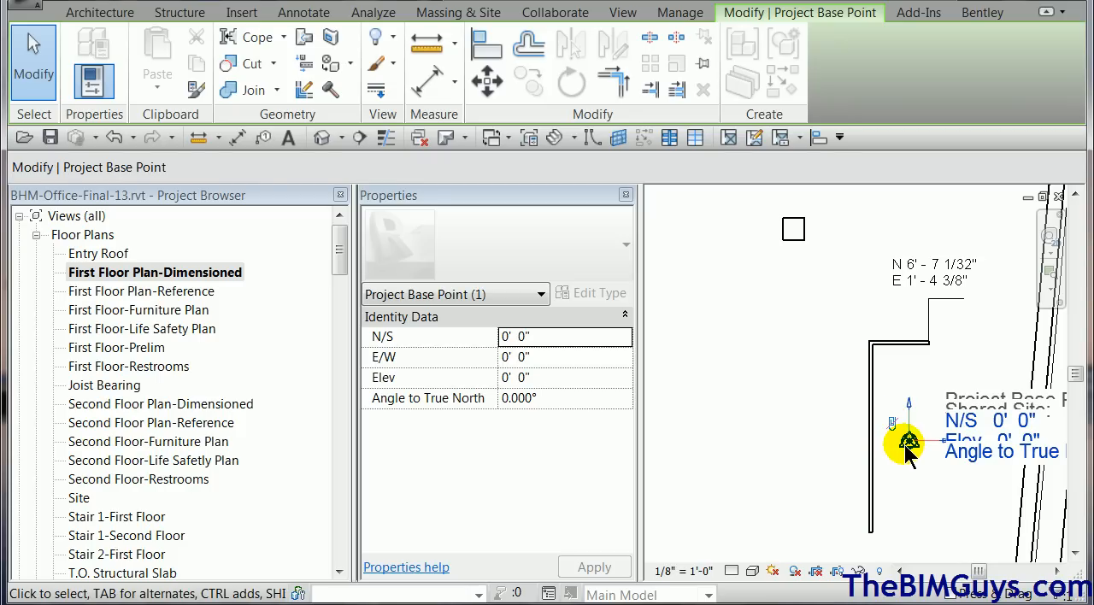
{"action": "left_click_drag", "start_coordinate": [909, 442], "coordinate": [700, 499]}
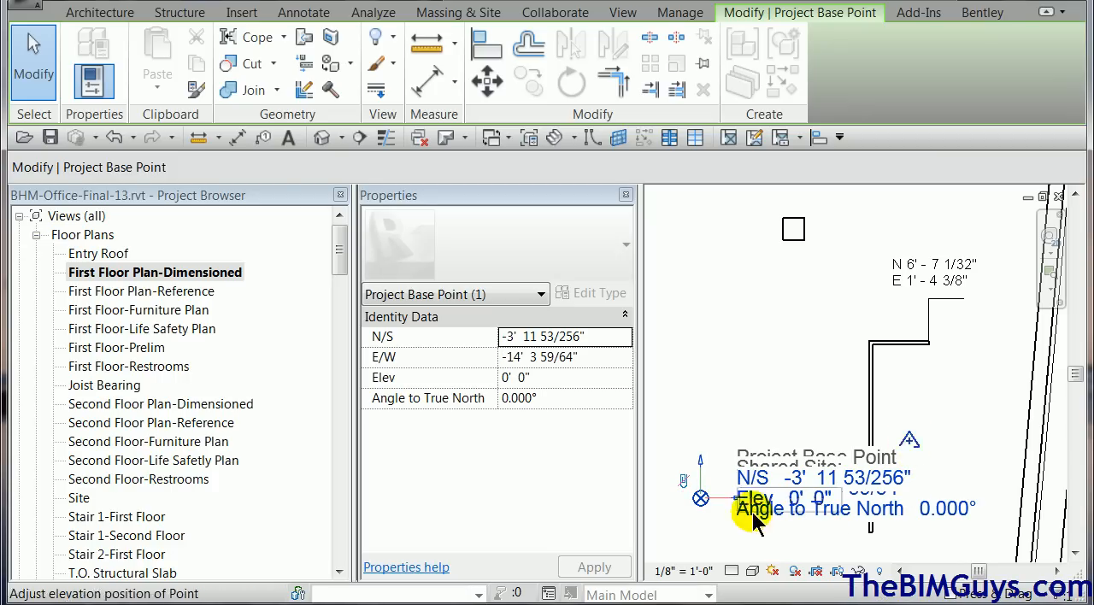
{"action": "left_click", "coordinate": [676, 525]}
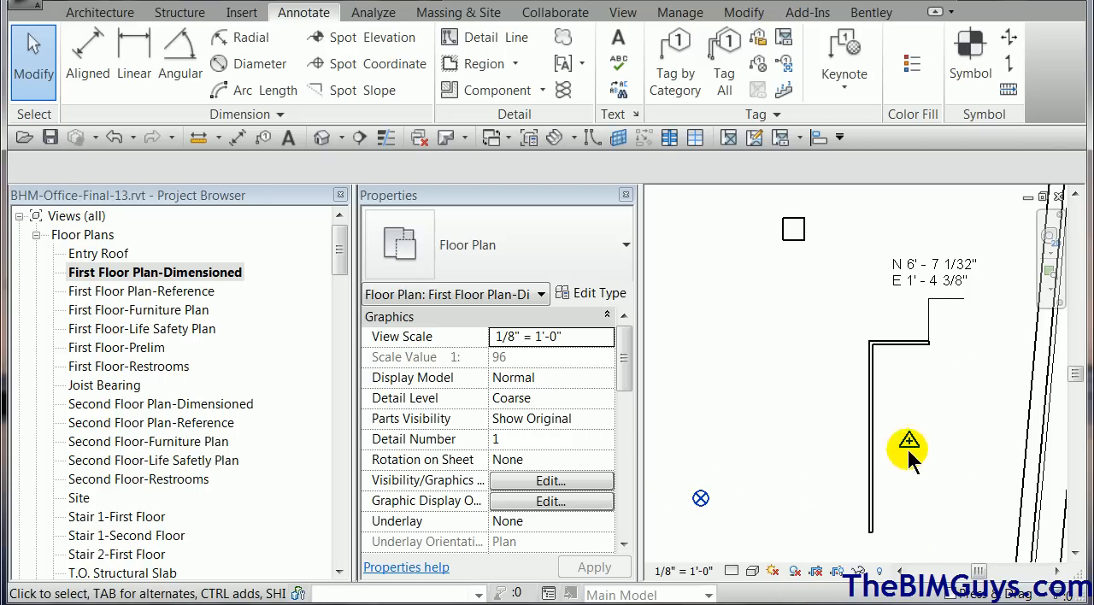
Duplicate the type of the spot coordinate at the short interior wall's end under the name "project point - building".
{"action": "left_click", "coordinate": [951, 280]}
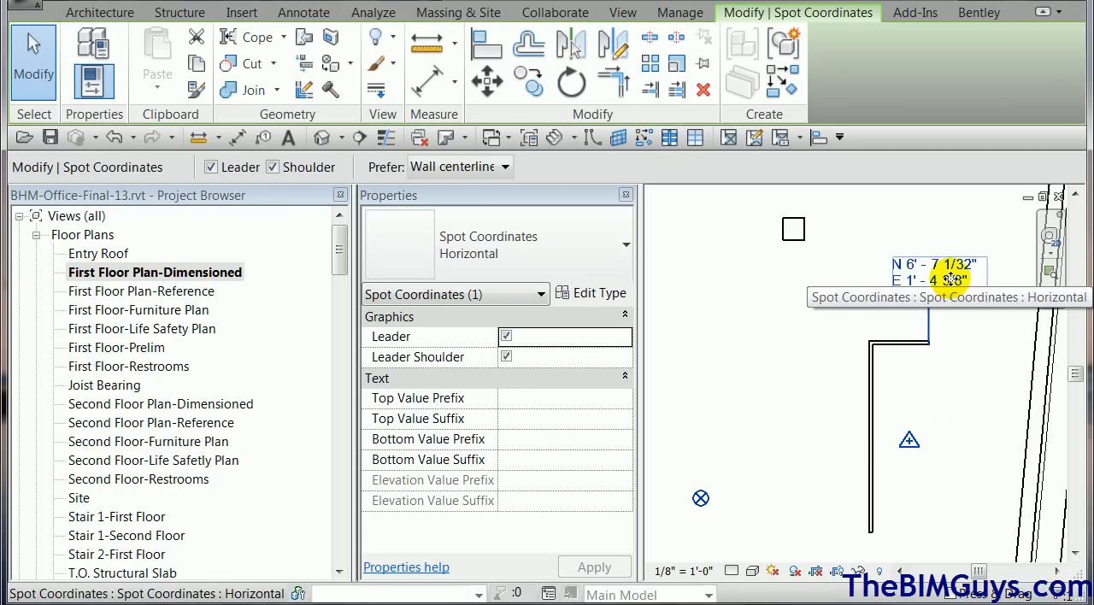
{"action": "left_click", "coordinate": [599, 293]}
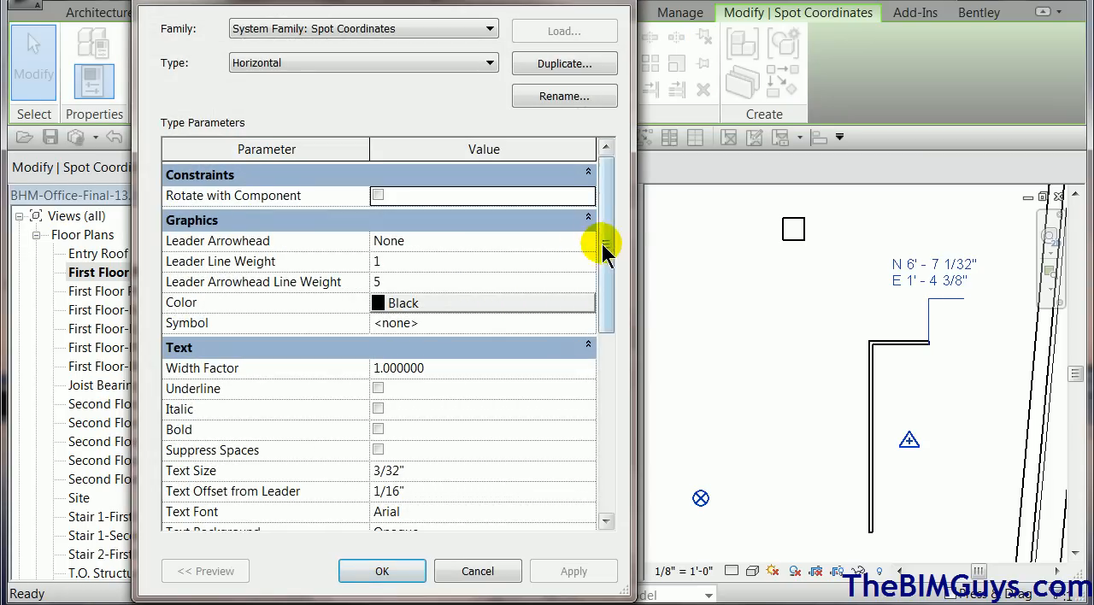
{"action": "left_click_drag", "start_coordinate": [610, 267], "coordinate": [633, 413]}
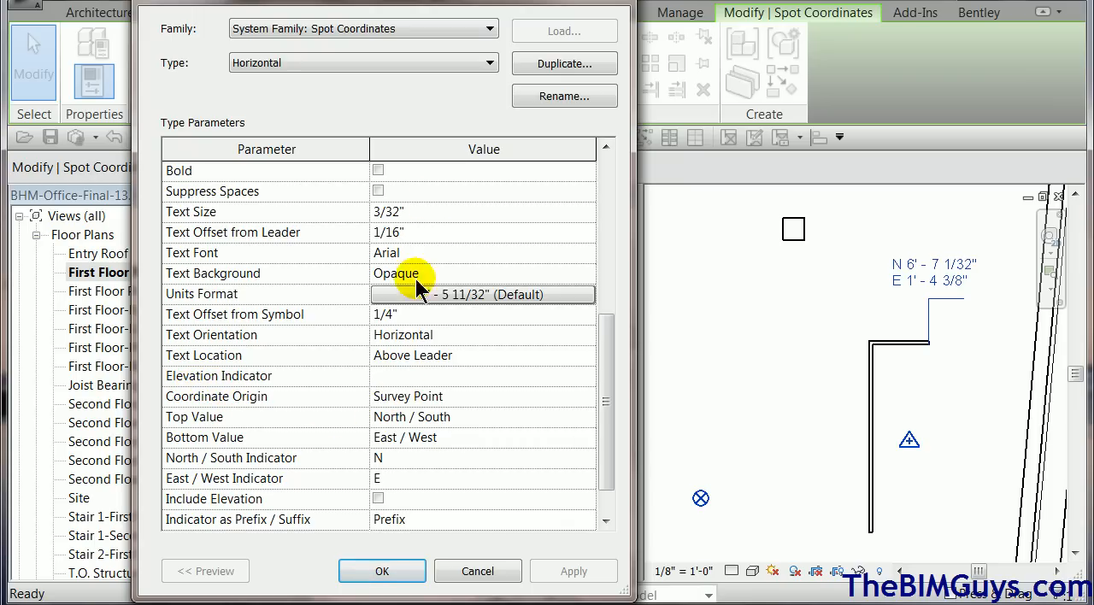
{"action": "left_click", "coordinate": [547, 63]}
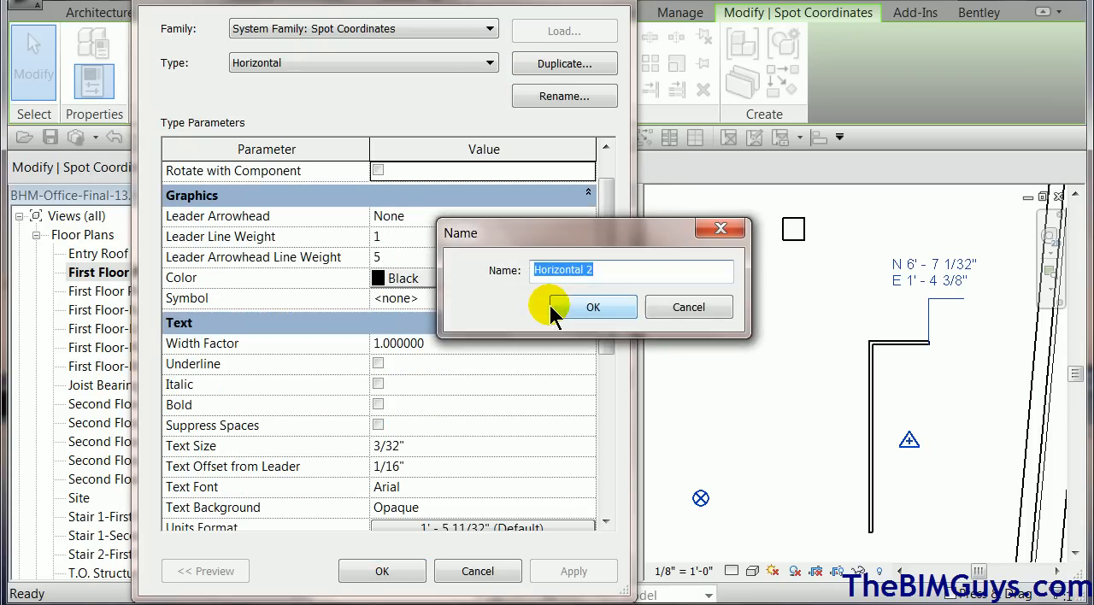
{"action": "type", "text": "project point - building"}
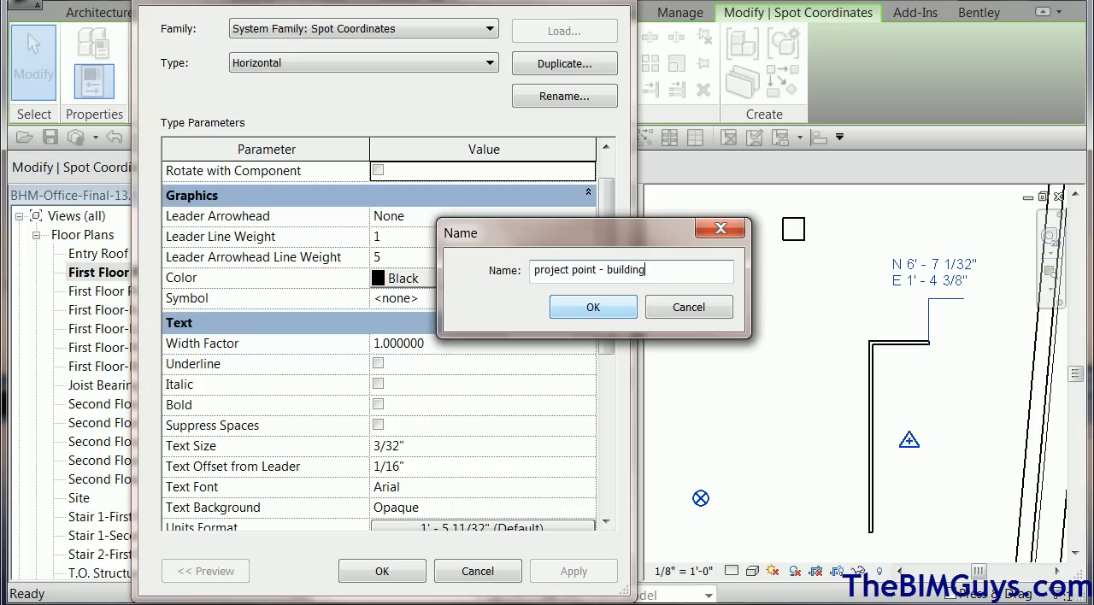
{"action": "left_click", "coordinate": [589, 307]}
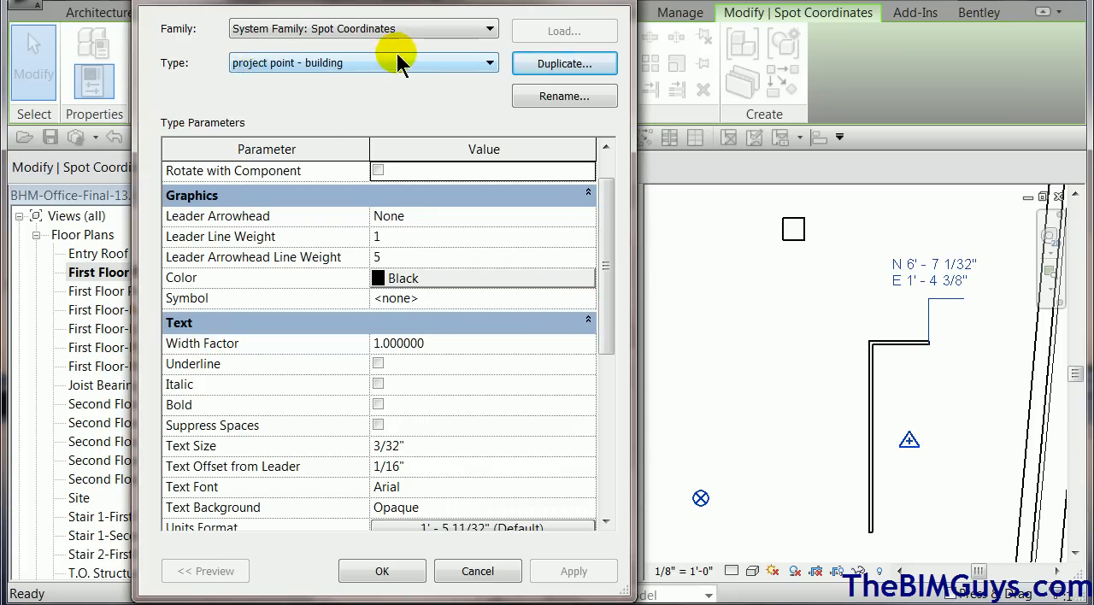
Set the Coordinate Origin of the project point - building type to Project Base Point and apply it.
{"action": "left_click_drag", "start_coordinate": [610, 336], "coordinate": [615, 465]}
{"action": "left_click", "coordinate": [582, 396]}
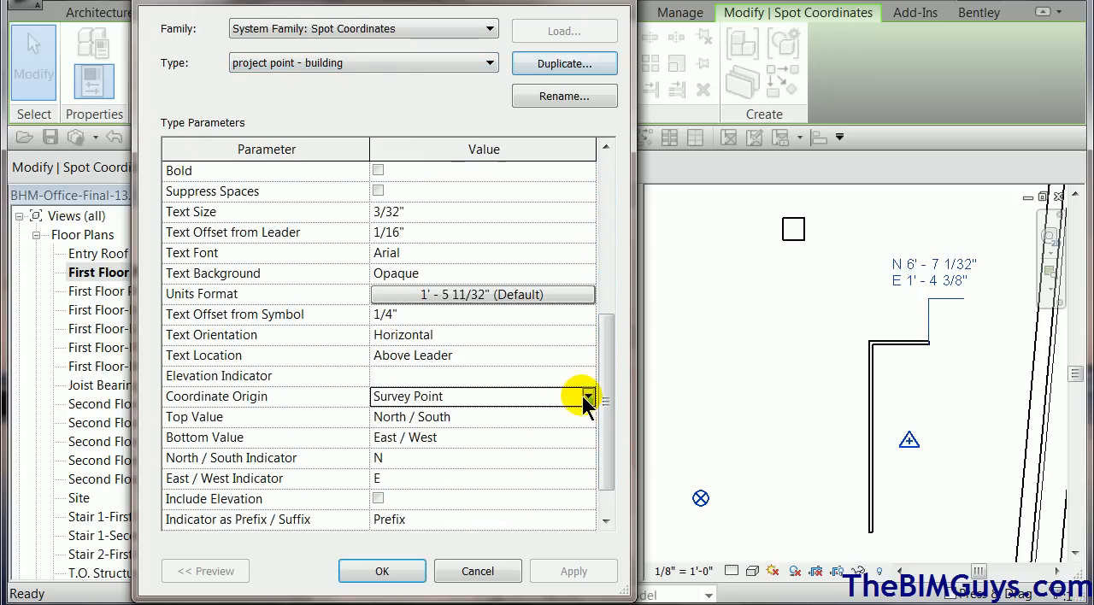
{"action": "left_click", "coordinate": [588, 396]}
{"action": "left_click", "coordinate": [547, 418]}
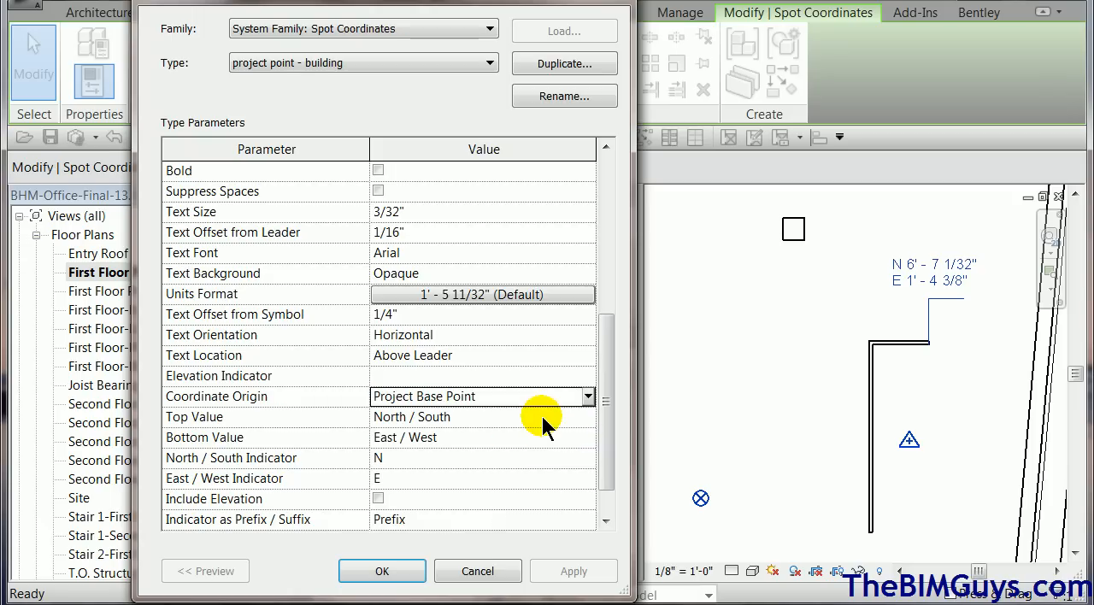
{"action": "left_click", "coordinate": [402, 573]}
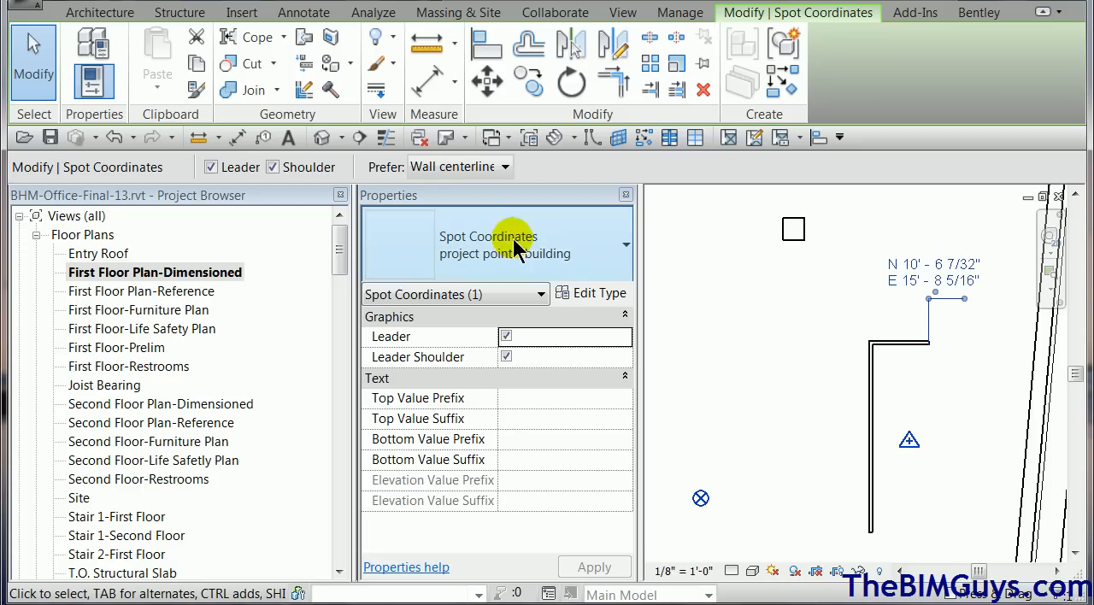
Switch the spot coordinate back to the Horizontal type and rename that type as "site point".
{"action": "left_click", "coordinate": [598, 242]}
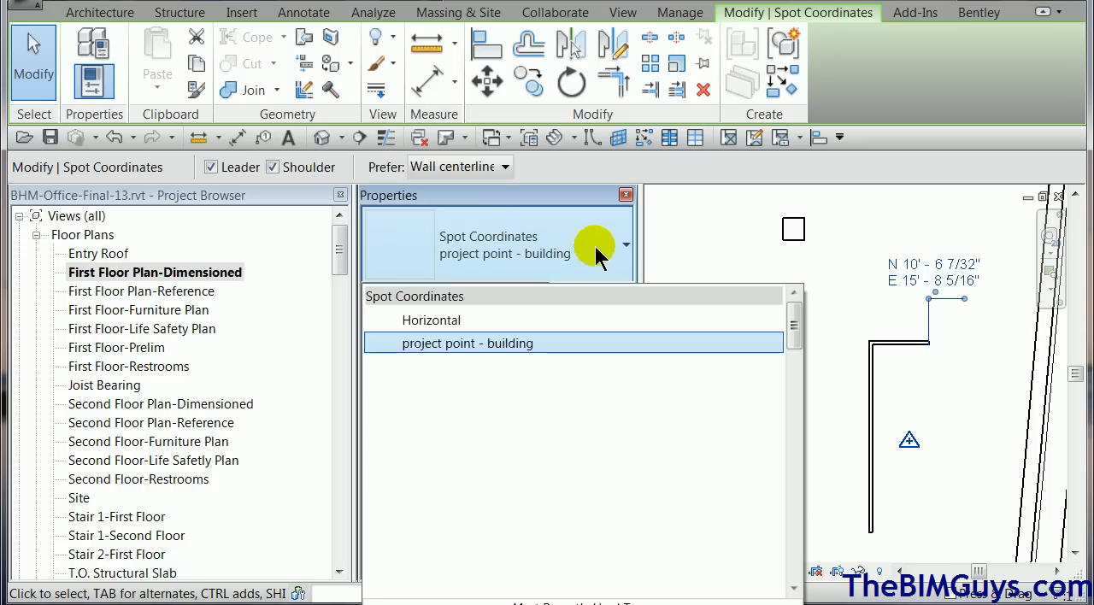
{"action": "left_click", "coordinate": [558, 320]}
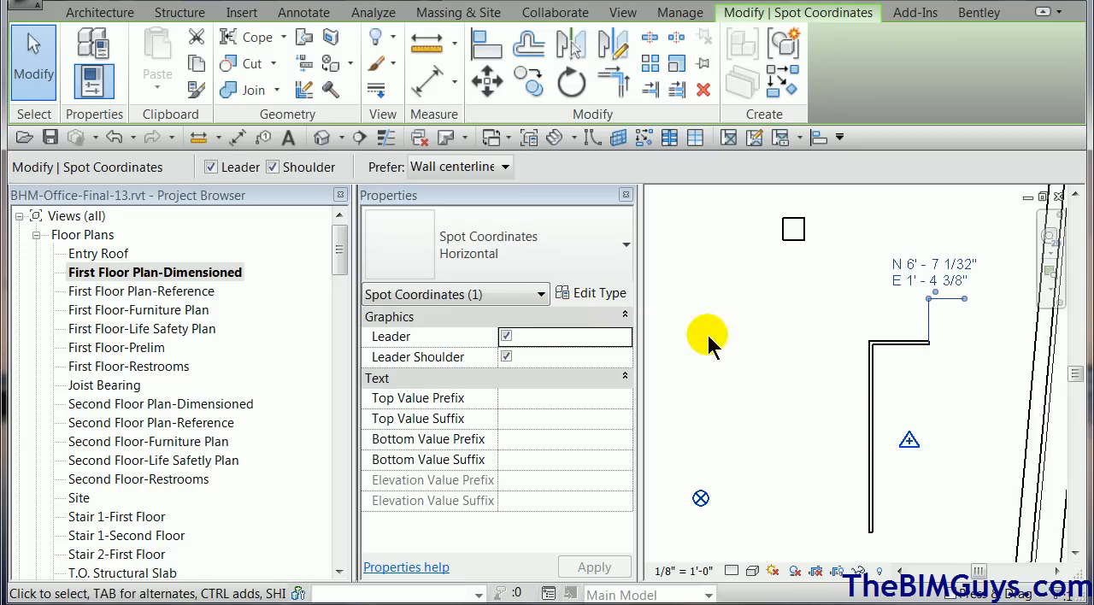
{"action": "left_click", "coordinate": [592, 294]}
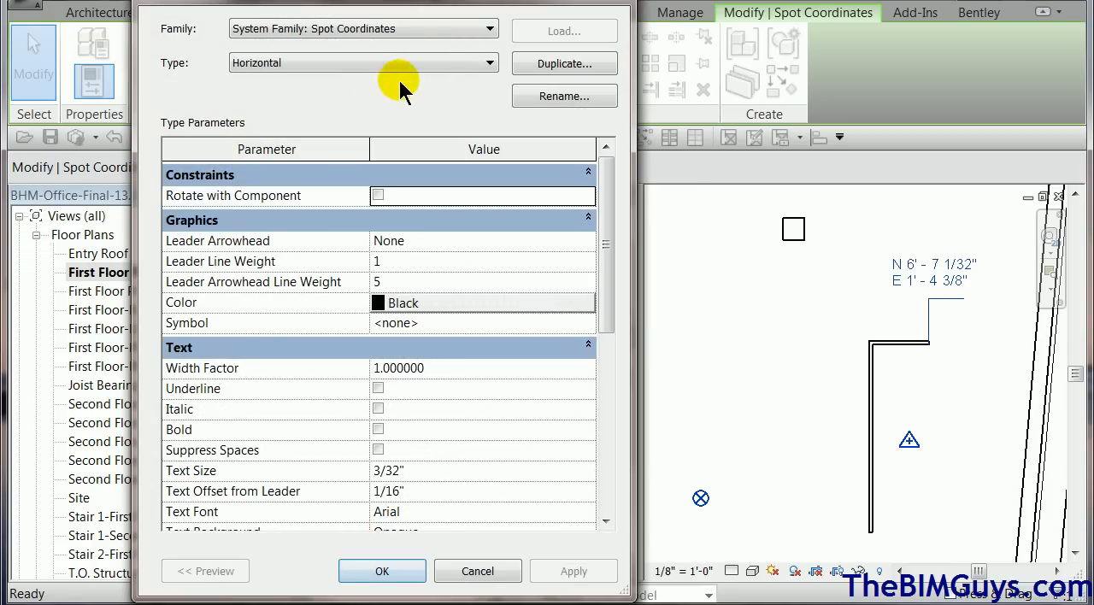
{"action": "left_click", "coordinate": [551, 94]}
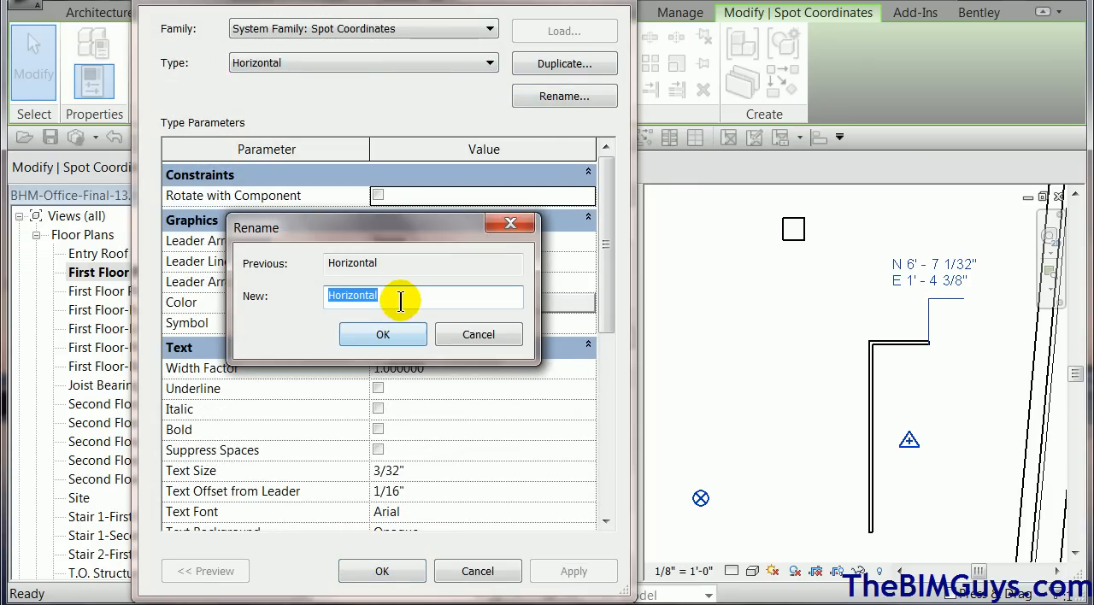
{"action": "type", "text": "site poi"}
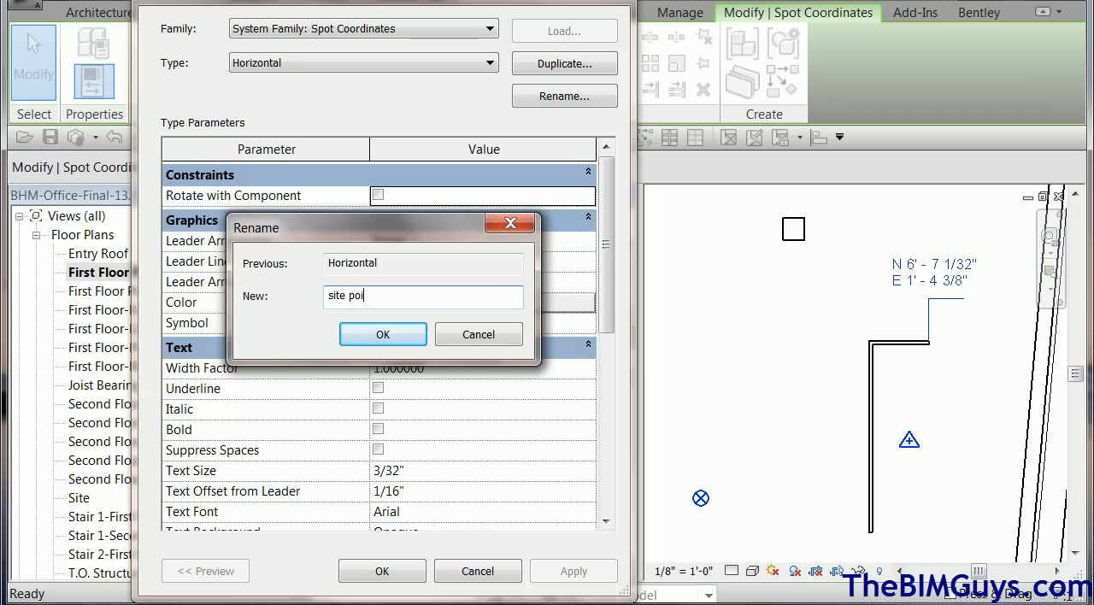
{"action": "type", "text": "nt"}
{"action": "left_click", "coordinate": [366, 337]}
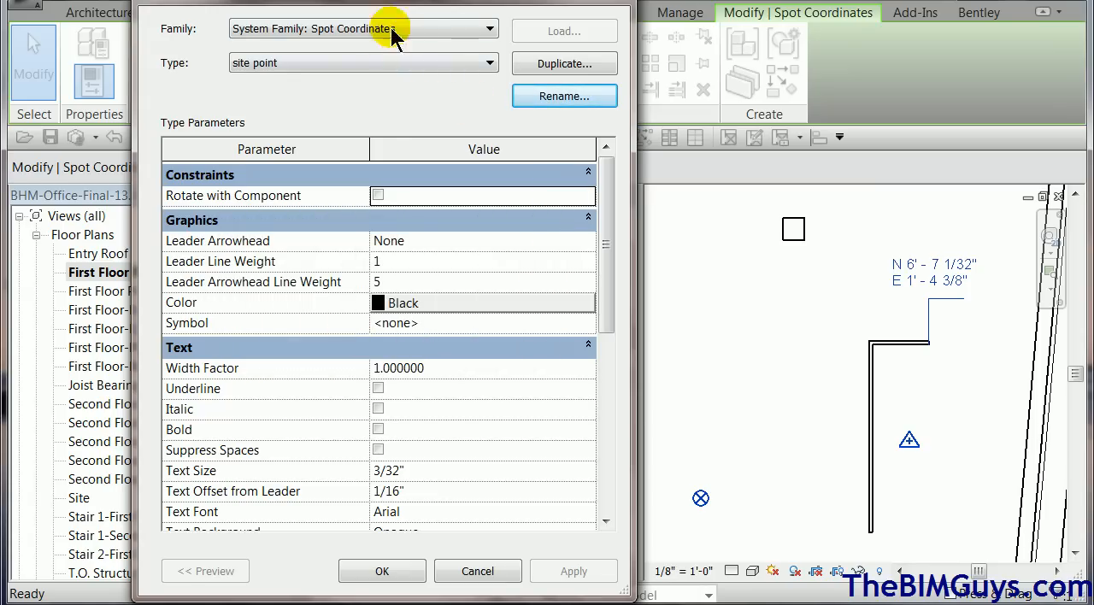
{"action": "left_click_drag", "start_coordinate": [612, 288], "coordinate": [612, 449]}
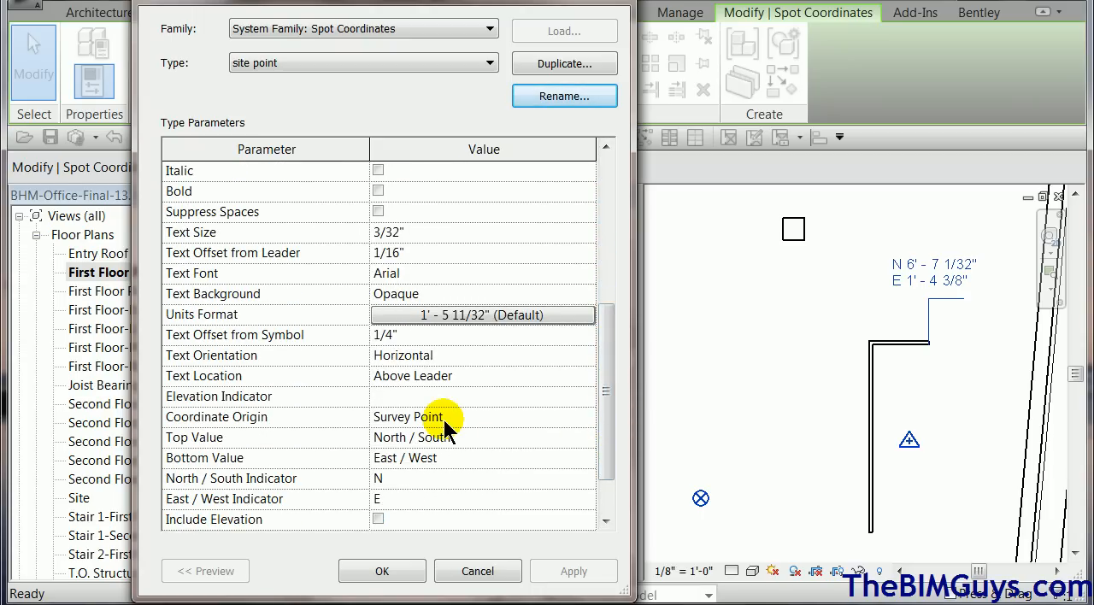
{"action": "left_click", "coordinate": [382, 571]}
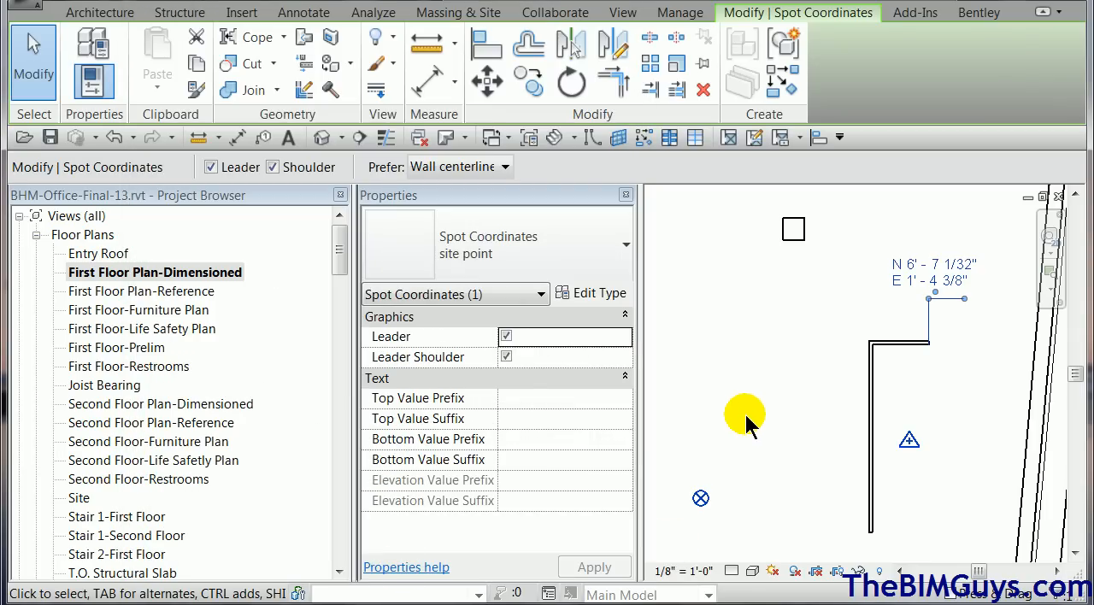
Try moving the project base point southwest with its clip state toggled, to about N/S -19' 11" and E/W -40' 7", and undo the move.
{"action": "left_click", "coordinate": [745, 418]}
{"action": "scroll", "coordinate": [745, 423], "scroll_direction": "down", "scroll_amount": 2}
{"action": "mouse_move", "coordinate": [746, 424]}
{"action": "middle_mouse_down"}
{"action": "mouse_move", "coordinate": [814, 369]}
{"action": "mouse_move", "coordinate": [887, 336]}
{"action": "middle_mouse_up"}
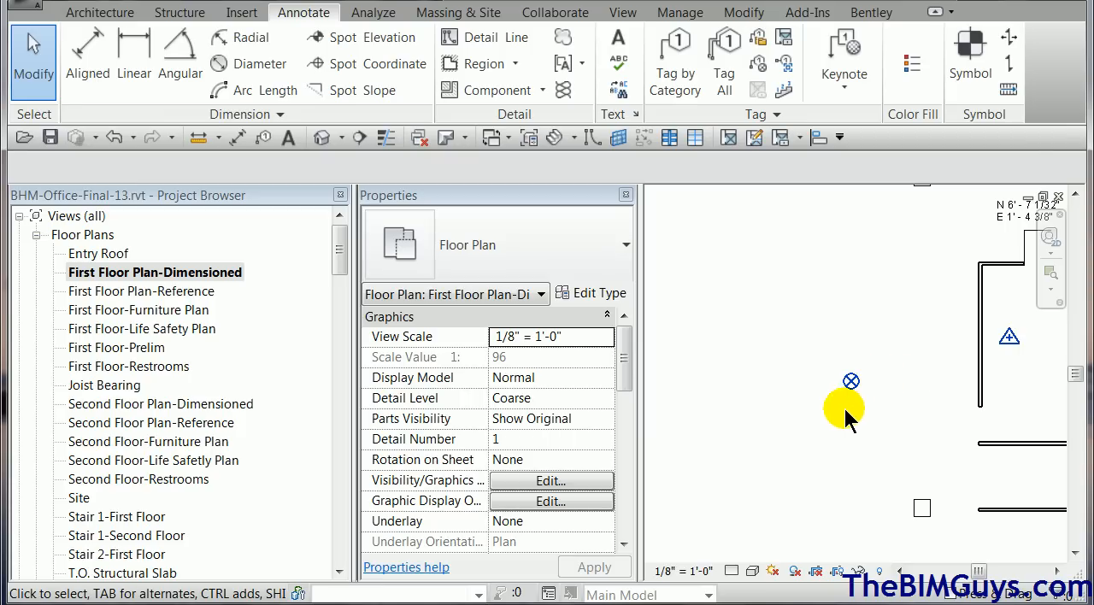
{"action": "middle_click_drag", "start_coordinate": [845, 410], "coordinate": [948, 360]}
{"action": "scroll", "coordinate": [955, 366], "scroll_direction": "down", "scroll_amount": 2}
{"action": "scroll", "coordinate": [955, 366], "scroll_direction": "down", "scroll_amount": 1}
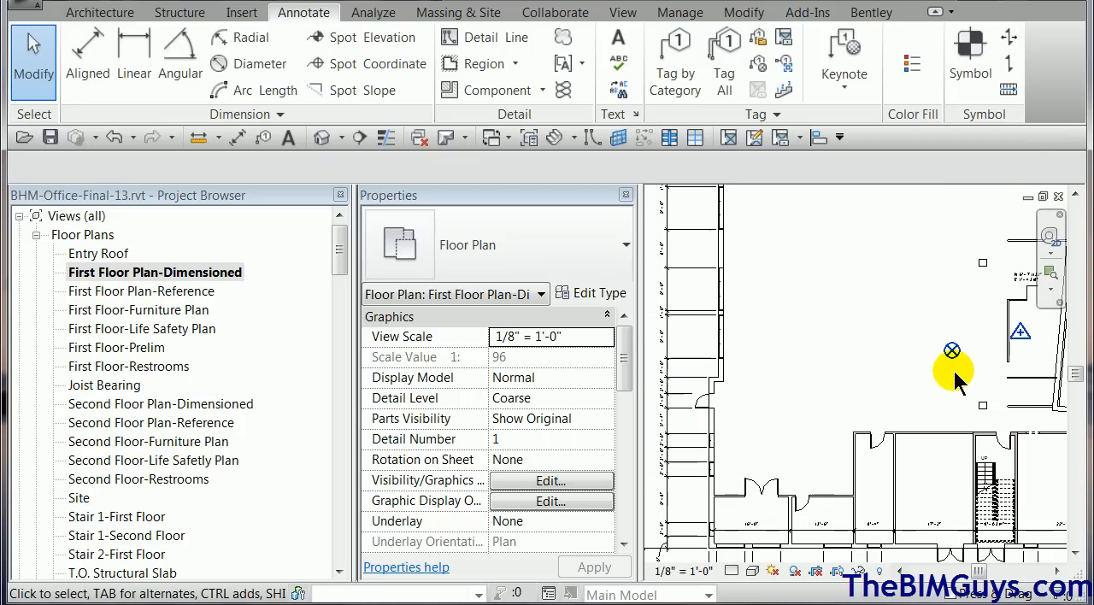
{"action": "left_click", "coordinate": [951, 350]}
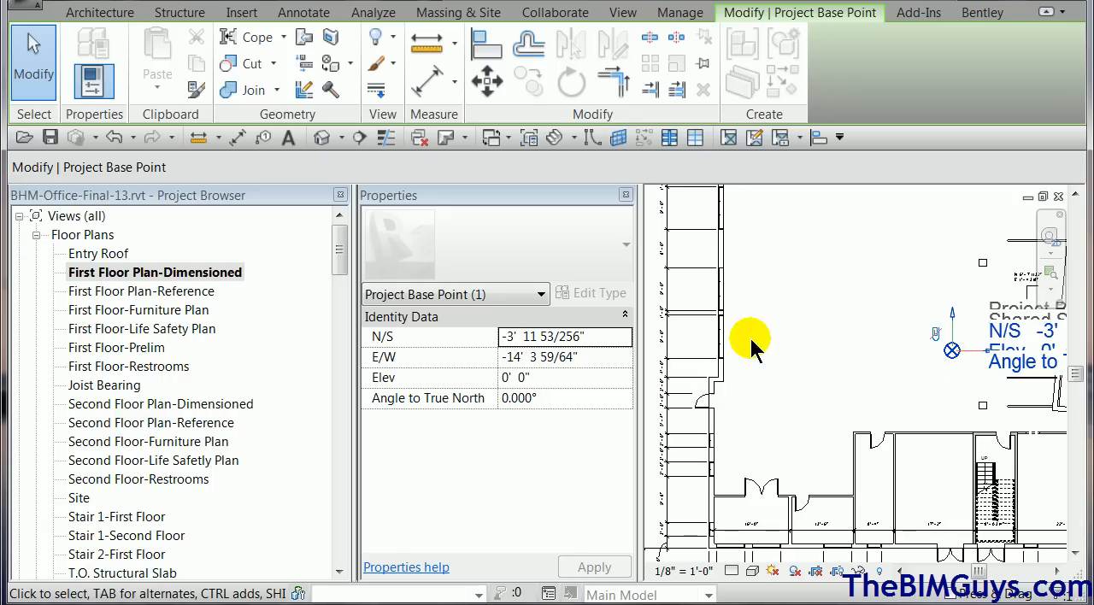
{"action": "left_click", "coordinate": [936, 335]}
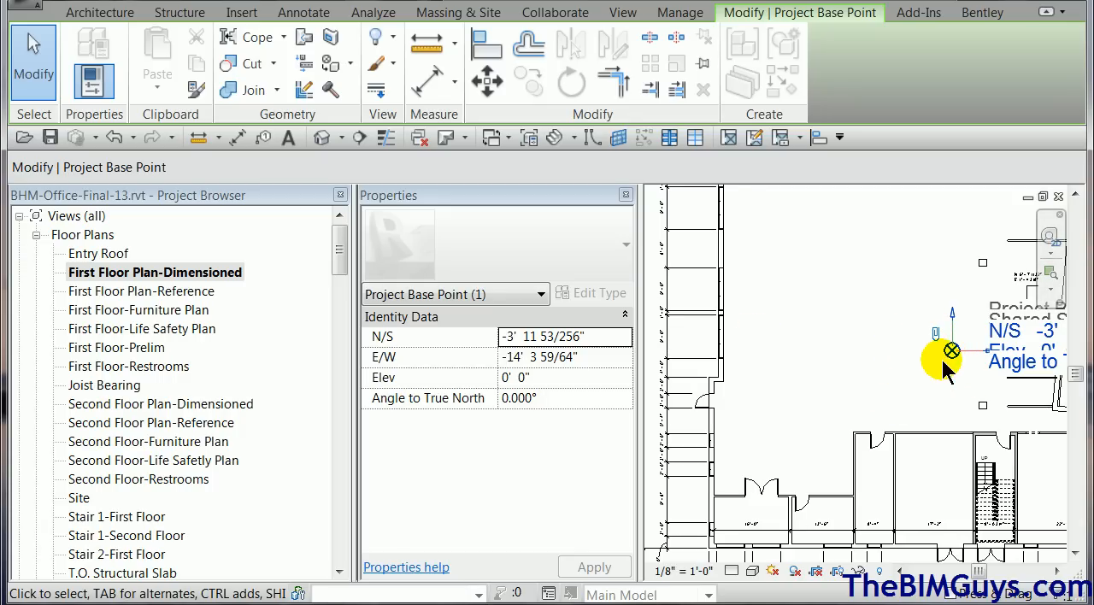
{"action": "left_click_drag", "start_coordinate": [949, 346], "coordinate": [826, 428]}
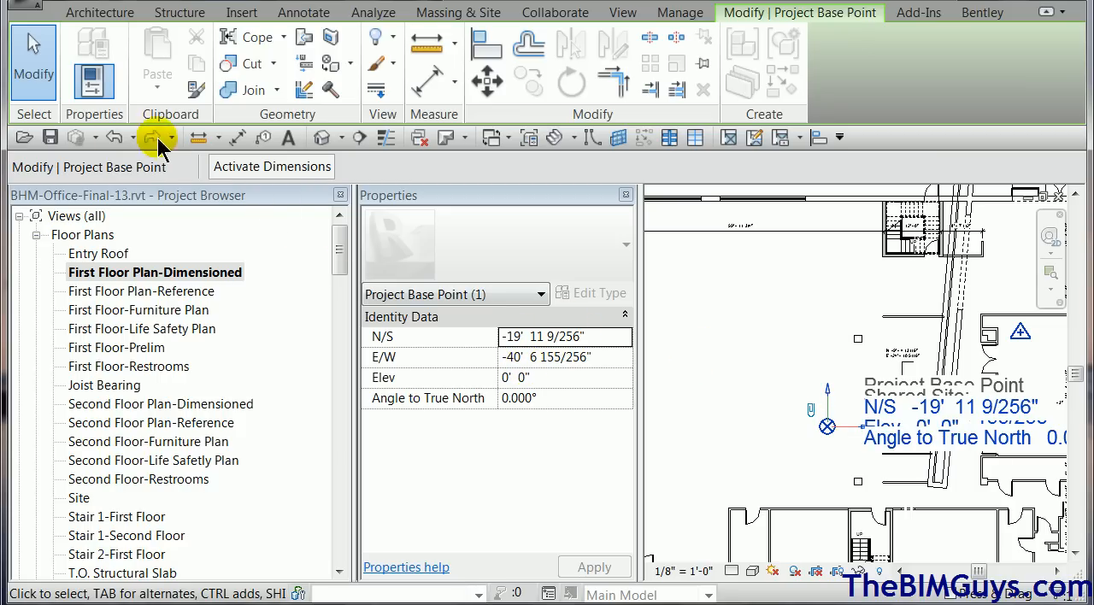
{"action": "left_click", "coordinate": [109, 137]}
{"action": "left_click", "coordinate": [788, 410]}
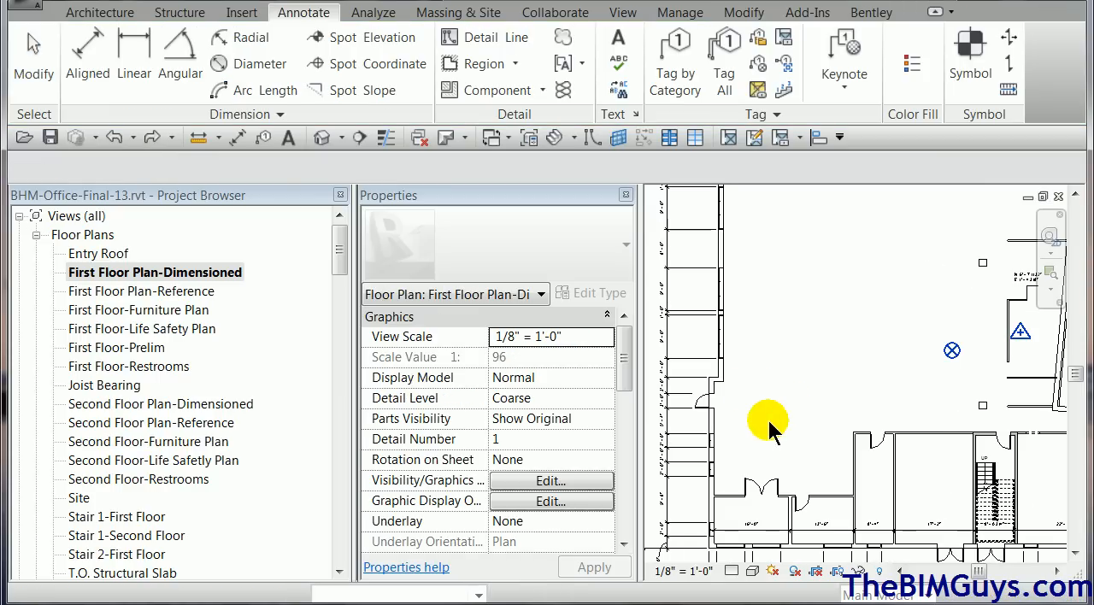
Move the project base point from its centre to the floor's endpoint at the building's southwest corner, about N/S -45' 6" and E/W -65' 5".
{"action": "left_click", "coordinate": [952, 351]}
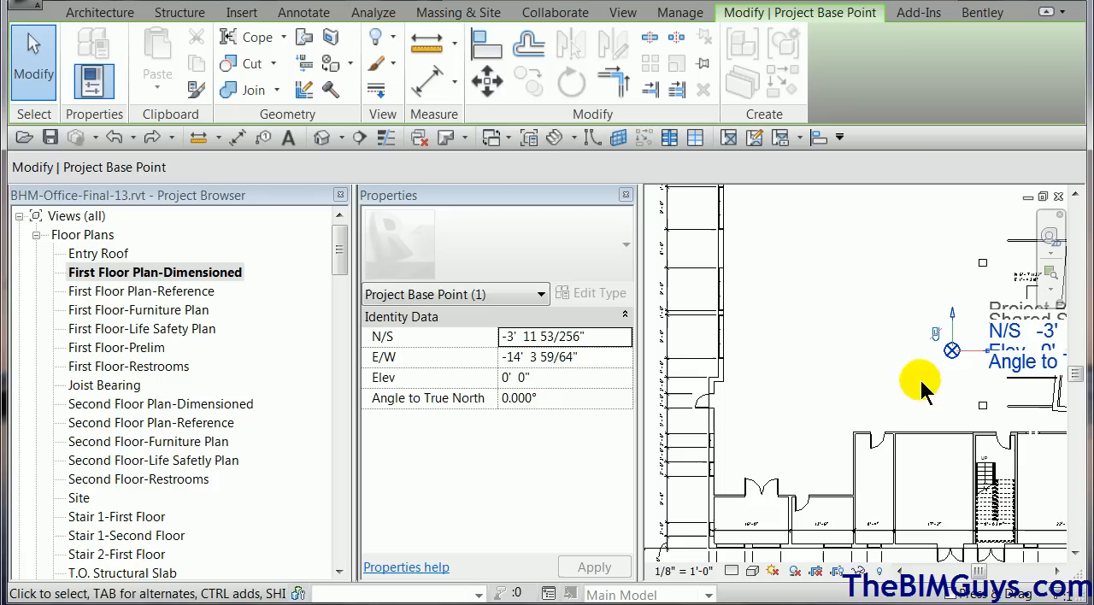
{"action": "left_click", "coordinate": [488, 81]}
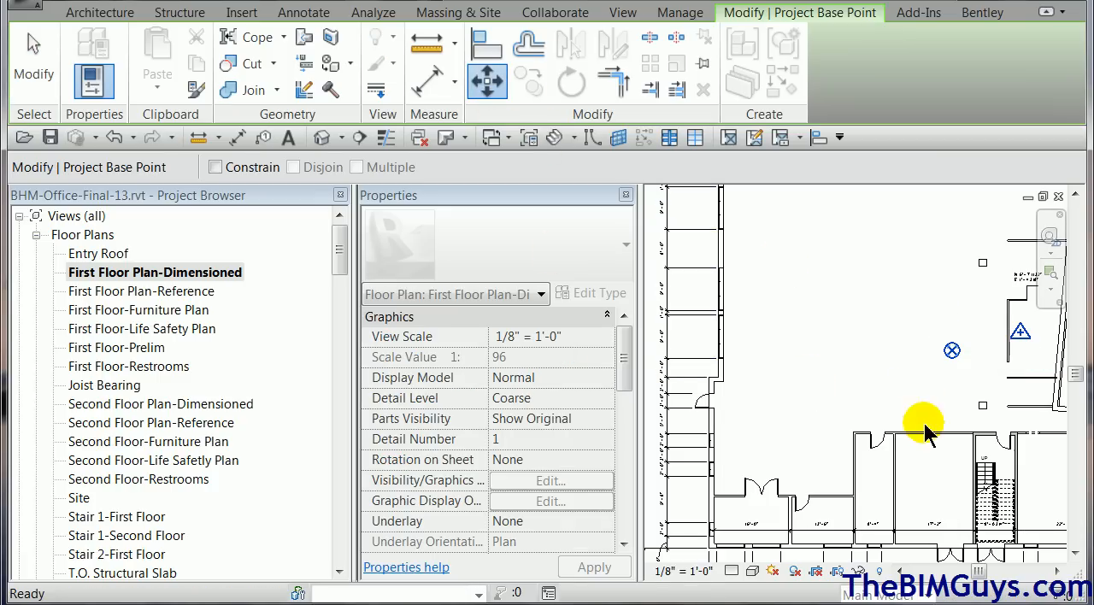
{"action": "left_click", "coordinate": [952, 351]}
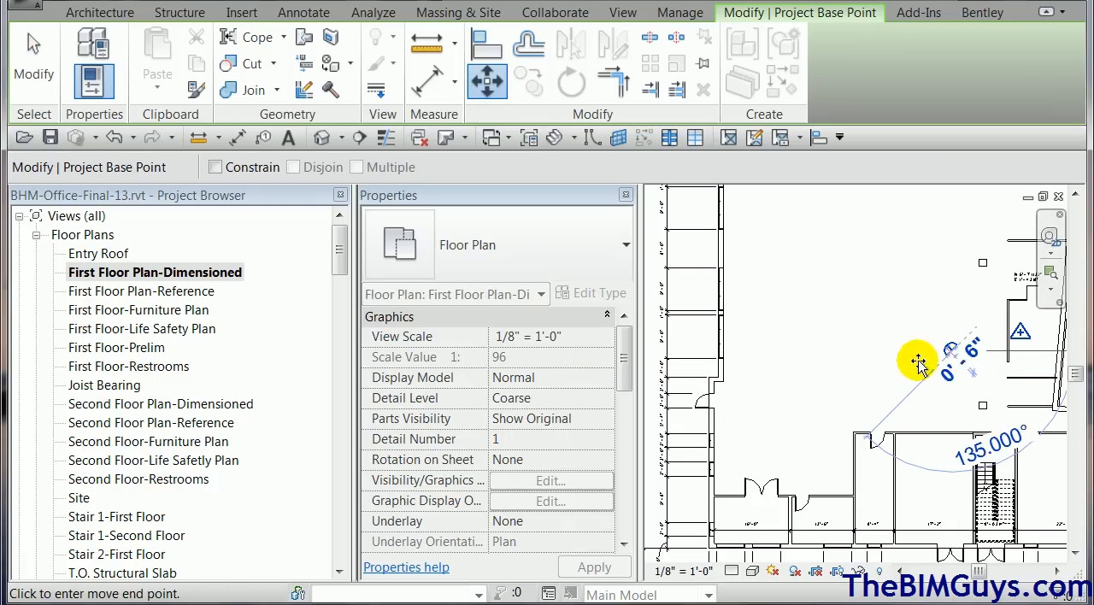
{"action": "left_click", "coordinate": [708, 551]}
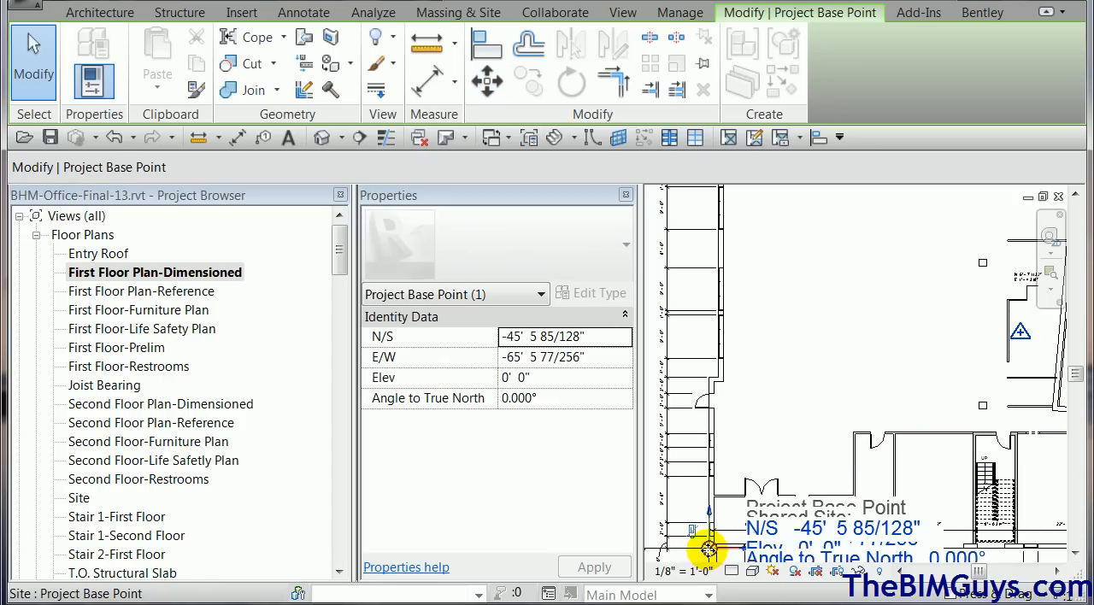
{"action": "scroll", "coordinate": [706, 555], "scroll_direction": "up", "scroll_amount": 3}
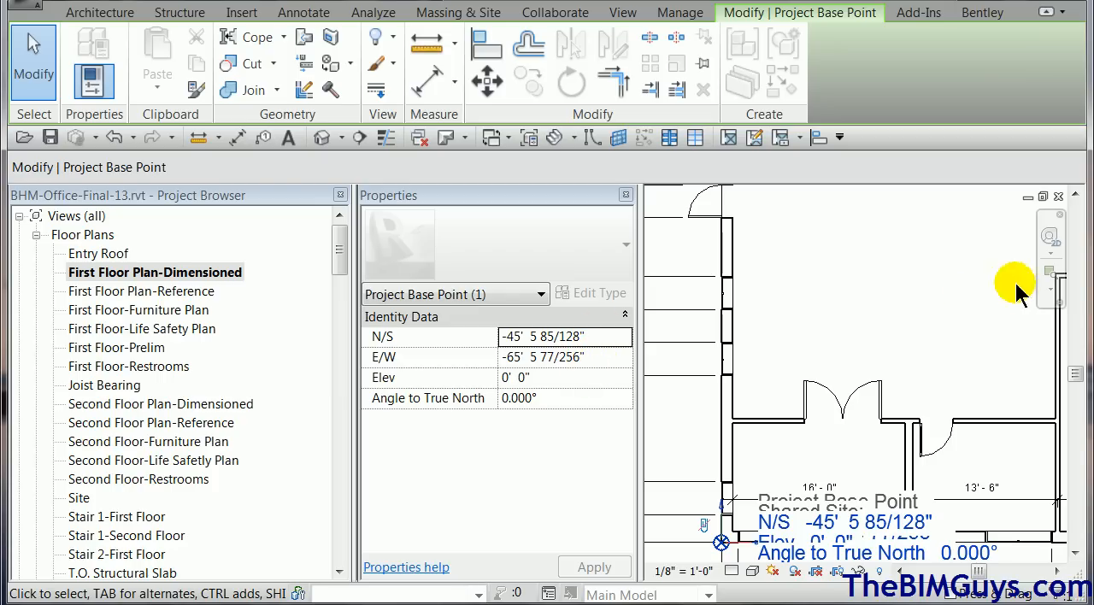
{"action": "left_click", "coordinate": [928, 317]}
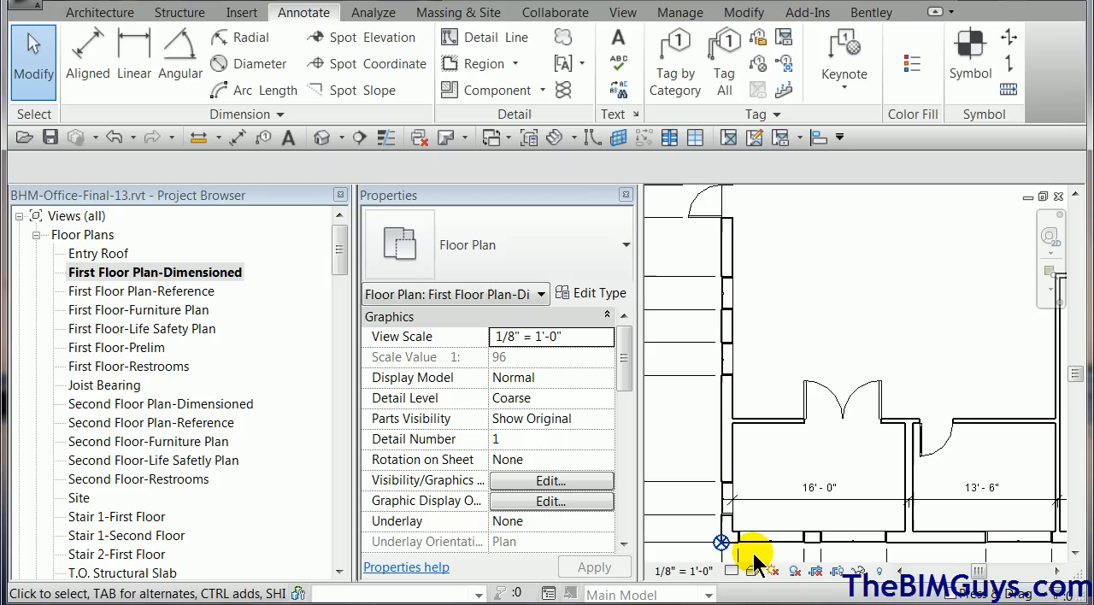
Place a project point - building spot coordinate with a shouldered leader on the project base point at the building's southwest corner.
{"action": "left_click", "coordinate": [360, 65]}
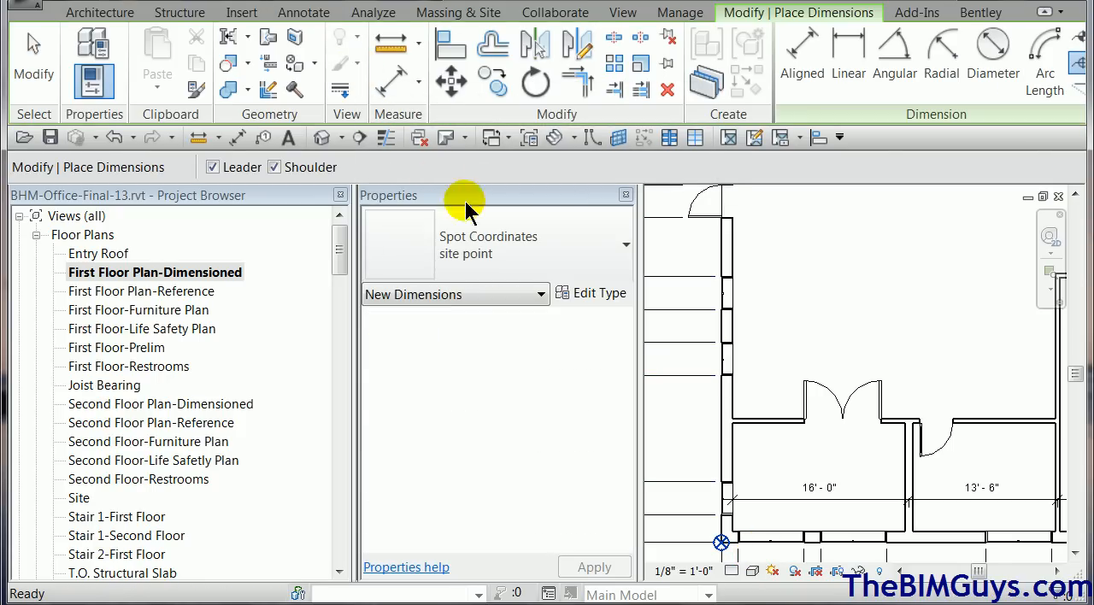
{"action": "left_click", "coordinate": [587, 256]}
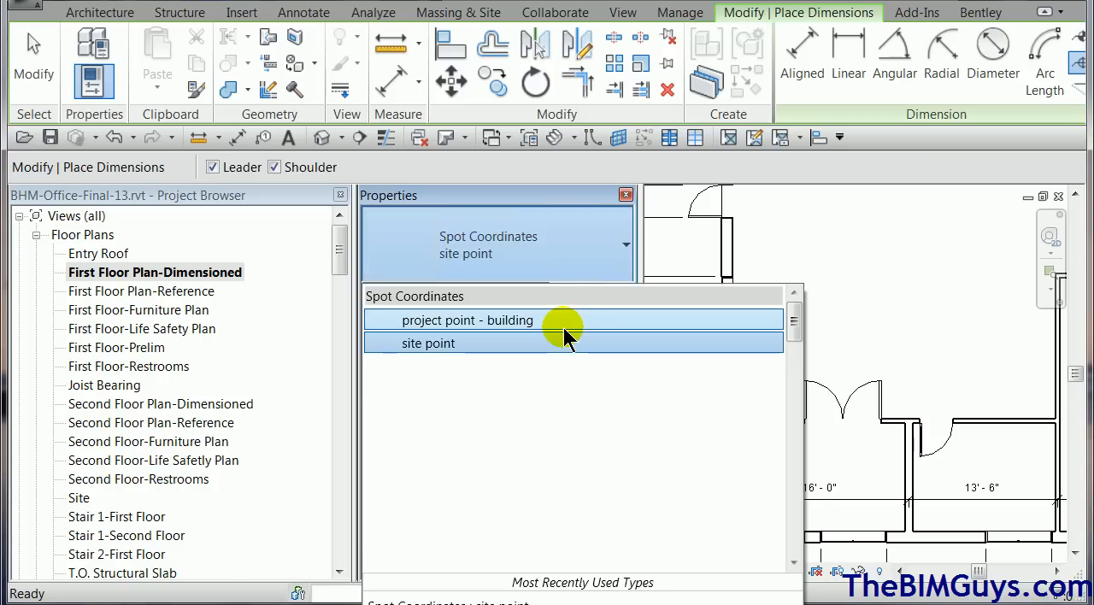
{"action": "left_click", "coordinate": [560, 320]}
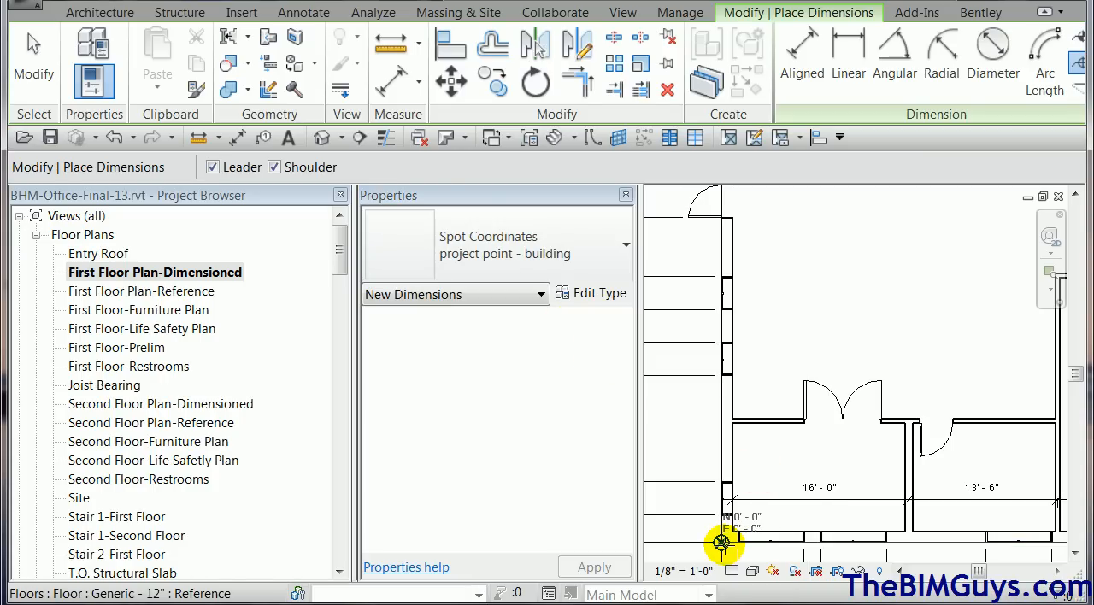
{"action": "left_click", "coordinate": [723, 542]}
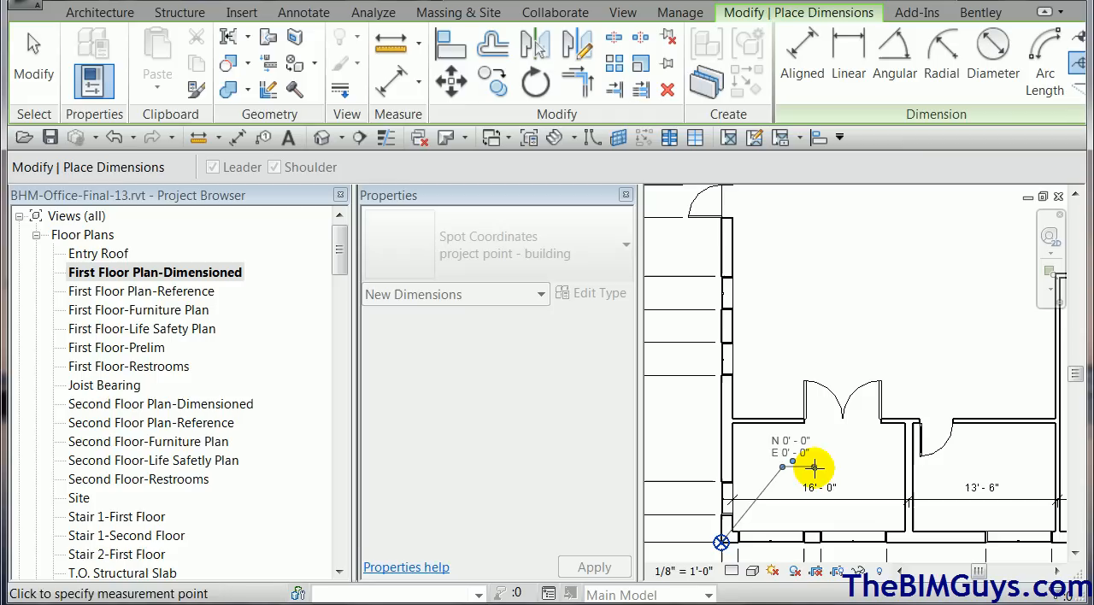
{"action": "left_click", "coordinate": [815, 468]}
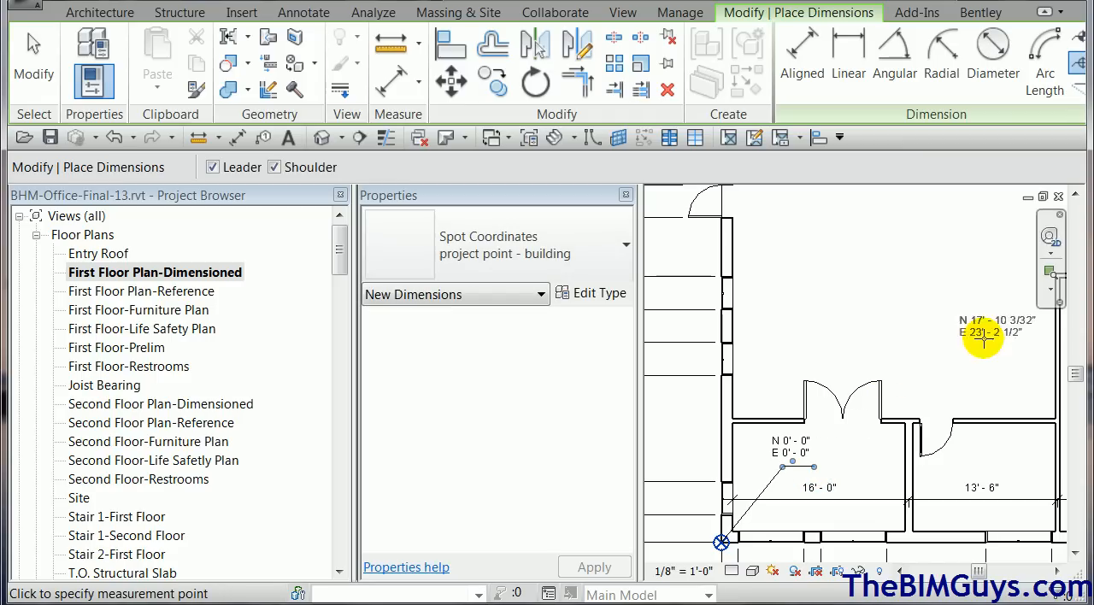
{"action": "middle_click_drag", "start_coordinate": [908, 317], "coordinate": [801, 476]}
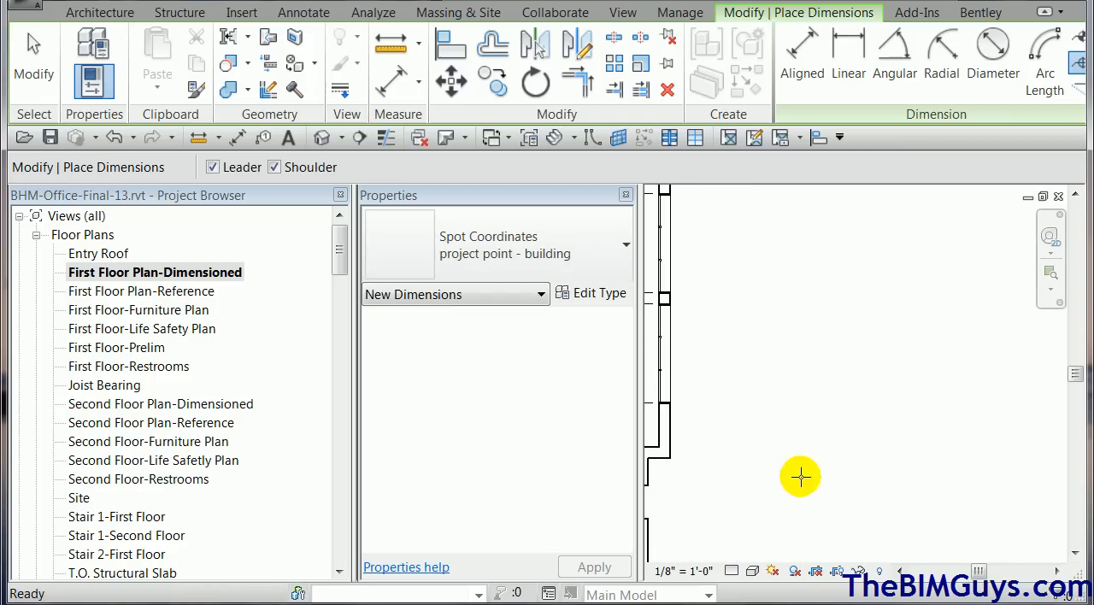
Place a project point - building spot coordinate with a shouldered leader on the west wall's step corner, north of the project base point.
{"action": "middle_click_drag", "start_coordinate": [811, 342], "coordinate": [982, 455]}
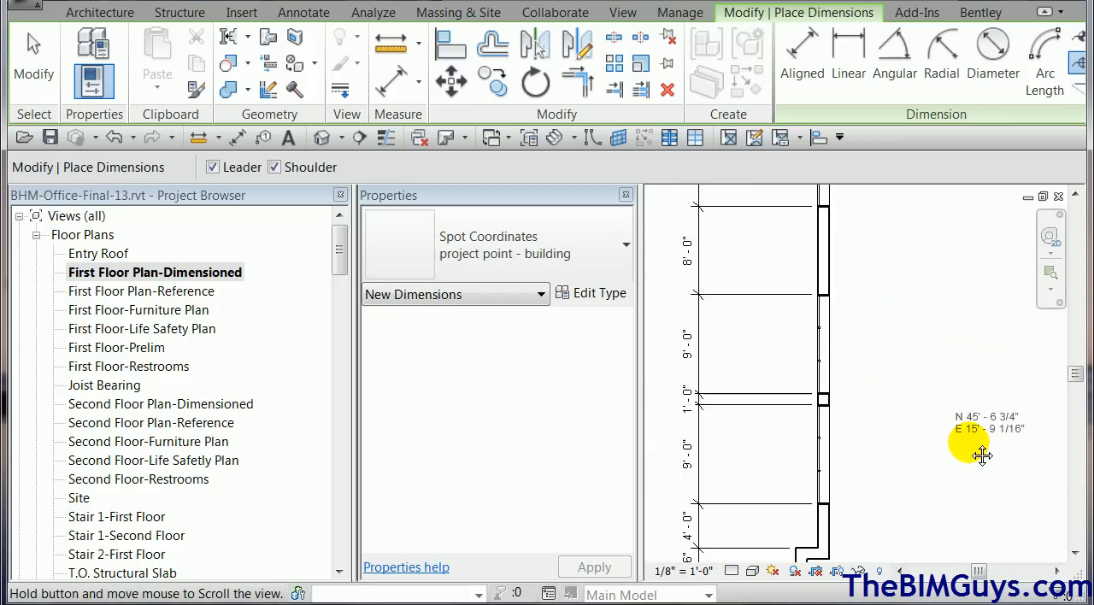
{"action": "left_click", "coordinate": [796, 549]}
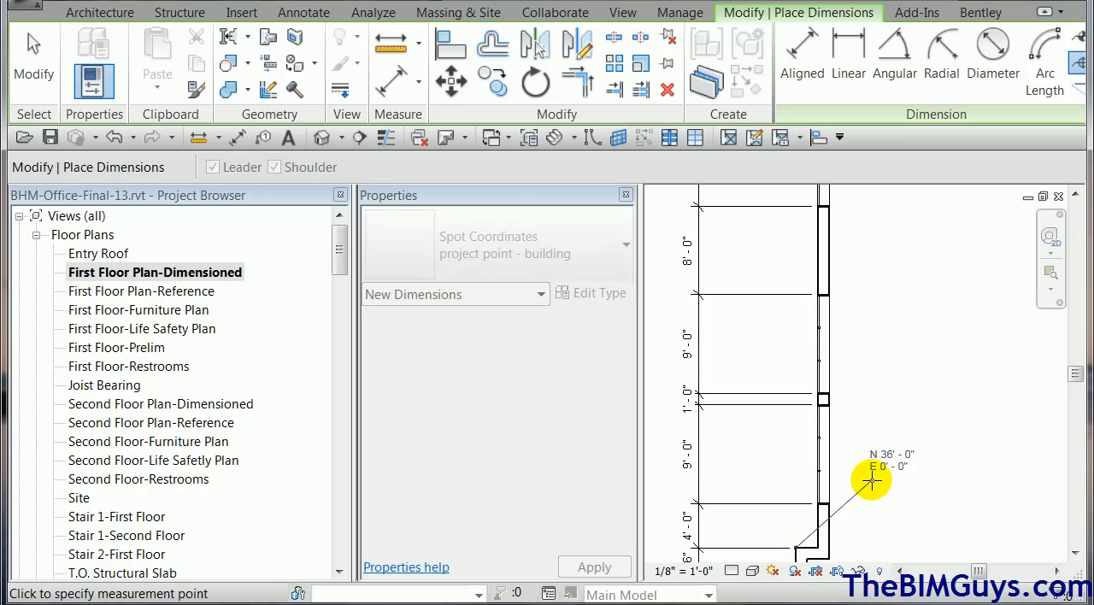
{"action": "left_click", "coordinate": [872, 481]}
{"action": "left_click", "coordinate": [913, 482]}
Place another project point - building spot coordinate with a shouldered leader on the building's northwest exterior wall corner.
{"action": "middle_click_drag", "start_coordinate": [986, 423], "coordinate": [1021, 459]}
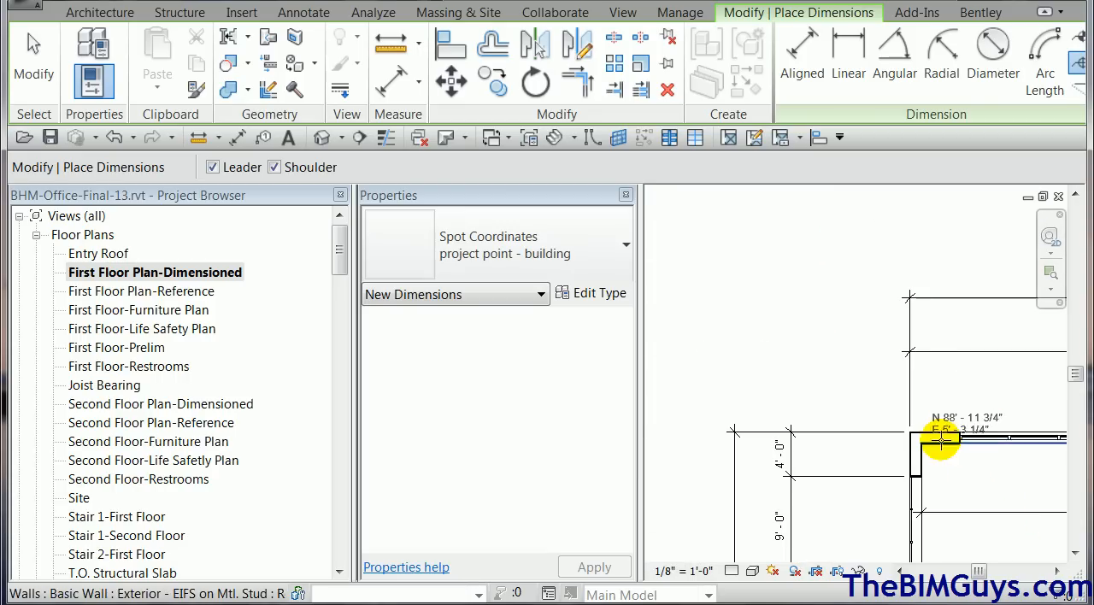
{"action": "left_click", "coordinate": [909, 433]}
{"action": "left_click", "coordinate": [949, 385]}
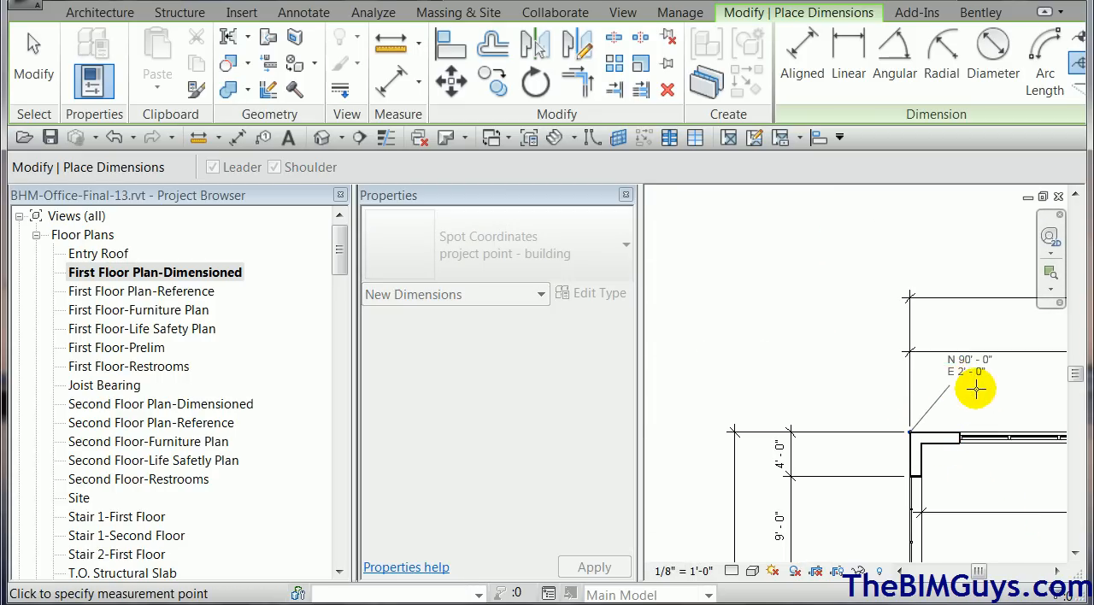
{"action": "left_click", "coordinate": [979, 384]}
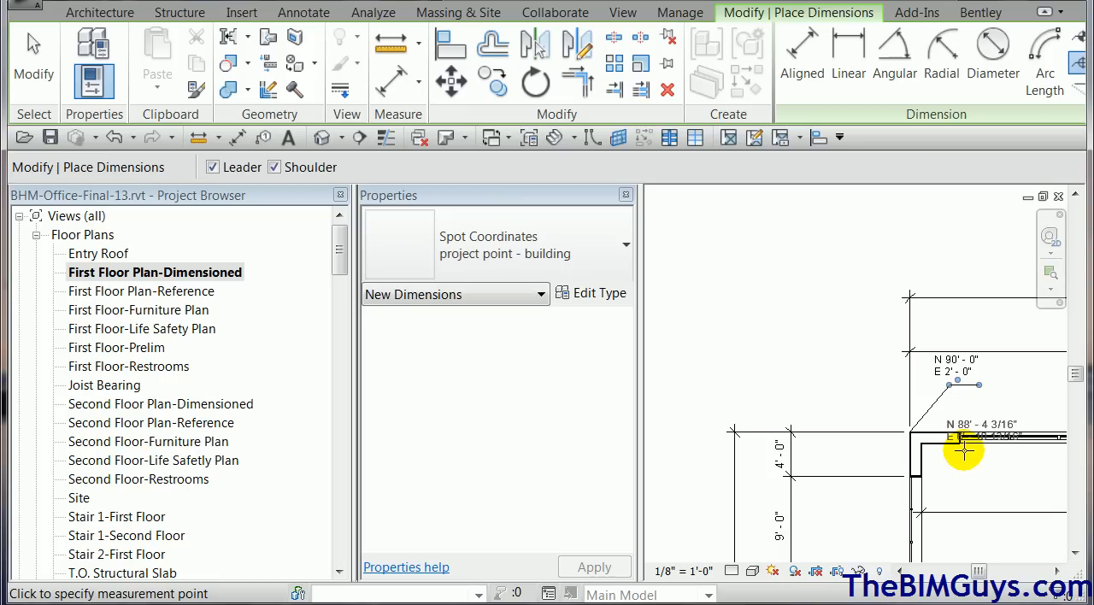
Leave spot coordinate placement and look through the project position commands for relocating, rotating and mirroring the project.
{"action": "scroll", "coordinate": [987, 472], "scroll_direction": "down", "scroll_amount": 2}
{"action": "middle_click_drag", "start_coordinate": [987, 473], "coordinate": [895, 237]}
{"action": "scroll", "coordinate": [946, 508], "scroll_direction": "down", "scroll_amount": 1}
{"action": "middle_click_drag", "start_coordinate": [947, 510], "coordinate": [999, 334]}
{"action": "scroll", "coordinate": [986, 384], "scroll_direction": "down", "scroll_amount": 1}
{"action": "middle_click_drag", "start_coordinate": [984, 398], "coordinate": [866, 381]}
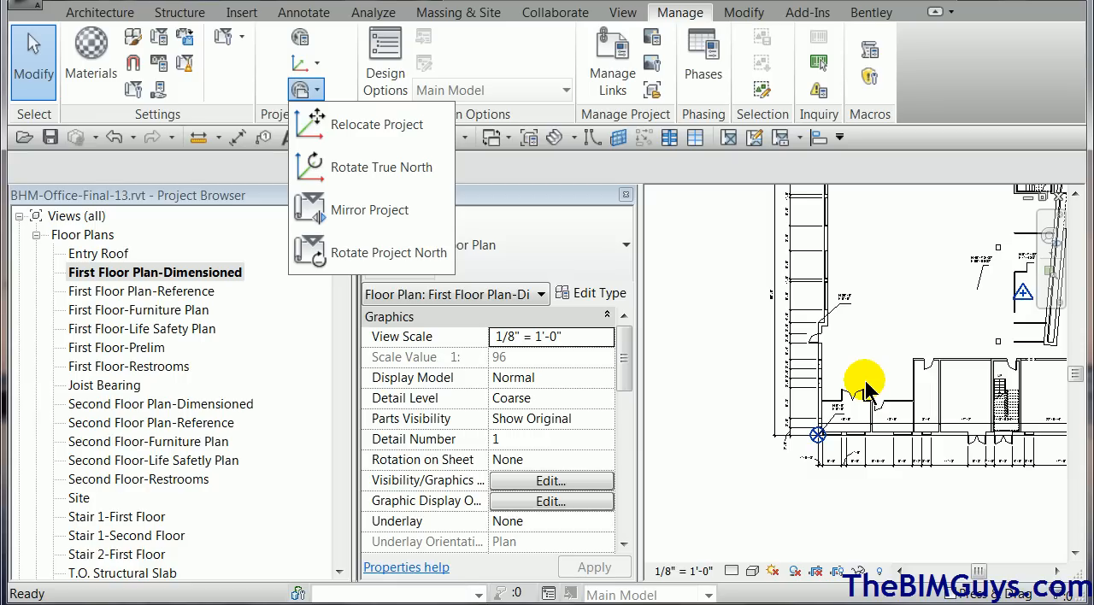
{"action": "left_click", "coordinate": [773, 480]}
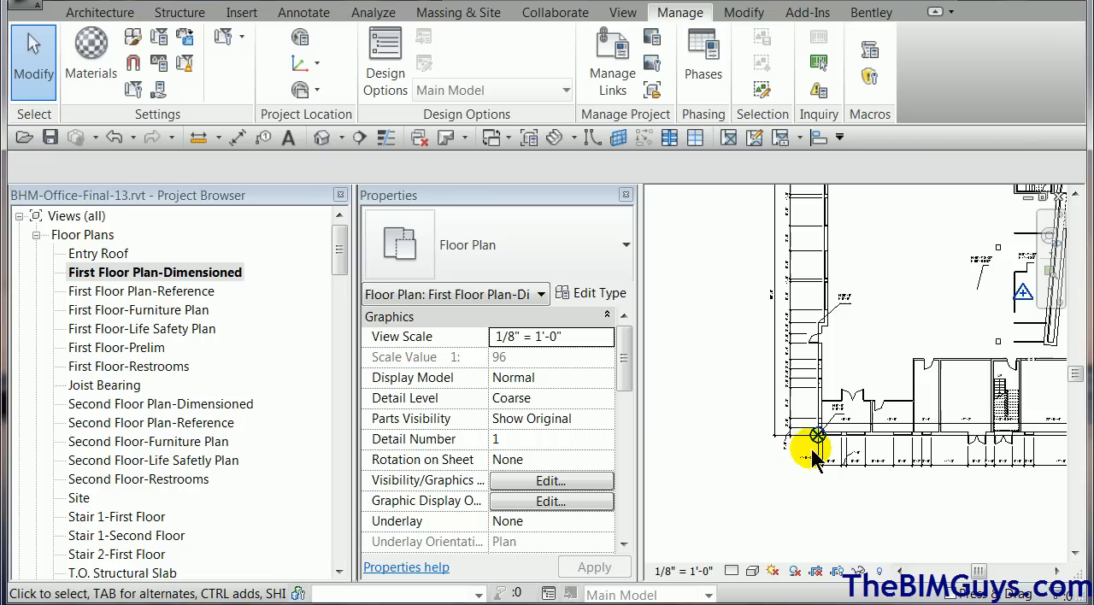
Select the project base point among the overlapping elements at the building's southwest corner and examine its shared coordinates.
{"action": "scroll", "coordinate": [798, 452], "scroll_direction": "up", "scroll_amount": 2}
{"action": "scroll", "coordinate": [808, 414], "scroll_direction": "up", "scroll_amount": 2}
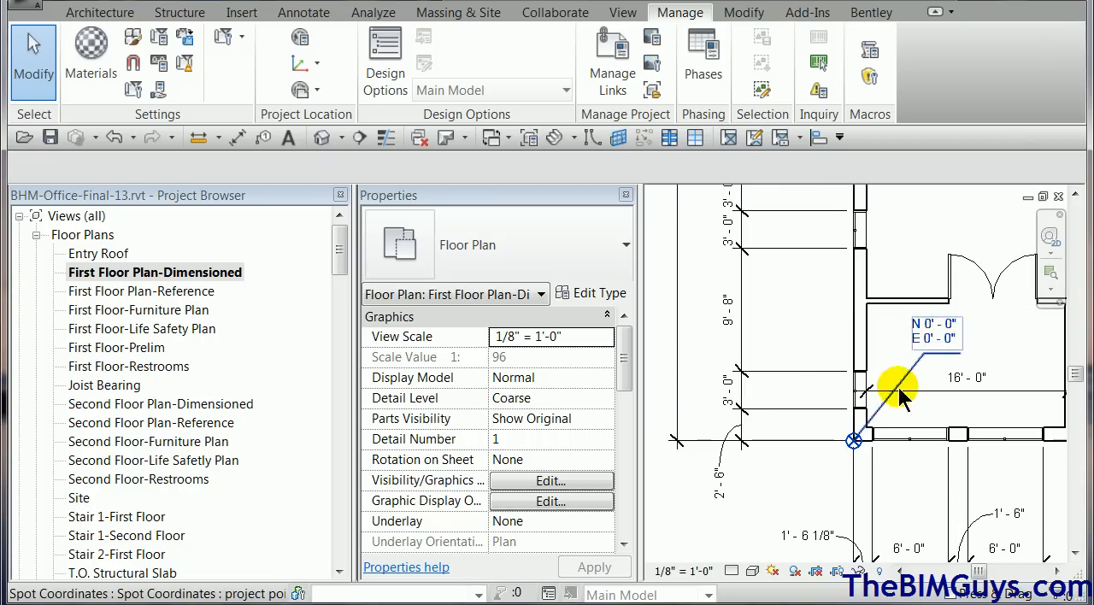
{"action": "left_click", "coordinate": [853, 442]}
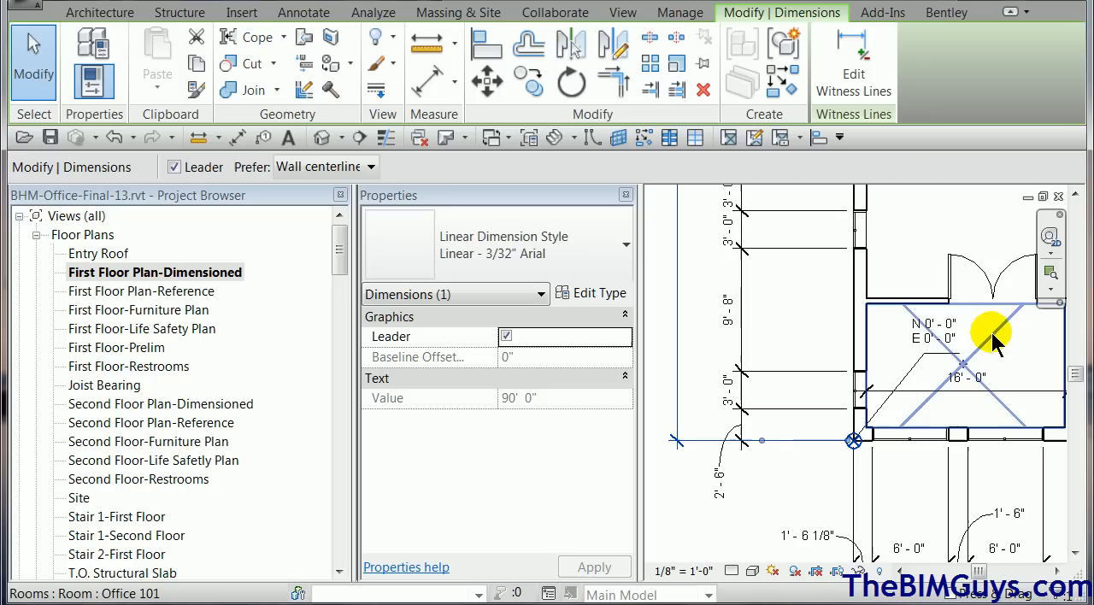
{"action": "left_click", "coordinate": [778, 520]}
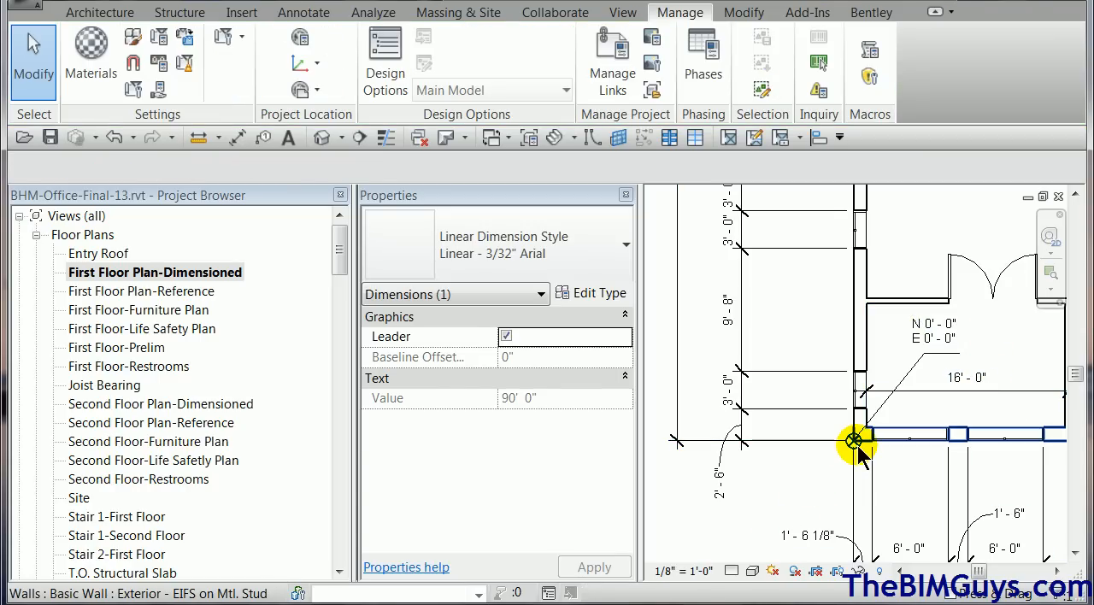
{"action": "key", "text": "Tab"}
{"action": "key", "text": "Tab"}
{"action": "key", "text": "Tab"}
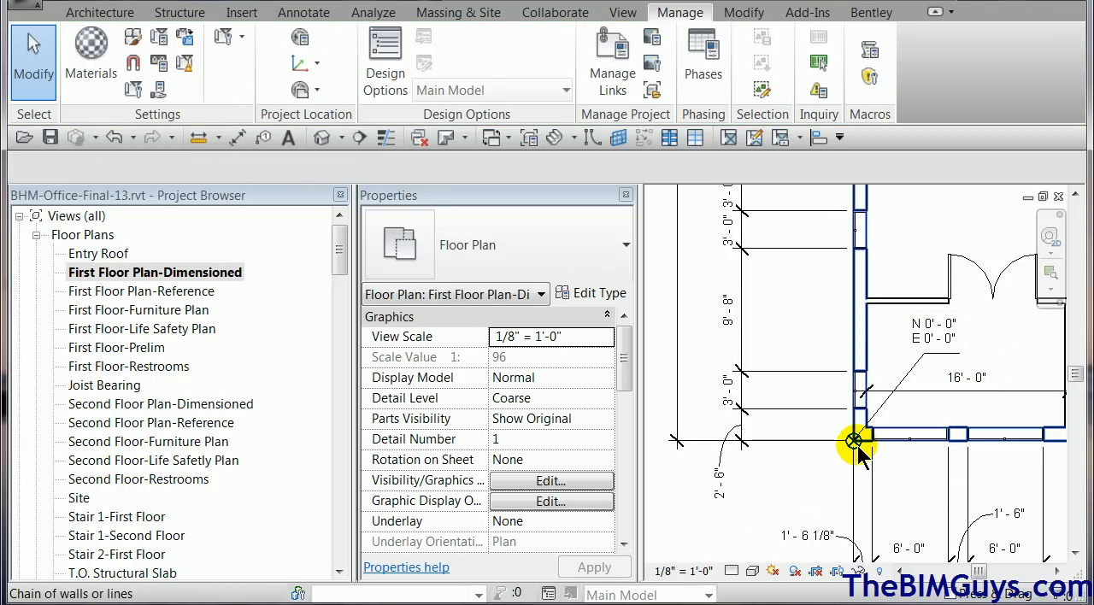
{"action": "key", "text": "Tab"}
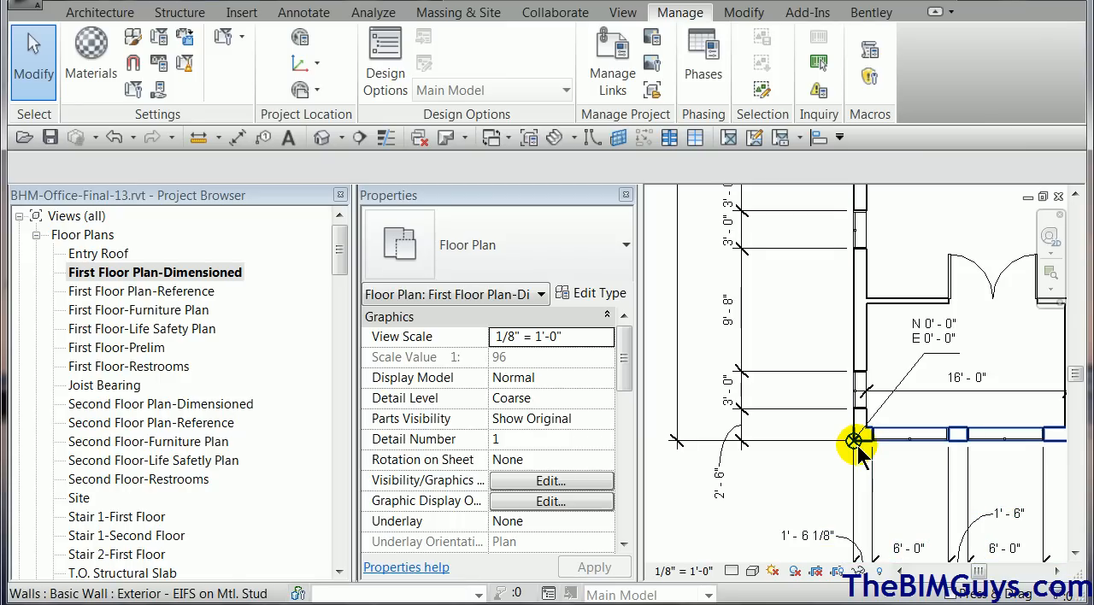
{"action": "key", "text": "Tab"}
{"action": "key", "text": "Tab"}
{"action": "key", "text": "Tab"}
{"action": "key", "text": "Tab"}
{"action": "key", "text": "Tab"}
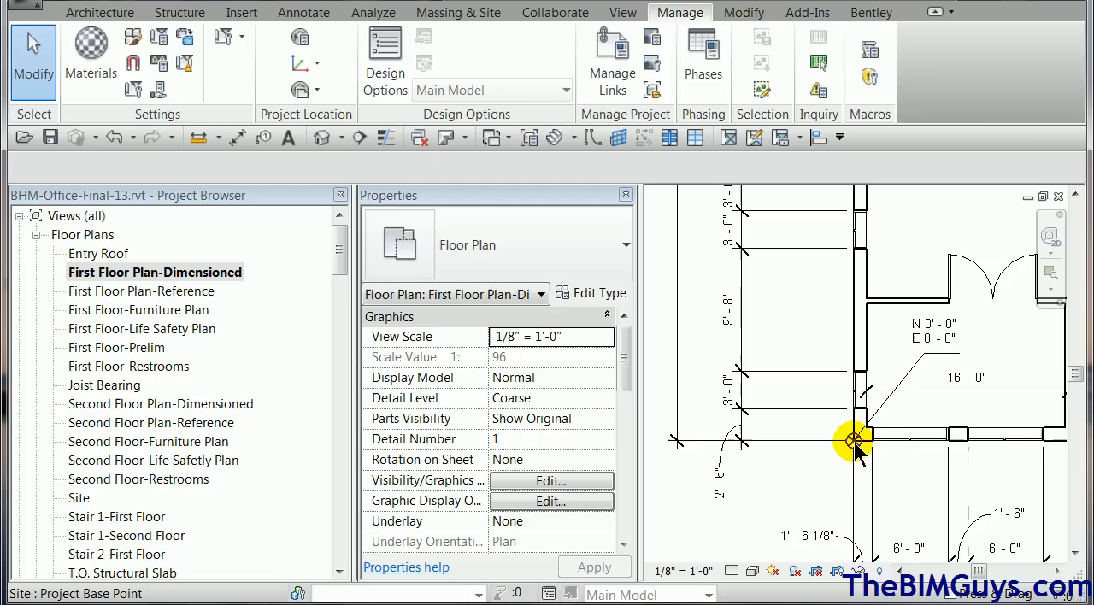
{"action": "left_click", "coordinate": [855, 442]}
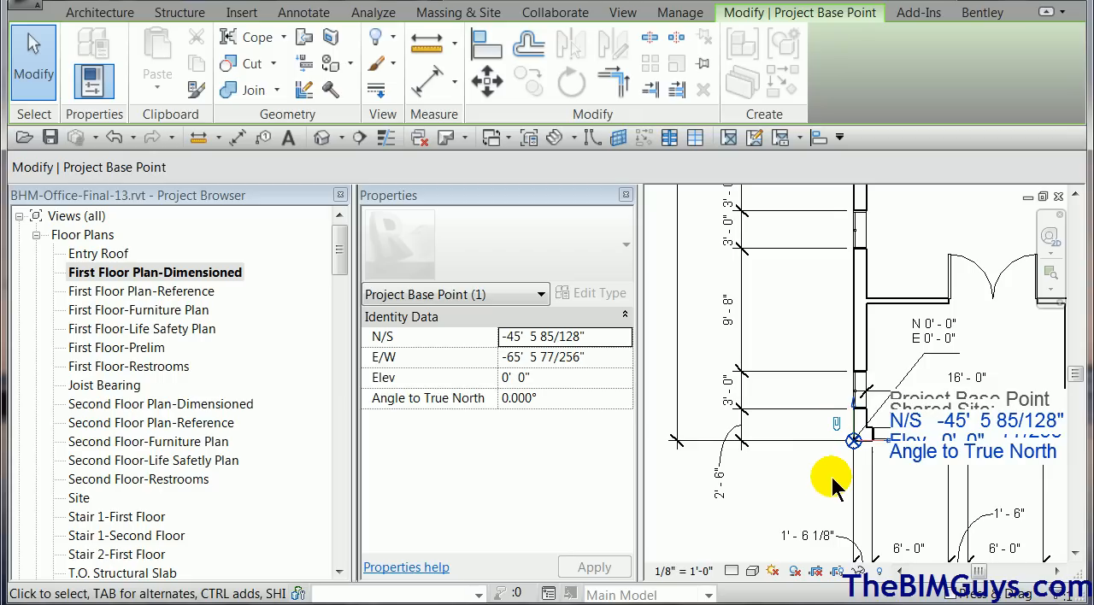
Move the clipped survey point southwest of the building, about 59' 1" south and 95' 7" west of the project base point.
{"action": "scroll", "coordinate": [834, 486], "scroll_direction": "down", "scroll_amount": 1}
{"action": "scroll", "coordinate": [833, 485], "scroll_direction": "down", "scroll_amount": 5}
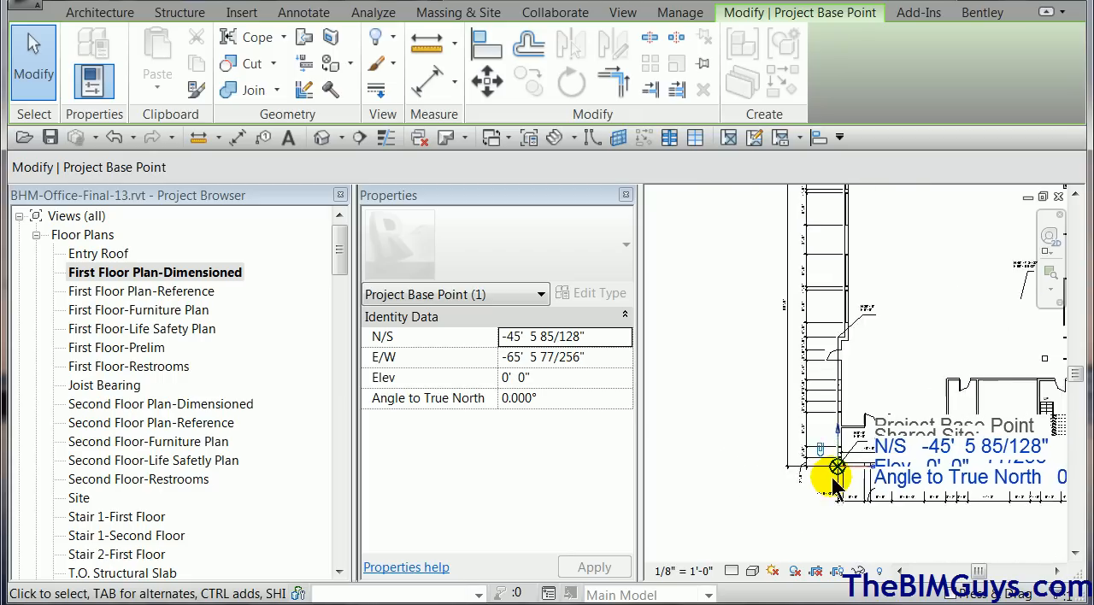
{"action": "scroll", "coordinate": [834, 486], "scroll_direction": "down", "scroll_amount": 1}
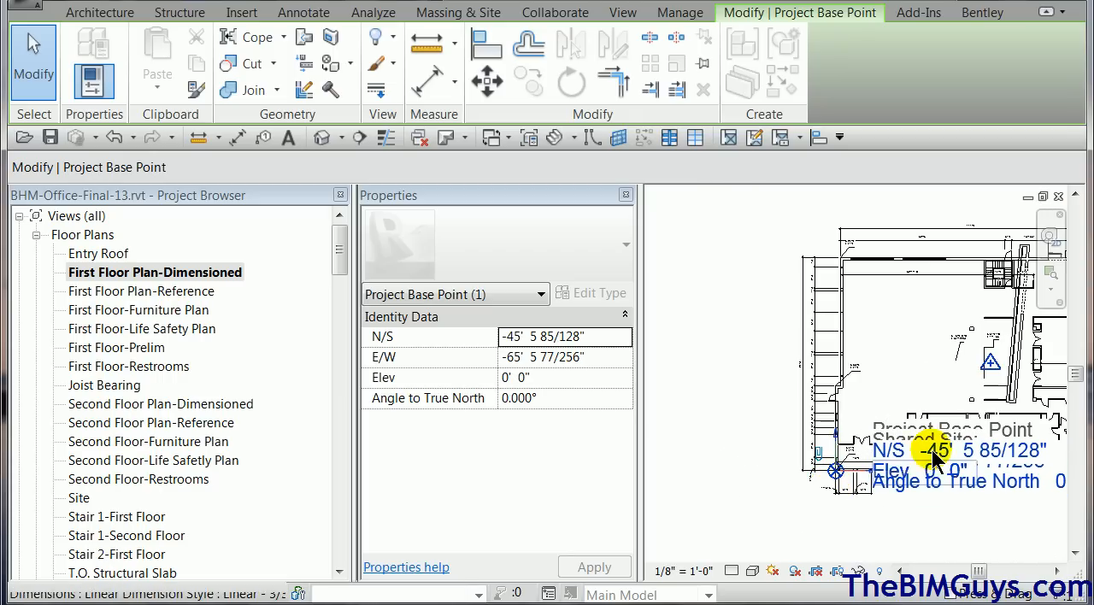
{"action": "left_click", "coordinate": [991, 368]}
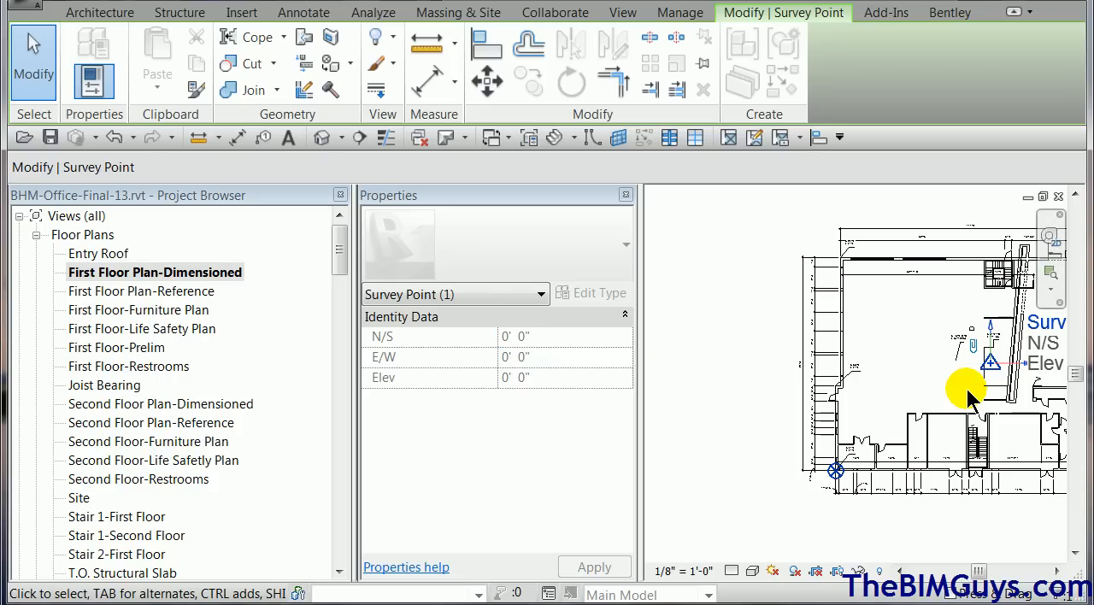
{"action": "scroll", "coordinate": [983, 385], "scroll_direction": "down", "scroll_amount": 2}
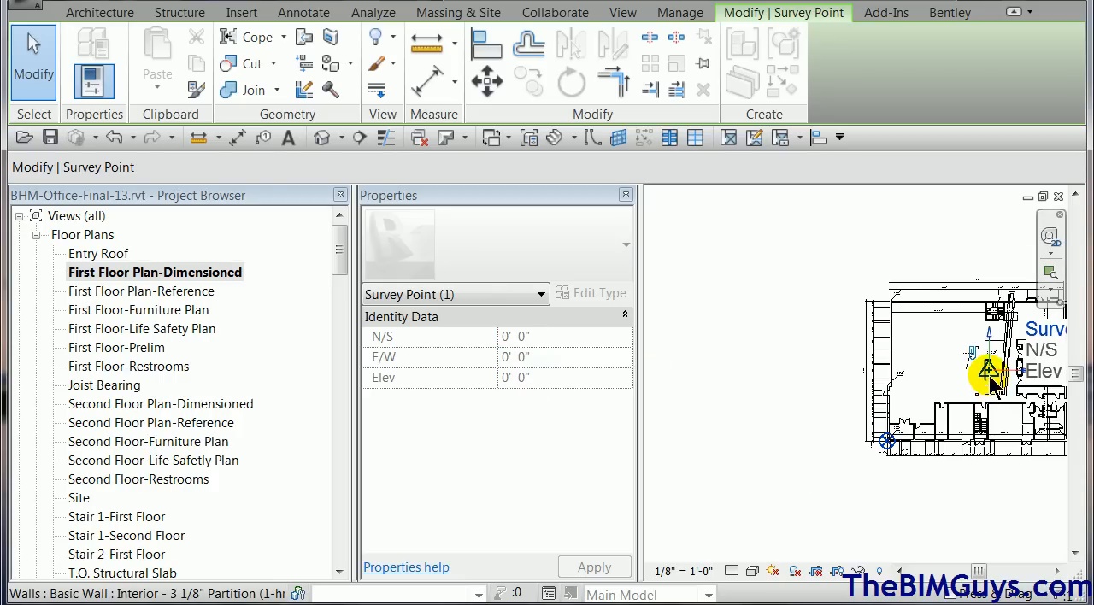
{"action": "left_click", "coordinate": [492, 86]}
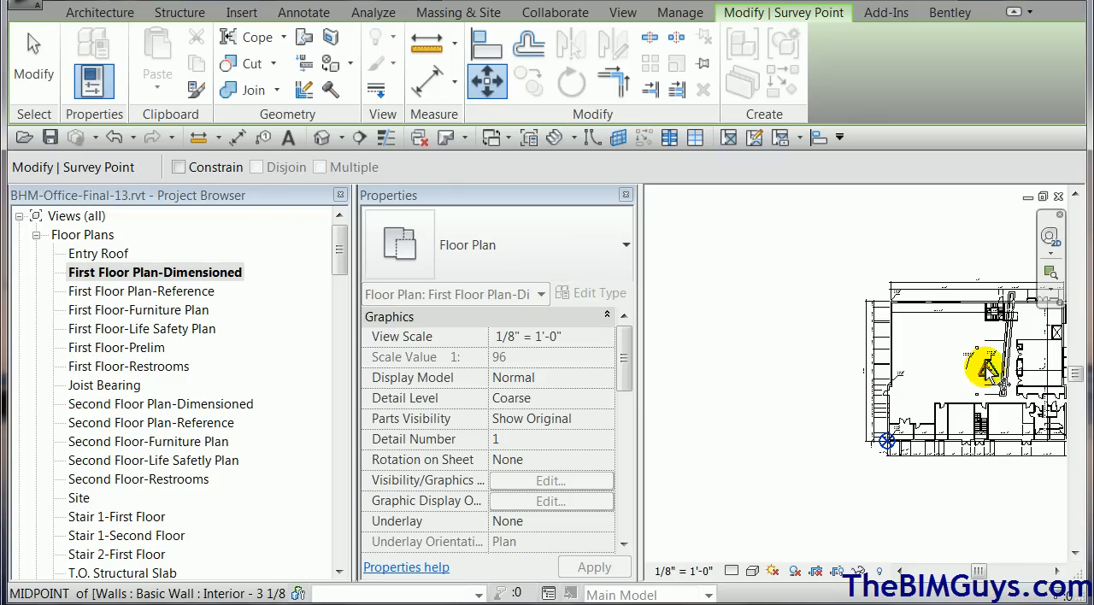
{"action": "left_click", "coordinate": [988, 369]}
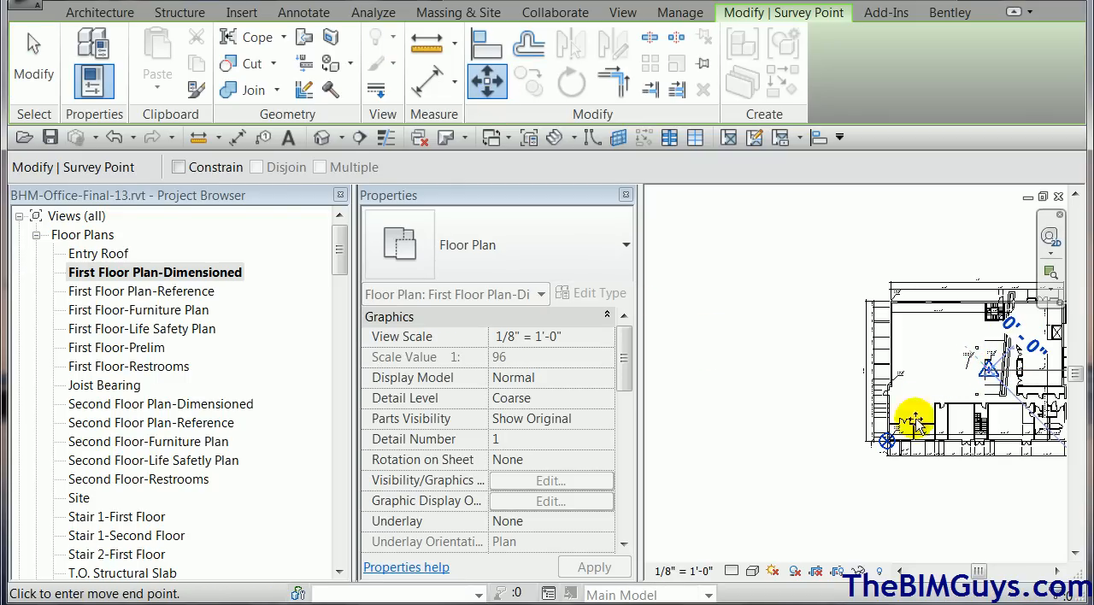
{"action": "left_click", "coordinate": [739, 534]}
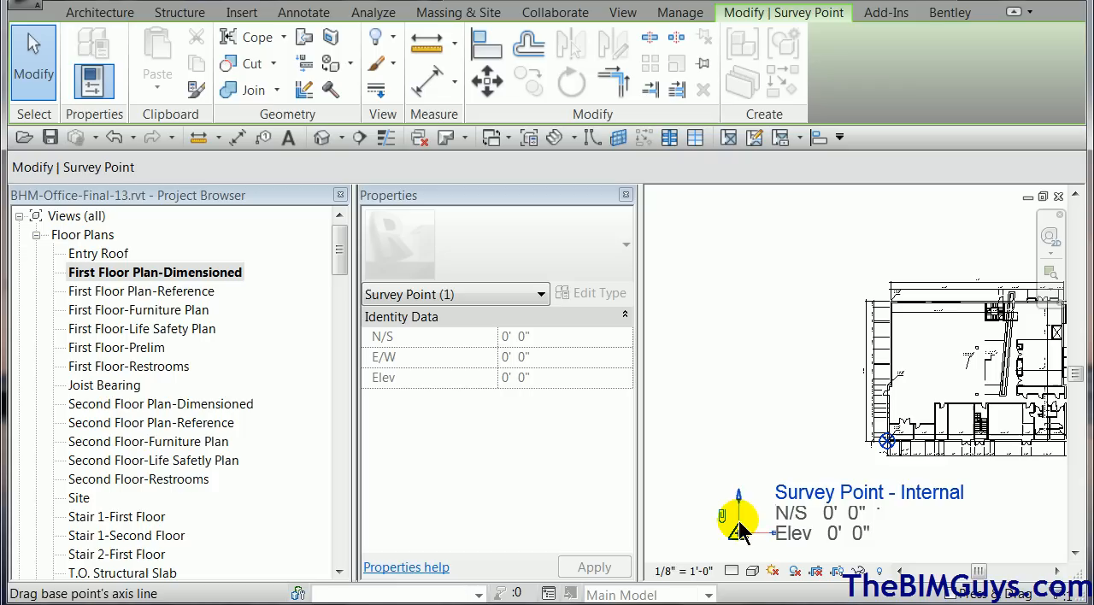
{"action": "left_click", "coordinate": [764, 523]}
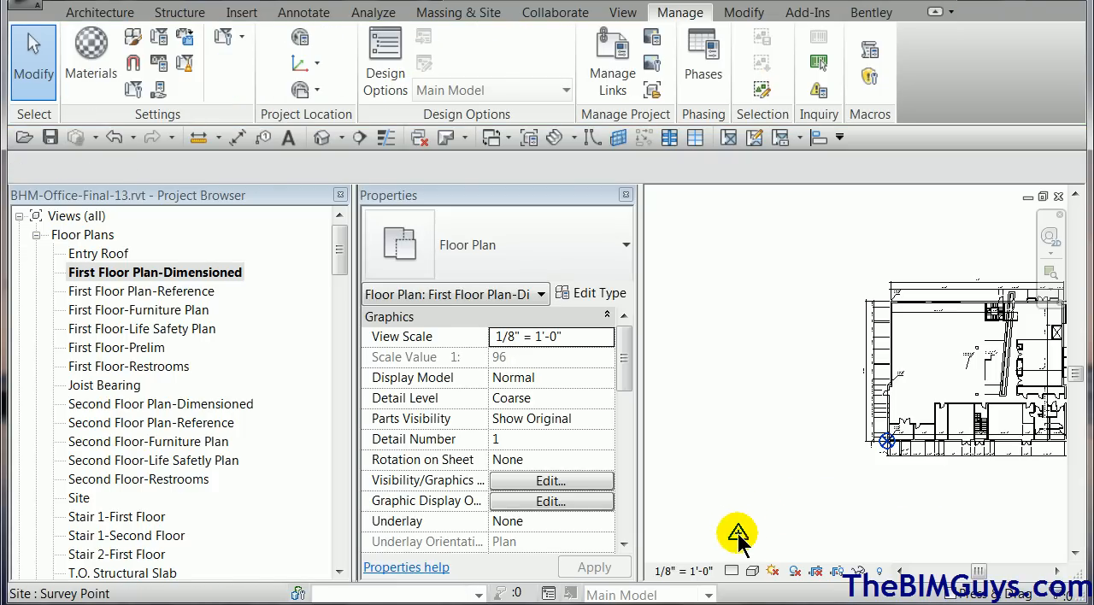
Check the coordinates of the project base point and of the relocated survey point.
{"action": "left_click", "coordinate": [887, 443]}
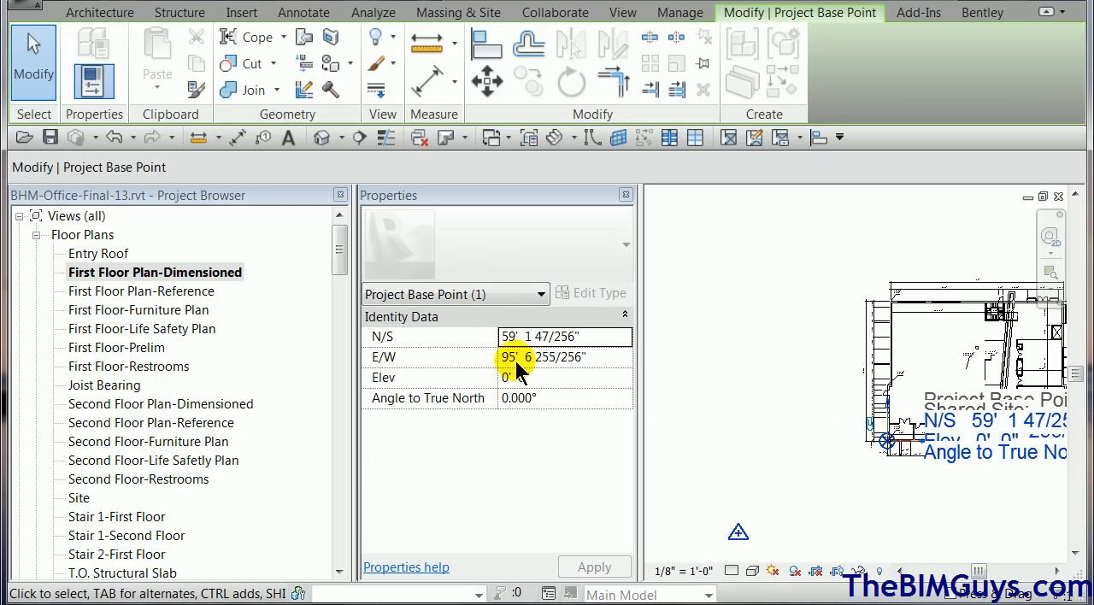
{"action": "left_click", "coordinate": [922, 523]}
{"action": "left_click", "coordinate": [737, 534]}
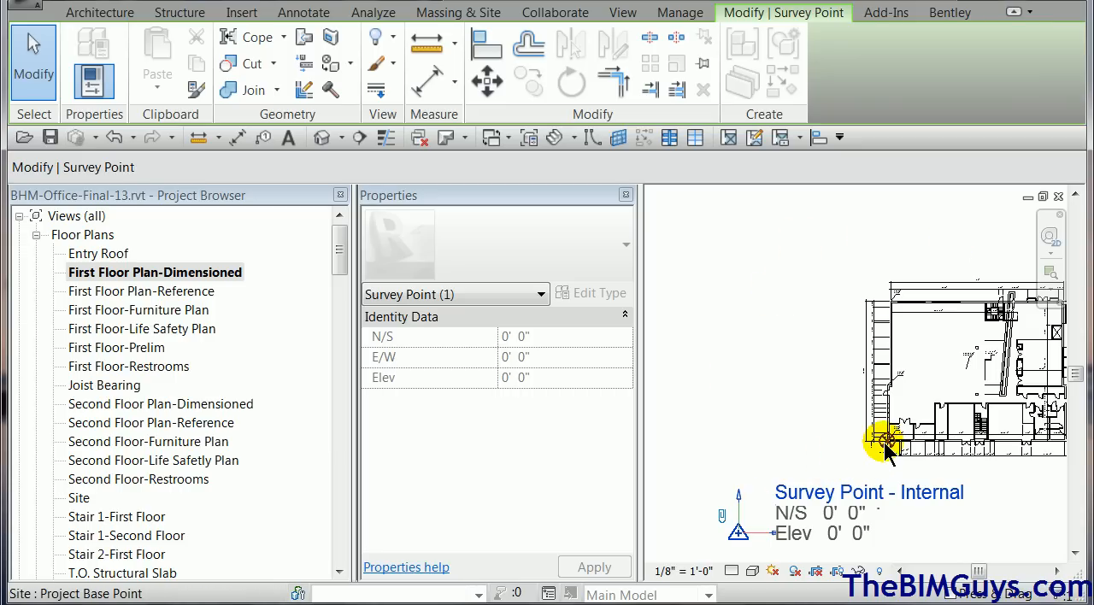
{"action": "left_click", "coordinate": [796, 430]}
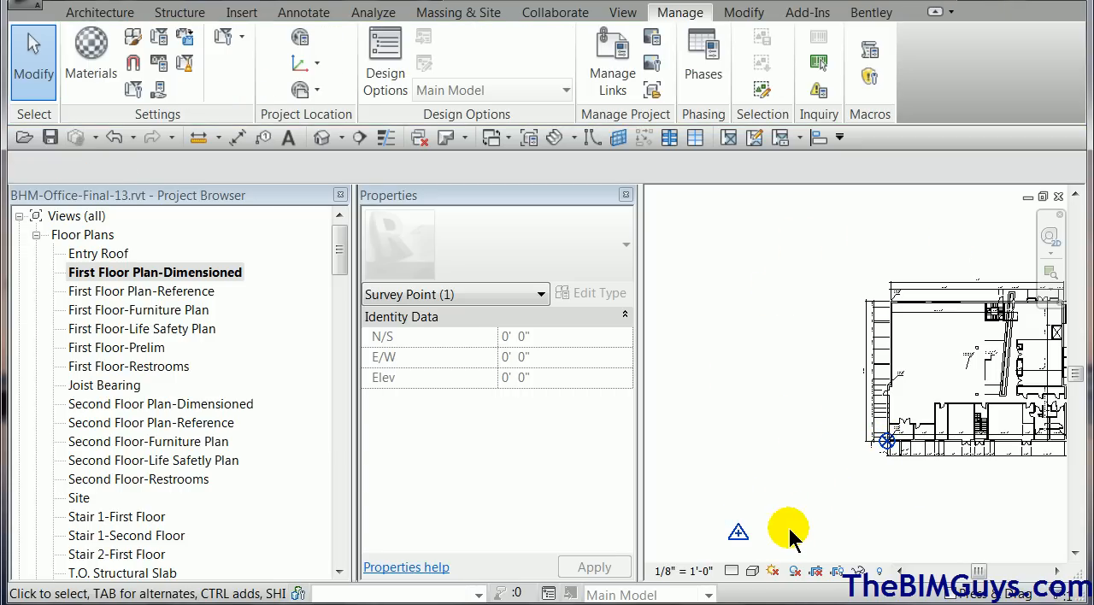
Unclip the relocated survey point and clip it again.
{"action": "left_click", "coordinate": [739, 534]}
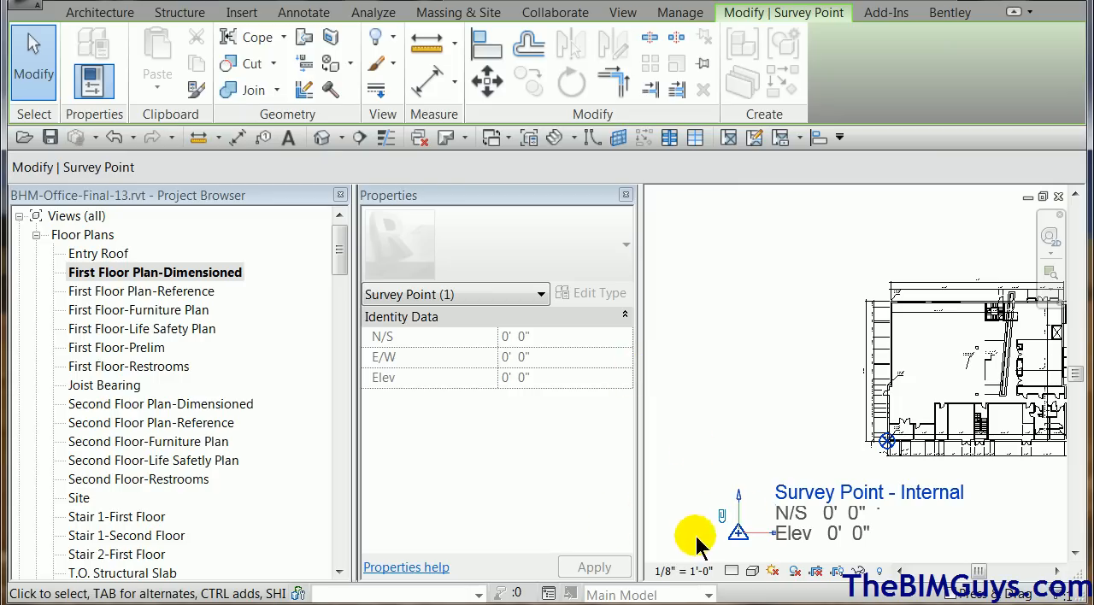
{"action": "left_click", "coordinate": [728, 518]}
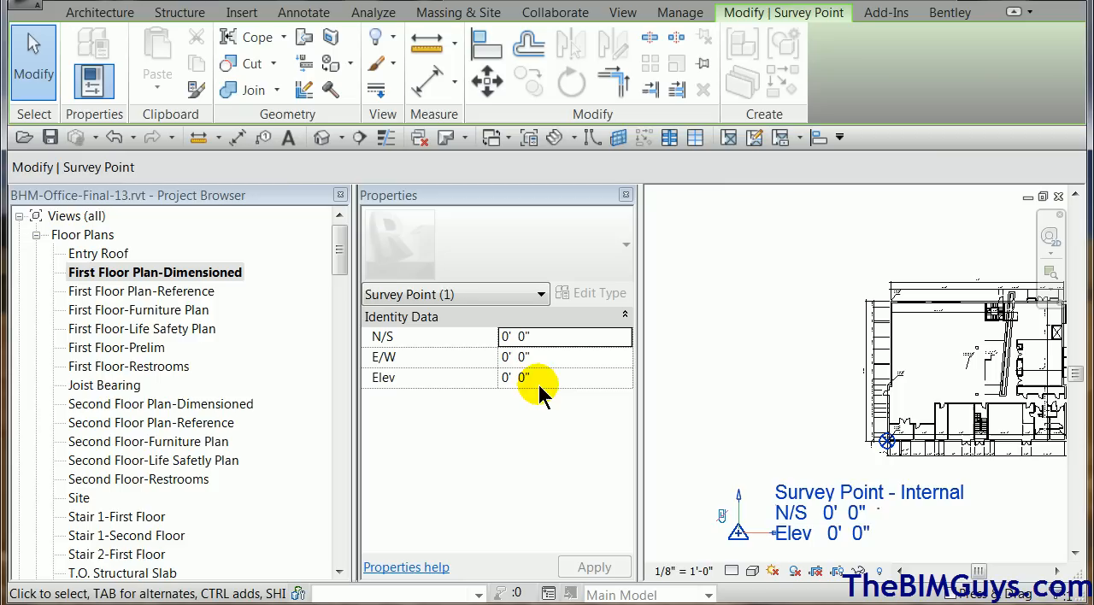
{"action": "left_click", "coordinate": [722, 517]}
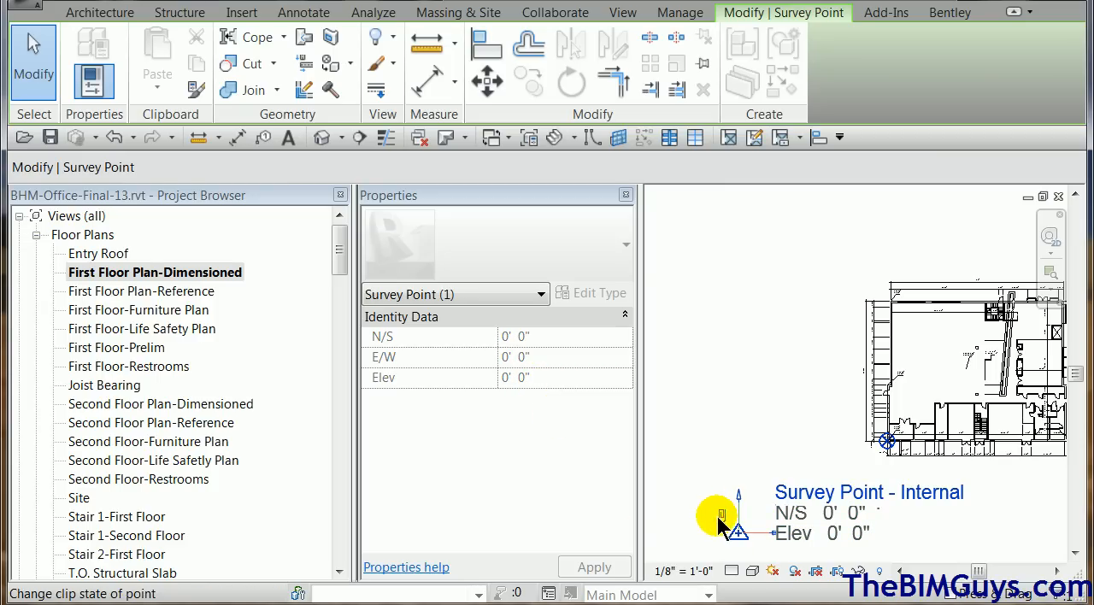
{"action": "left_click", "coordinate": [701, 456]}
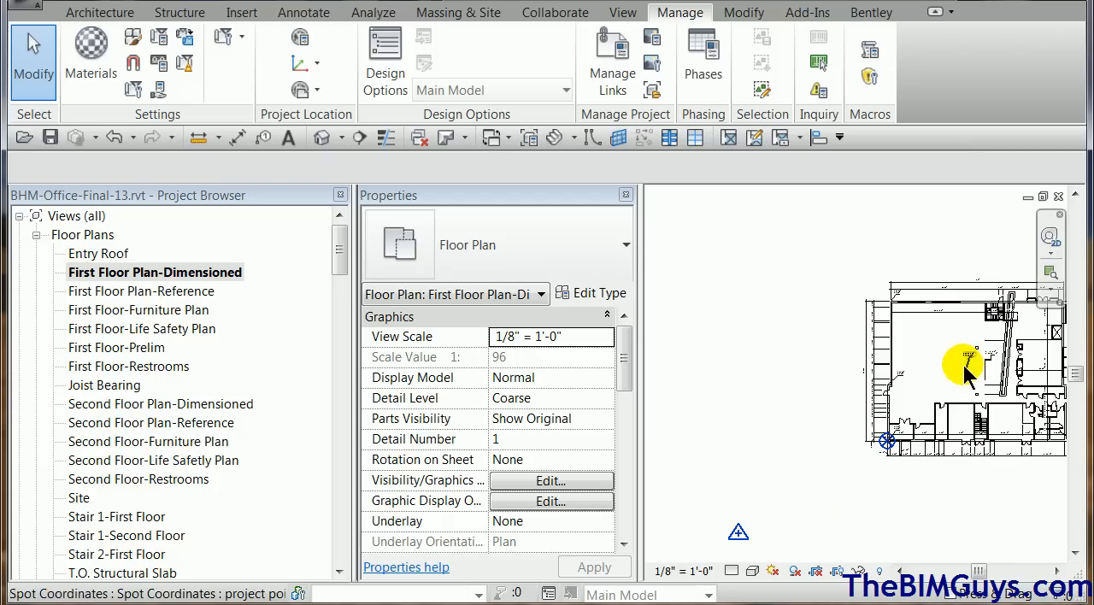
Place a site point spot coordinate on the project base point at the building's southwest corner, with its leader and shoulder running southwest.
{"action": "scroll", "coordinate": [865, 436], "scroll_direction": "up", "scroll_amount": 5}
{"action": "scroll", "coordinate": [866, 431], "scroll_direction": "up", "scroll_amount": 2}
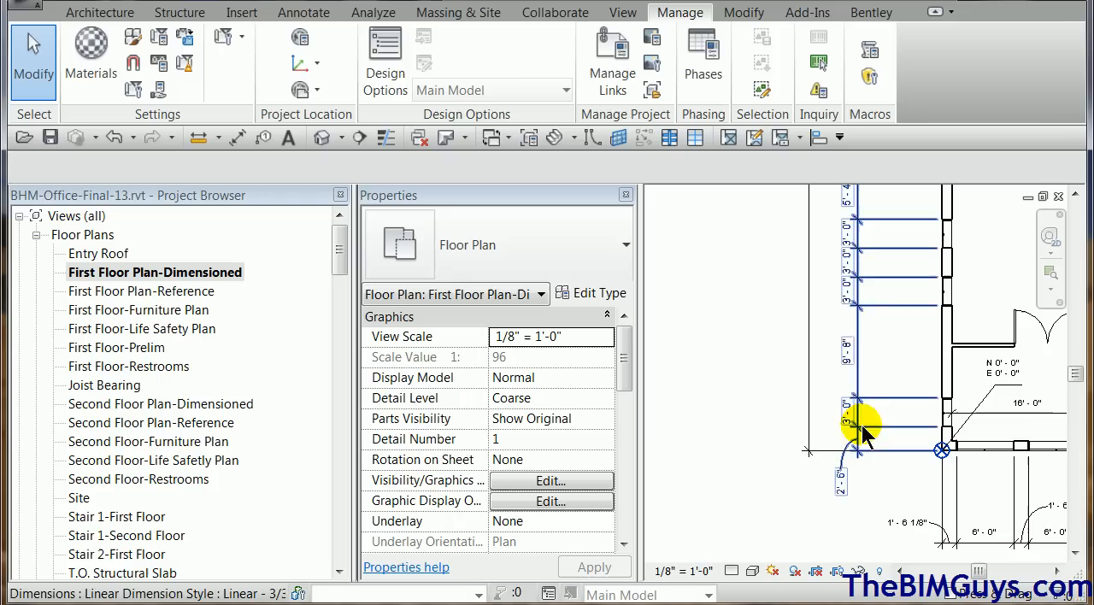
{"action": "left_click", "coordinate": [301, 16]}
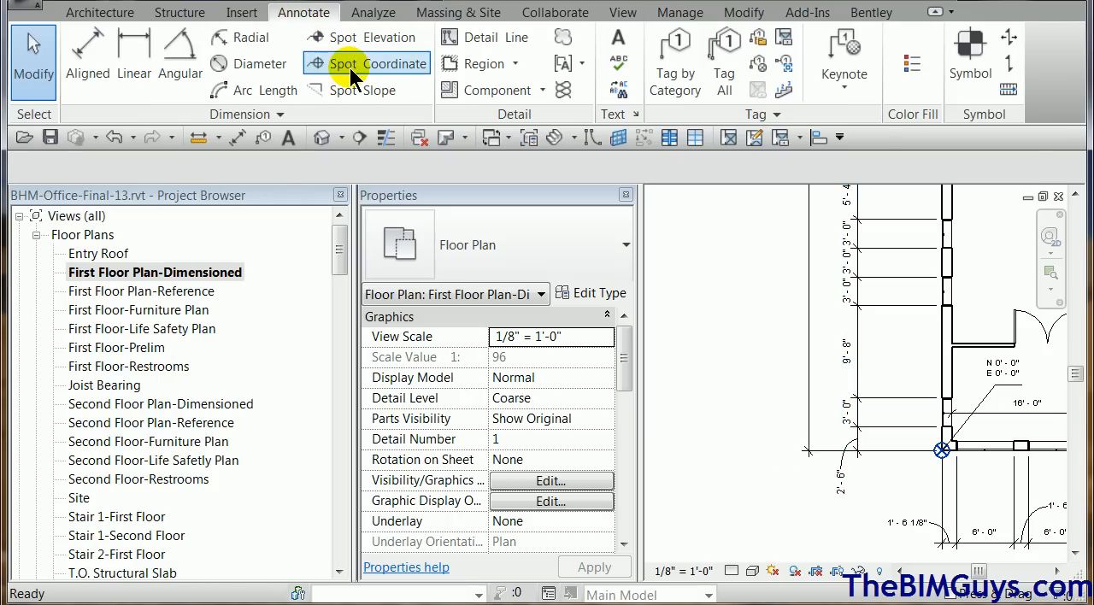
{"action": "left_click", "coordinate": [318, 64]}
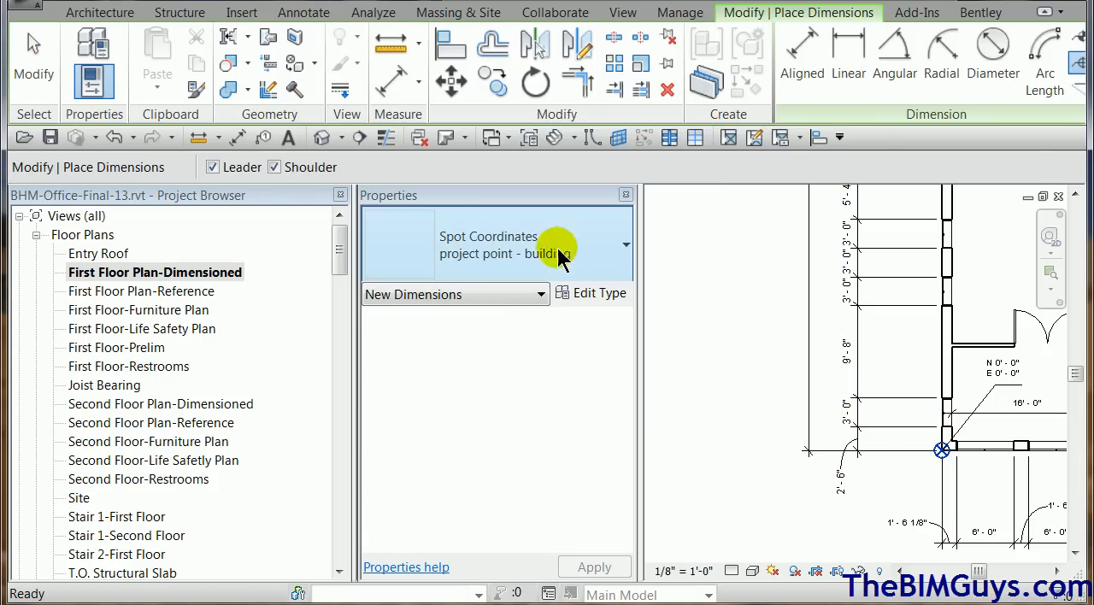
{"action": "left_click", "coordinate": [607, 248]}
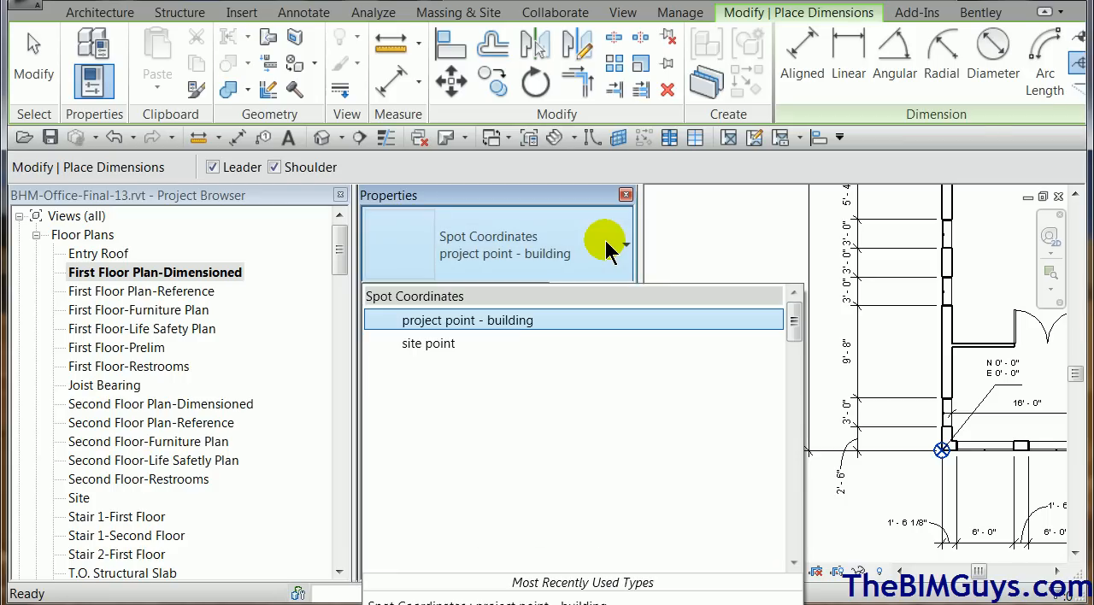
{"action": "left_click", "coordinate": [462, 346]}
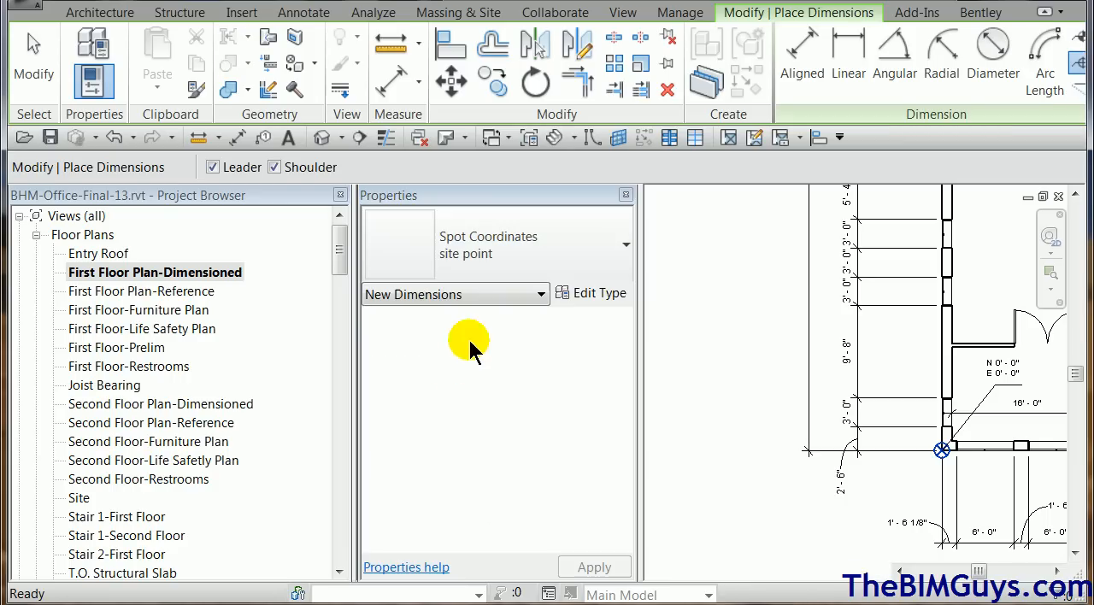
{"action": "left_click", "coordinate": [942, 450]}
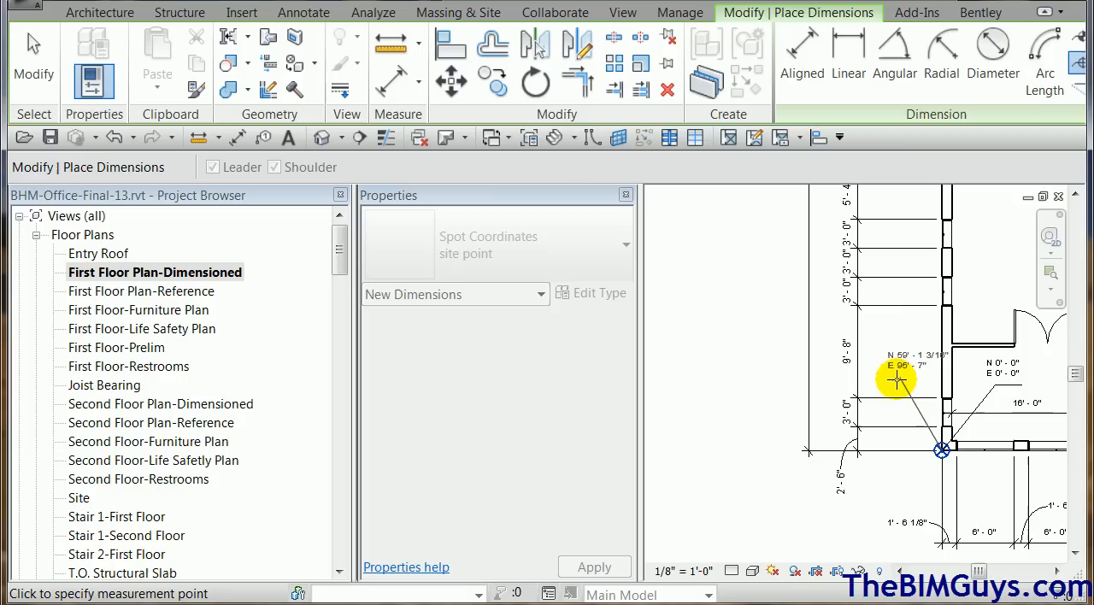
{"action": "left_click", "coordinate": [905, 487]}
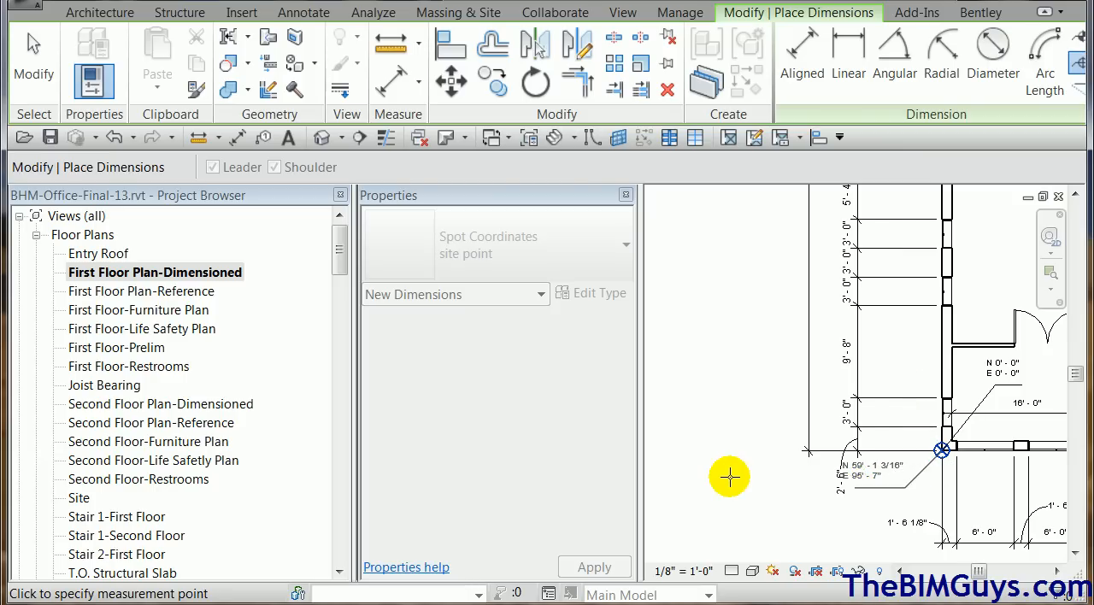
{"action": "left_click", "coordinate": [730, 488]}
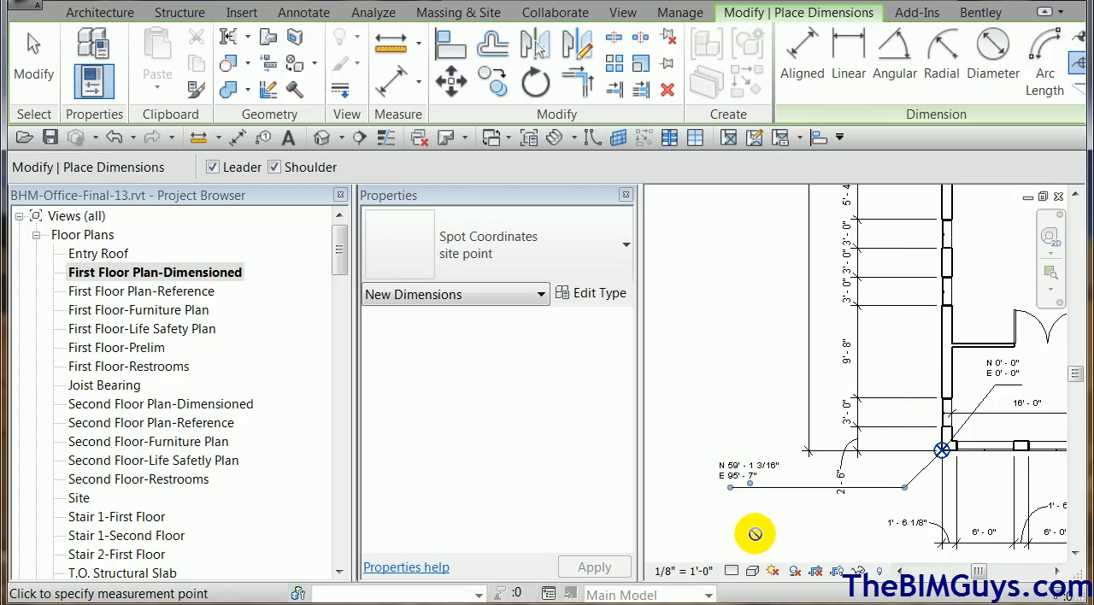
{"action": "key", "text": "Escape"}
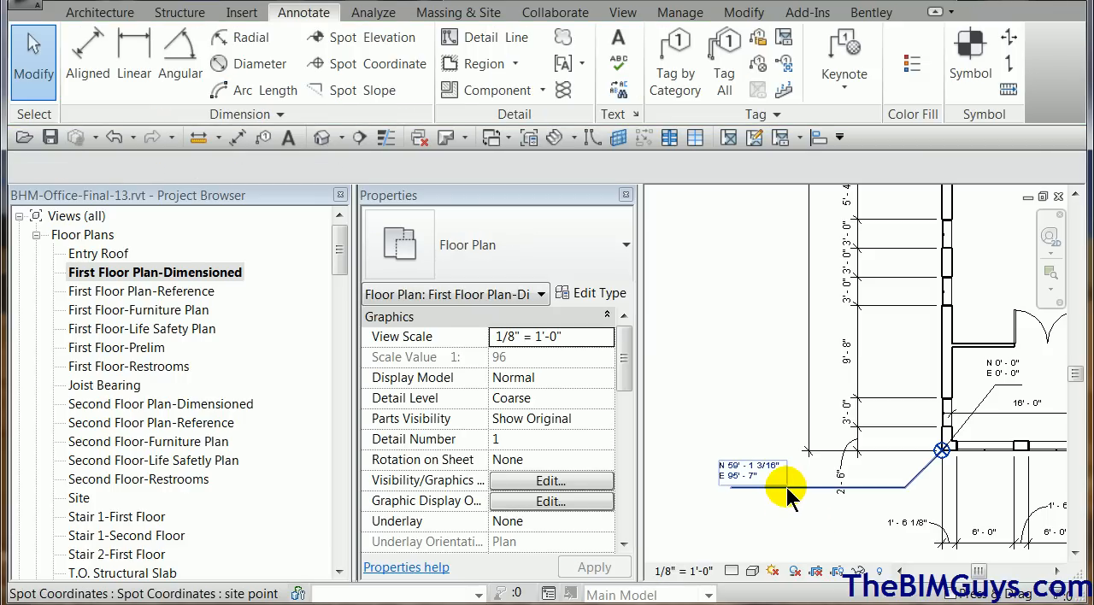
Set the Elevation Indicator of the site point spot coordinate type to "sur".
{"action": "left_click", "coordinate": [788, 489]}
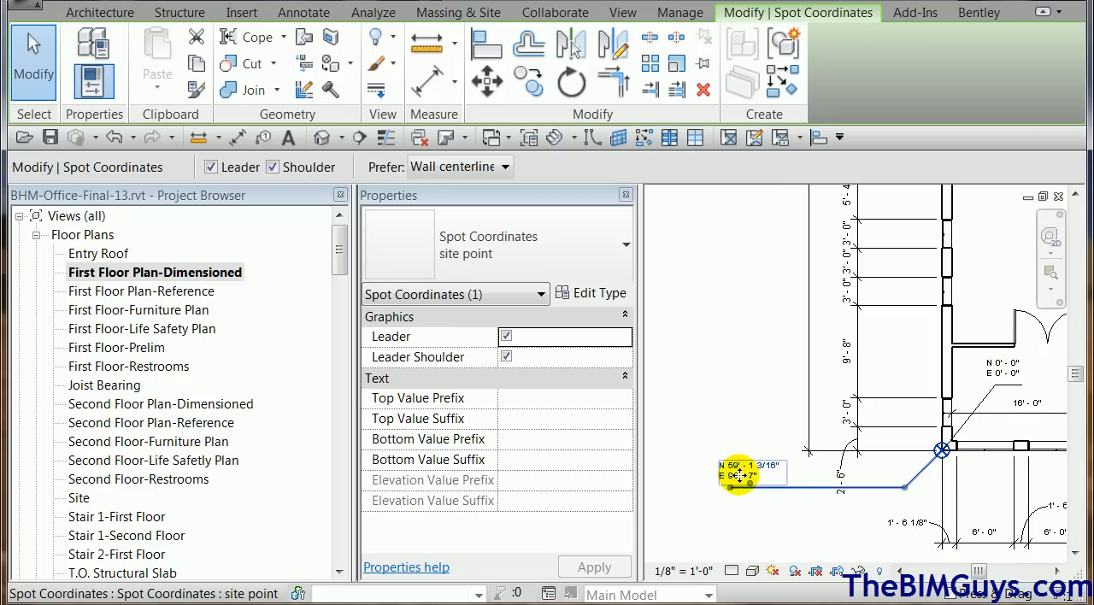
{"action": "left_click", "coordinate": [609, 295]}
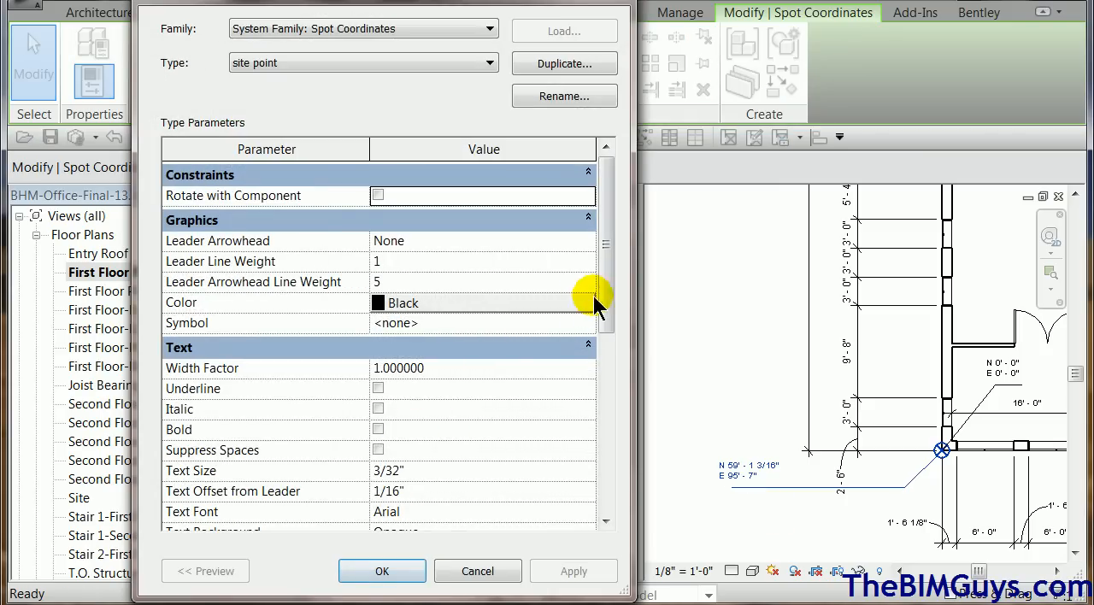
{"action": "left_click_drag", "start_coordinate": [606, 305], "coordinate": [607, 484]}
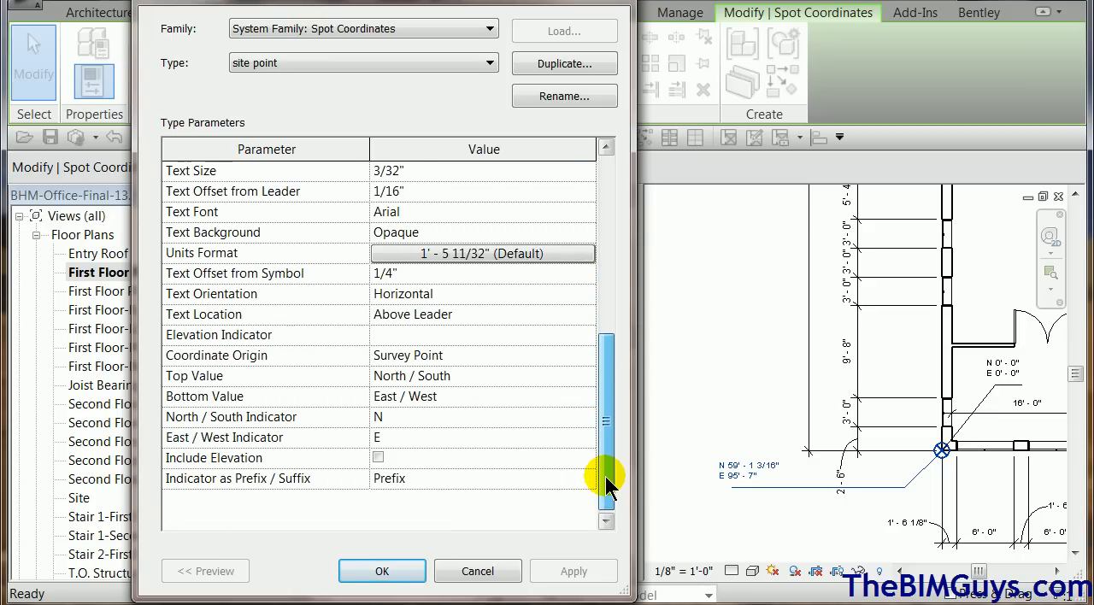
{"action": "left_click", "coordinate": [405, 335]}
{"action": "type", "text": "sur"}
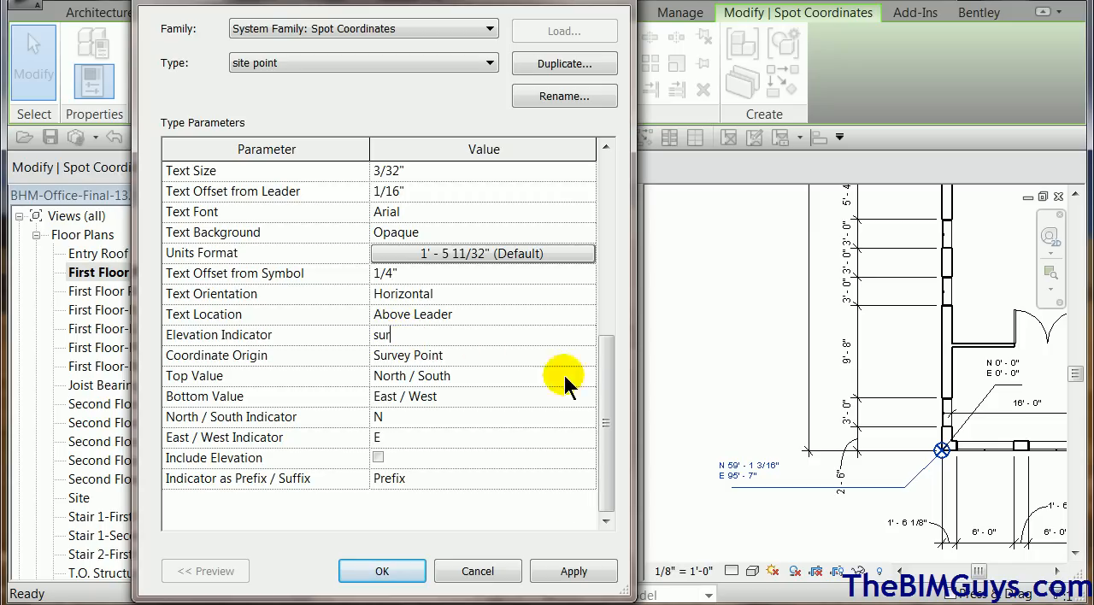
{"action": "left_click", "coordinate": [383, 571]}
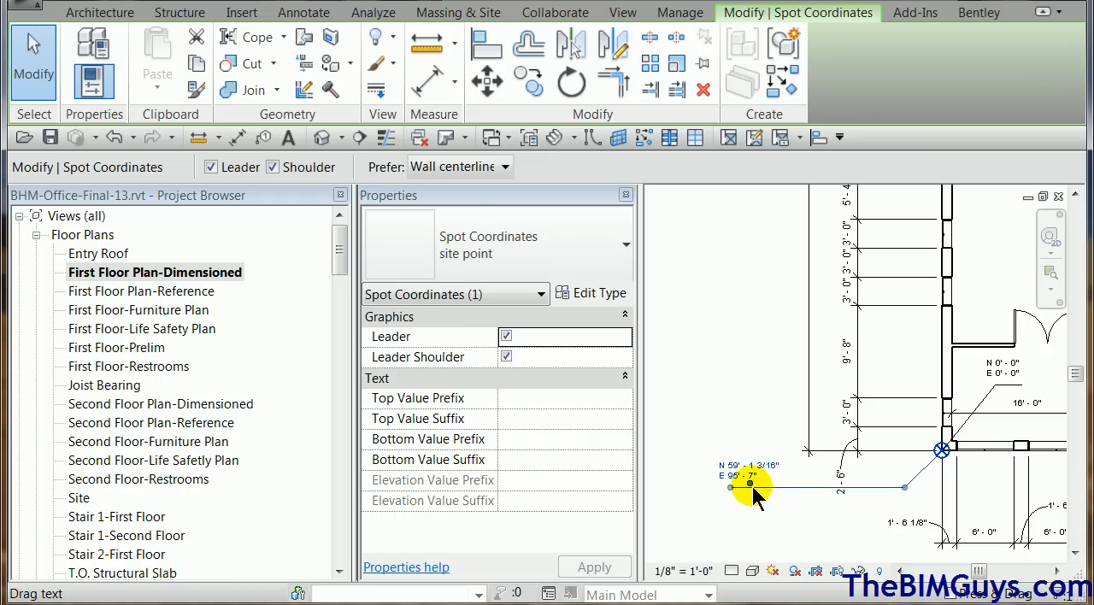
Review the type parameters of the site point spot coordinate.
{"action": "scroll", "coordinate": [769, 488], "scroll_direction": "up", "scroll_amount": 2}
{"action": "left_click", "coordinate": [603, 293]}
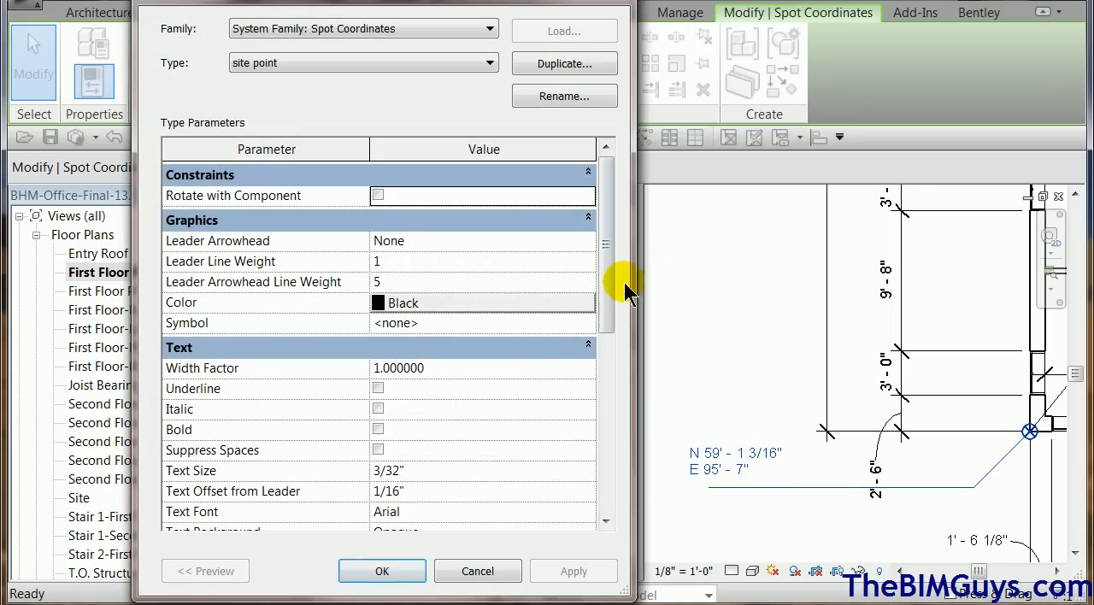
{"action": "left_click_drag", "start_coordinate": [608, 308], "coordinate": [628, 496]}
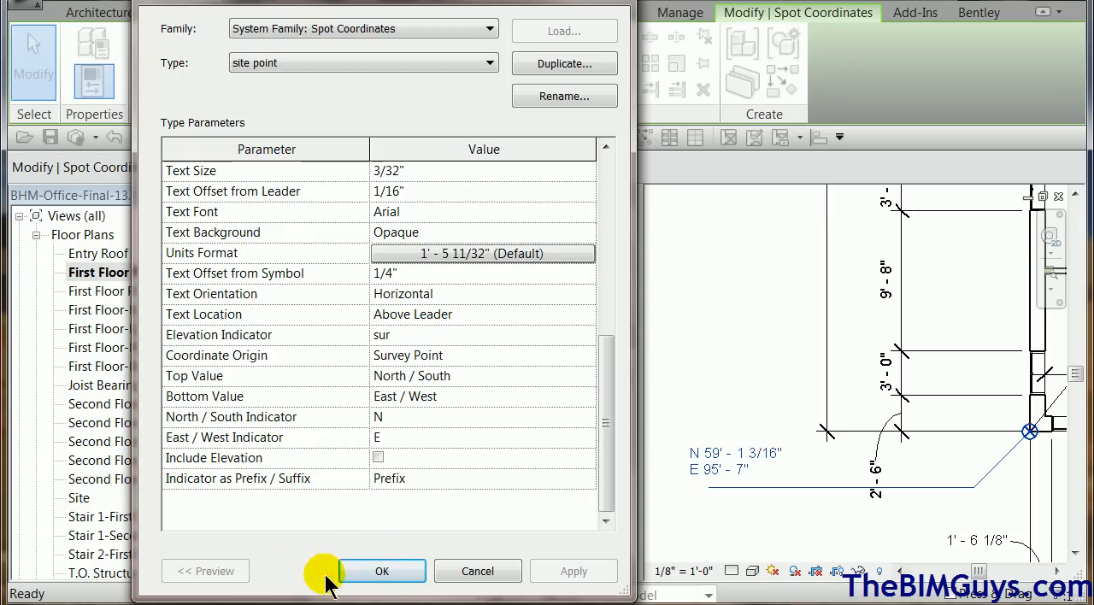
{"action": "left_click", "coordinate": [382, 572]}
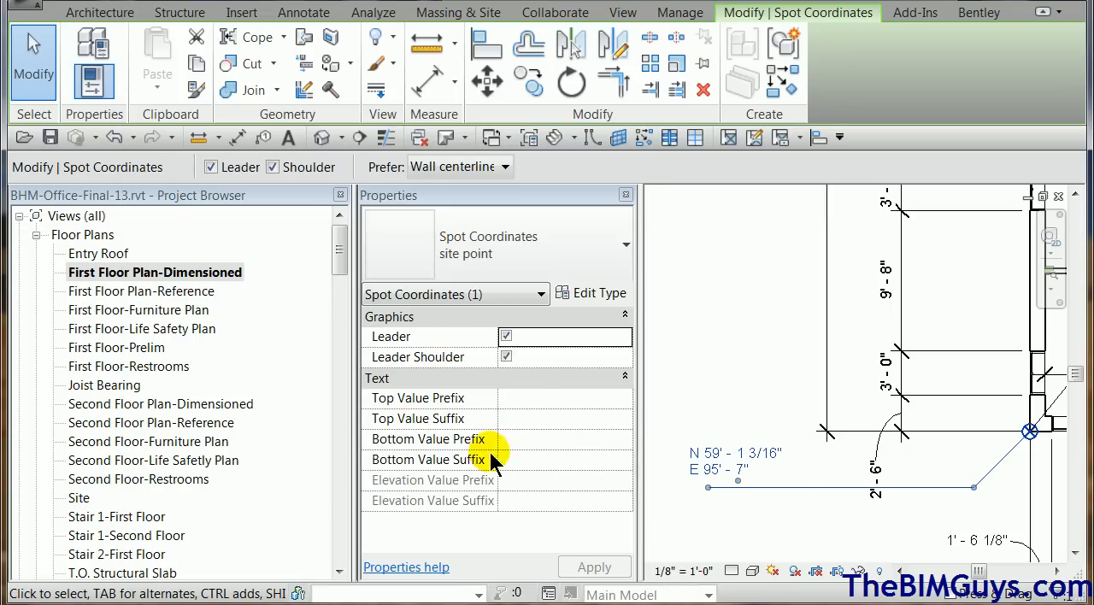
Set both the top and bottom value prefixes of the site point spot coordinate to "sur".
{"action": "left_click", "coordinate": [539, 398]}
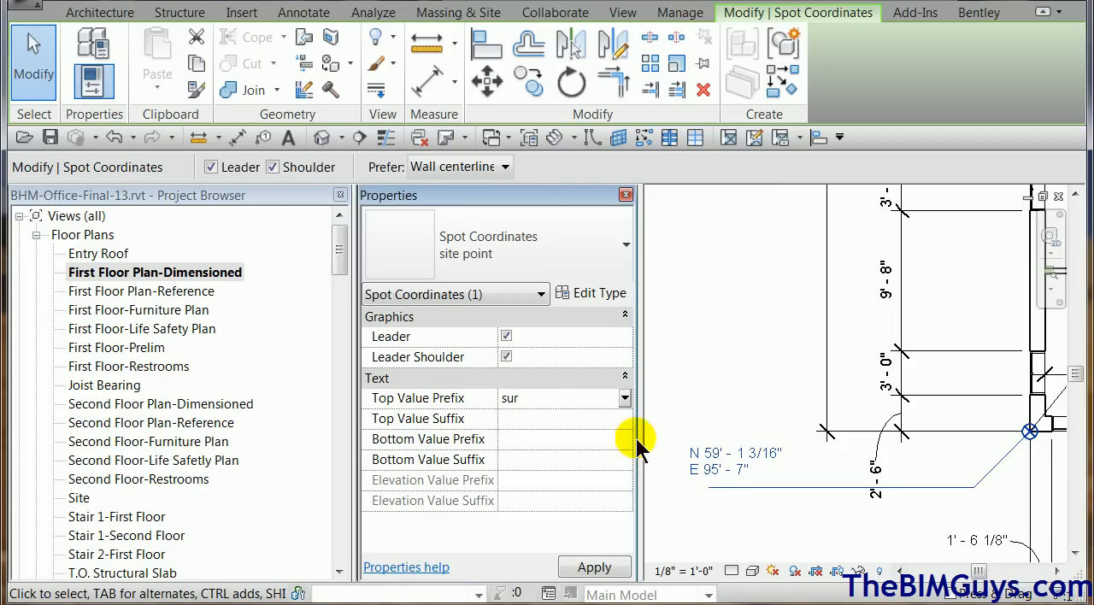
{"action": "left_click", "coordinate": [614, 568]}
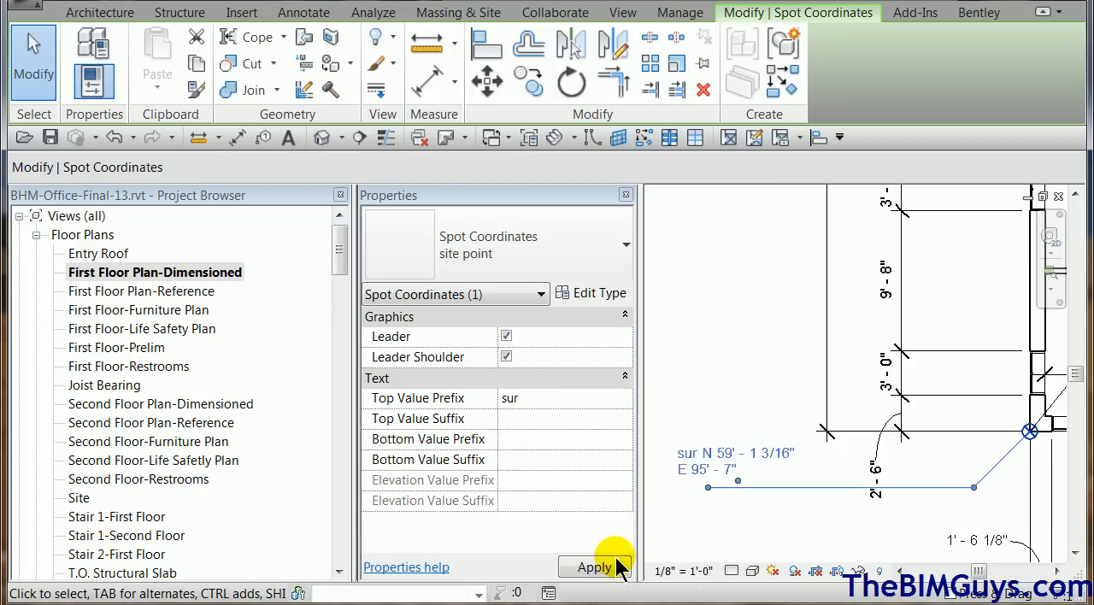
{"action": "left_click", "coordinate": [533, 418]}
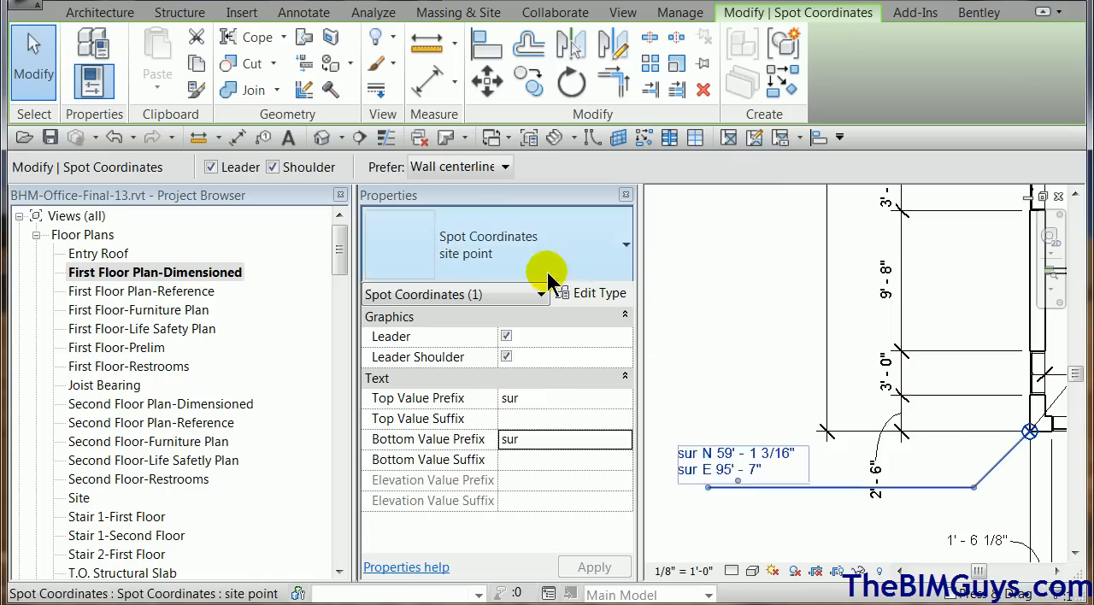
{"action": "left_click", "coordinate": [701, 352]}
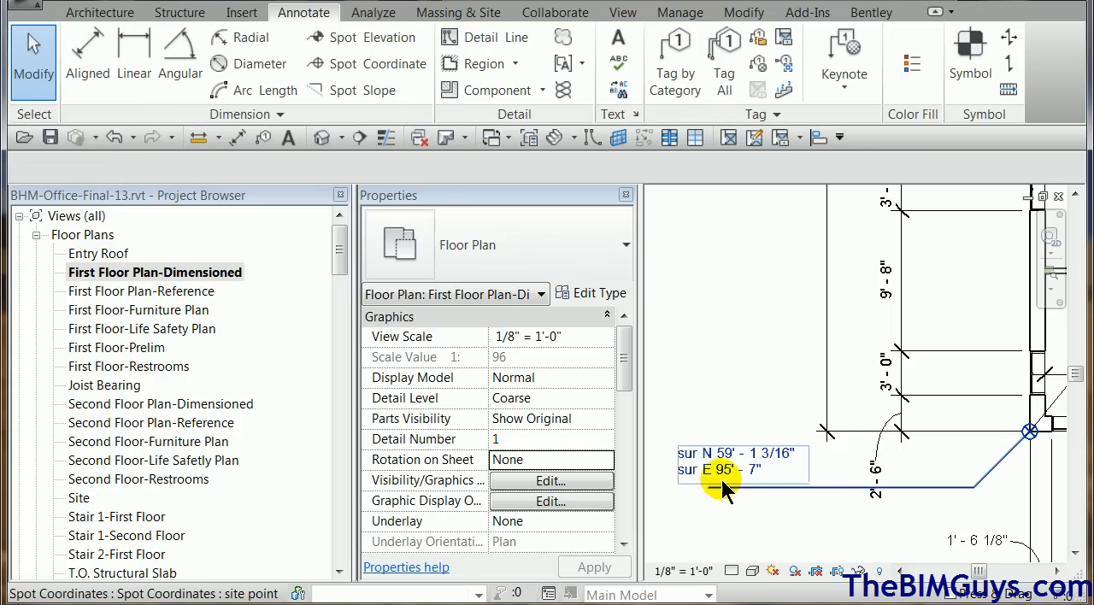
Open the South Elevation view of the building.
{"action": "scroll", "coordinate": [729, 479], "scroll_direction": "down", "scroll_amount": 4}
{"action": "middle_click_drag", "start_coordinate": [843, 453], "coordinate": [1019, 211]}
{"action": "scroll", "coordinate": [855, 397], "scroll_direction": "down", "scroll_amount": 3}
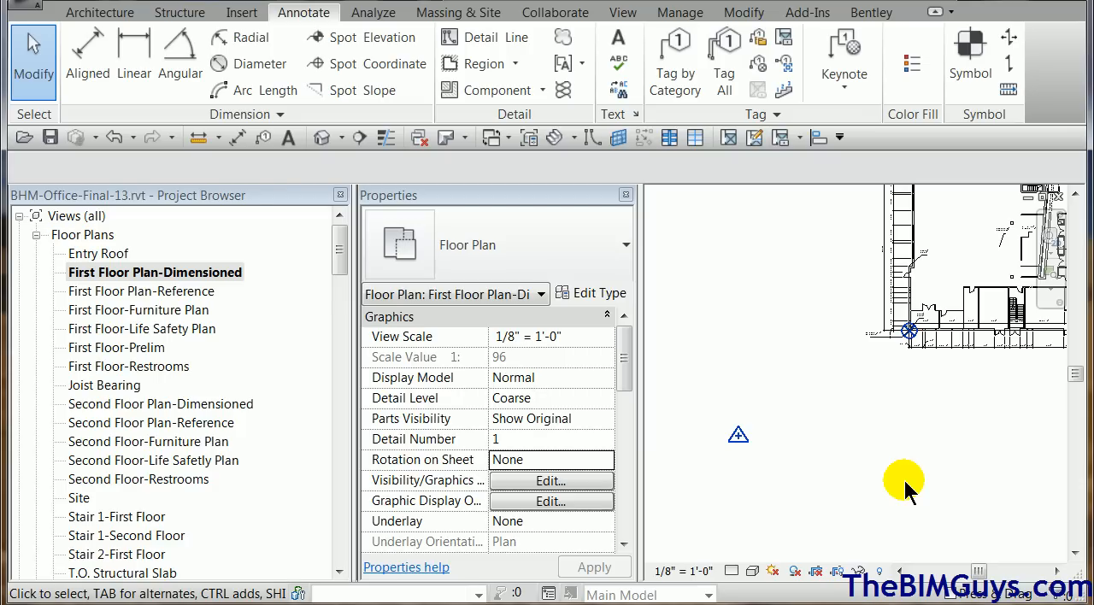
{"action": "scroll", "coordinate": [860, 377], "scroll_direction": "down", "scroll_amount": 3}
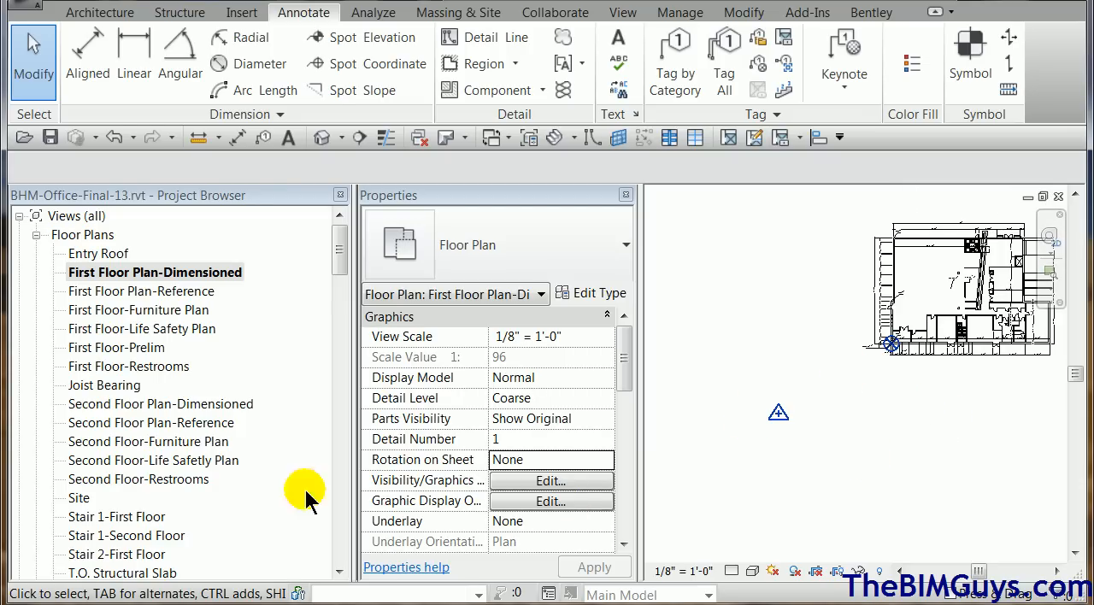
{"action": "left_click_drag", "start_coordinate": [337, 227], "coordinate": [349, 342]}
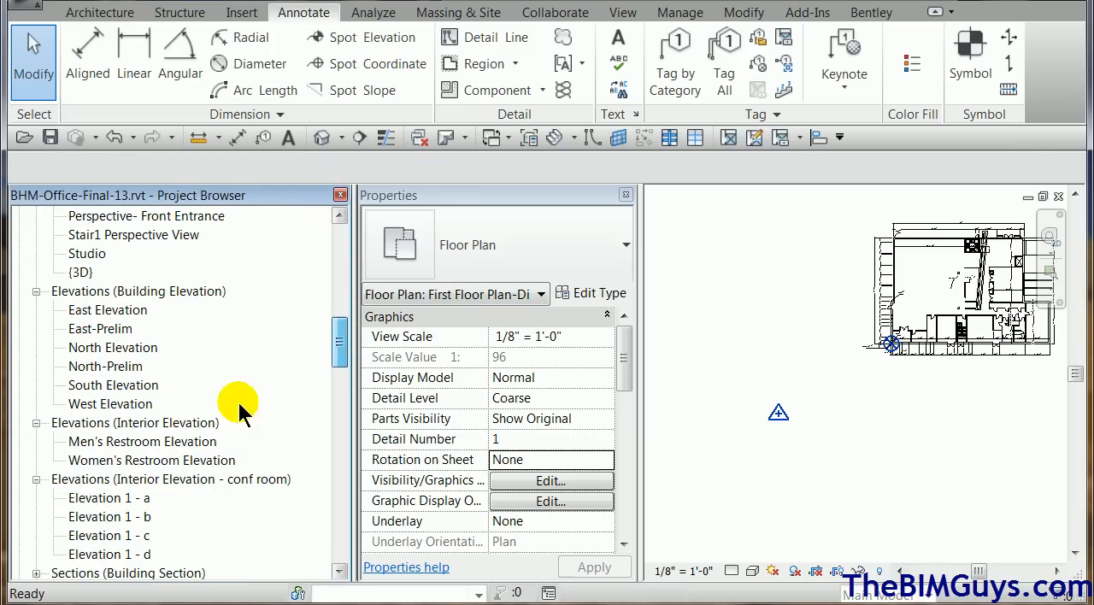
{"action": "left_click", "coordinate": [128, 387]}
{"action": "double_click", "coordinate": [128, 387]}
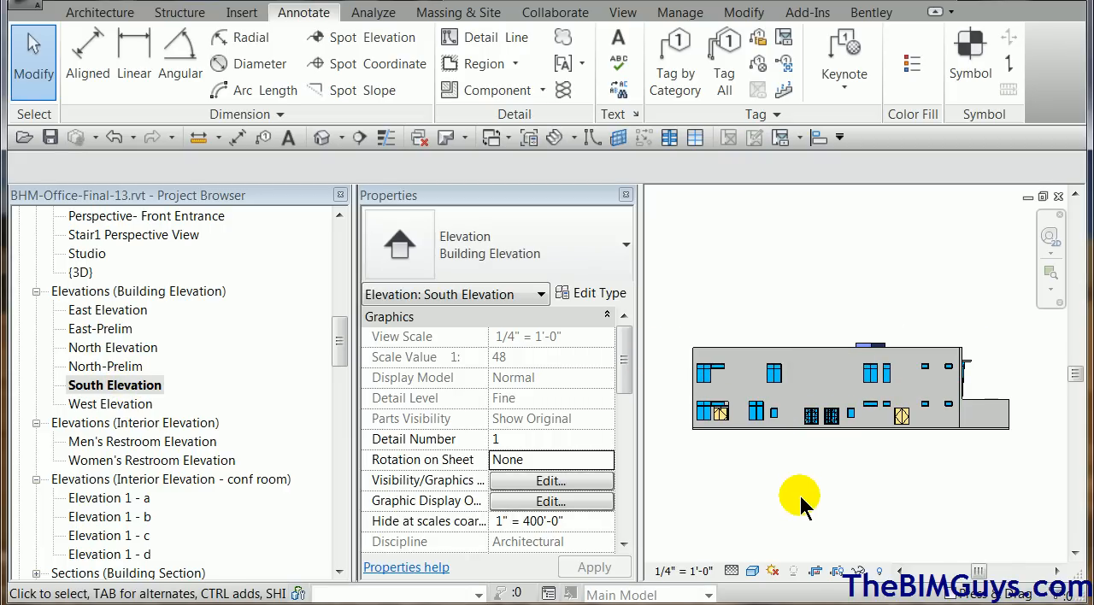
{"action": "scroll", "coordinate": [811, 485], "scroll_direction": "down", "scroll_amount": 3}
{"action": "middle_click_drag", "start_coordinate": [816, 503], "coordinate": [855, 445]}
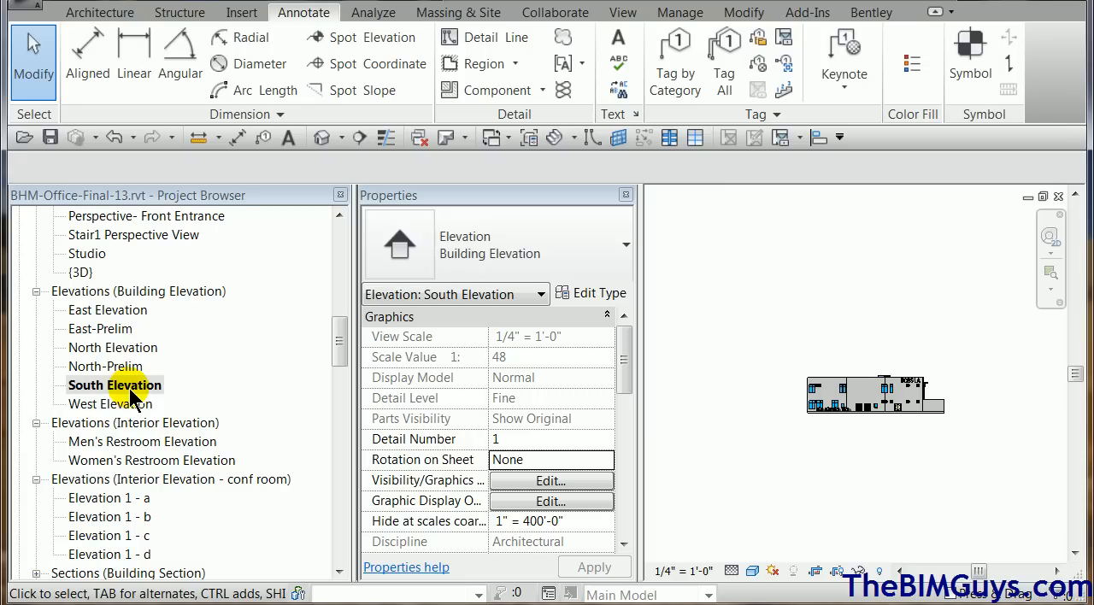
Remove the view template from the South Elevation view by assigning <None>.
{"action": "left_click", "coordinate": [554, 483]}
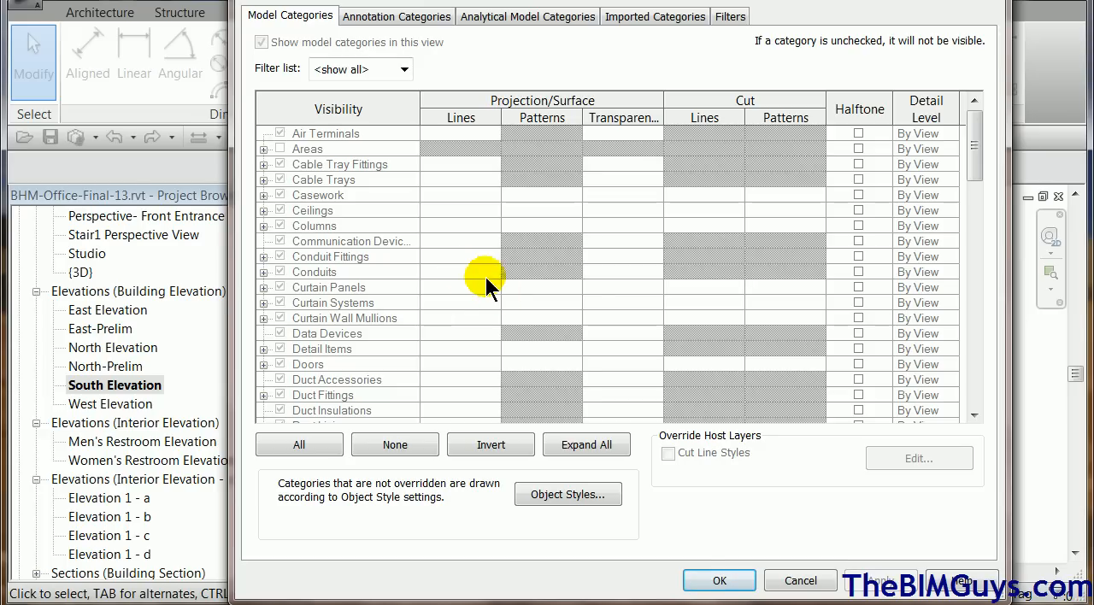
{"action": "left_click", "coordinate": [800, 581]}
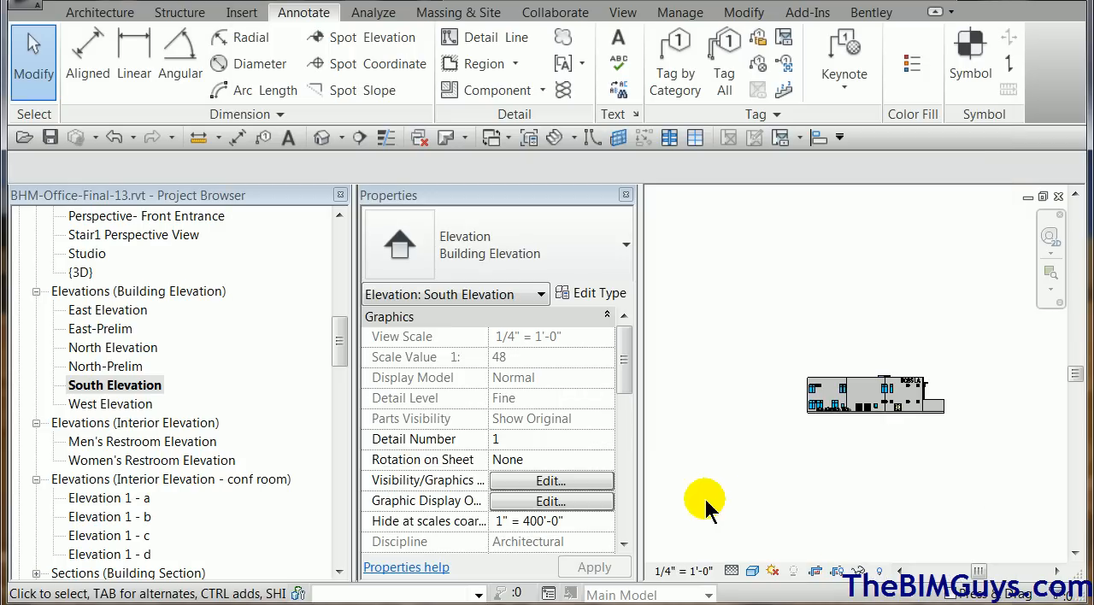
{"action": "left_click_drag", "start_coordinate": [626, 351], "coordinate": [624, 419]}
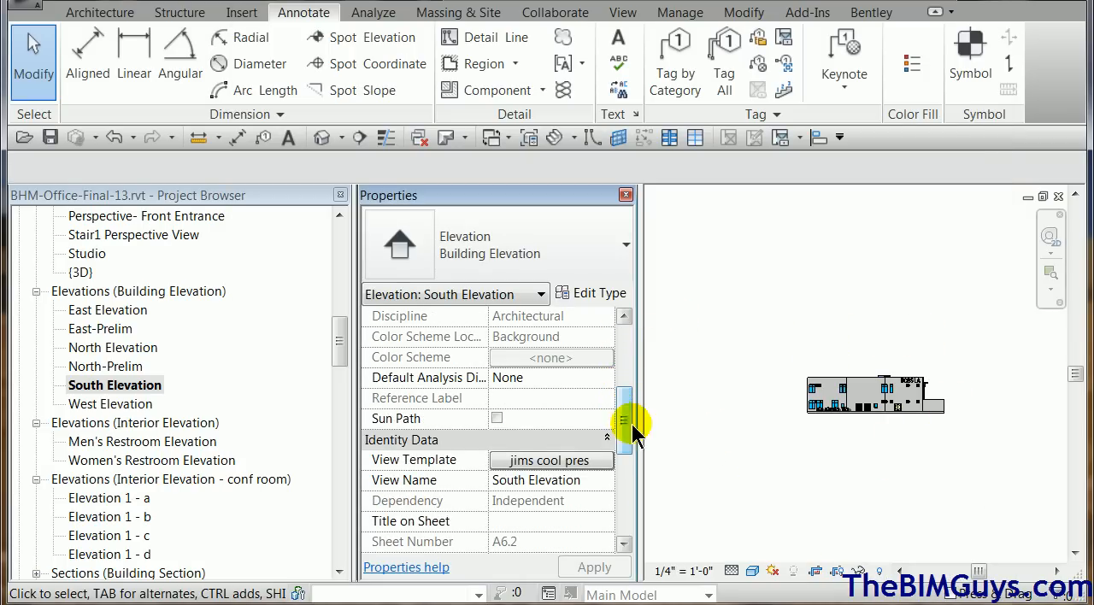
{"action": "left_click", "coordinate": [550, 461]}
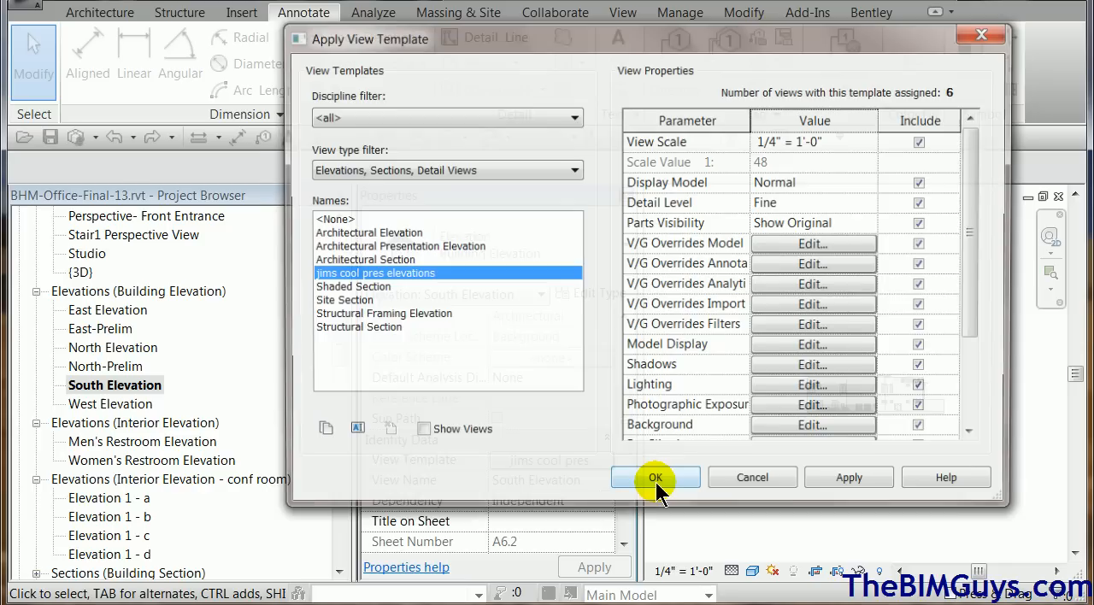
{"action": "left_click", "coordinate": [374, 220]}
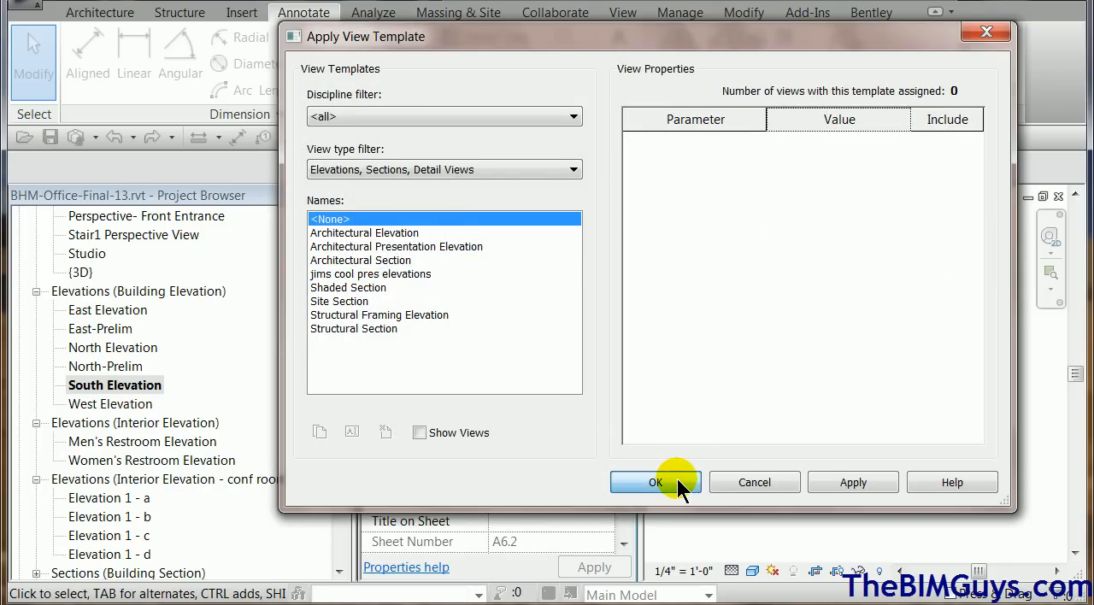
{"action": "left_click", "coordinate": [680, 486]}
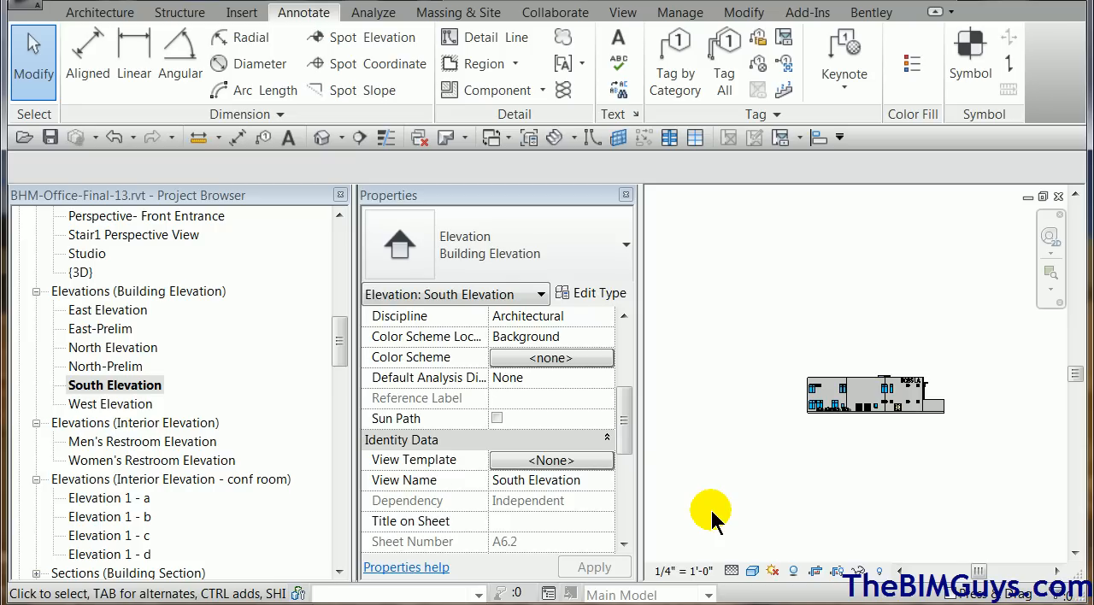
Open the South Elevation's visibility/graphics overrides and filter the model categories to Architecture only, excluding Structure, Mechanical, Electrical and Piping.
{"action": "left_click_drag", "start_coordinate": [630, 420], "coordinate": [631, 386]}
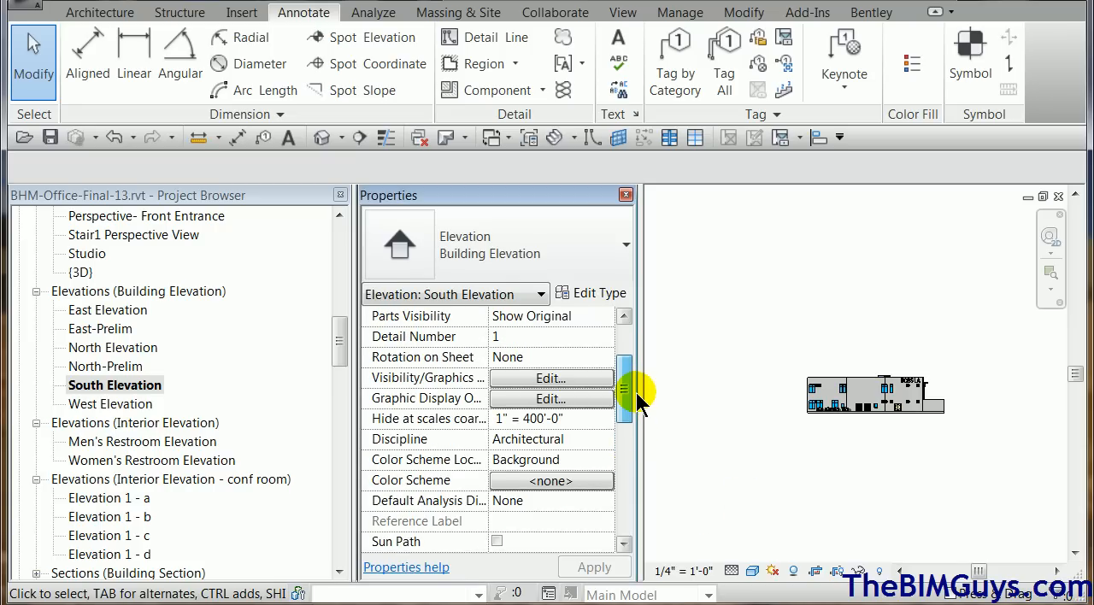
{"action": "left_click", "coordinate": [568, 378]}
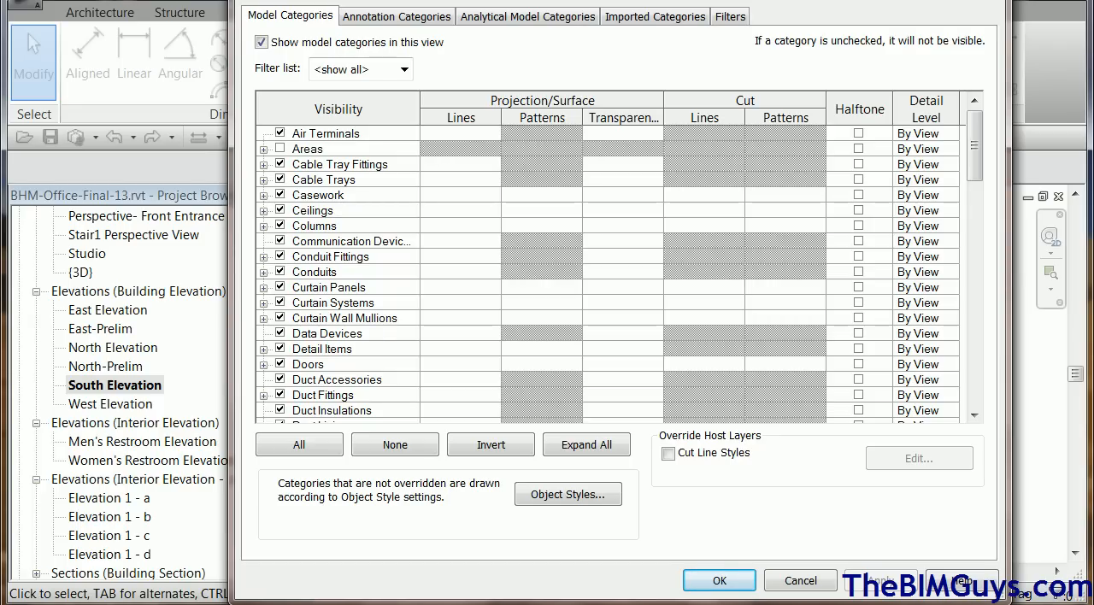
{"action": "mouse_move", "coordinate": [977, 151]}
{"action": "left_mouse_down"}
{"action": "mouse_move", "coordinate": [982, 338]}
{"action": "mouse_move", "coordinate": [975, 141]}
{"action": "left_mouse_up"}
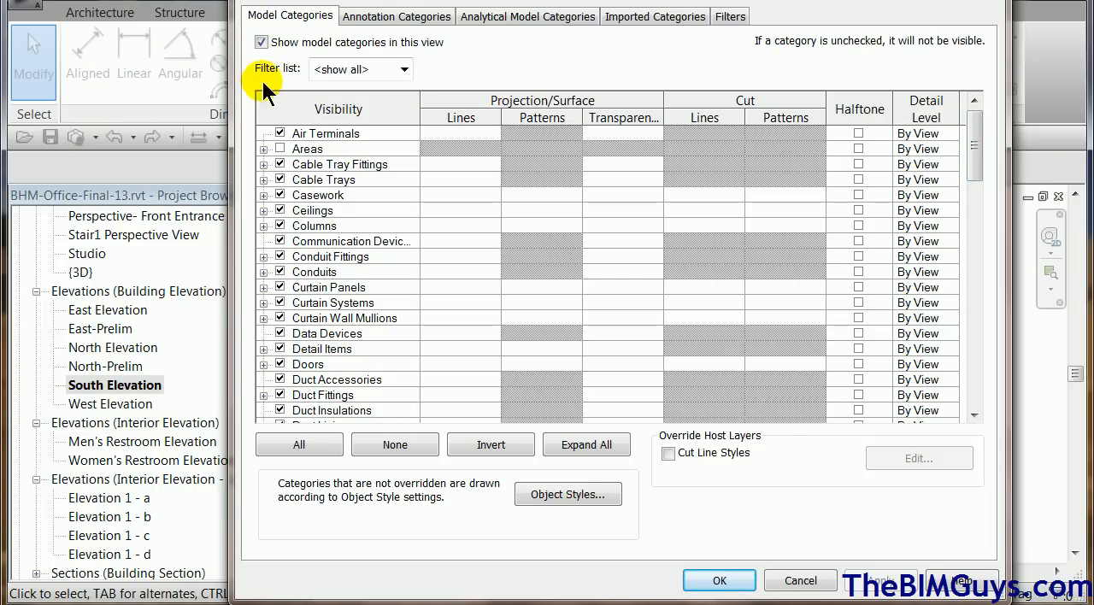
{"action": "left_click_drag", "start_coordinate": [972, 151], "coordinate": [972, 111]}
{"action": "left_click", "coordinate": [405, 70]}
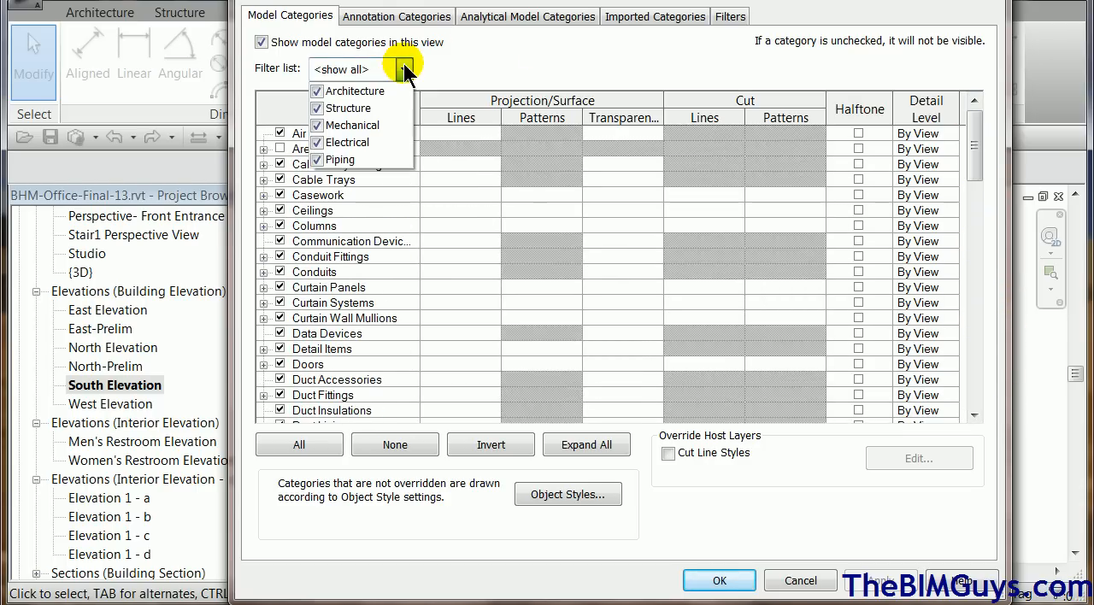
{"action": "left_click", "coordinate": [316, 108]}
{"action": "left_click", "coordinate": [319, 126]}
{"action": "left_click", "coordinate": [317, 142]}
{"action": "left_click", "coordinate": [314, 159]}
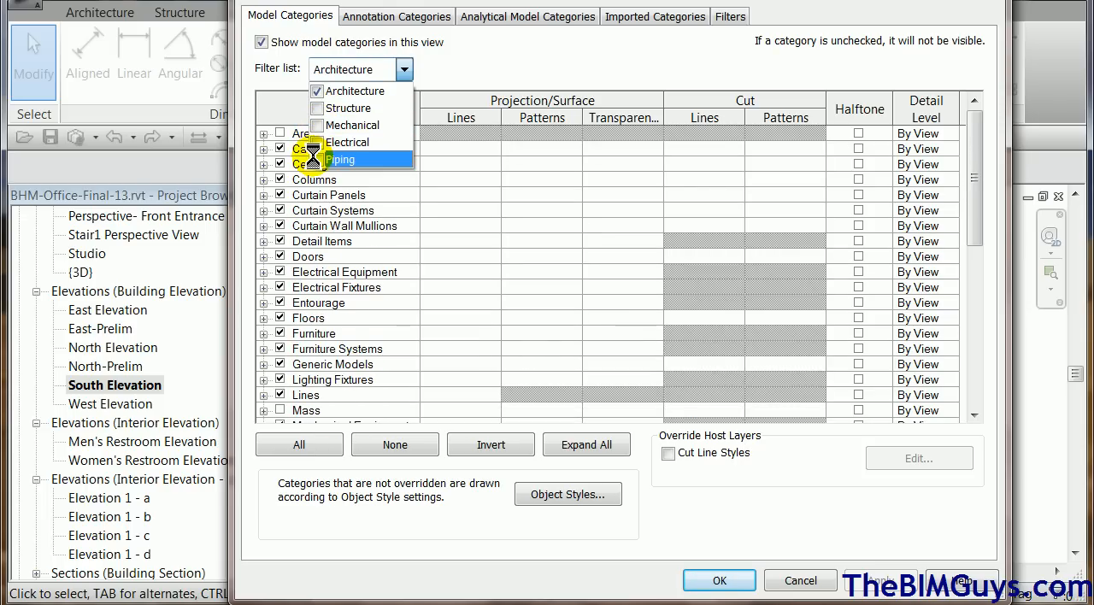
Preview the model category list filtered to Piping only, and restore the Architecture-only filter.
{"action": "left_click", "coordinate": [314, 159]}
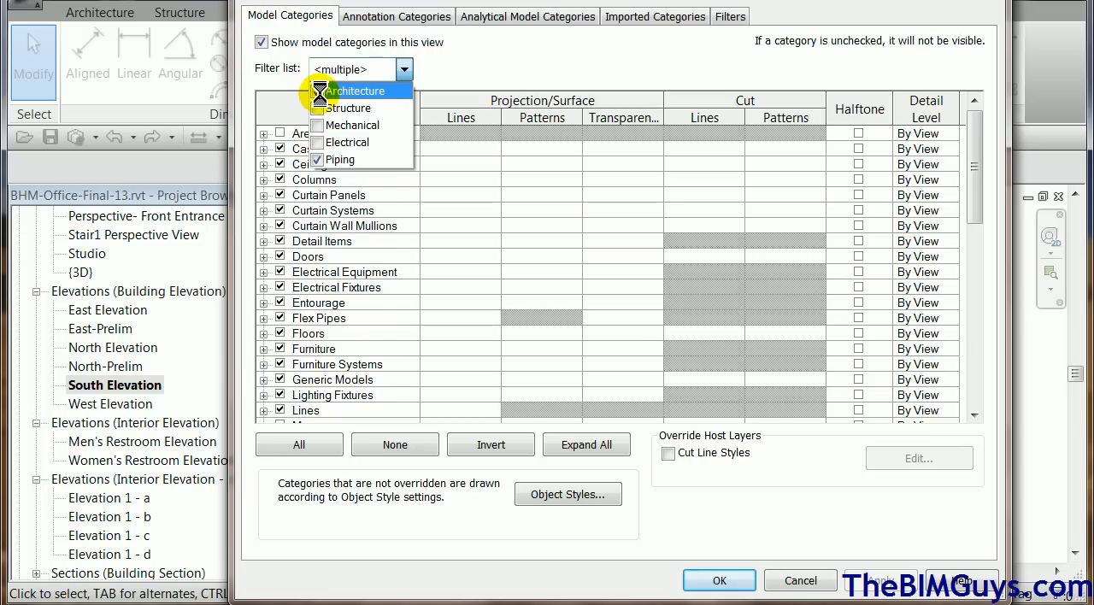
{"action": "left_click", "coordinate": [318, 91]}
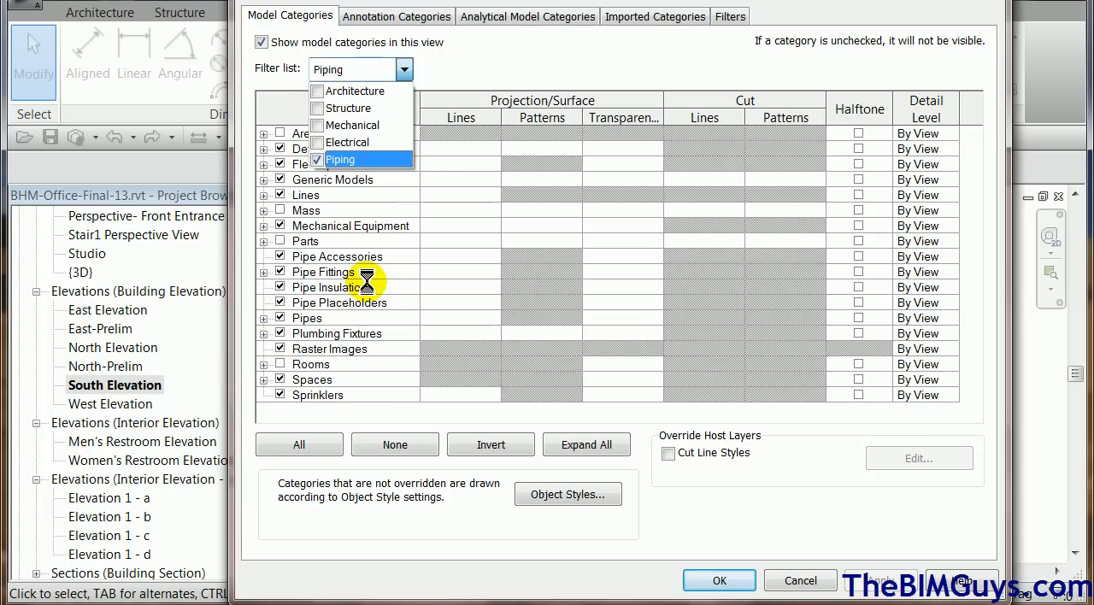
{"action": "left_click", "coordinate": [451, 75]}
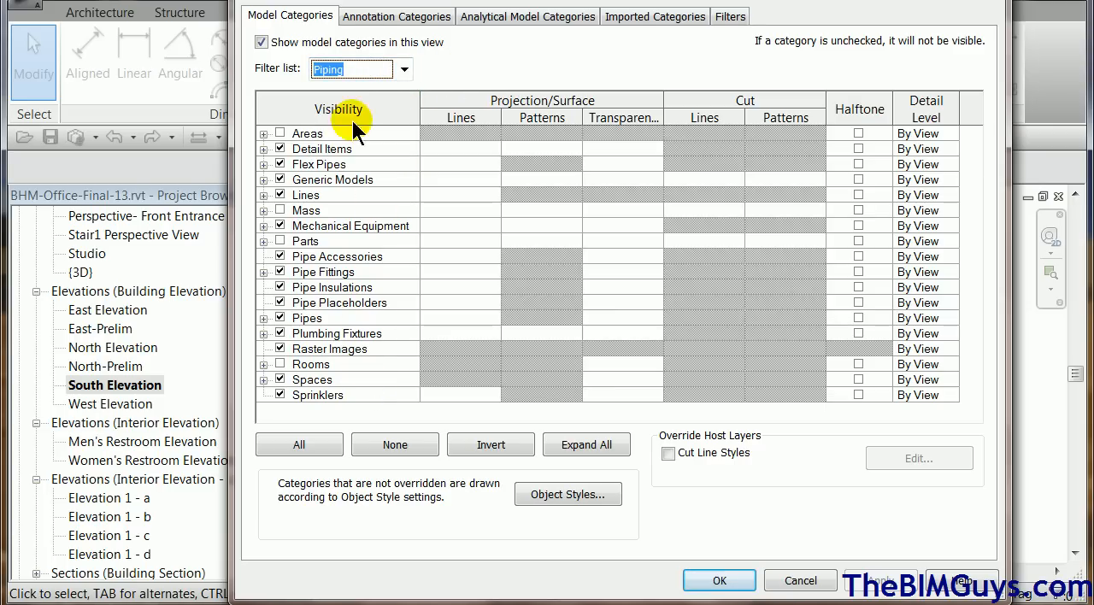
{"action": "left_click", "coordinate": [402, 73]}
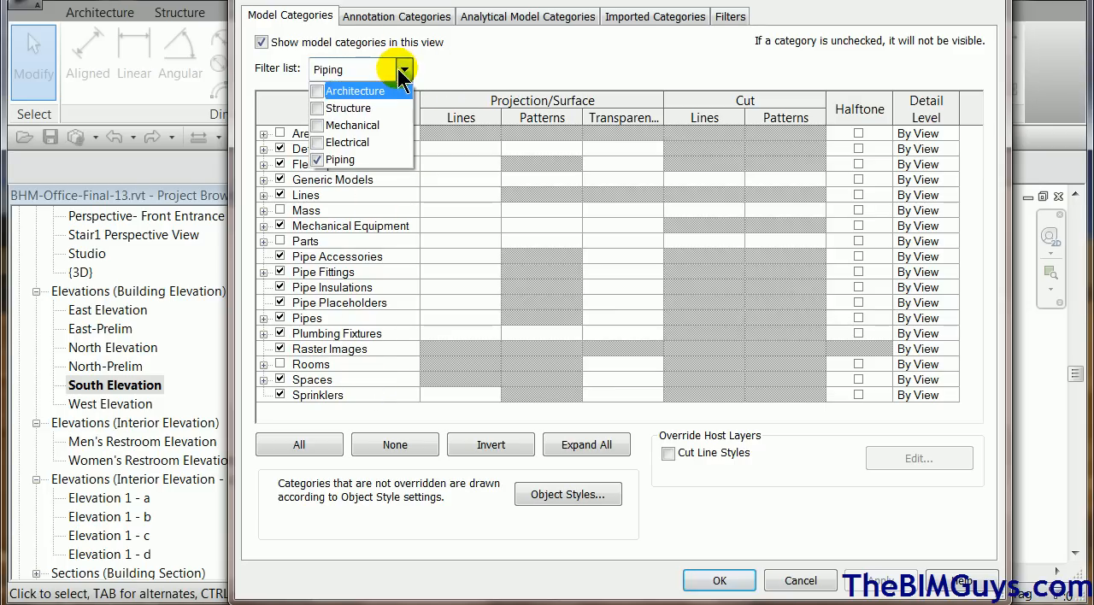
{"action": "left_click", "coordinate": [318, 92]}
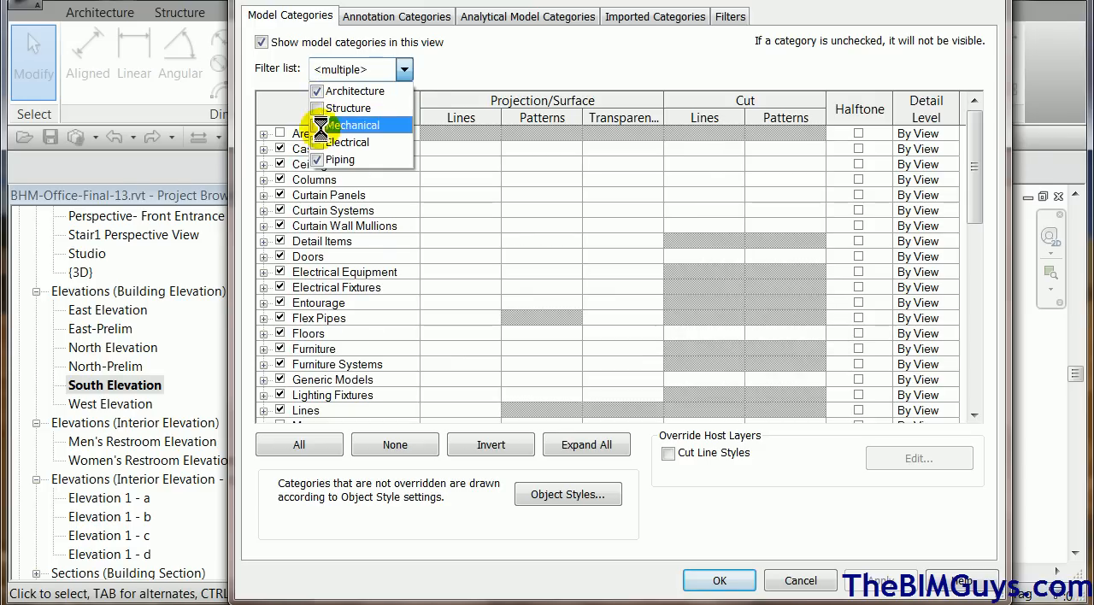
{"action": "left_click", "coordinate": [317, 160]}
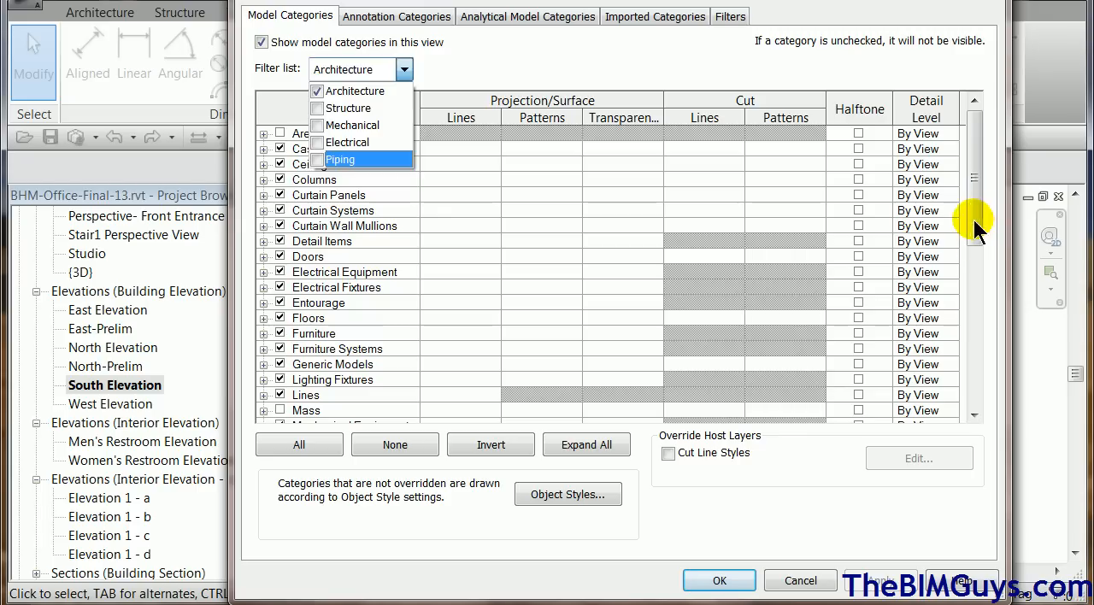
Turn on visibility of the Project Base Point and Survey Point under the Site category and apply the overrides.
{"action": "left_click_drag", "start_coordinate": [974, 236], "coordinate": [975, 391]}
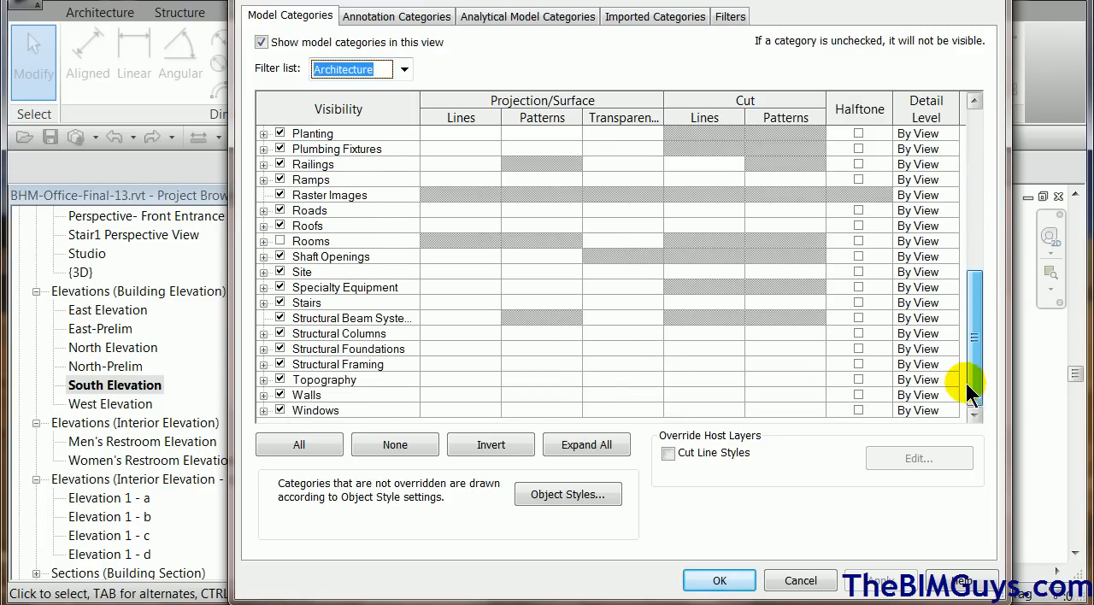
{"action": "left_click", "coordinate": [265, 272]}
{"action": "left_click", "coordinate": [297, 333]}
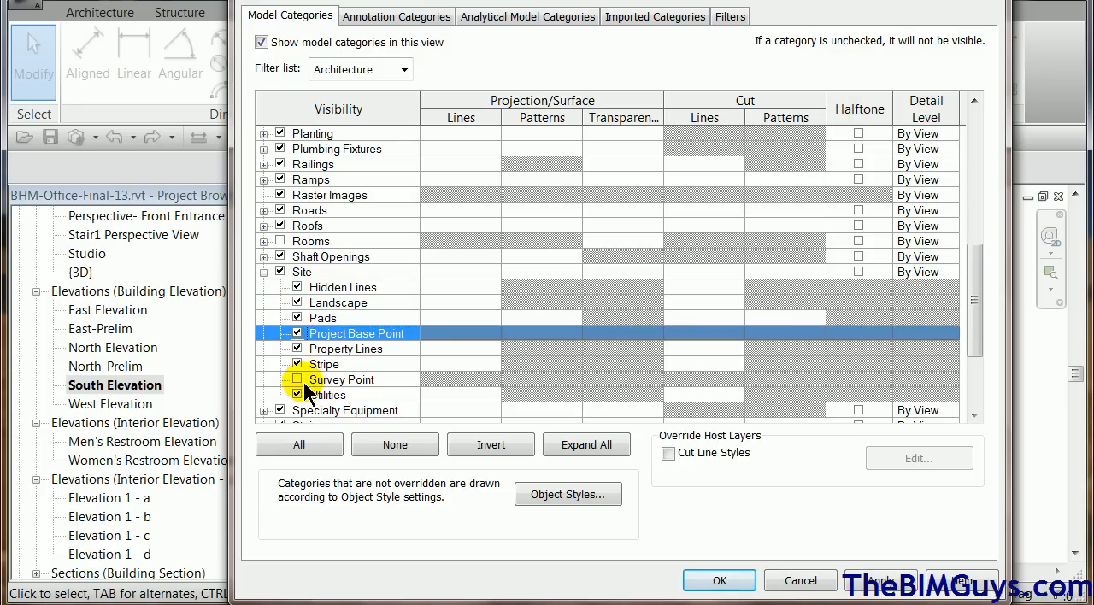
{"action": "left_click", "coordinate": [296, 380]}
{"action": "left_click", "coordinate": [717, 582]}
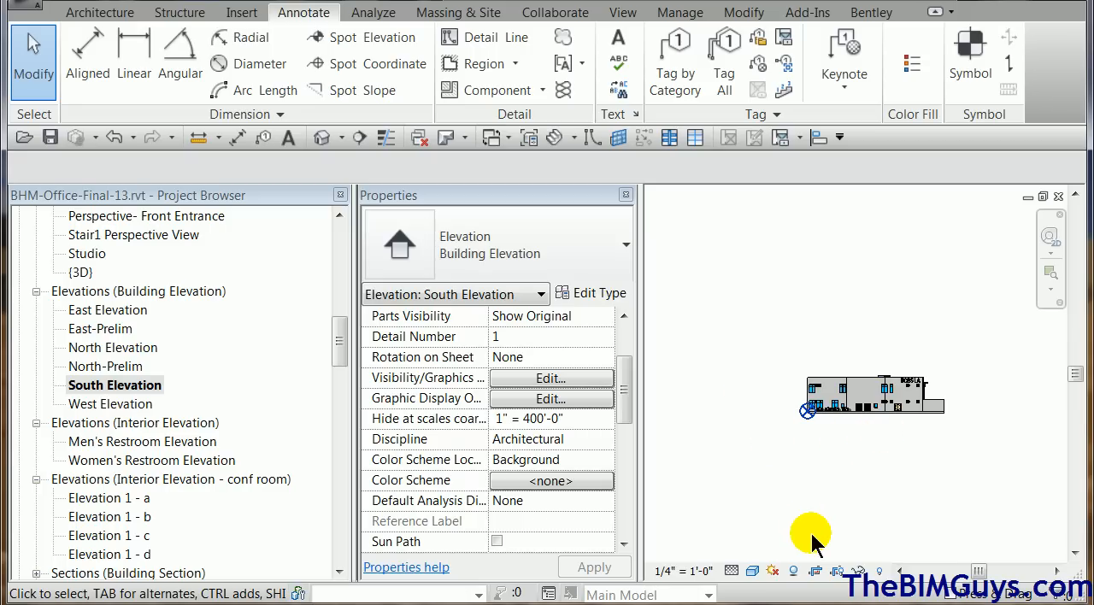
Show the South Elevation's crop region and stretch it well beyond the building's left side and below the ground.
{"action": "left_click", "coordinate": [844, 578]}
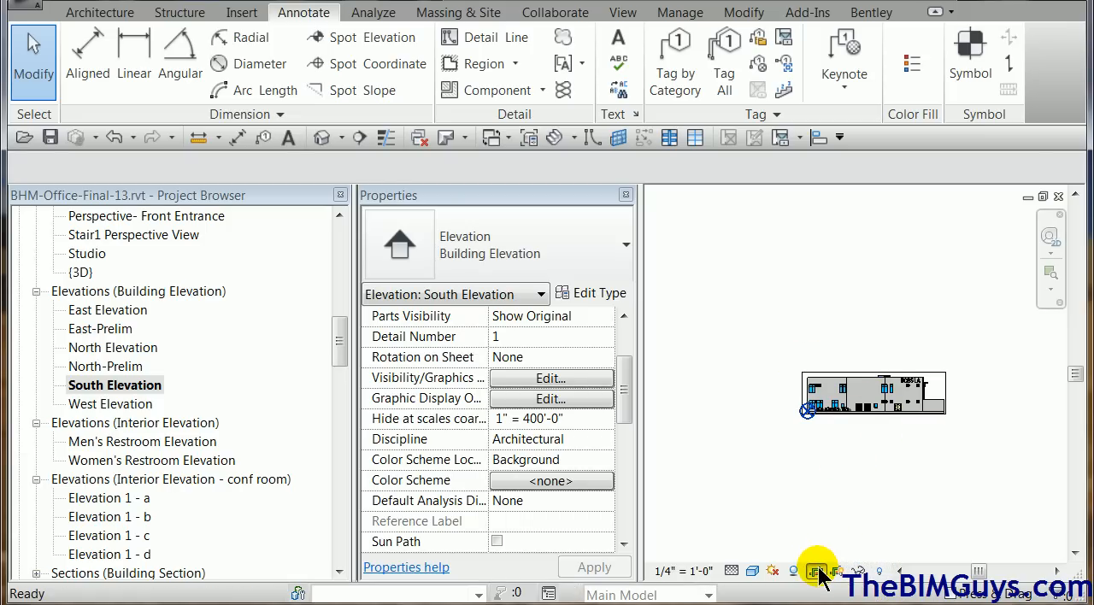
{"action": "middle_click_drag", "start_coordinate": [733, 448], "coordinate": [805, 452]}
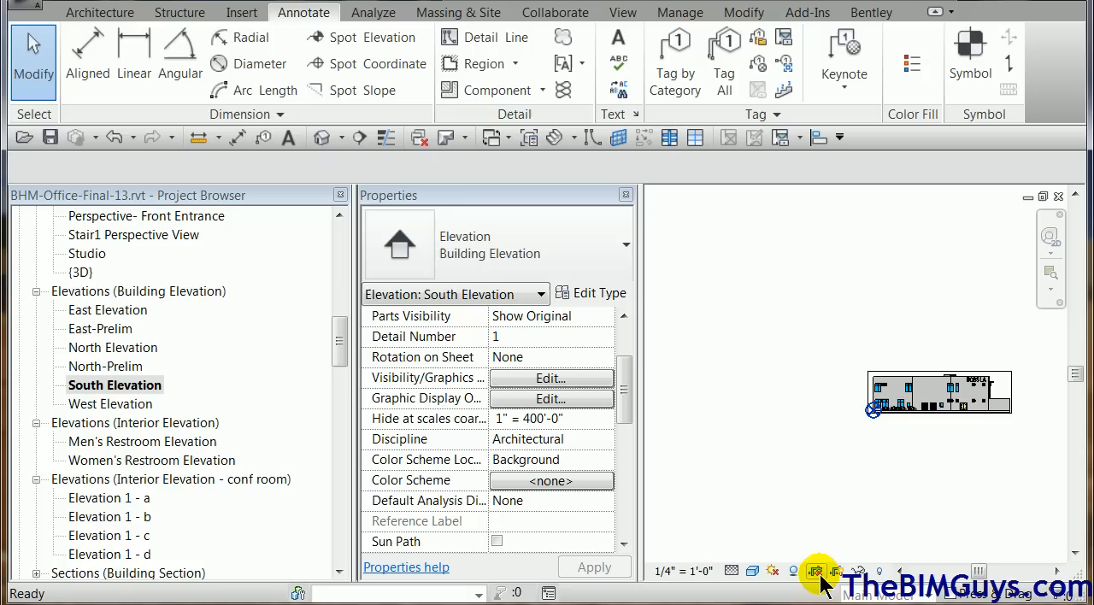
{"action": "left_click", "coordinate": [866, 395]}
{"action": "left_click_drag", "start_coordinate": [867, 392], "coordinate": [710, 395]}
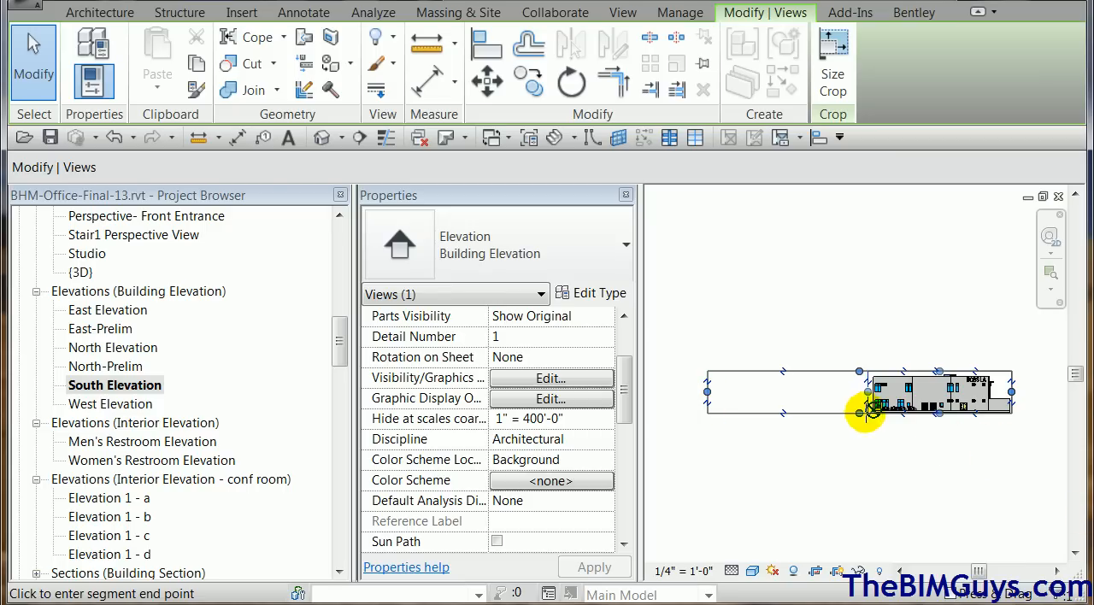
{"action": "left_click_drag", "start_coordinate": [860, 412], "coordinate": [879, 525]}
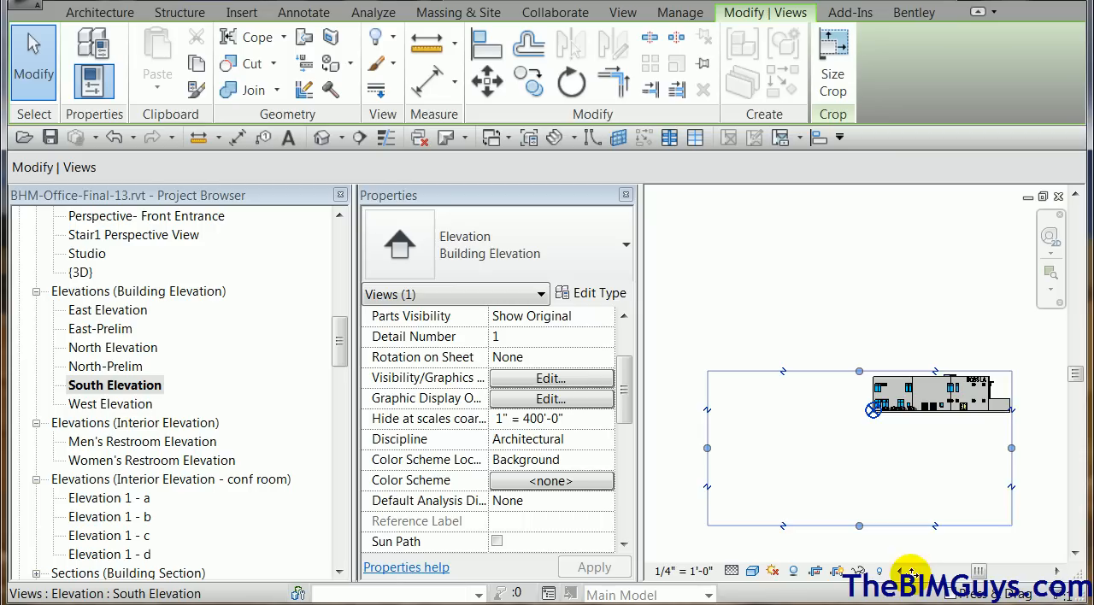
Set the elevation's visual style to Hidden Line and briefly reveal its hidden elements to look for the survey point.
{"action": "left_click", "coordinate": [753, 571]}
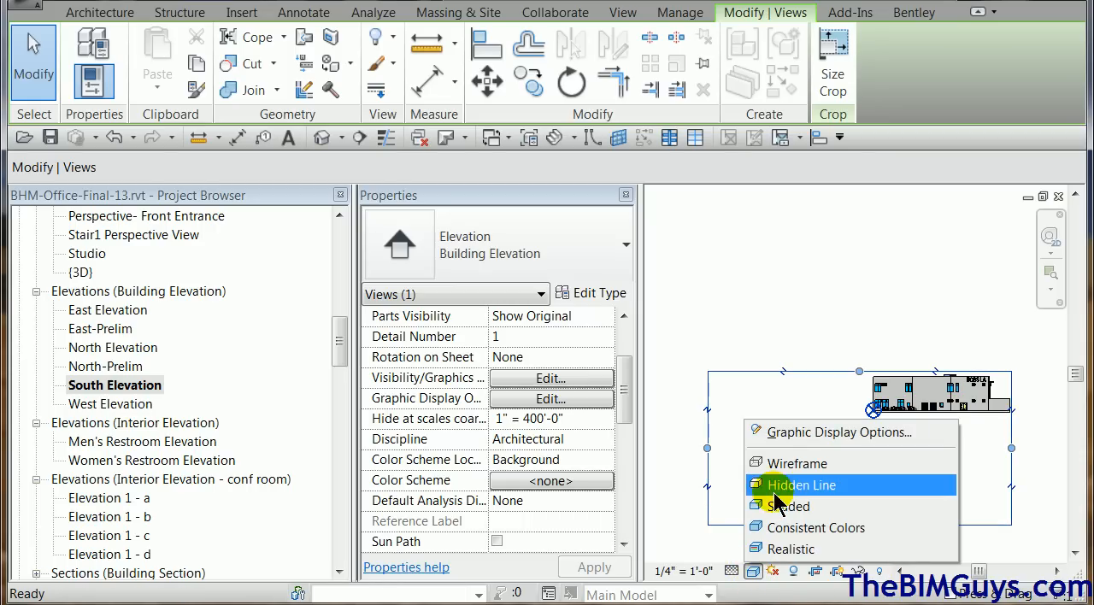
{"action": "left_click", "coordinate": [774, 492]}
{"action": "left_click", "coordinate": [746, 538]}
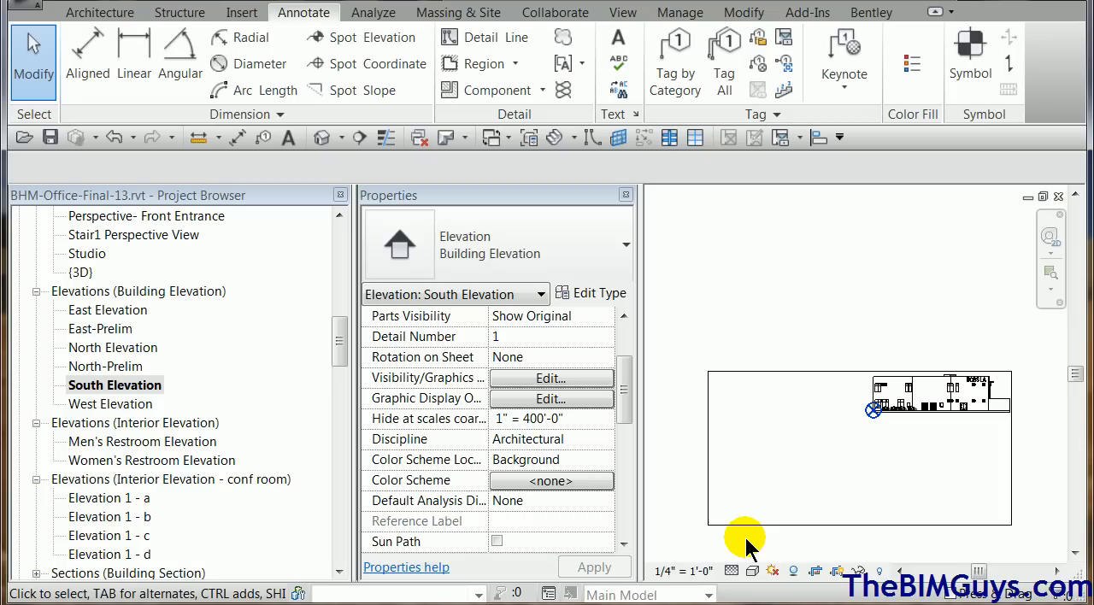
{"action": "left_click", "coordinate": [880, 572]}
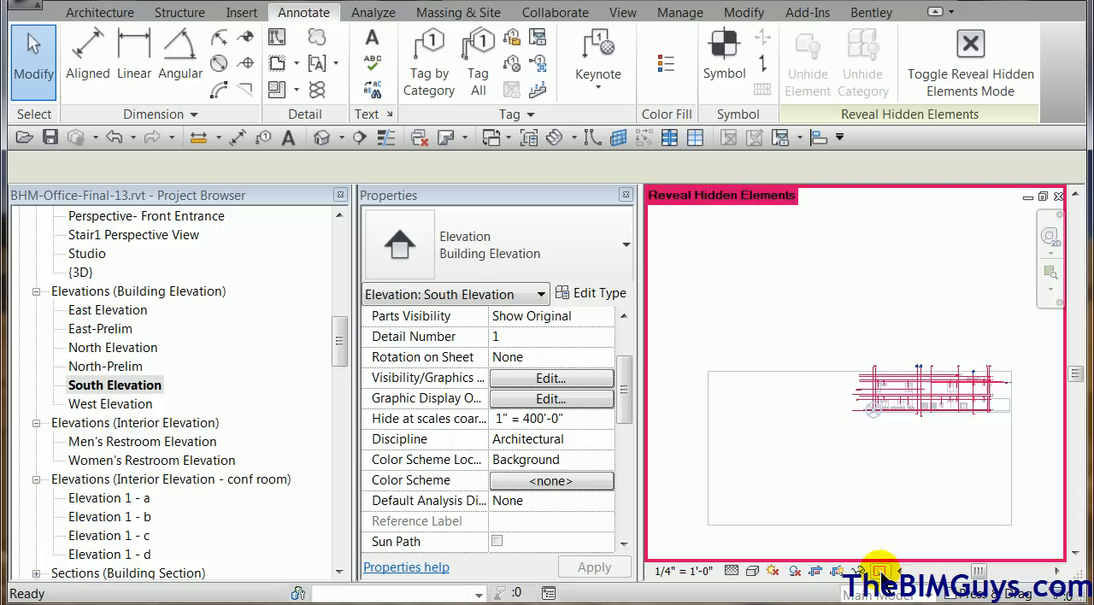
{"action": "left_click", "coordinate": [881, 571]}
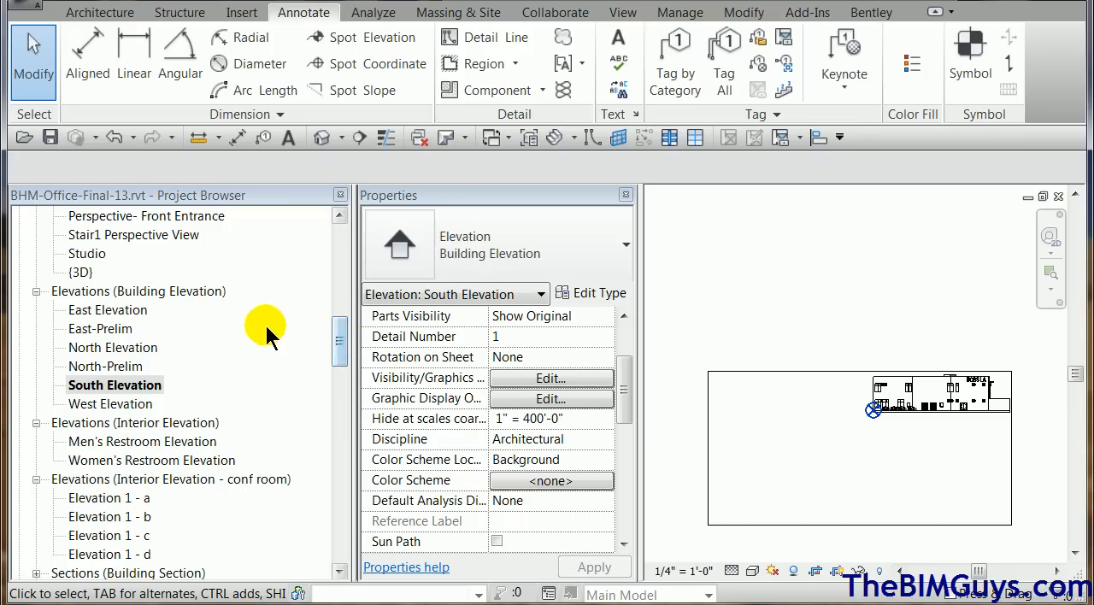
Open the First Floor Plan-Reference view and reveal its hidden elements.
{"action": "left_click_drag", "start_coordinate": [349, 335], "coordinate": [347, 235]}
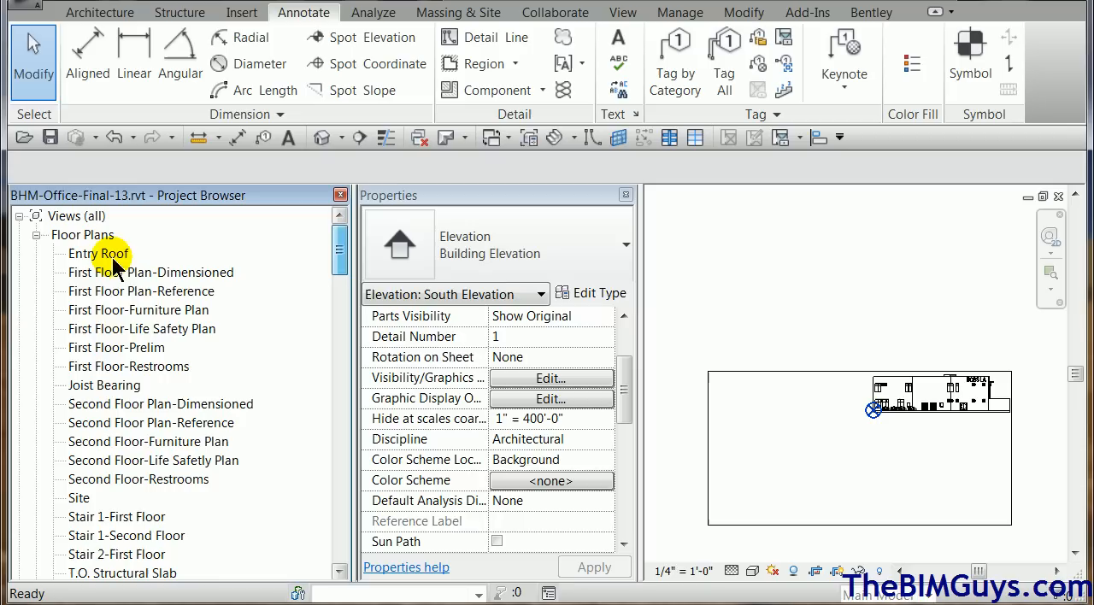
{"action": "left_click", "coordinate": [161, 293]}
{"action": "double_click", "coordinate": [163, 294]}
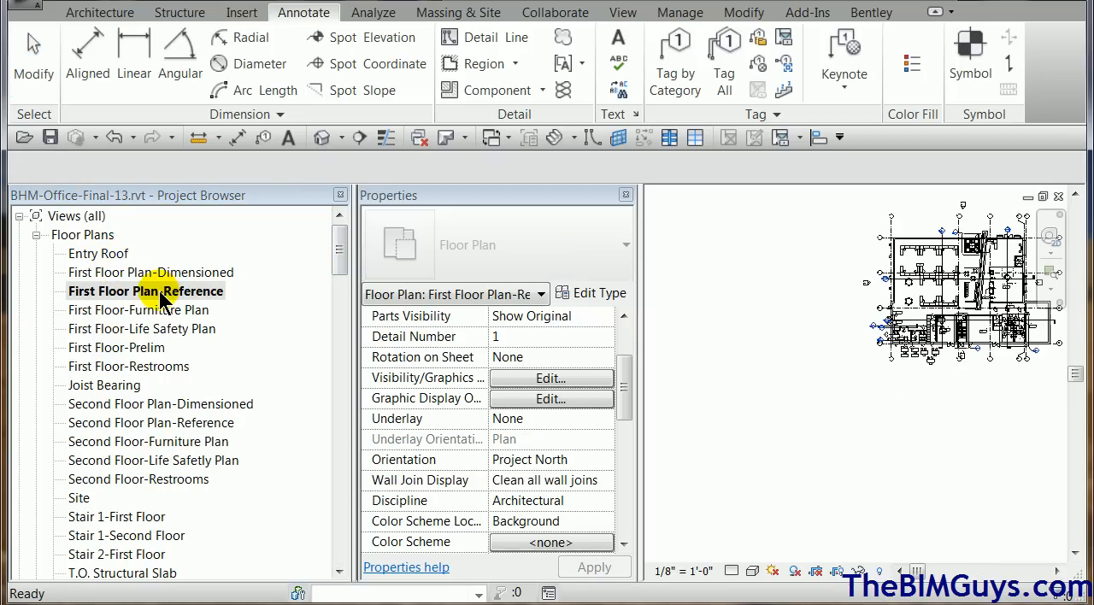
{"action": "mouse_move", "coordinate": [1024, 486]}
{"action": "middle_mouse_down"}
{"action": "mouse_move", "coordinate": [914, 520]}
{"action": "mouse_move", "coordinate": [922, 537]}
{"action": "middle_mouse_up"}
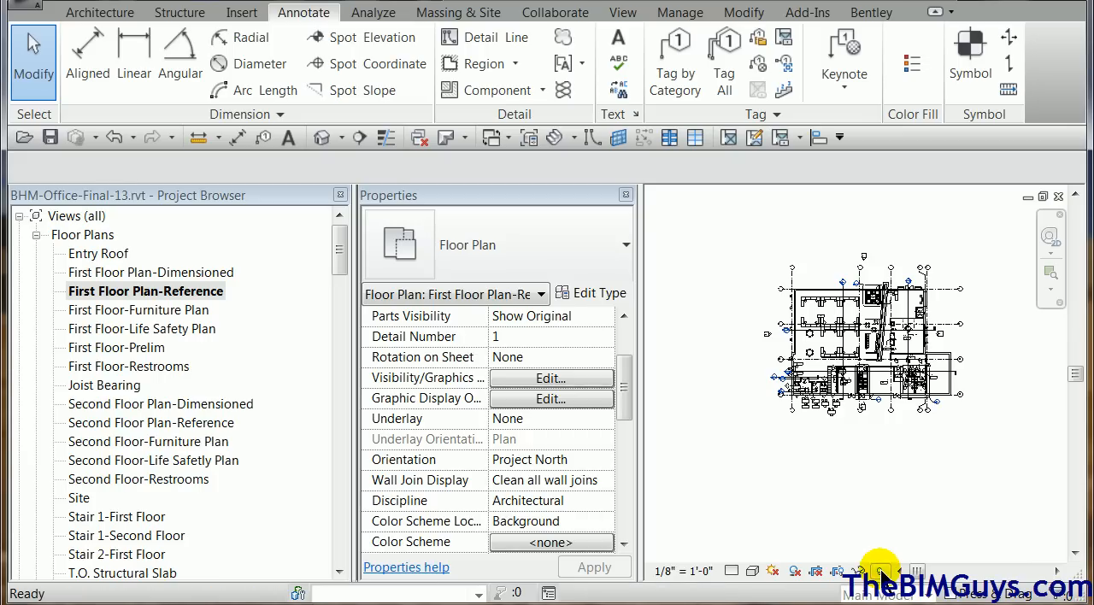
{"action": "left_click", "coordinate": [881, 571]}
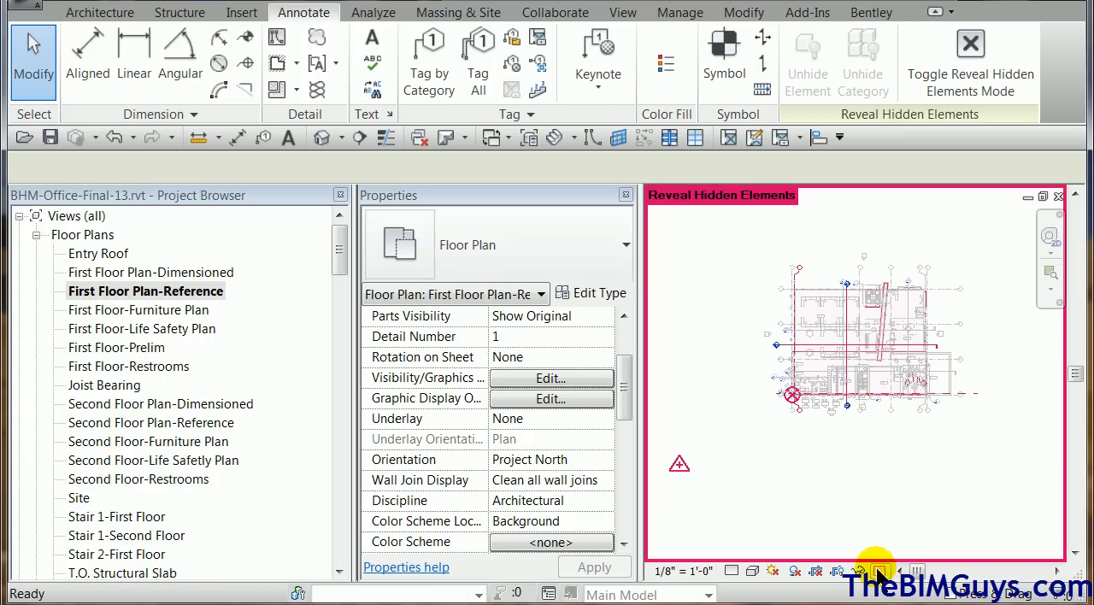
{"action": "left_click", "coordinate": [881, 571]}
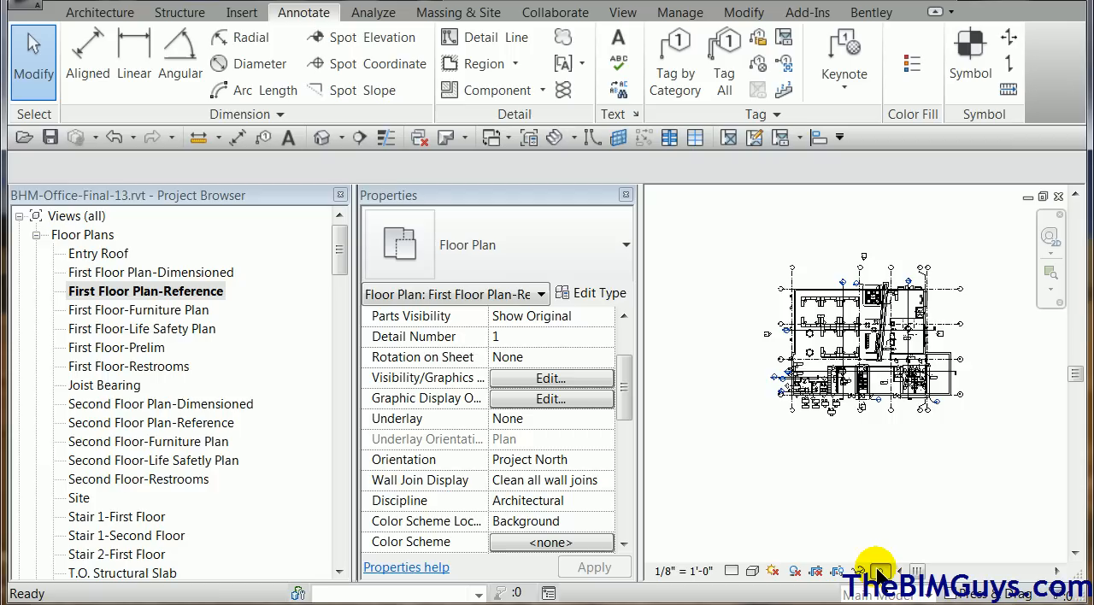
{"action": "left_click", "coordinate": [881, 571]}
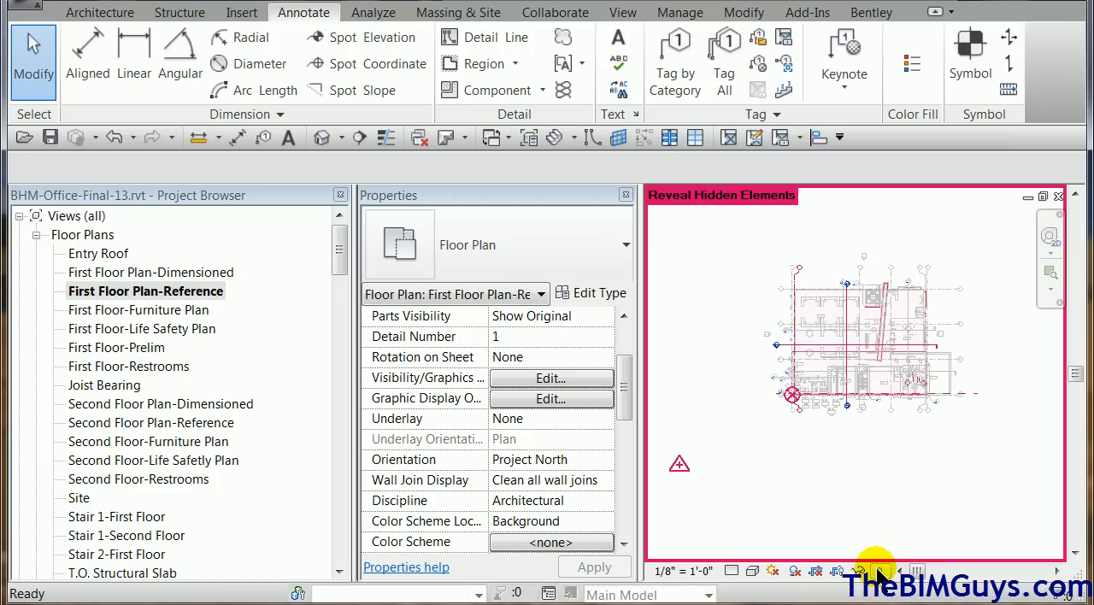
Move the survey point up and slightly closer to the building, roughly level with the project base point.
{"action": "left_click", "coordinate": [679, 464]}
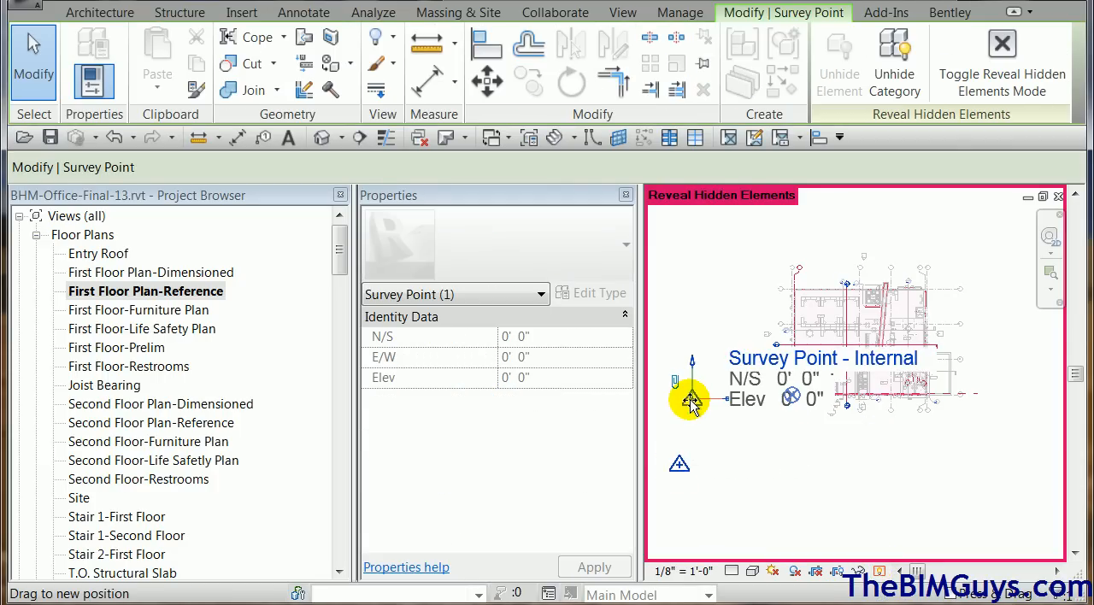
{"action": "left_click_drag", "start_coordinate": [704, 400], "coordinate": [706, 400]}
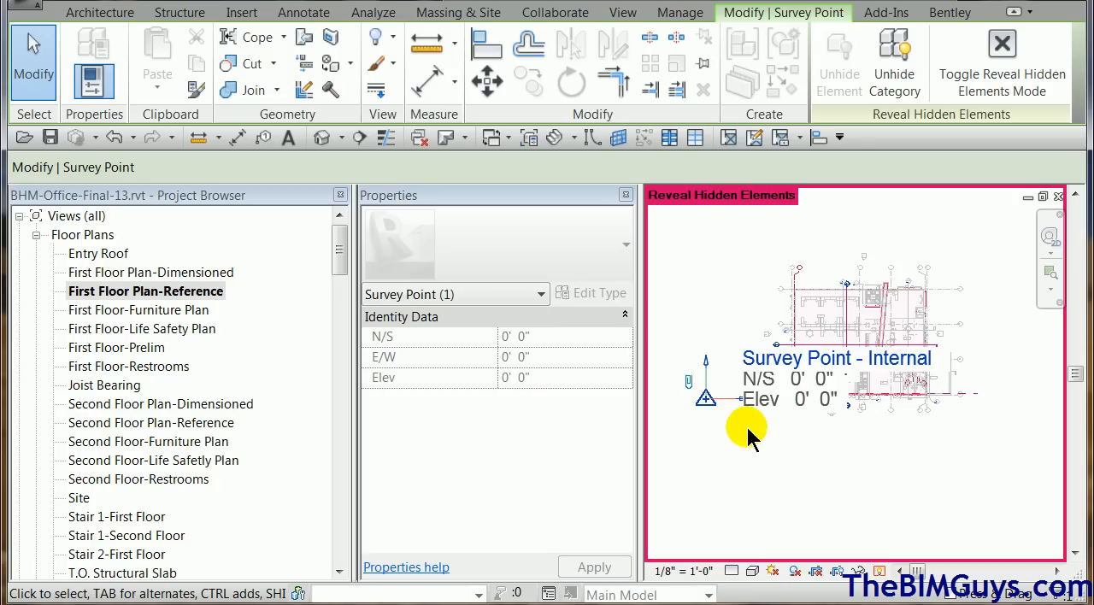
{"action": "left_click", "coordinate": [716, 457]}
Open the South Elevation and turn on the Levels annotation category in its visibility settings.
{"action": "left_click_drag", "start_coordinate": [340, 257], "coordinate": [340, 331]}
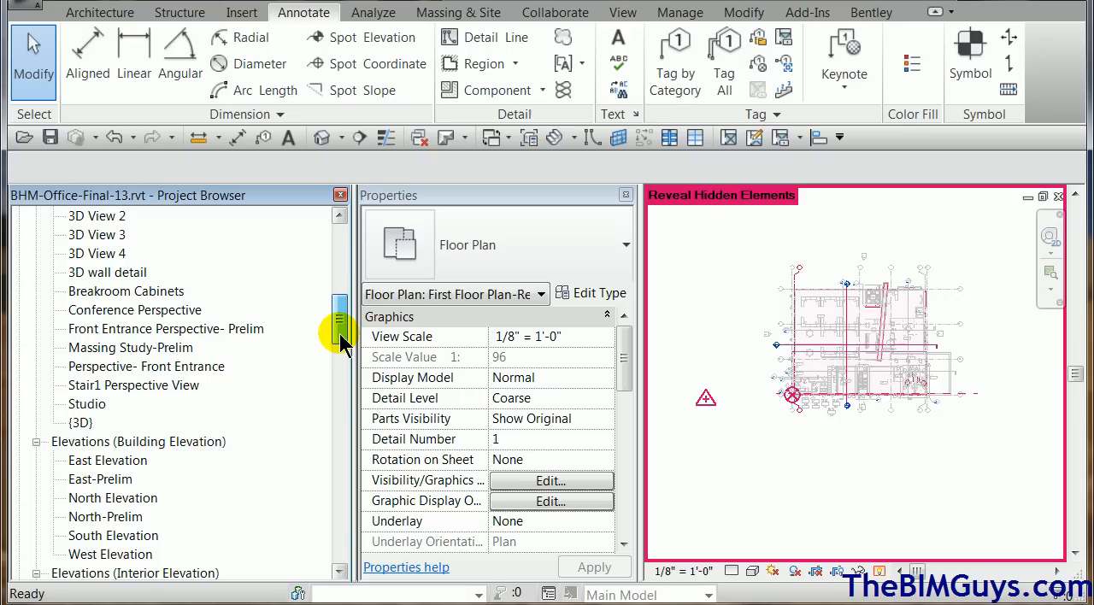
{"action": "double_click", "coordinate": [109, 535]}
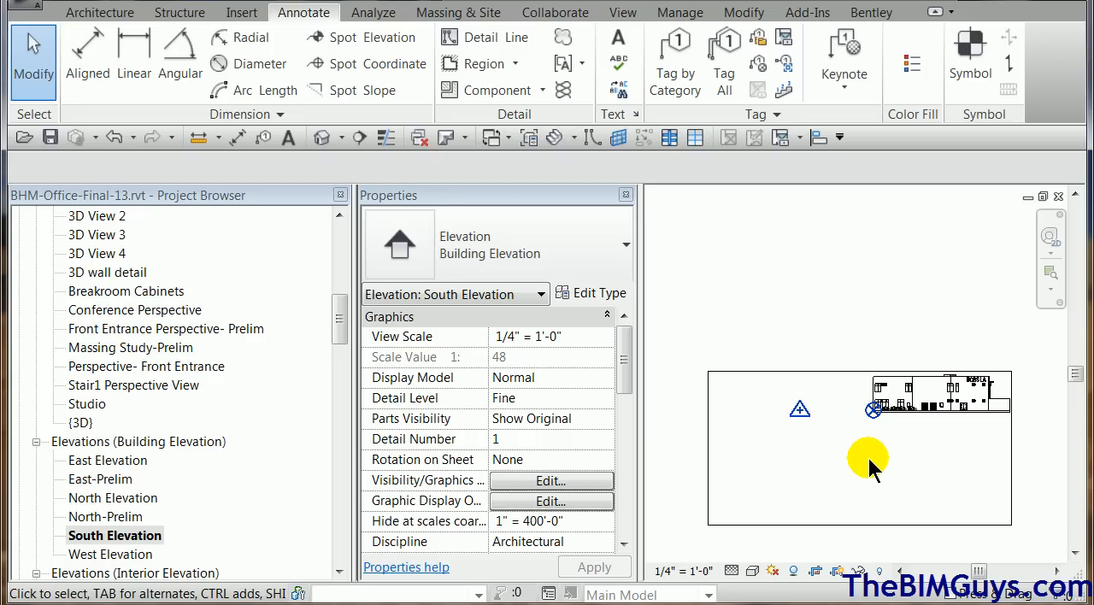
{"action": "key", "text": "v"}
{"action": "key", "text": "g"}
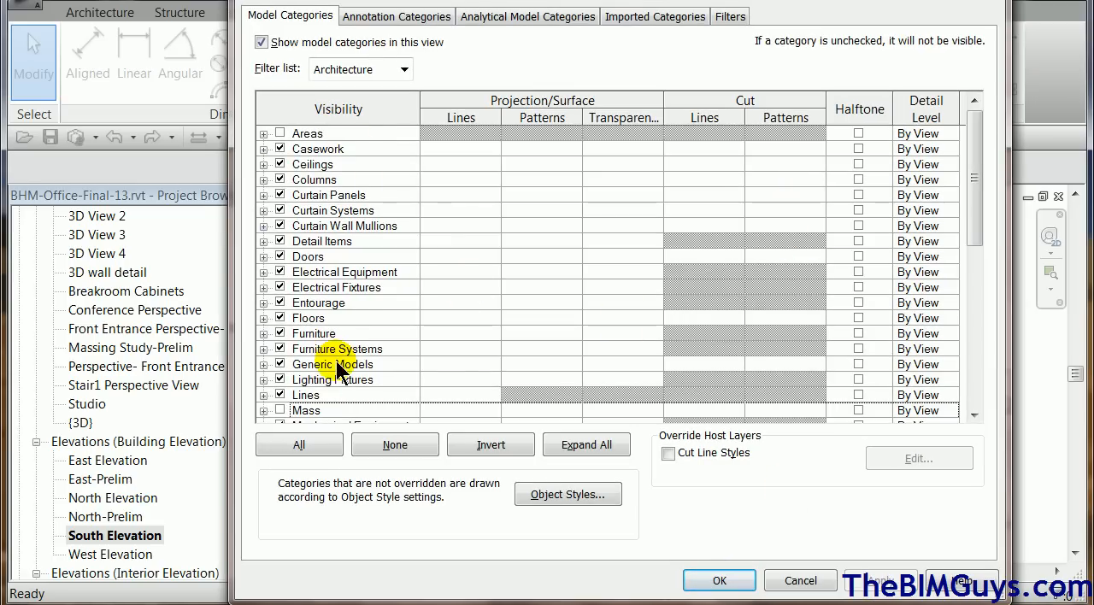
{"action": "left_click", "coordinate": [396, 15]}
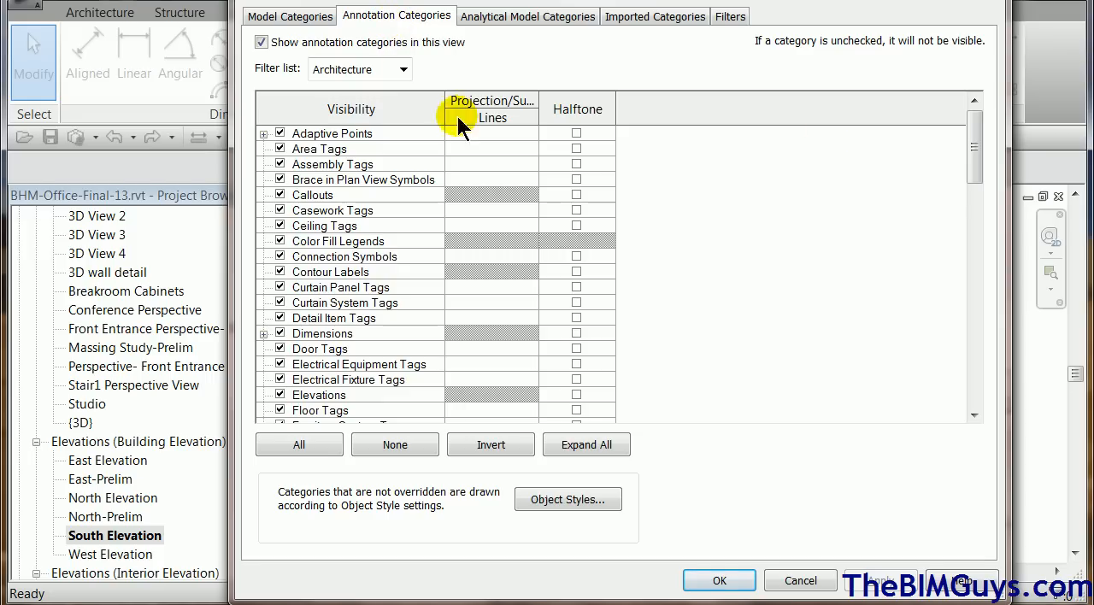
{"action": "left_click_drag", "start_coordinate": [975, 147], "coordinate": [973, 212]}
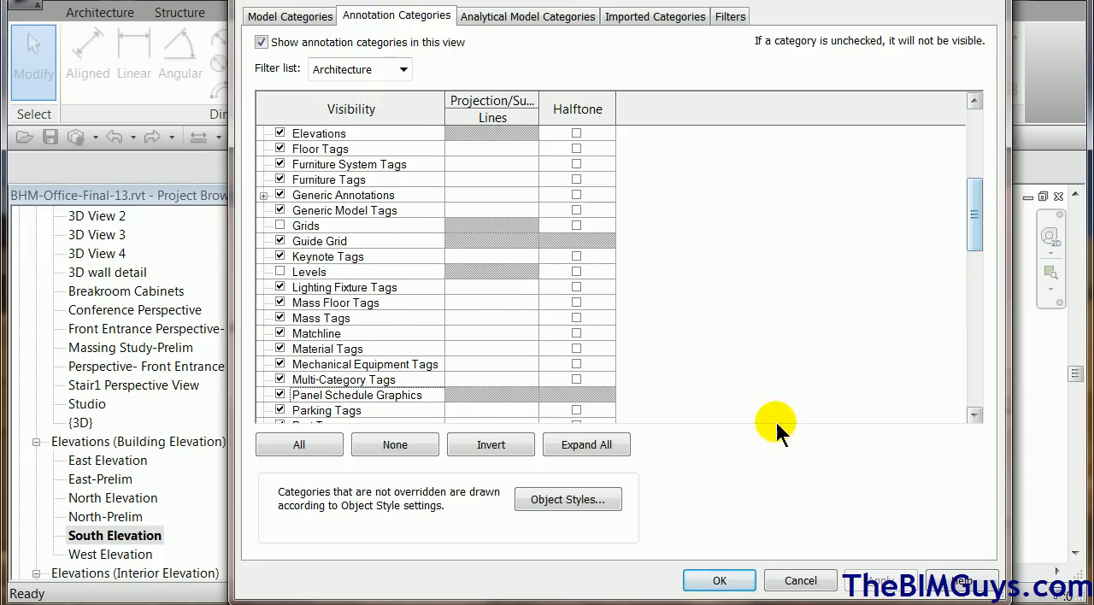
{"action": "left_click", "coordinate": [281, 273]}
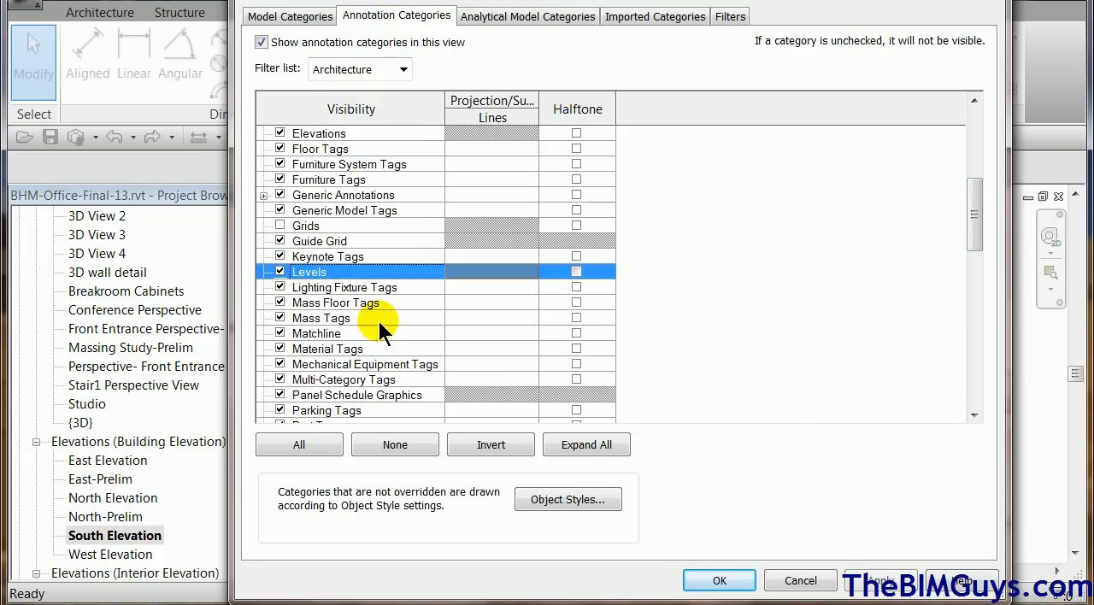
{"action": "left_click", "coordinate": [720, 581]}
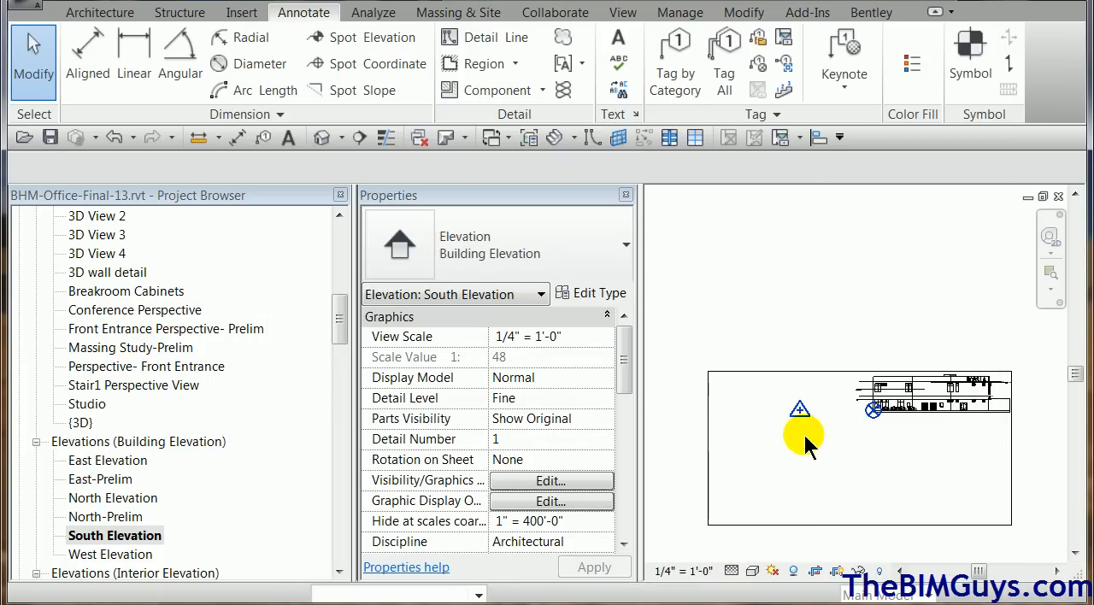
Reveal the hidden elements, unhide the First Floor level in this view, and leave the reveal mode.
{"action": "scroll", "coordinate": [853, 440], "scroll_direction": "up", "scroll_amount": 1}
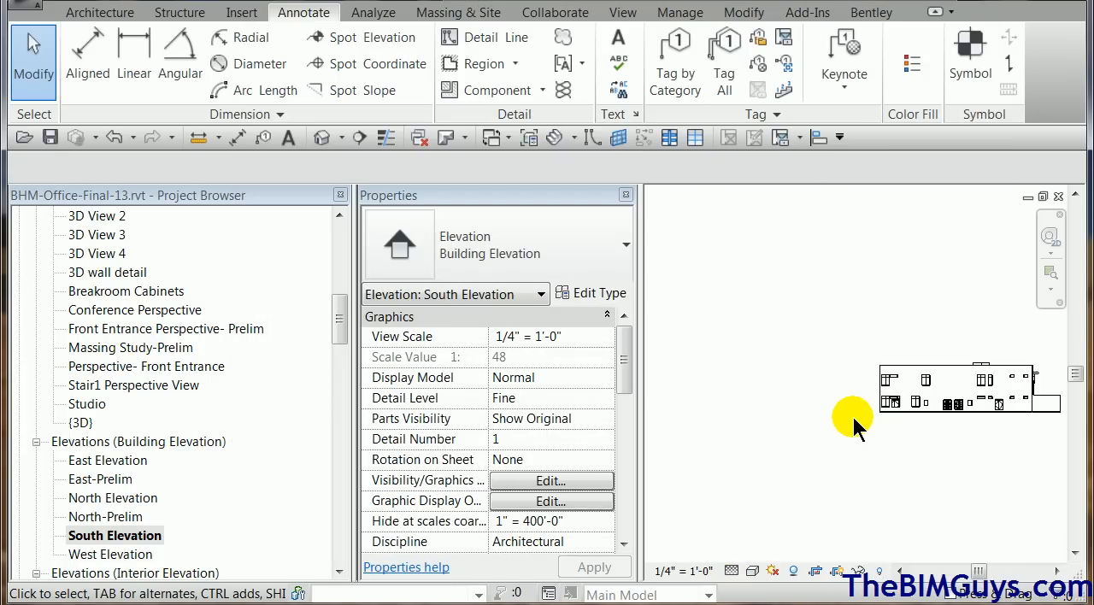
{"action": "scroll", "coordinate": [855, 425], "scroll_direction": "up", "scroll_amount": 2}
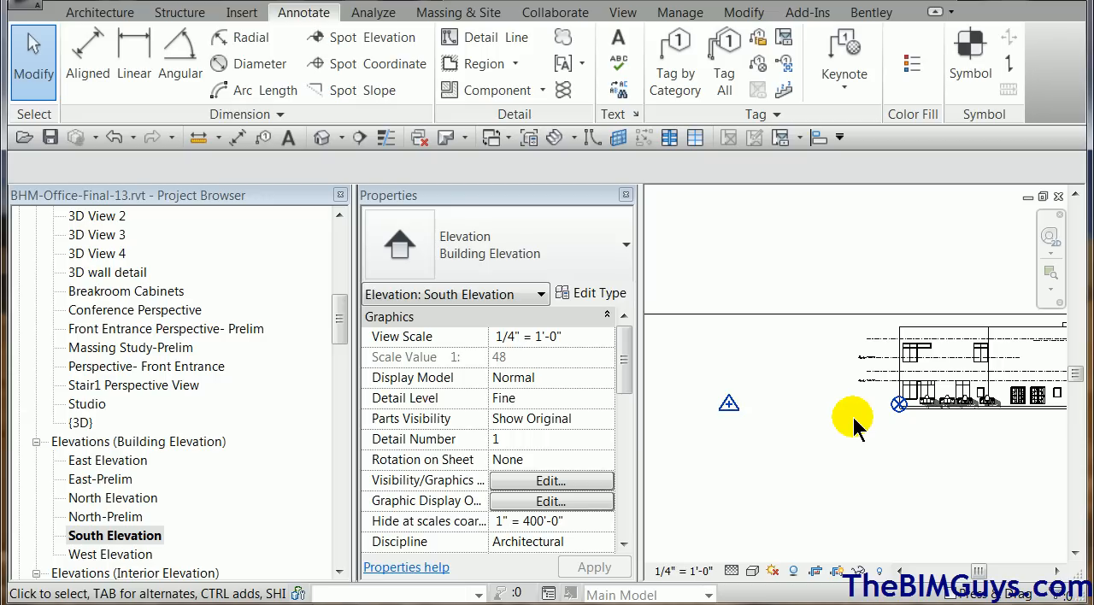
{"action": "left_click", "coordinate": [880, 571]}
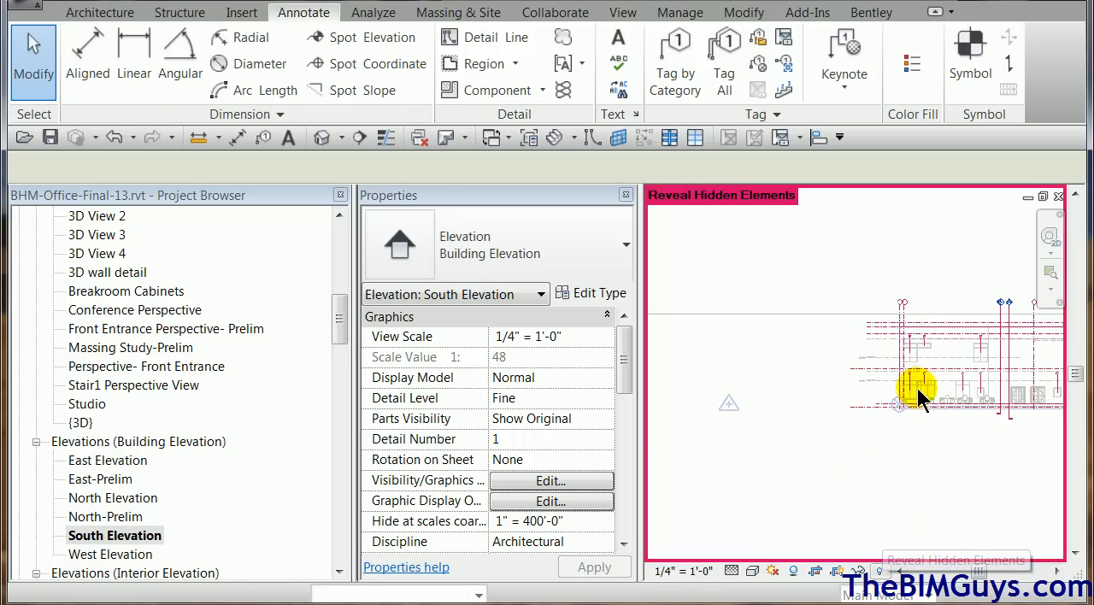
{"action": "scroll", "coordinate": [916, 389], "scroll_direction": "up", "scroll_amount": 3}
{"action": "scroll", "coordinate": [915, 394], "scroll_direction": "up", "scroll_amount": 1}
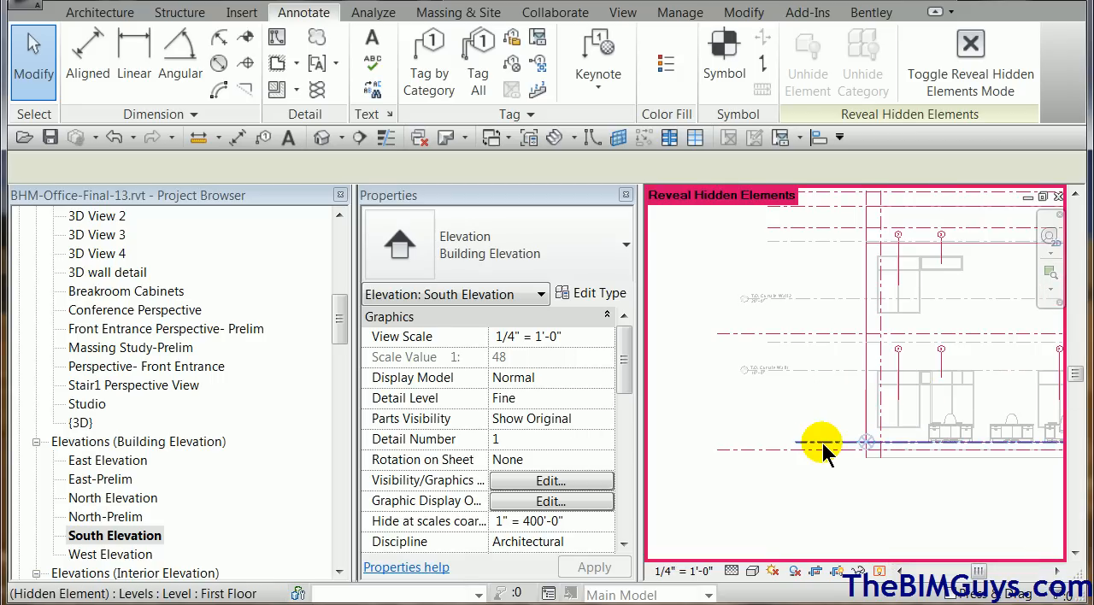
{"action": "left_click", "coordinate": [824, 444]}
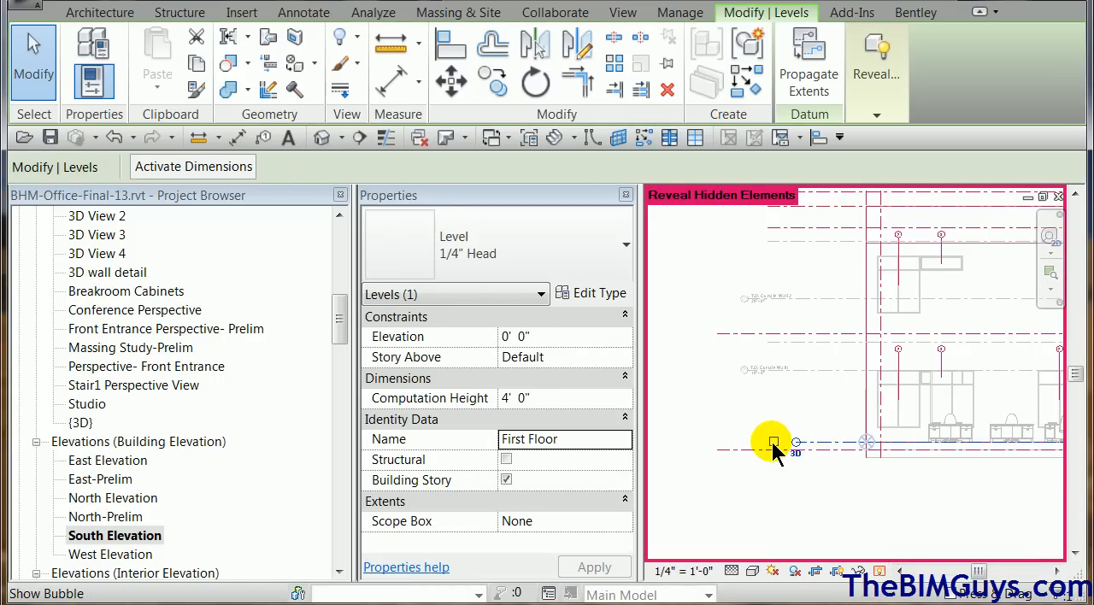
{"action": "right_click", "coordinate": [835, 442]}
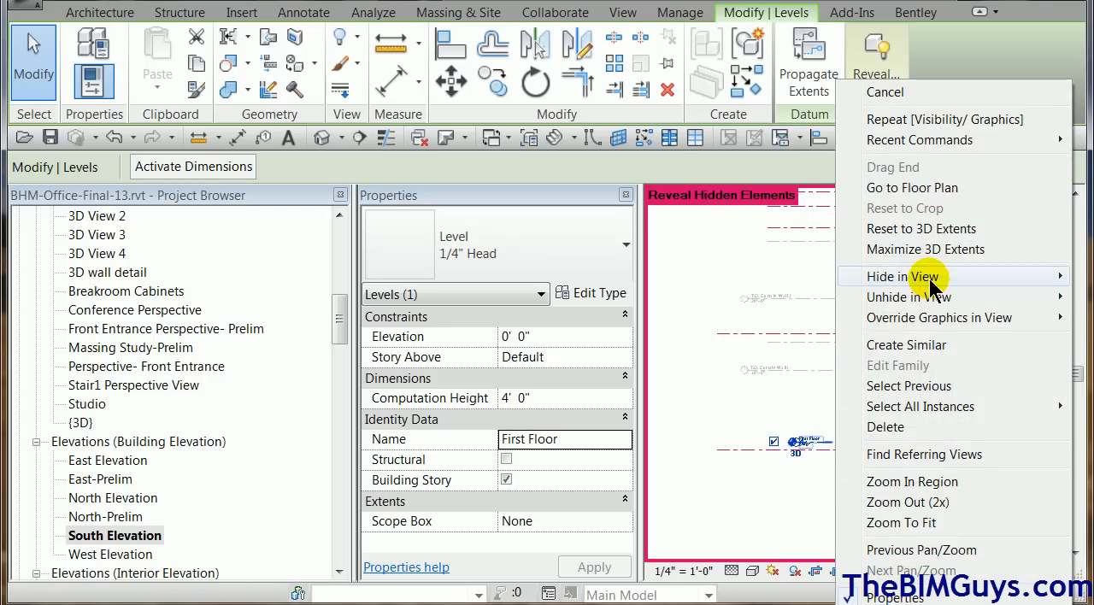
{"action": "mouse_move", "coordinate": [932, 307]}
{"action": "left_click", "coordinate": [762, 299]}
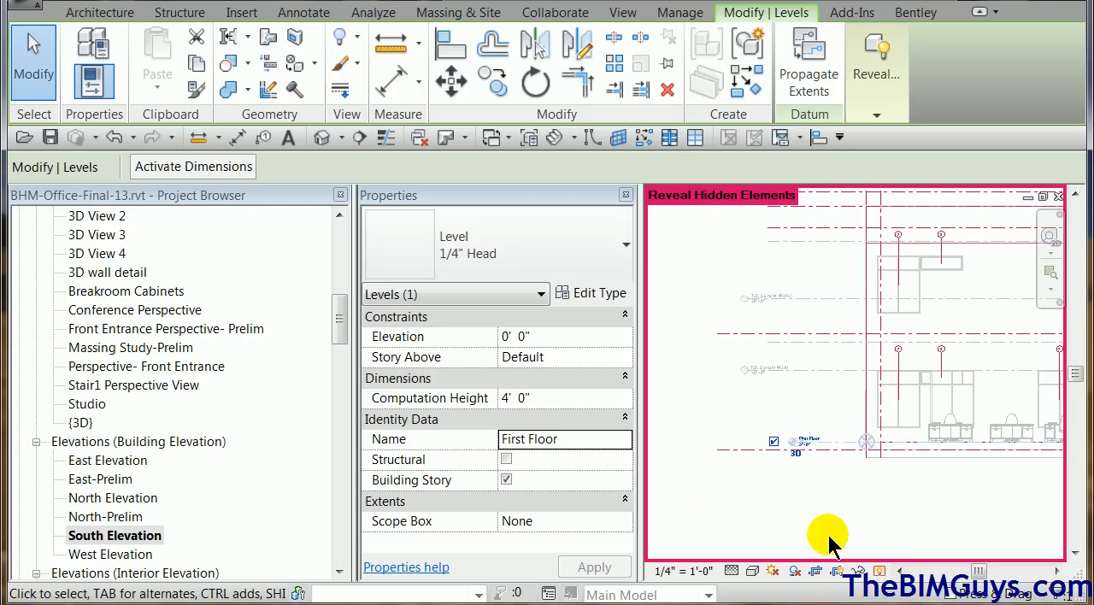
{"action": "left_click", "coordinate": [821, 487]}
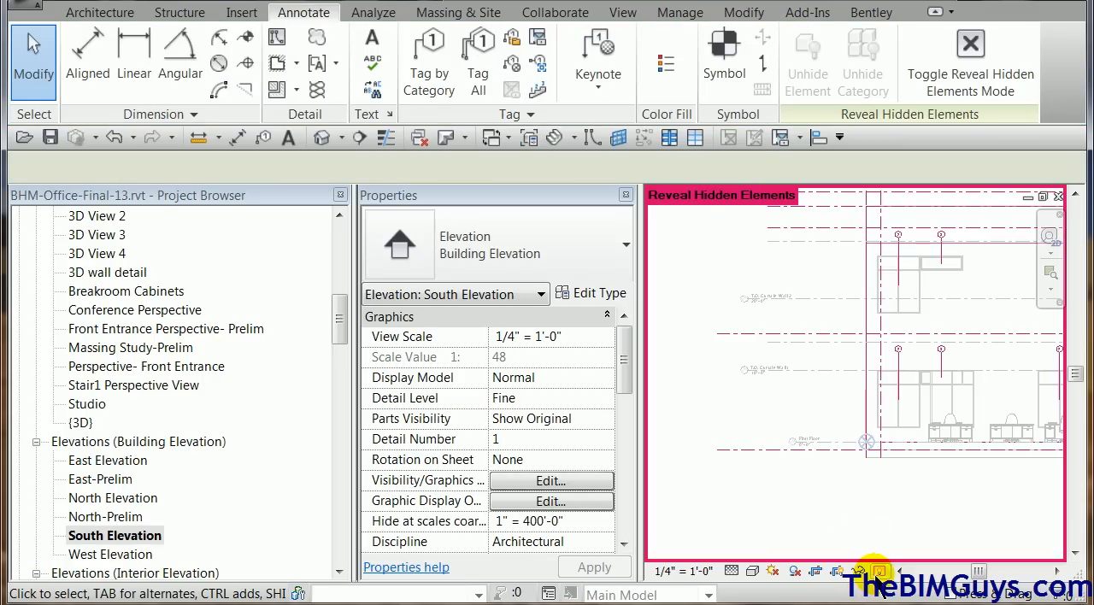
{"action": "left_click", "coordinate": [879, 571]}
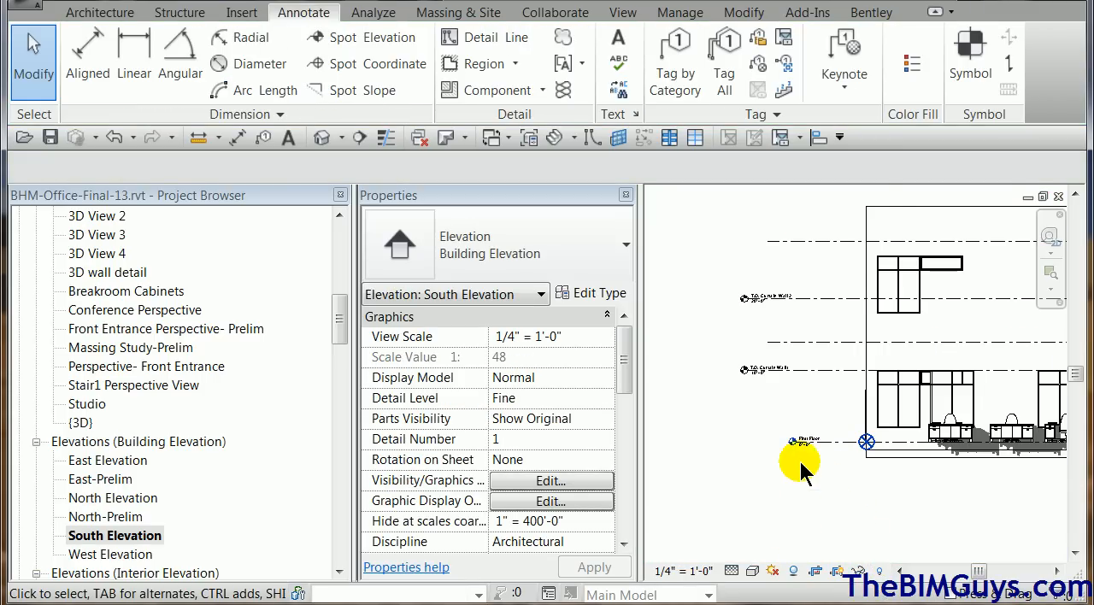
Move the clipped survey point 12' 3" straight down in the South Elevation.
{"action": "scroll", "coordinate": [804, 466], "scroll_direction": "up", "scroll_amount": 2}
{"action": "scroll", "coordinate": [801, 466], "scroll_direction": "up", "scroll_amount": 2}
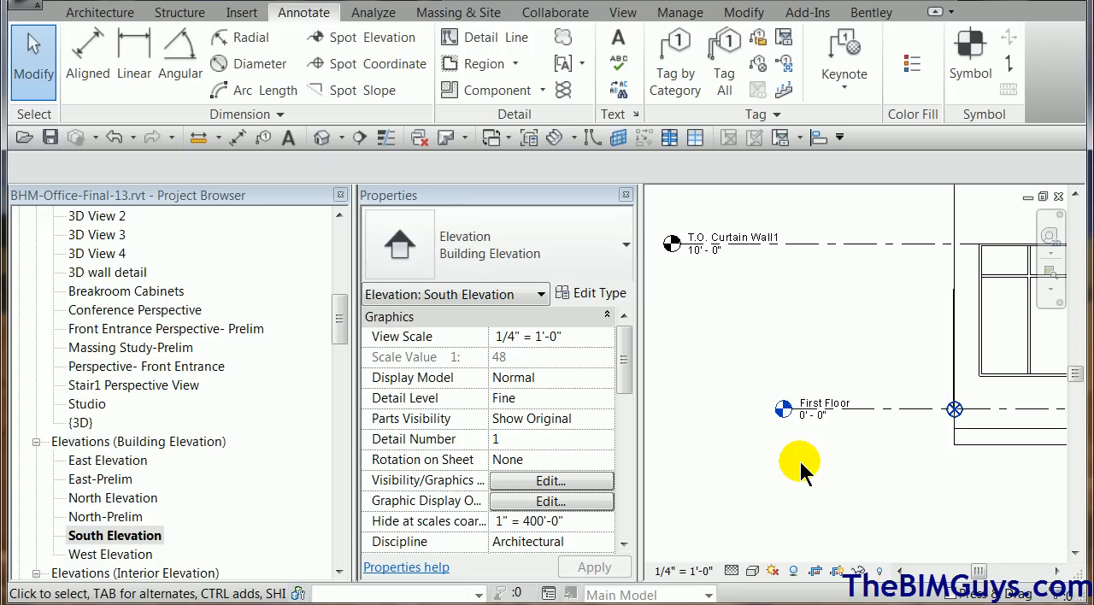
{"action": "scroll", "coordinate": [803, 462], "scroll_direction": "down", "scroll_amount": 2}
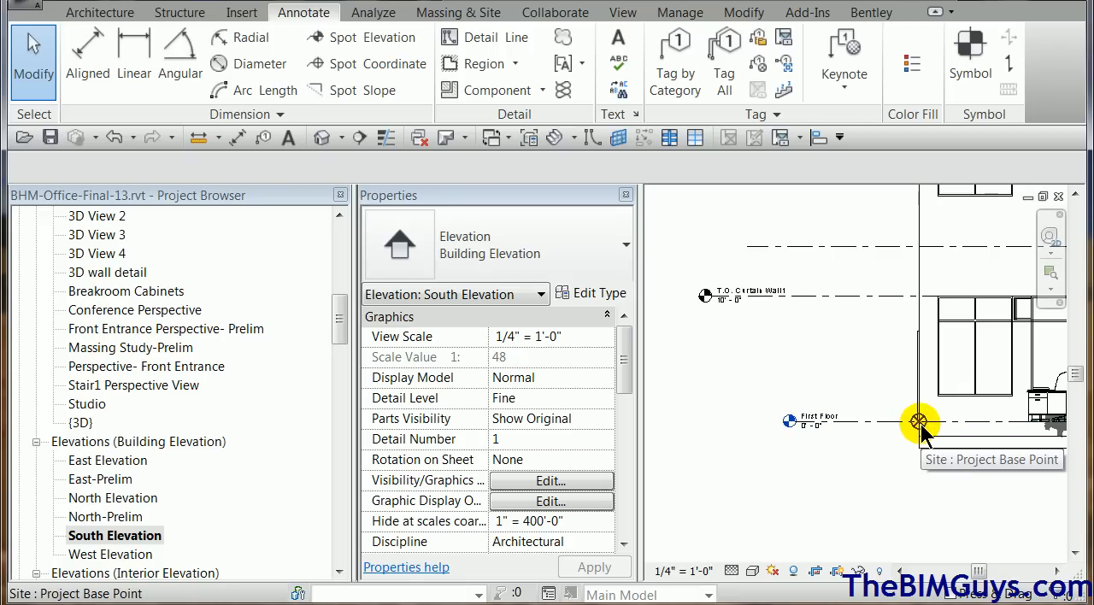
{"action": "scroll", "coordinate": [740, 469], "scroll_direction": "down", "scroll_amount": 1}
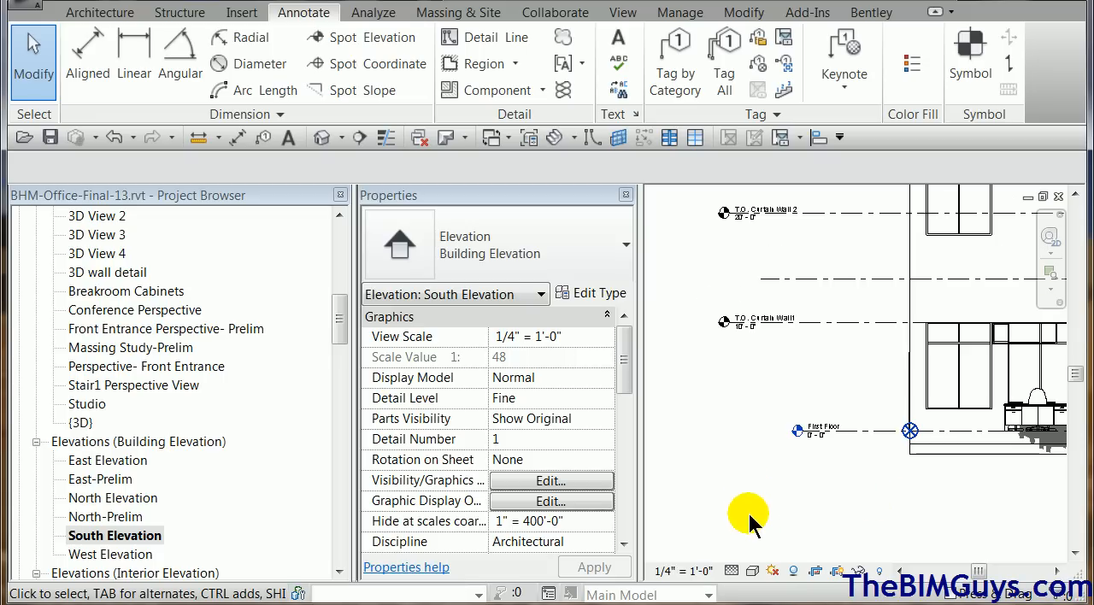
{"action": "scroll", "coordinate": [750, 515], "scroll_direction": "down", "scroll_amount": 1}
{"action": "middle_click_drag", "start_coordinate": [752, 516], "coordinate": [1005, 491]}
{"action": "scroll", "coordinate": [919, 484], "scroll_direction": "down", "scroll_amount": 1}
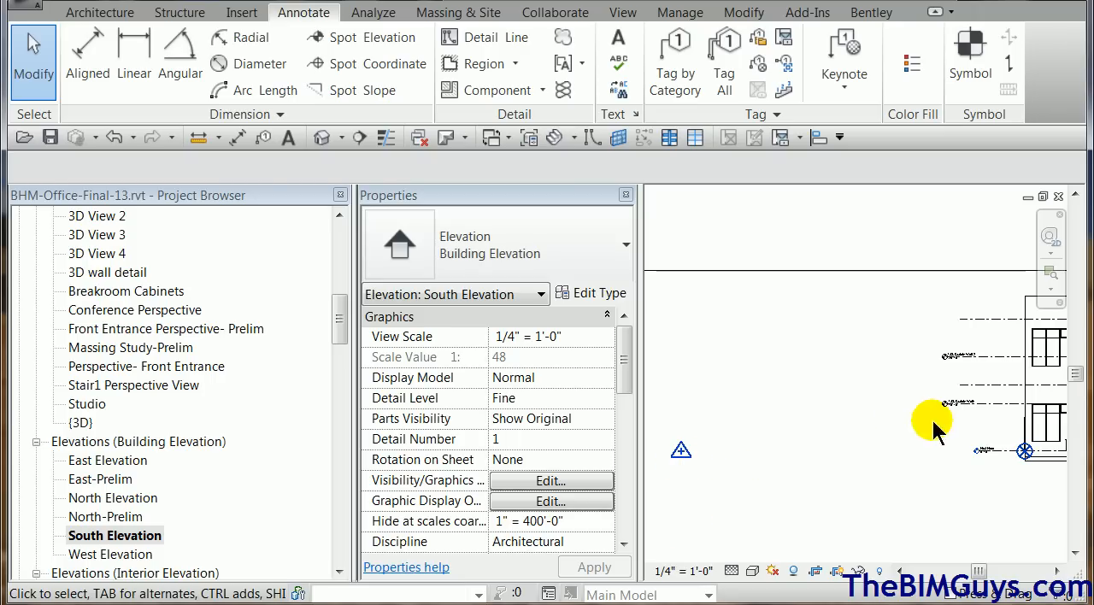
{"action": "left_click", "coordinate": [682, 457]}
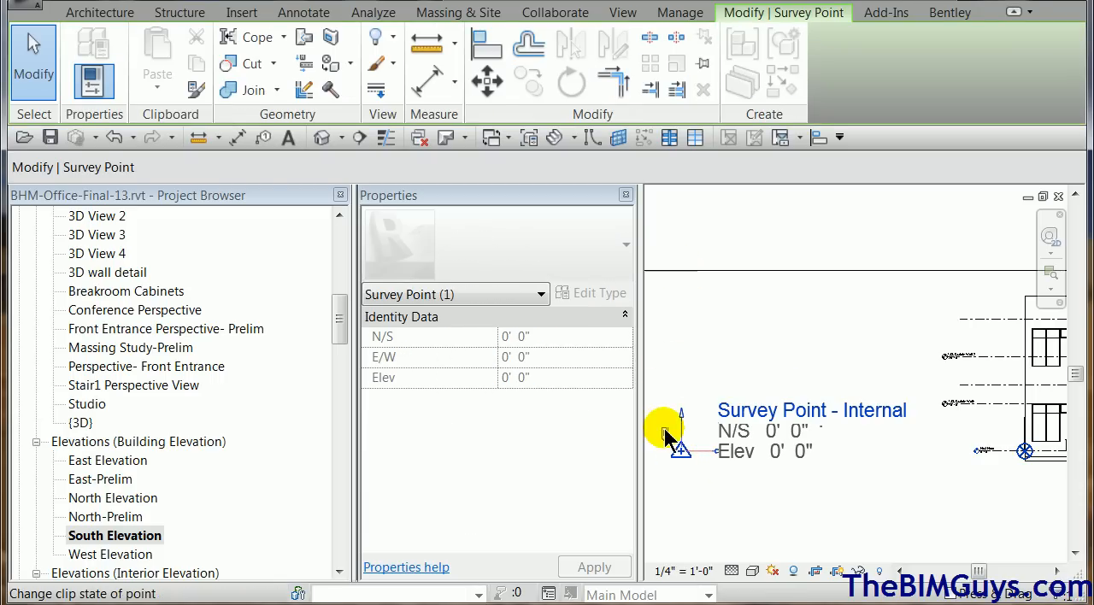
{"action": "left_click", "coordinate": [487, 82]}
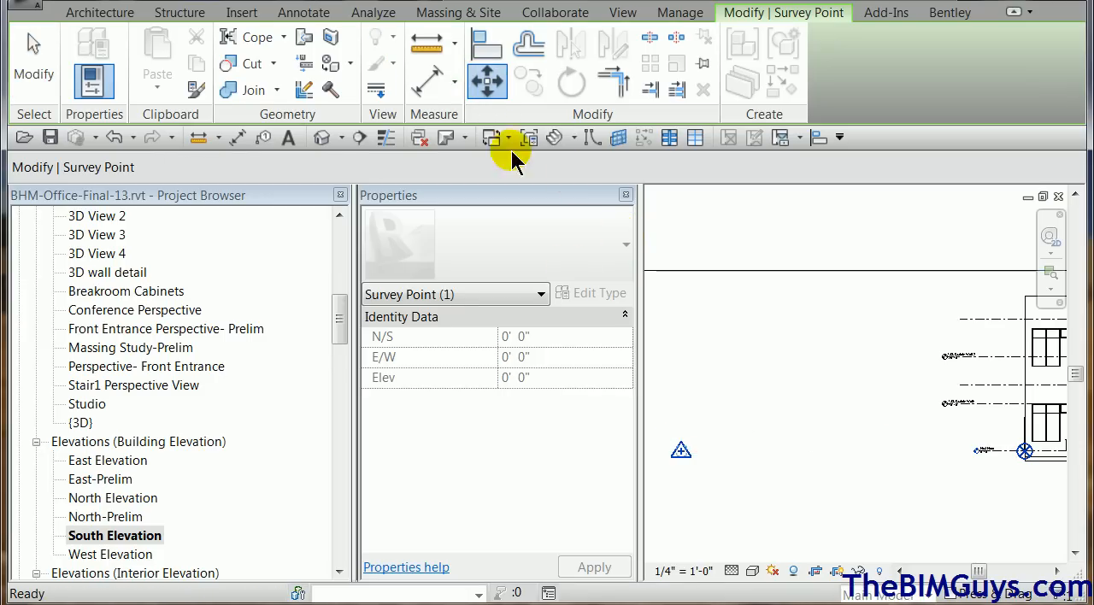
{"action": "left_click", "coordinate": [680, 451]}
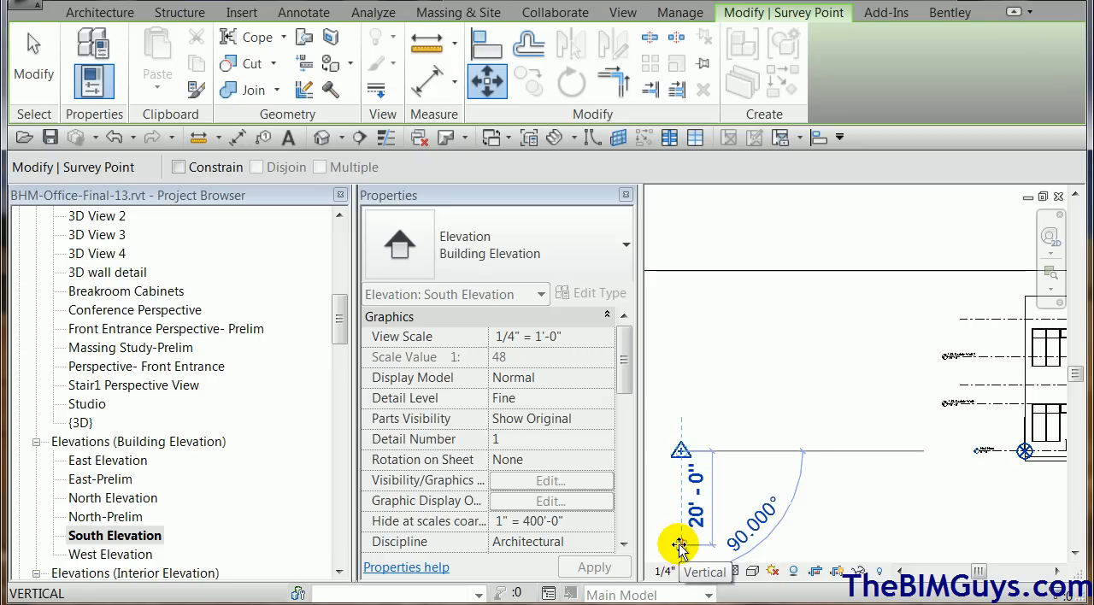
{"action": "type", "text": "123"}
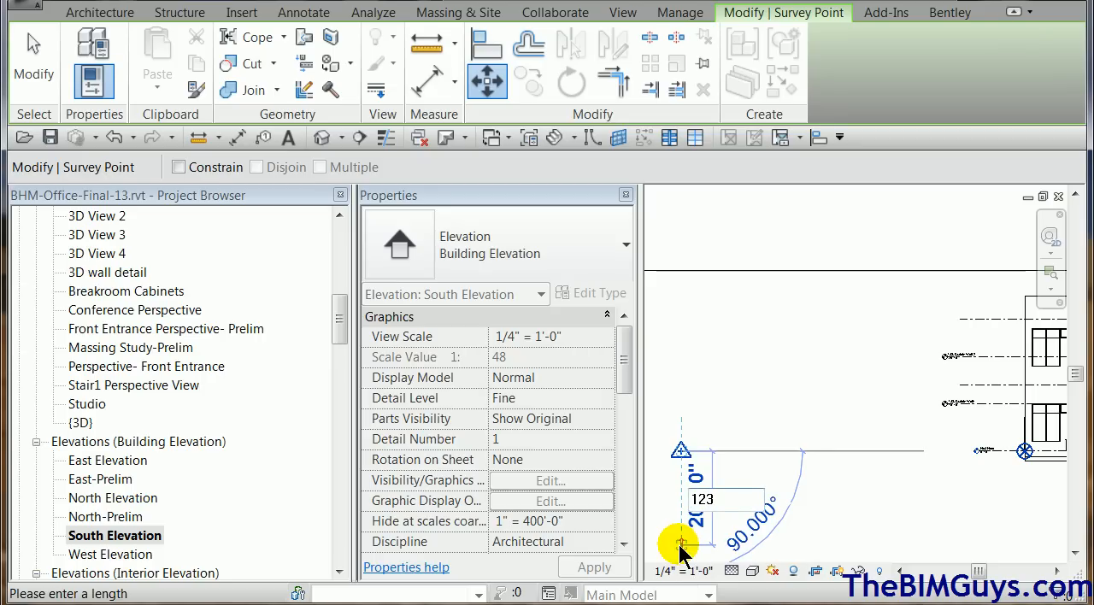
{"action": "key", "text": "BackSpace"}
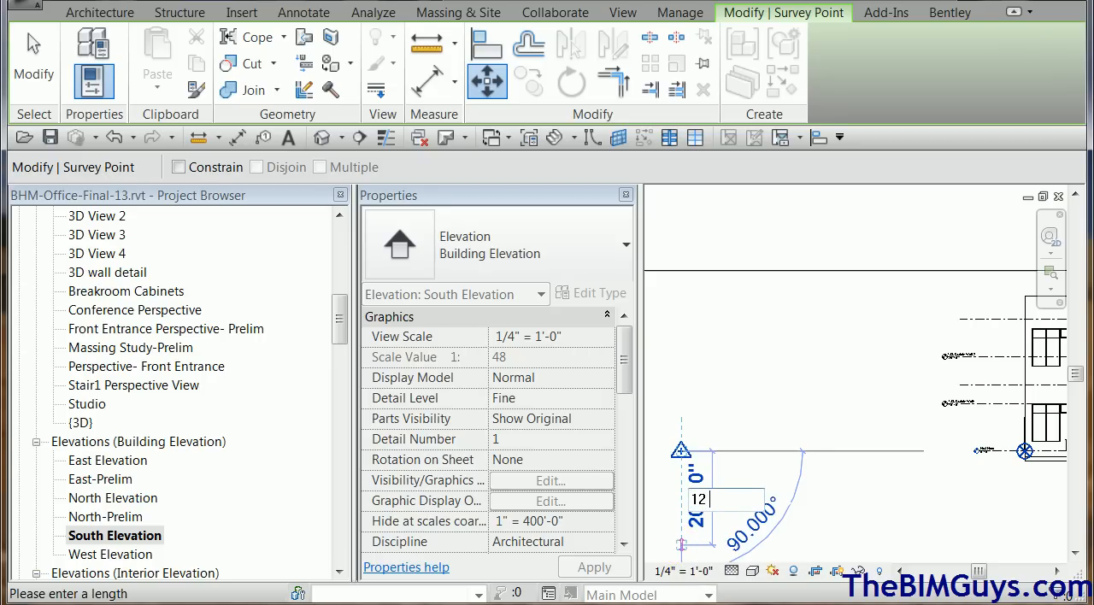
{"action": "type", "text": "3"}
{"action": "key", "text": "Return"}
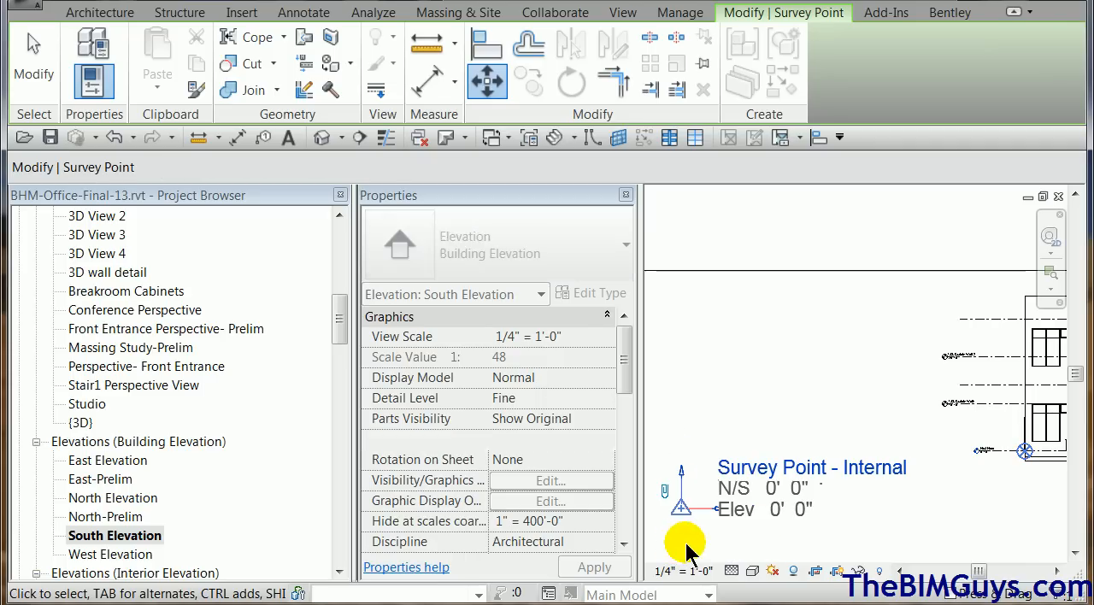
{"action": "left_click", "coordinate": [874, 530]}
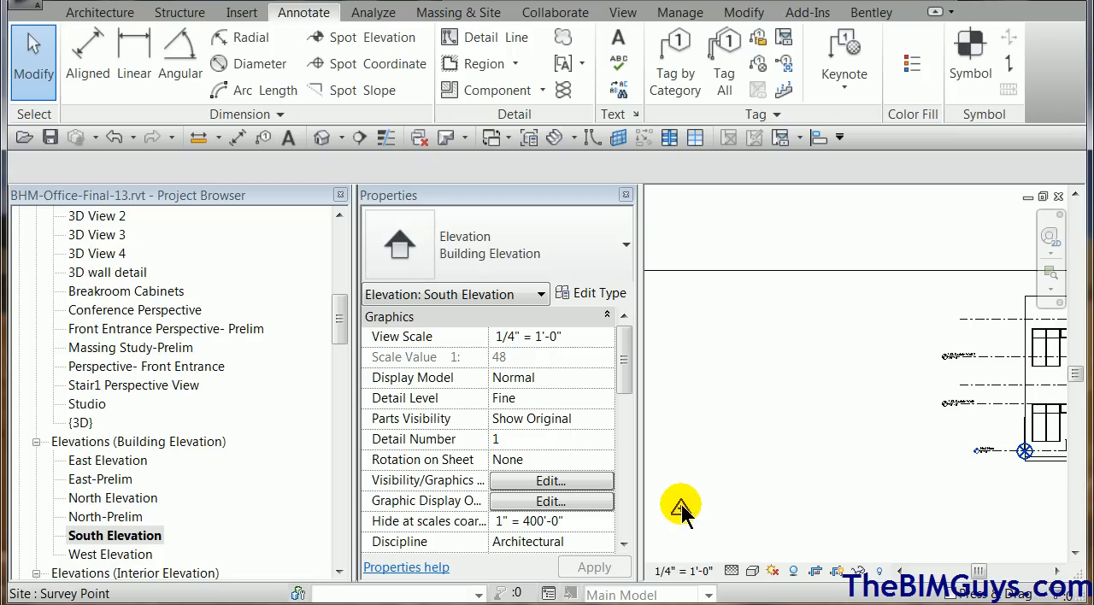
Hide the South Elevation's crop region.
{"action": "scroll", "coordinate": [1009, 470], "scroll_direction": "up", "scroll_amount": 2}
{"action": "scroll", "coordinate": [1007, 479], "scroll_direction": "up", "scroll_amount": 3}
{"action": "scroll", "coordinate": [1002, 470], "scroll_direction": "down", "scroll_amount": 4}
{"action": "middle_click_drag", "start_coordinate": [964, 530], "coordinate": [907, 469]}
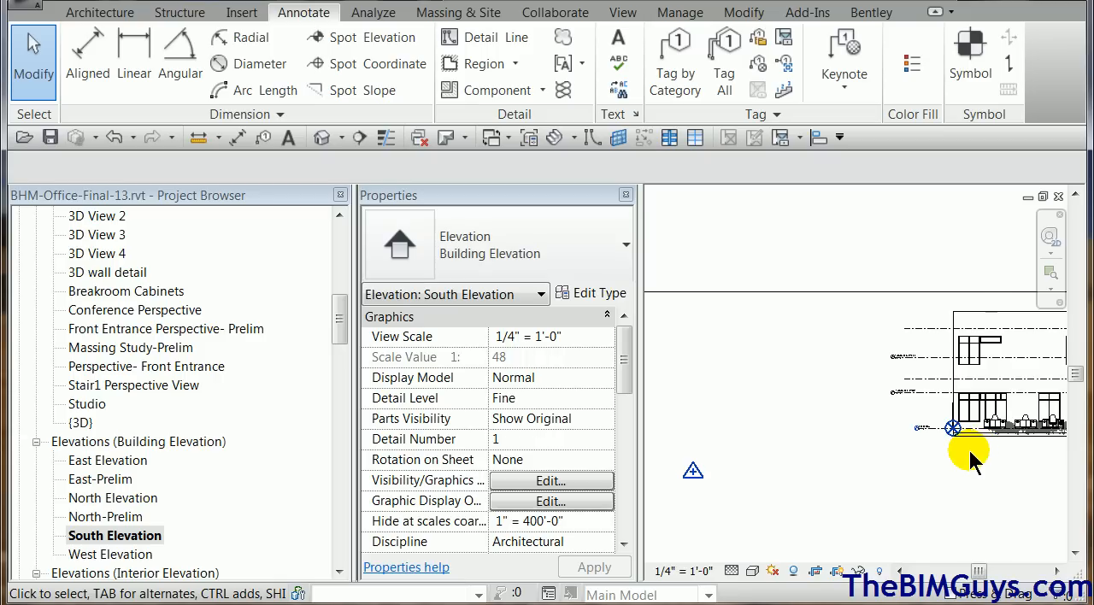
{"action": "scroll", "coordinate": [972, 456], "scroll_direction": "up", "scroll_amount": 2}
{"action": "middle_click_drag", "start_coordinate": [973, 457], "coordinate": [878, 510]}
{"action": "left_click", "coordinate": [796, 570]}
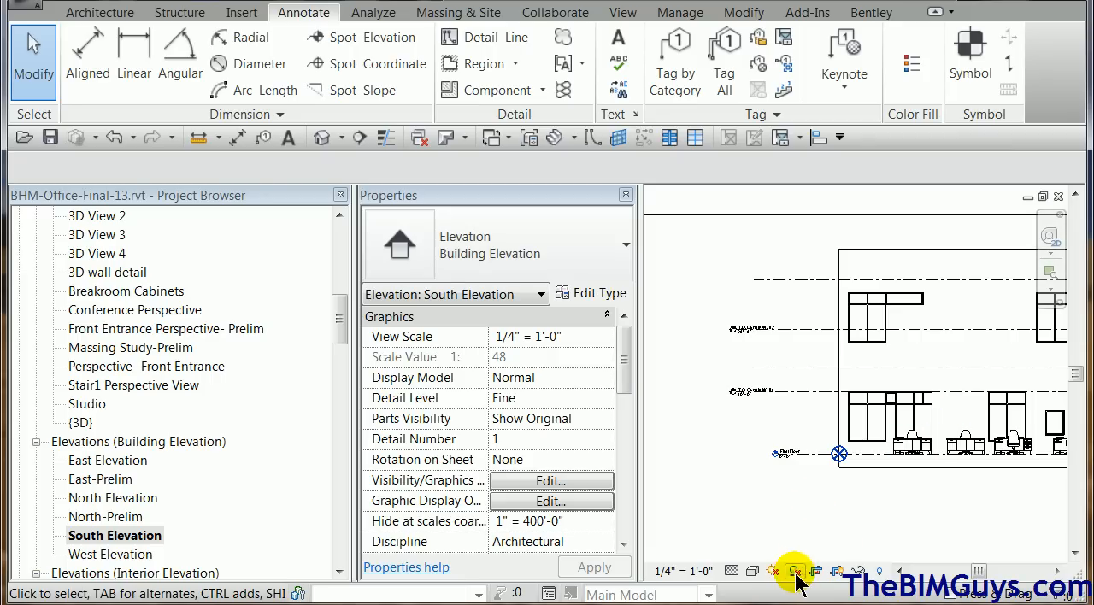
Set the Elevation Base of the First Floor level's 1/4" Head type to Survey Point.
{"action": "scroll", "coordinate": [744, 446], "scroll_direction": "up", "scroll_amount": 1}
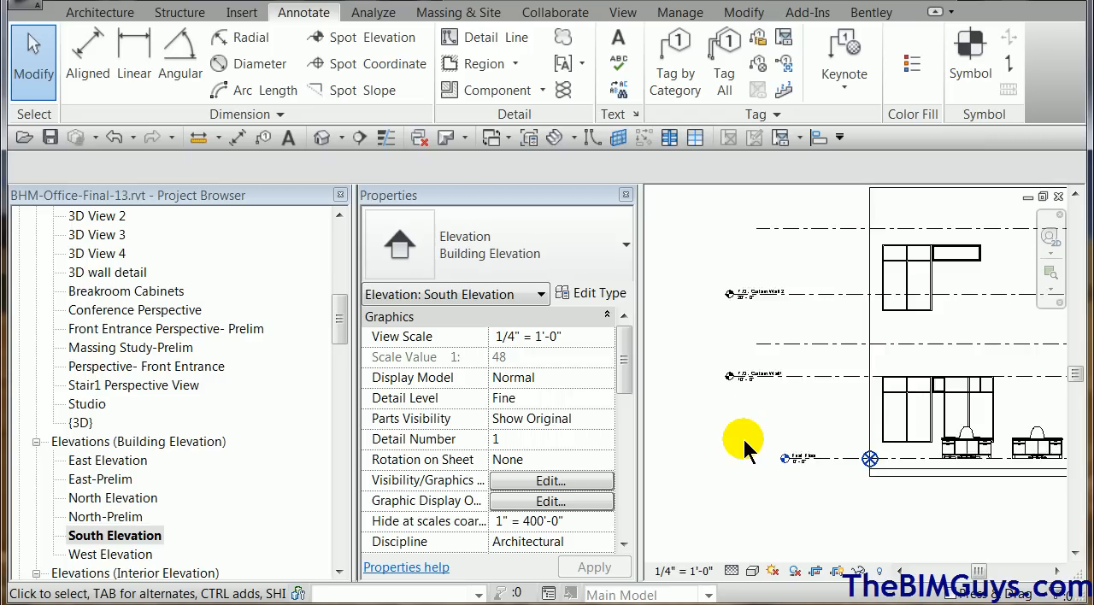
{"action": "scroll", "coordinate": [745, 443], "scroll_direction": "up", "scroll_amount": 1}
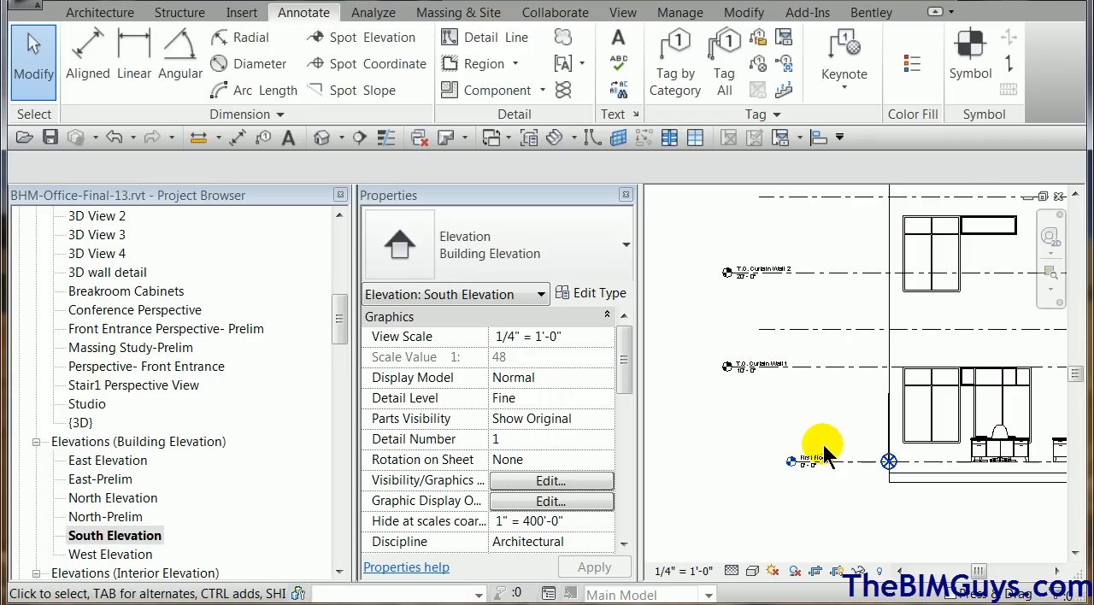
{"action": "scroll", "coordinate": [815, 469], "scroll_direction": "up", "scroll_amount": 1}
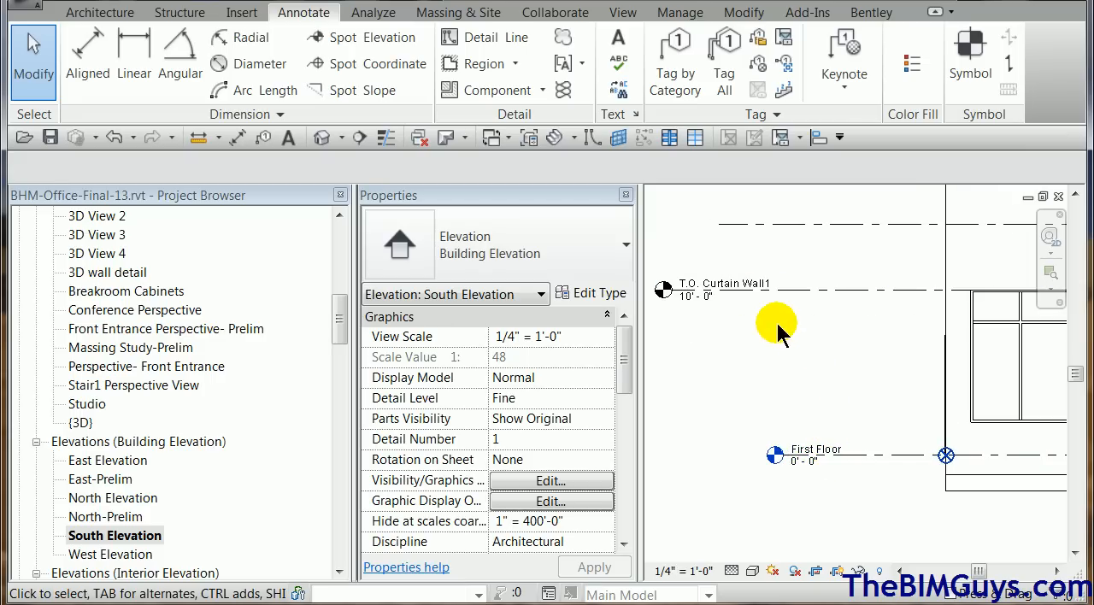
{"action": "scroll", "coordinate": [769, 328], "scroll_direction": "down", "scroll_amount": 2}
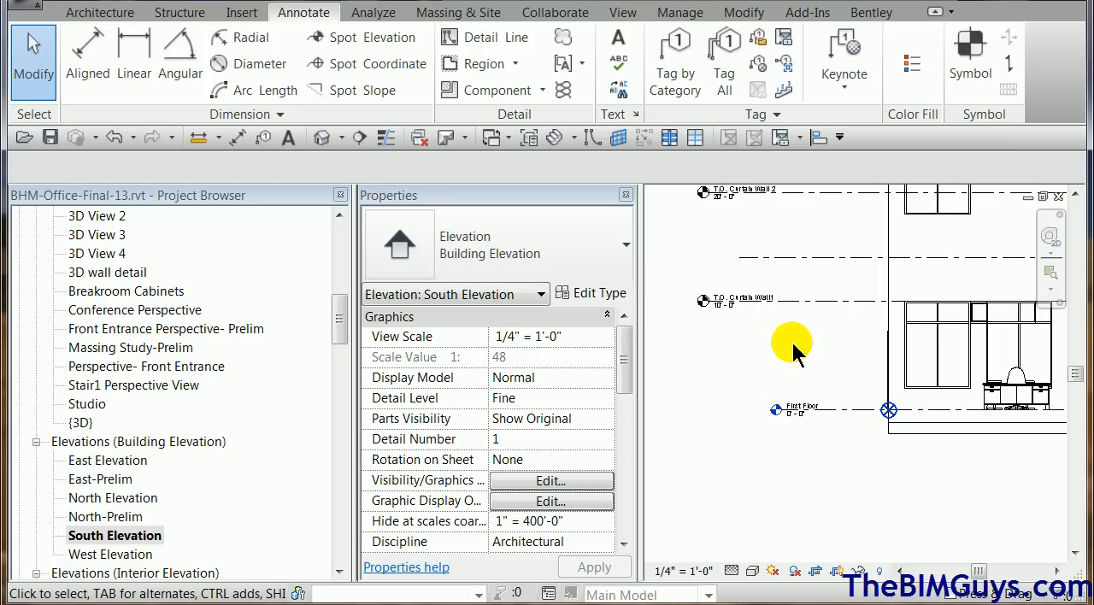
{"action": "scroll", "coordinate": [774, 482], "scroll_direction": "down", "scroll_amount": 1}
{"action": "middle_click_drag", "start_coordinate": [775, 481], "coordinate": [808, 490]}
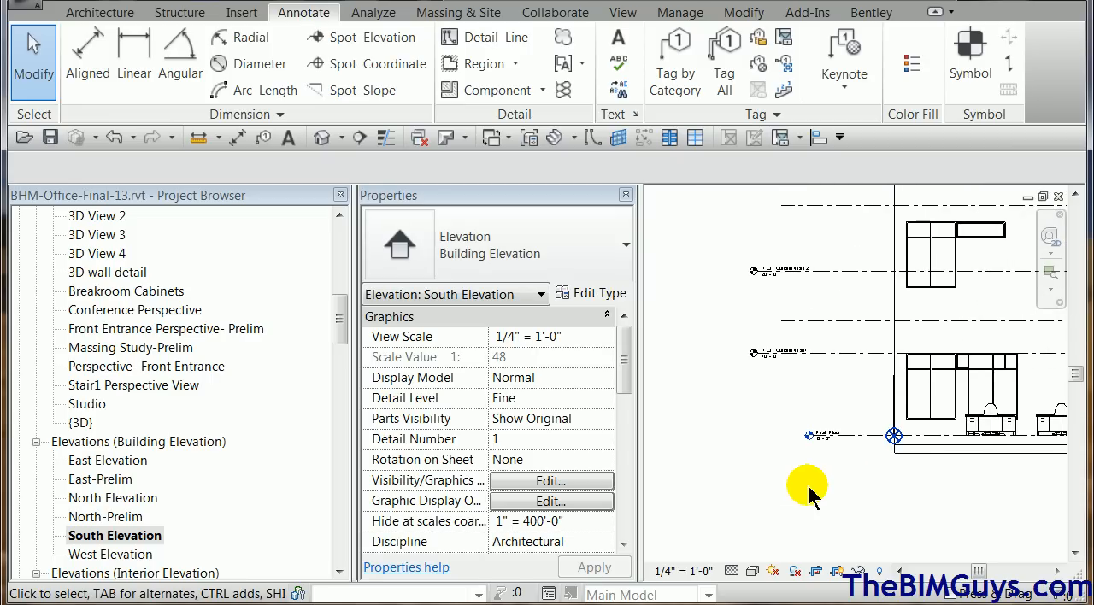
{"action": "left_click", "coordinate": [855, 443]}
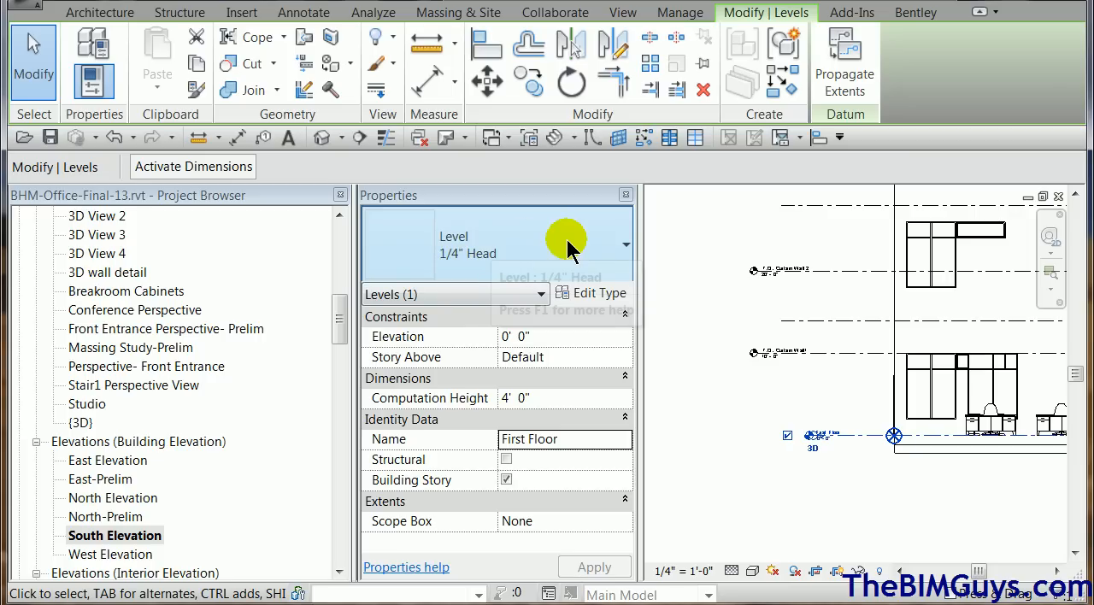
{"action": "left_click", "coordinate": [601, 295]}
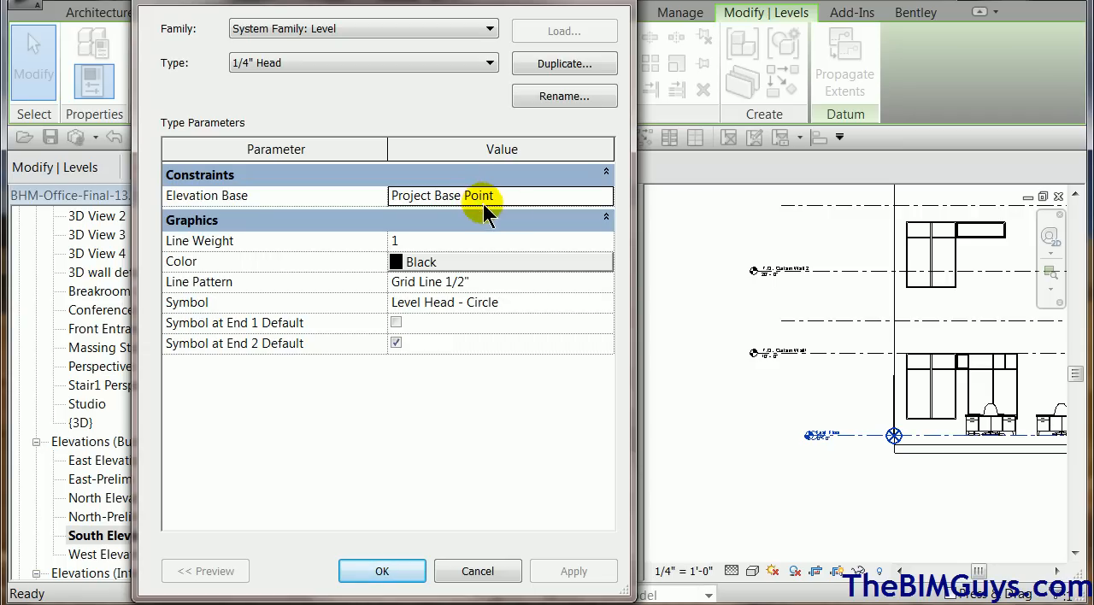
{"action": "left_click", "coordinate": [606, 196]}
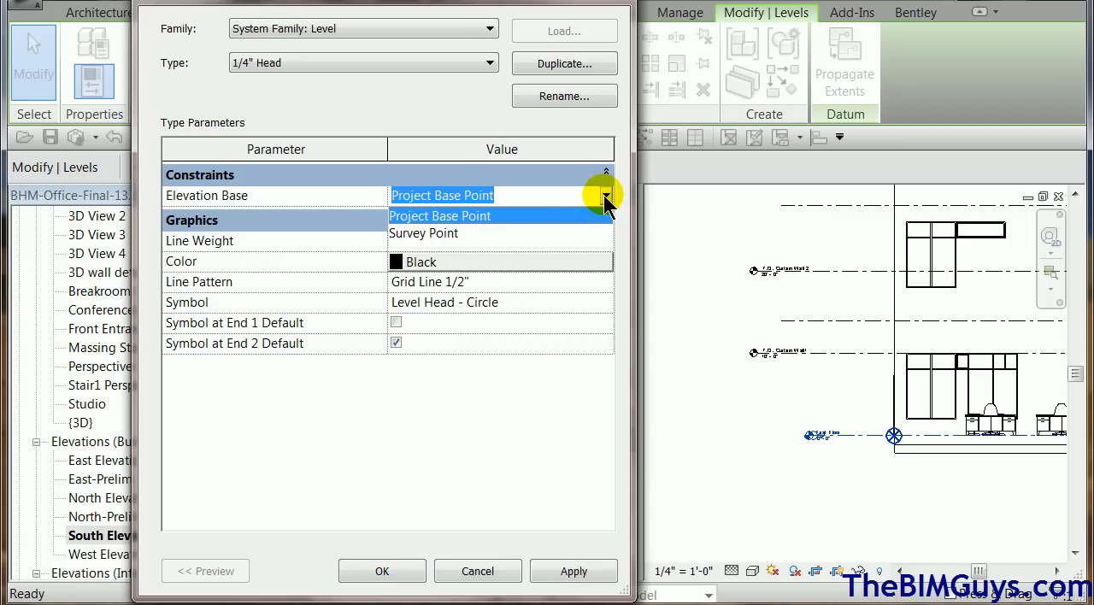
{"action": "left_click", "coordinate": [520, 235]}
{"action": "left_click", "coordinate": [385, 572]}
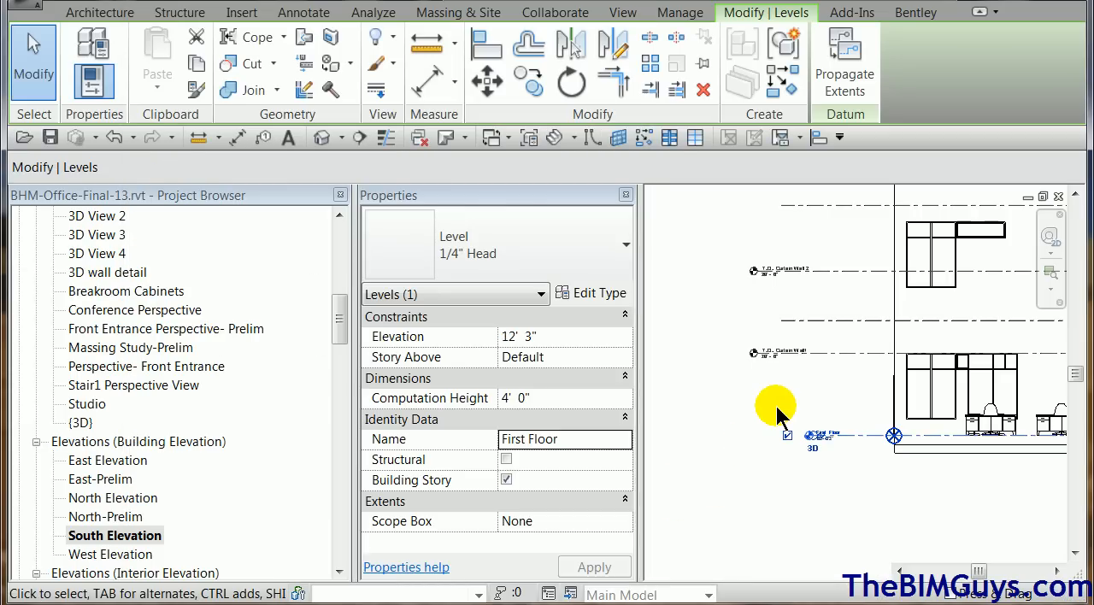
{"action": "left_click", "coordinate": [780, 483]}
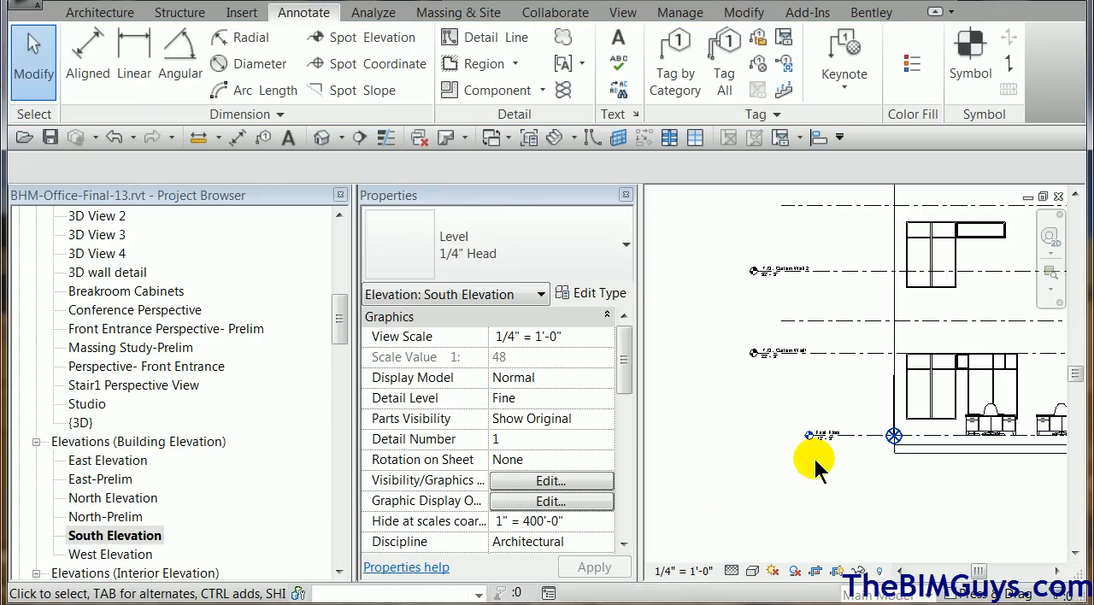
Inspect the First Floor level's elevation label, and set the 1/4" Head level type's Elevation Base to Project Base Point.
{"action": "scroll", "coordinate": [814, 457], "scroll_direction": "up", "scroll_amount": 5}
{"action": "scroll", "coordinate": [815, 459], "scroll_direction": "up", "scroll_amount": 2}
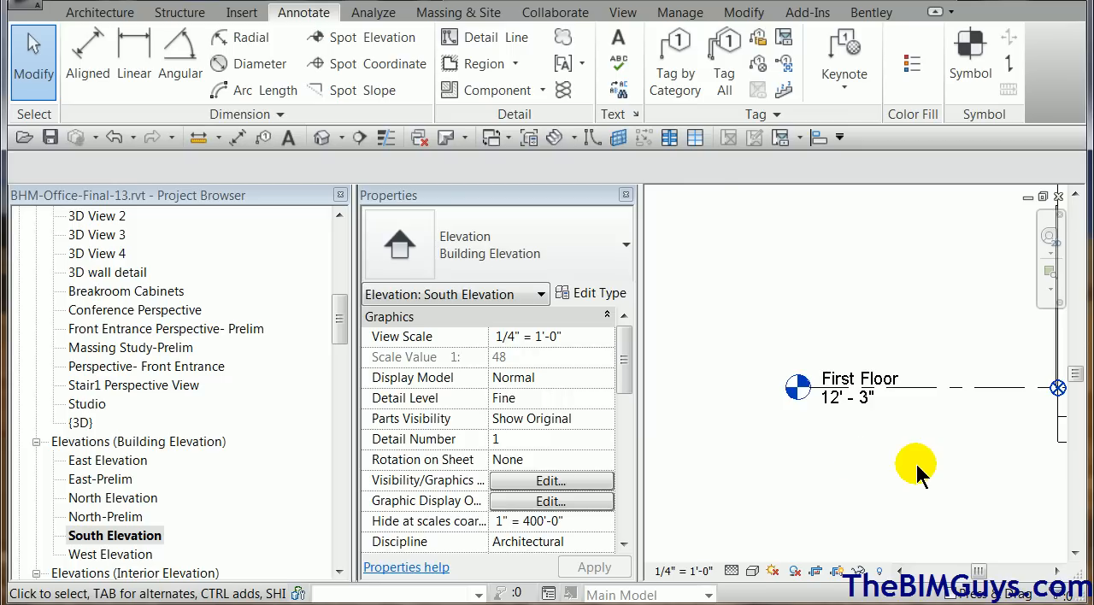
{"action": "scroll", "coordinate": [918, 475], "scroll_direction": "down", "scroll_amount": 2}
{"action": "scroll", "coordinate": [918, 474], "scroll_direction": "up", "scroll_amount": 1}
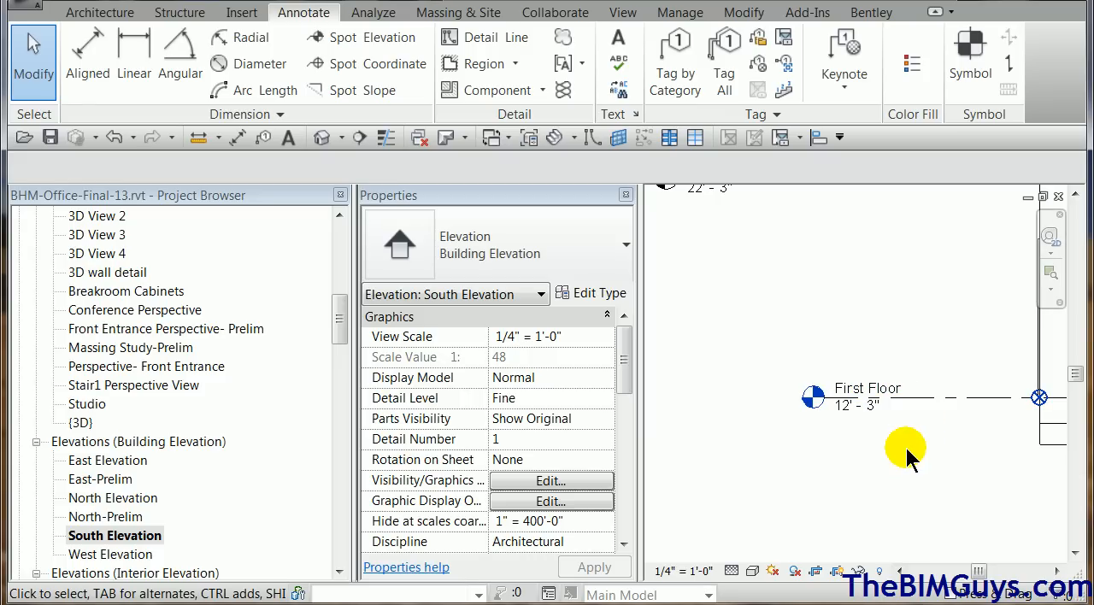
{"action": "scroll", "coordinate": [908, 459], "scroll_direction": "down", "scroll_amount": 2}
{"action": "scroll", "coordinate": [908, 459], "scroll_direction": "down", "scroll_amount": 1}
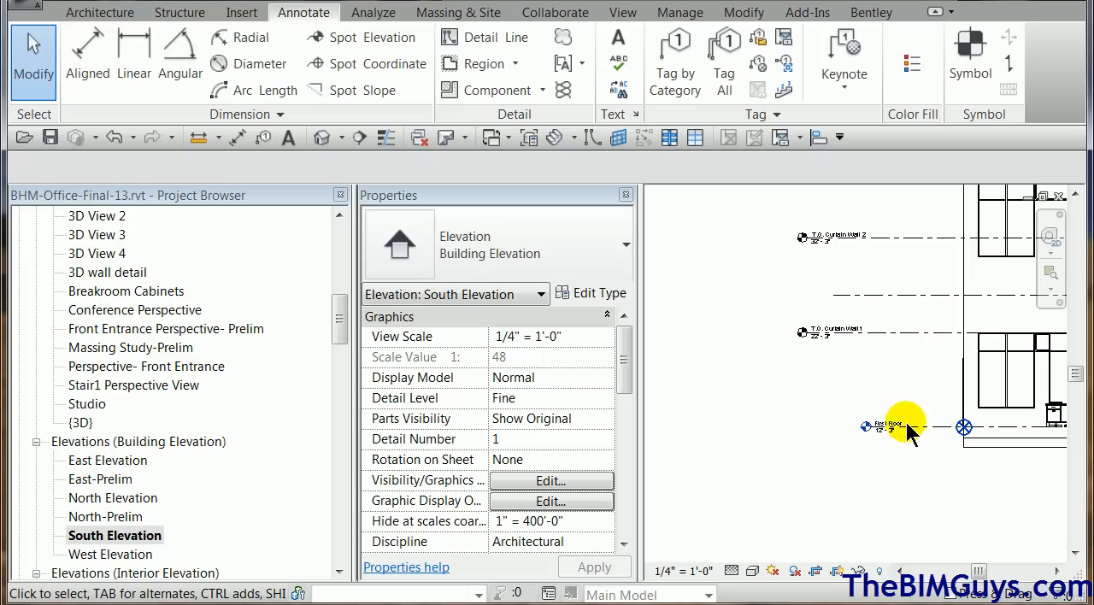
{"action": "left_click", "coordinate": [930, 432]}
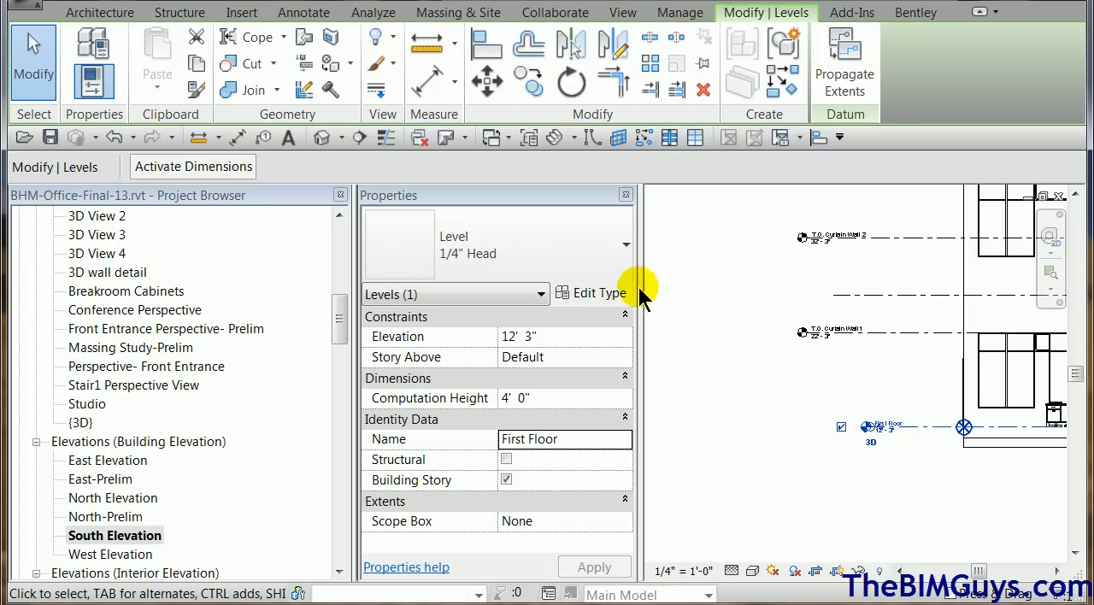
{"action": "left_click", "coordinate": [598, 294]}
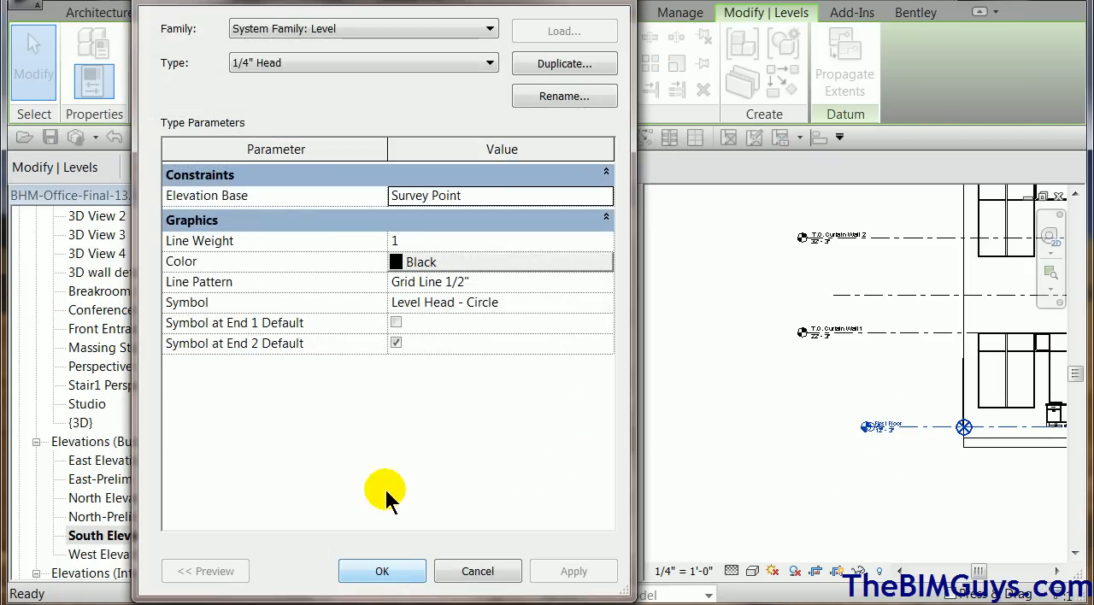
{"action": "left_click", "coordinate": [607, 200]}
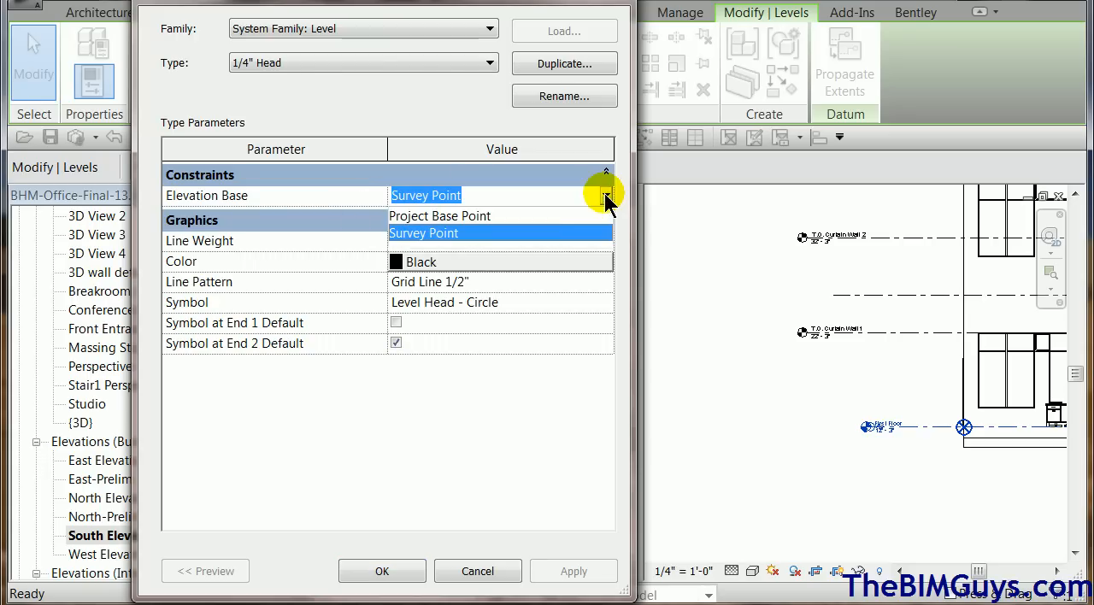
{"action": "left_click", "coordinate": [555, 215]}
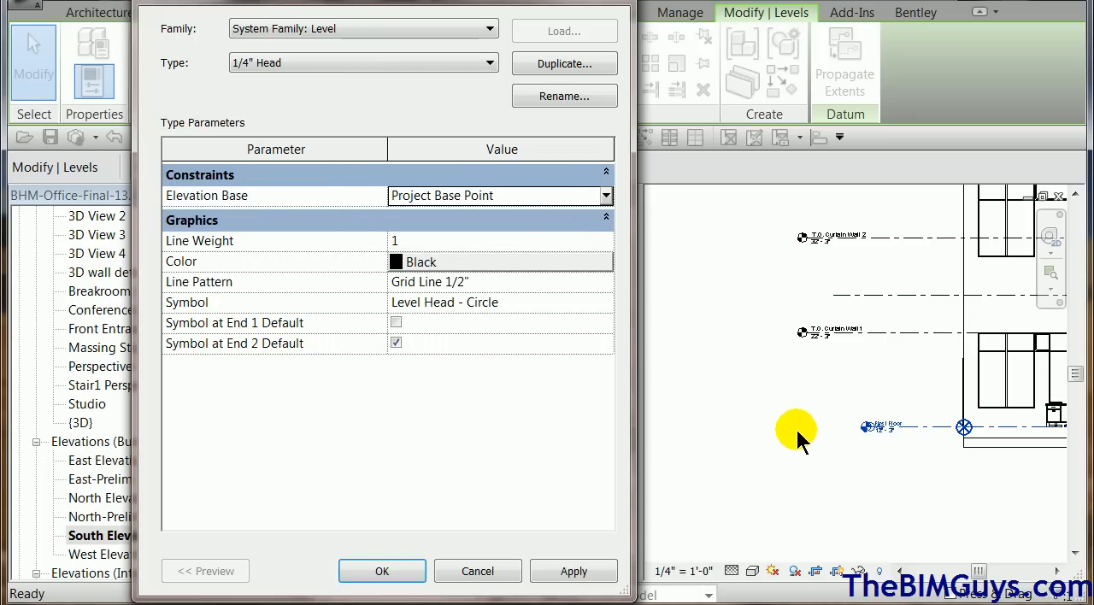
{"action": "left_click", "coordinate": [394, 575]}
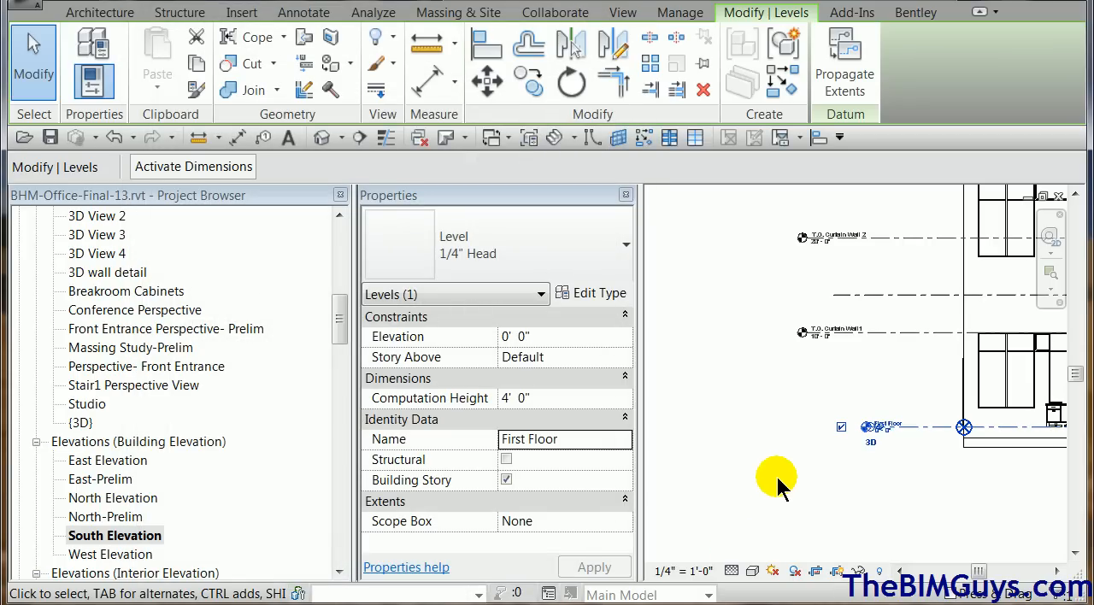
{"action": "left_click", "coordinate": [778, 485]}
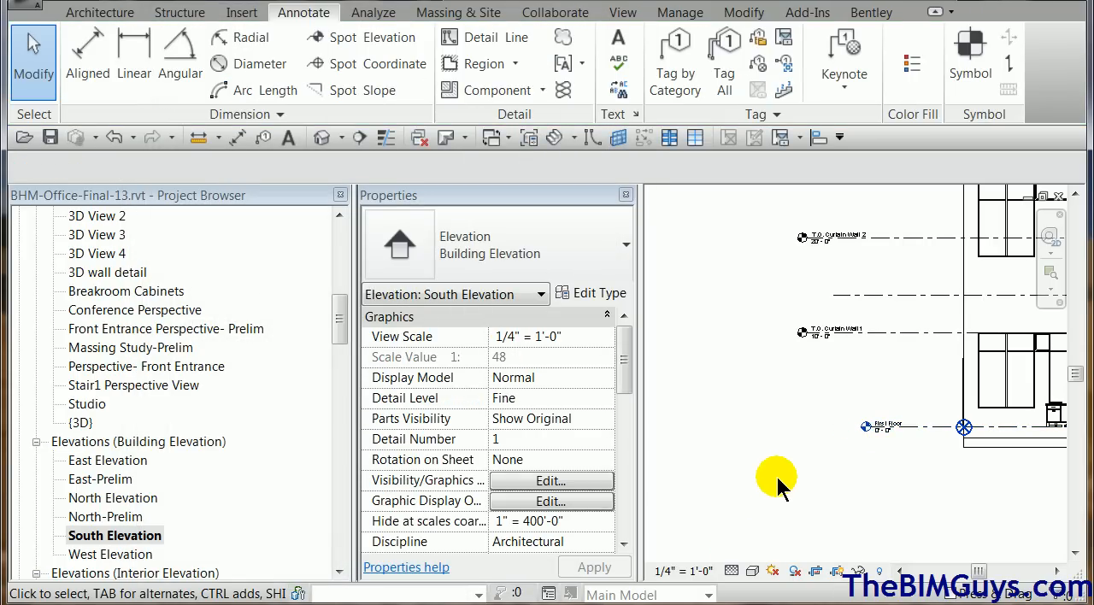
Examine the First Floor elevation label and the survey point's coordinates in the South Elevation.
{"action": "scroll", "coordinate": [778, 485], "scroll_direction": "up", "scroll_amount": 3}
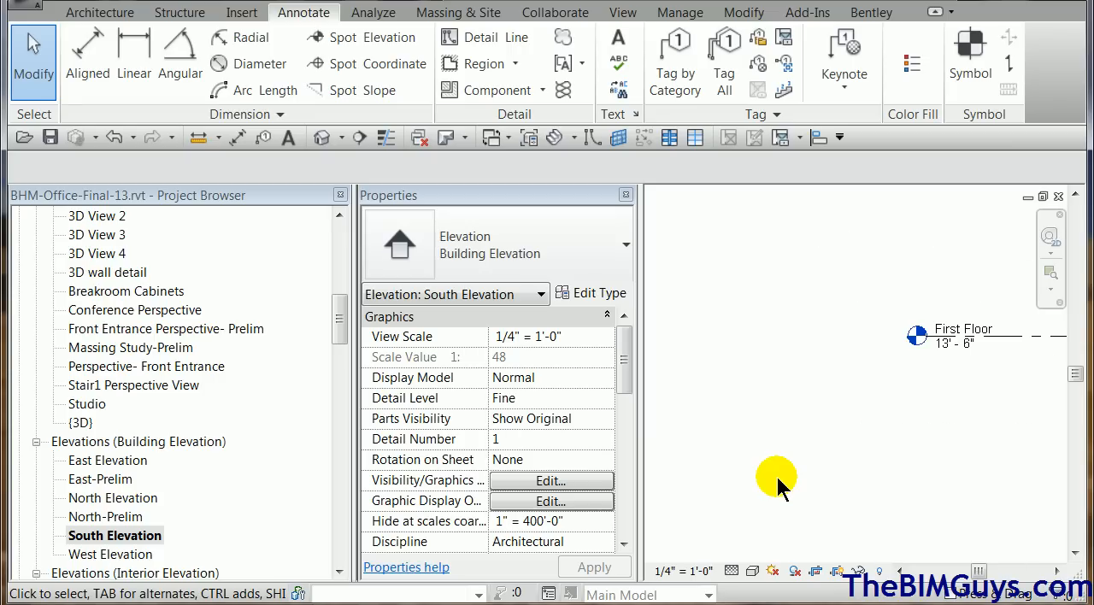
{"action": "scroll", "coordinate": [795, 420], "scroll_direction": "down", "scroll_amount": 3}
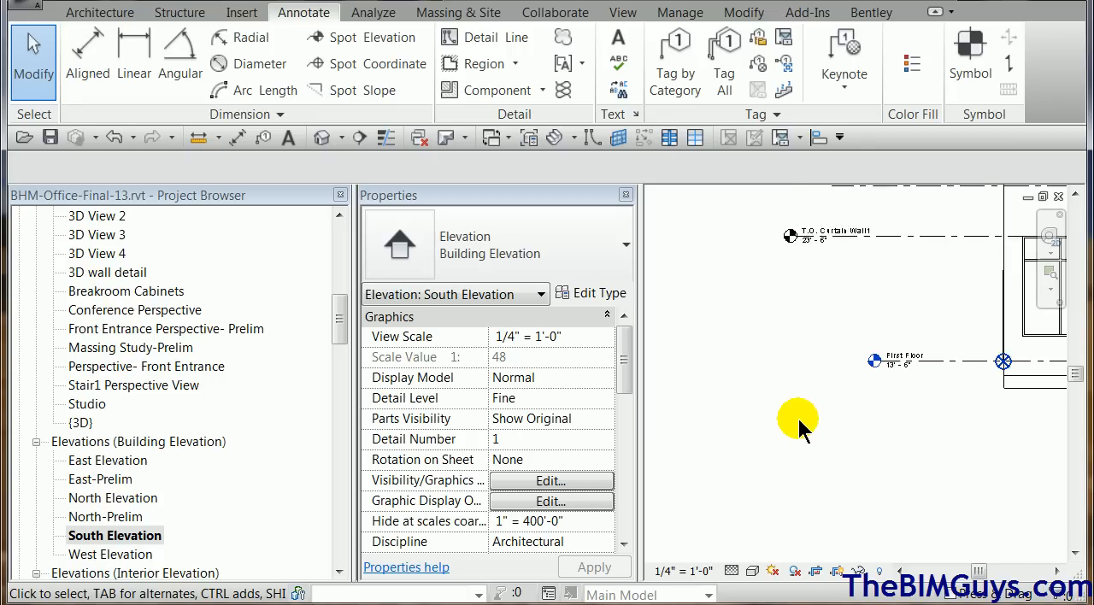
{"action": "scroll", "coordinate": [794, 435], "scroll_direction": "down", "scroll_amount": 2}
{"action": "middle_click_drag", "start_coordinate": [786, 464], "coordinate": [921, 425]}
{"action": "scroll", "coordinate": [914, 431], "scroll_direction": "down", "scroll_amount": 2}
{"action": "scroll", "coordinate": [913, 433], "scroll_direction": "down", "scroll_amount": 1}
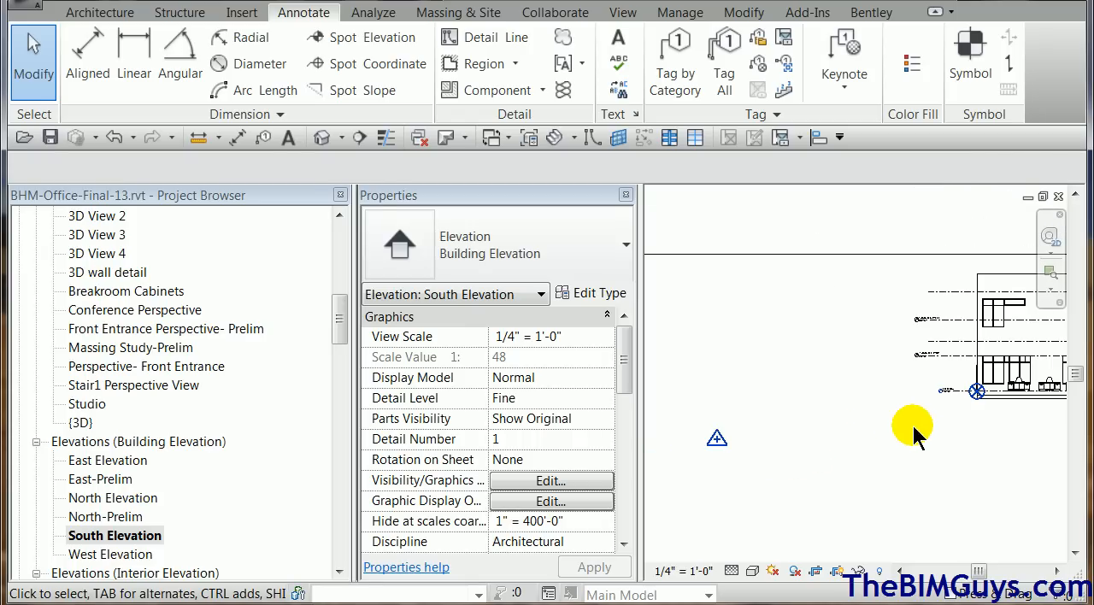
{"action": "left_click", "coordinate": [717, 440]}
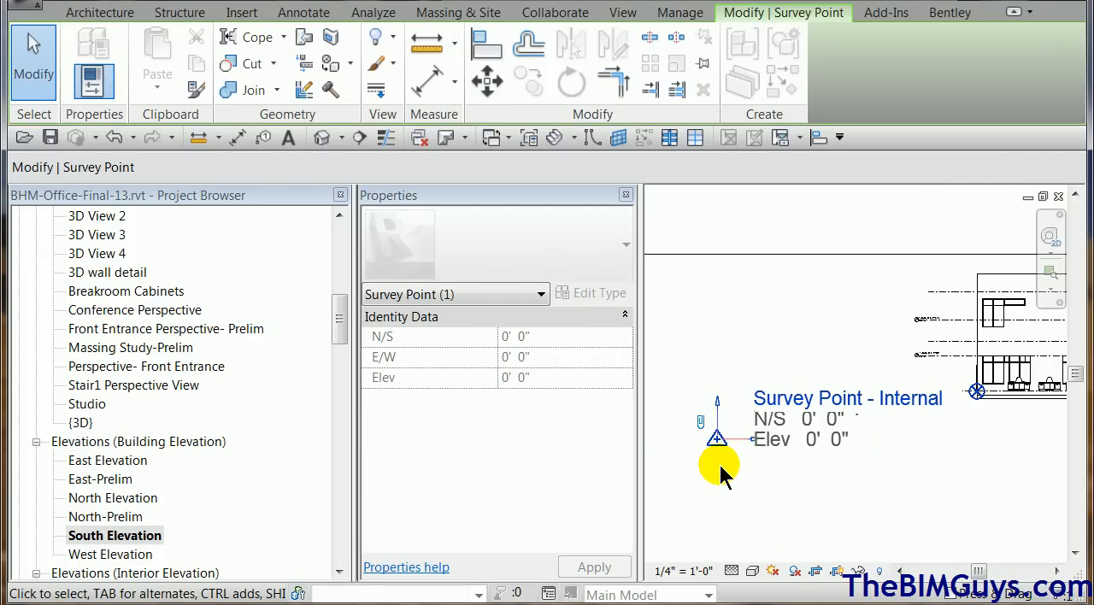
{"action": "left_click", "coordinate": [721, 469]}
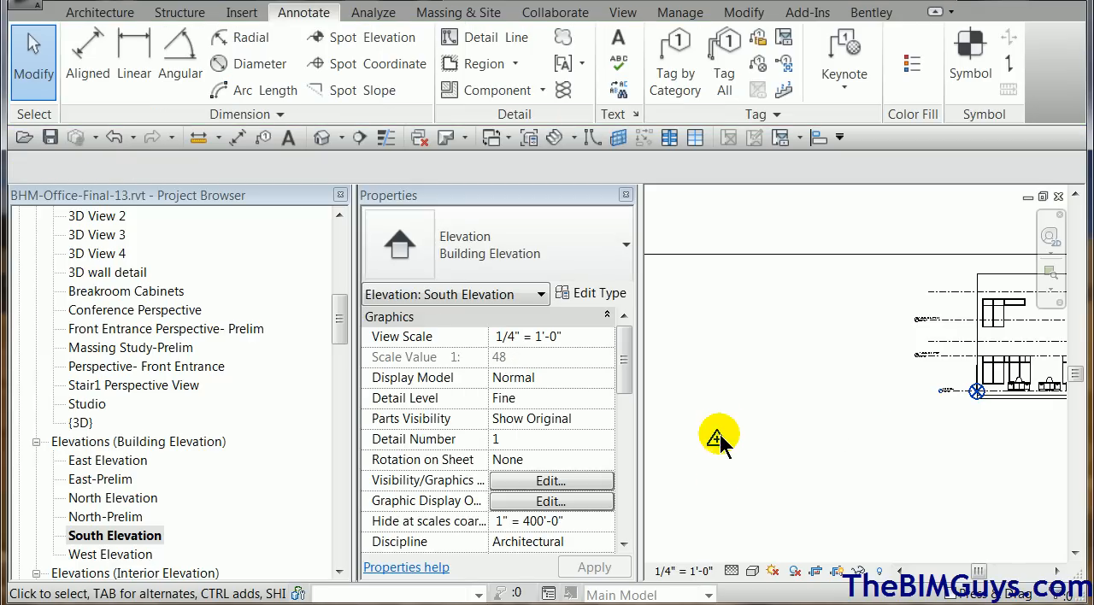
{"action": "left_click", "coordinate": [718, 440]}
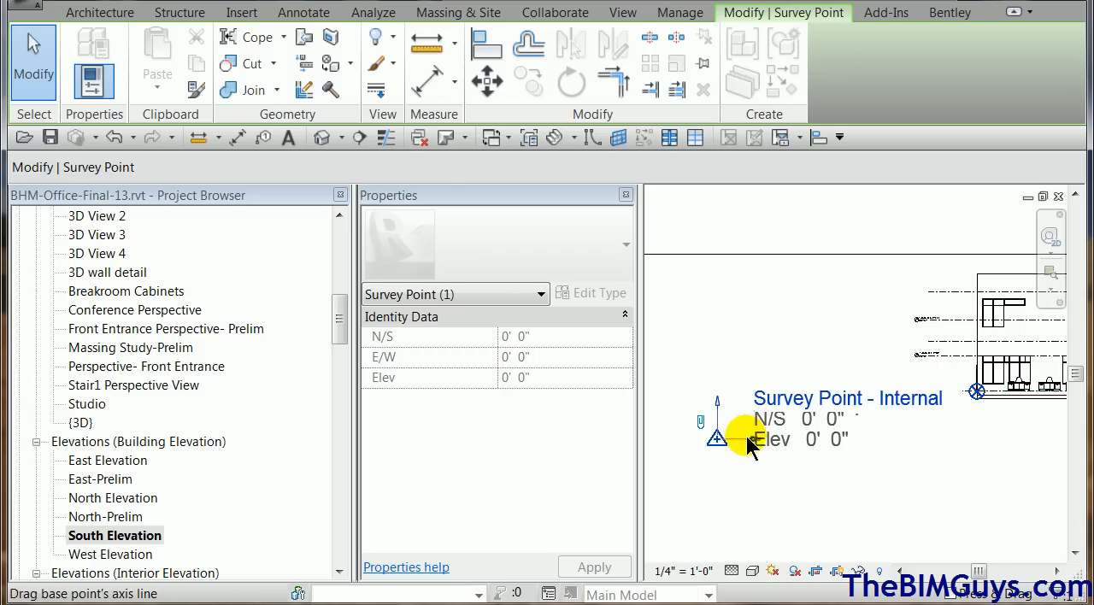
{"action": "key", "text": "Escape"}
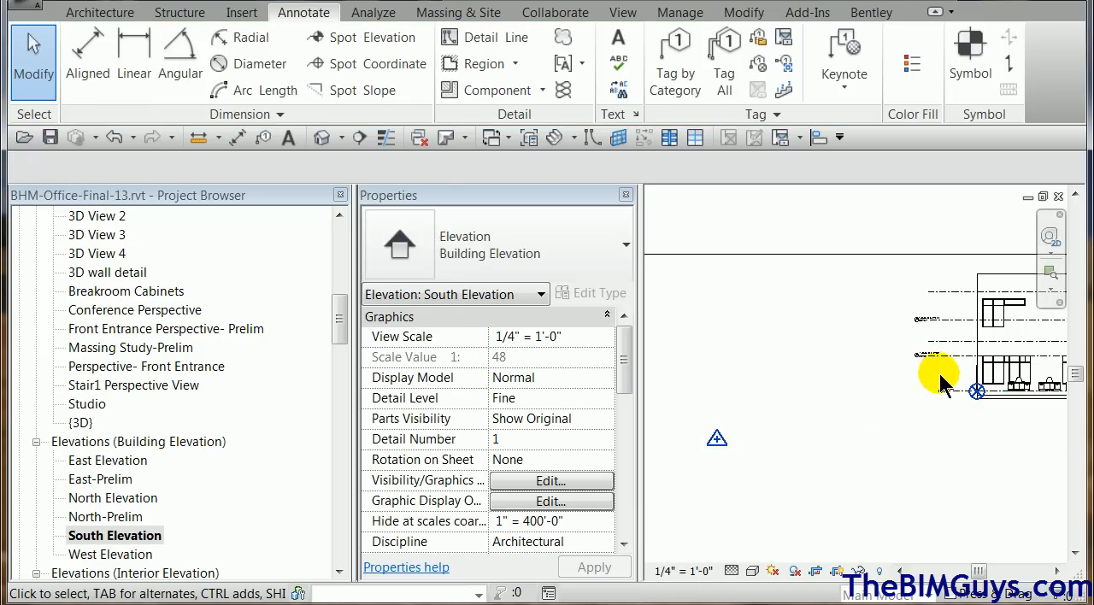
Check the Elevation Base in the First Floor level's type properties and compare it with the level's elevation label.
{"action": "scroll", "coordinate": [943, 376], "scroll_direction": "up", "scroll_amount": 3}
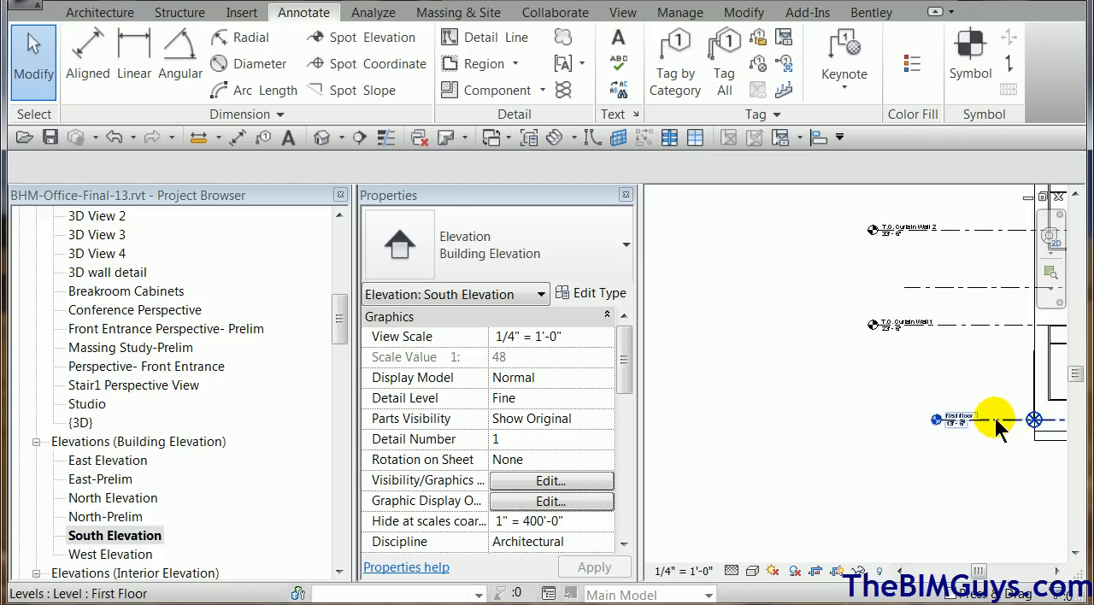
{"action": "left_click", "coordinate": [996, 421]}
{"action": "left_click", "coordinate": [609, 295]}
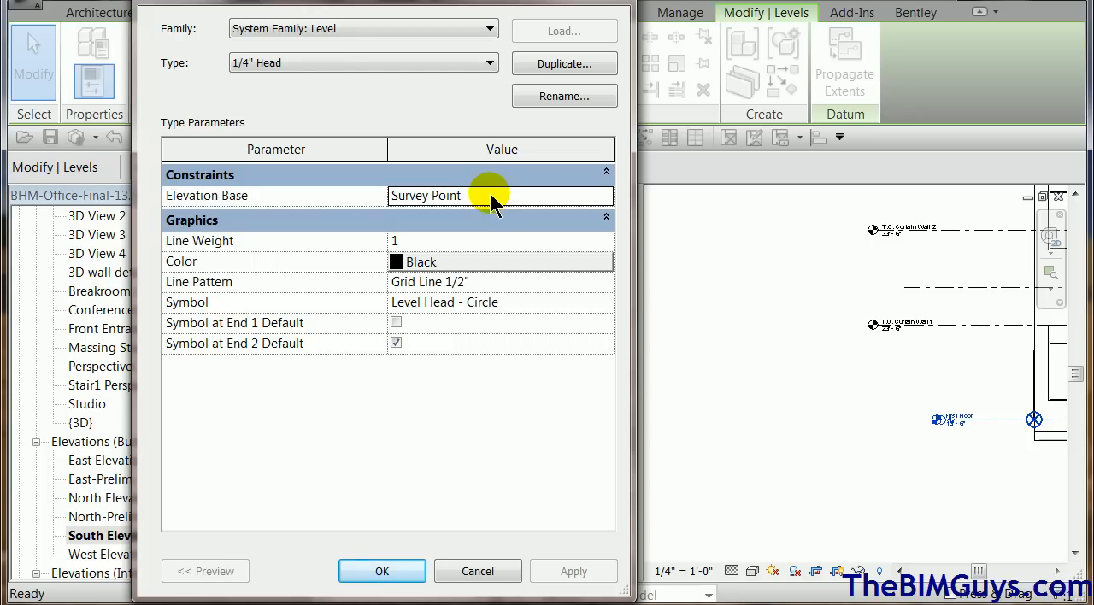
{"action": "left_click", "coordinate": [382, 572]}
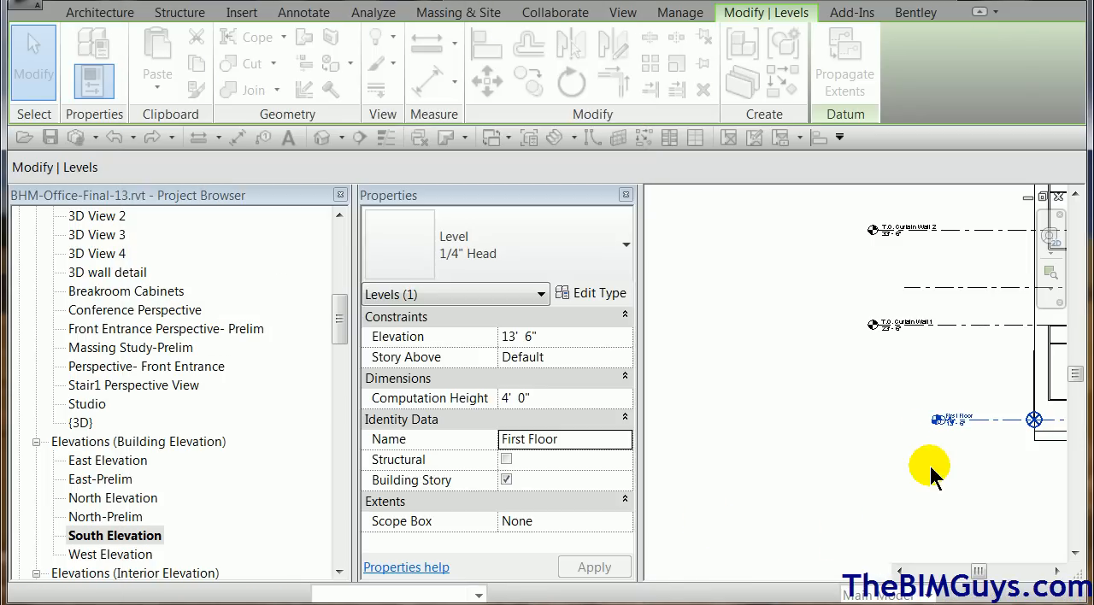
{"action": "left_click", "coordinate": [958, 456]}
{"action": "scroll", "coordinate": [962, 432], "scroll_direction": "up", "scroll_amount": 3}
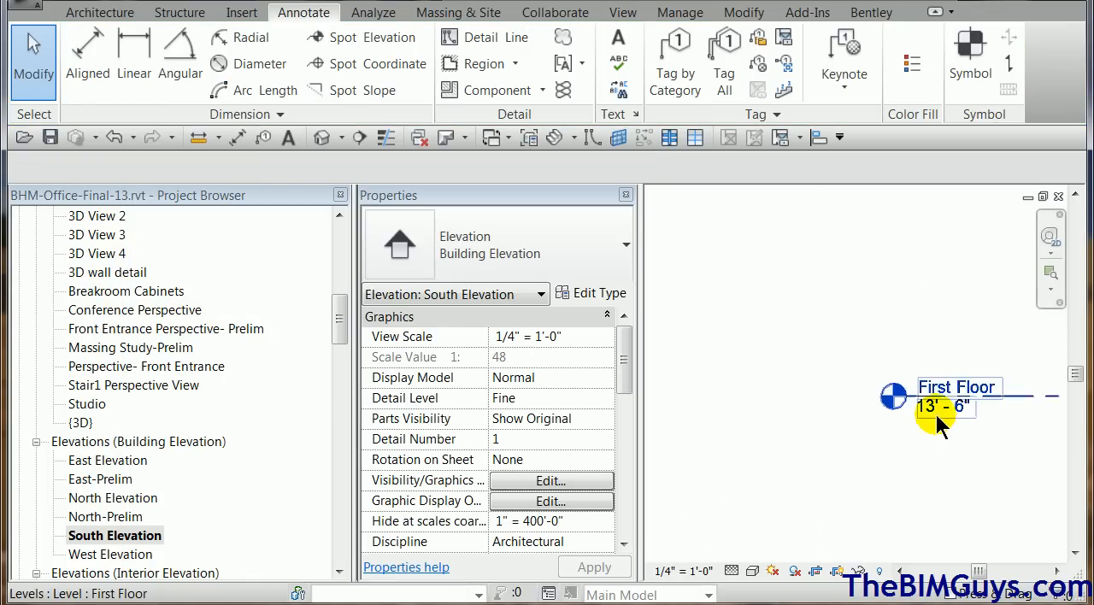
Set the Elevation Base of the First Floor level's 1/4" Head type back to Project Base Point.
{"action": "scroll", "coordinate": [765, 440], "scroll_direction": "down", "scroll_amount": 3}
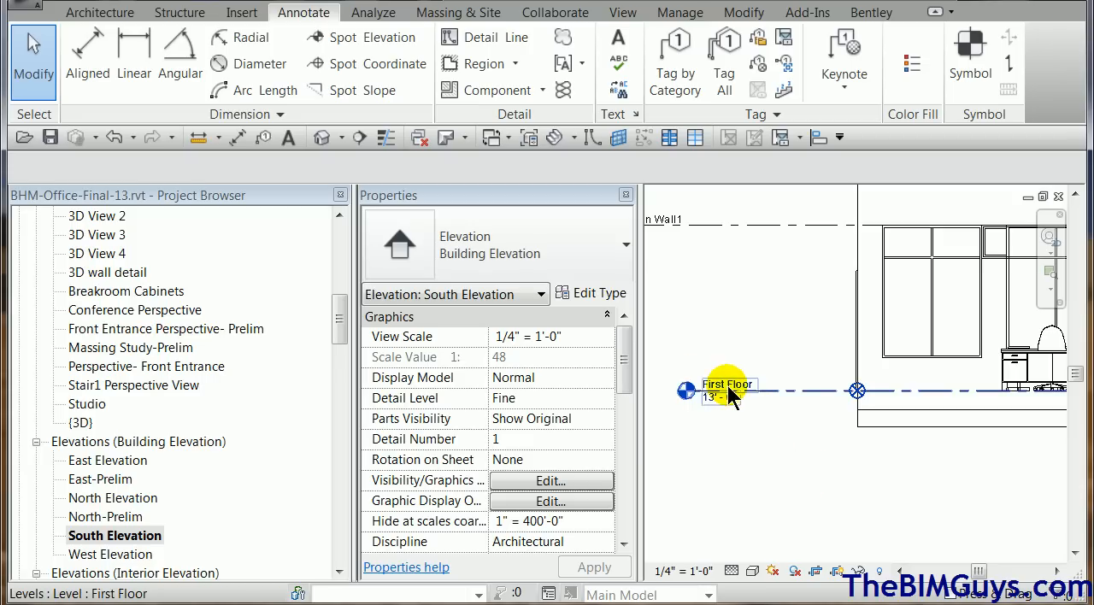
{"action": "scroll", "coordinate": [776, 447], "scroll_direction": "down", "scroll_amount": 2}
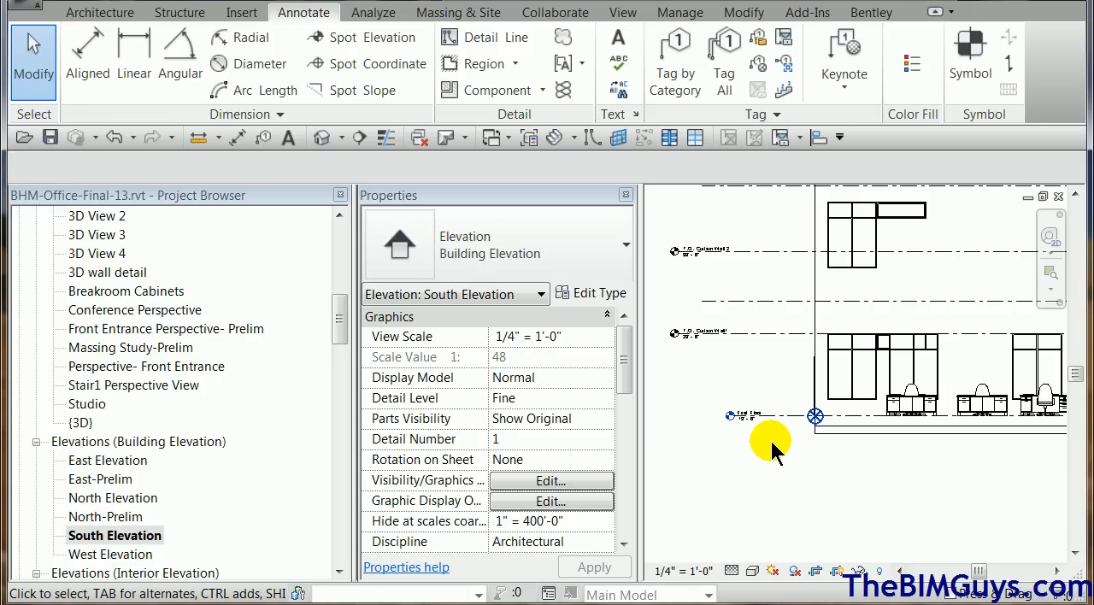
{"action": "middle_click_drag", "start_coordinate": [780, 460], "coordinate": [823, 429]}
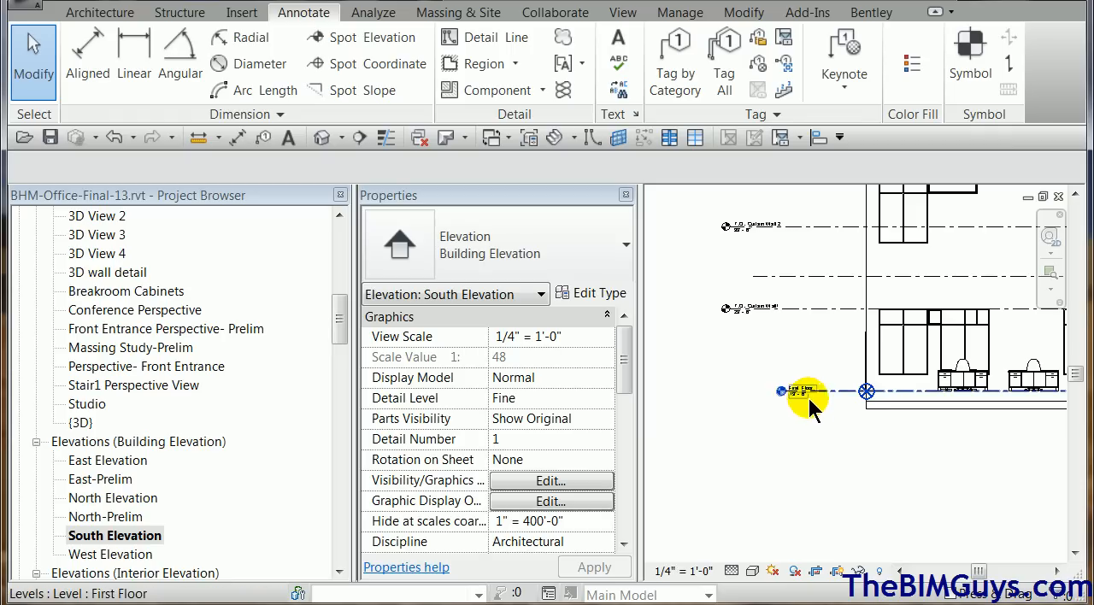
{"action": "scroll", "coordinate": [809, 409], "scroll_direction": "up", "scroll_amount": 2}
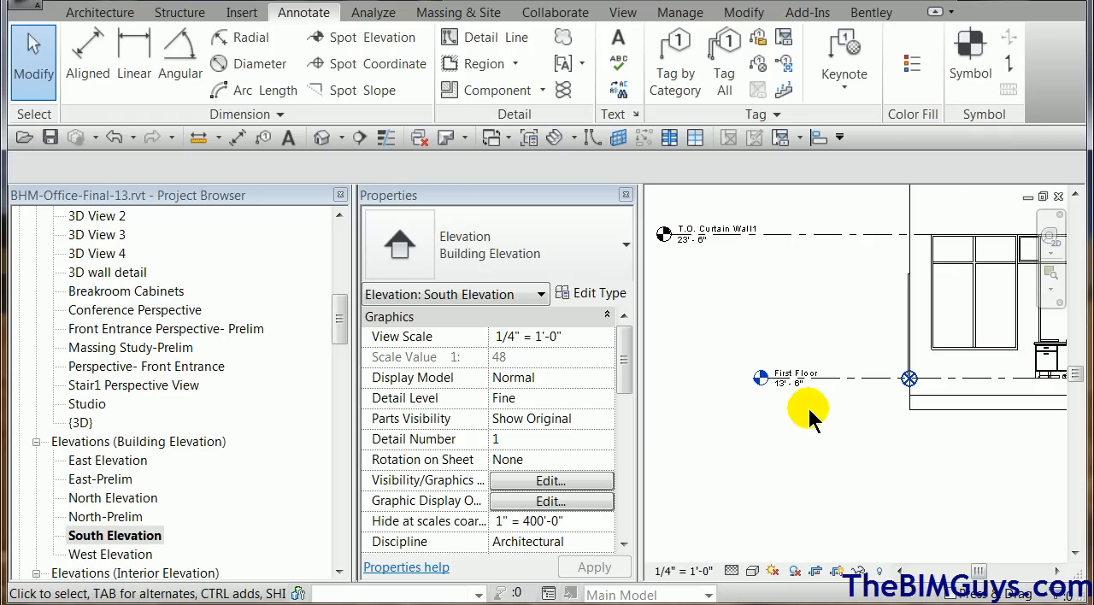
{"action": "left_click", "coordinate": [847, 381]}
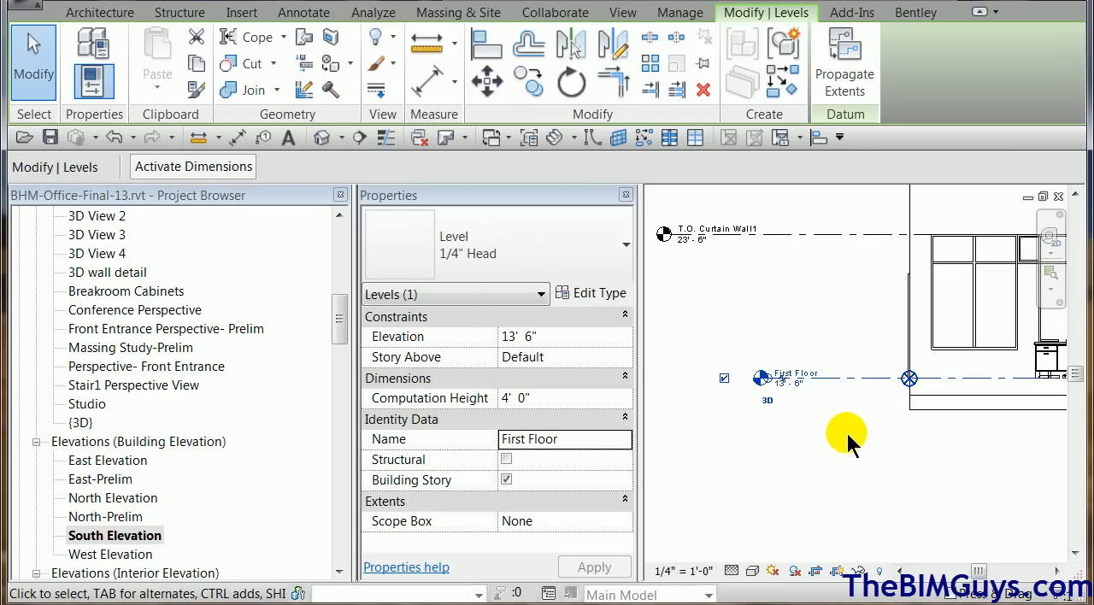
{"action": "left_click", "coordinate": [613, 301]}
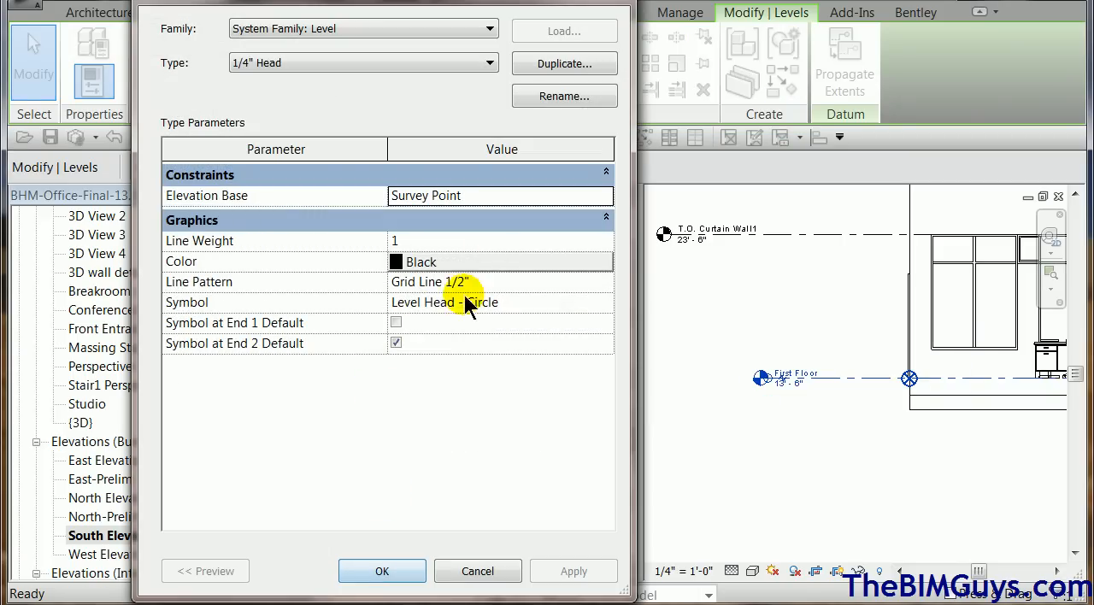
{"action": "left_click", "coordinate": [597, 199]}
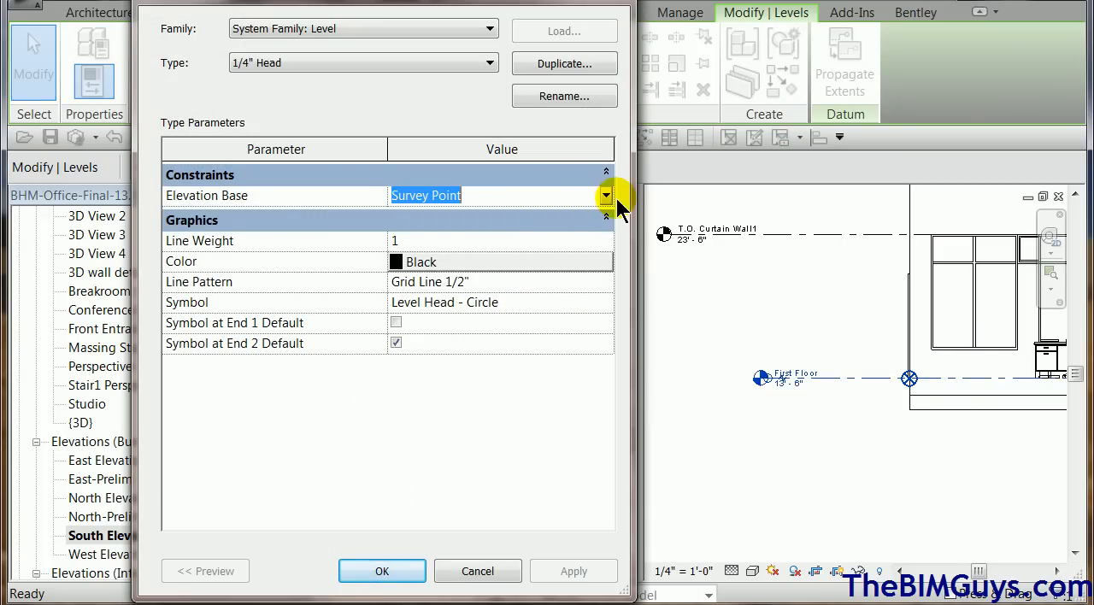
{"action": "left_click", "coordinate": [606, 199]}
{"action": "left_click", "coordinate": [590, 213]}
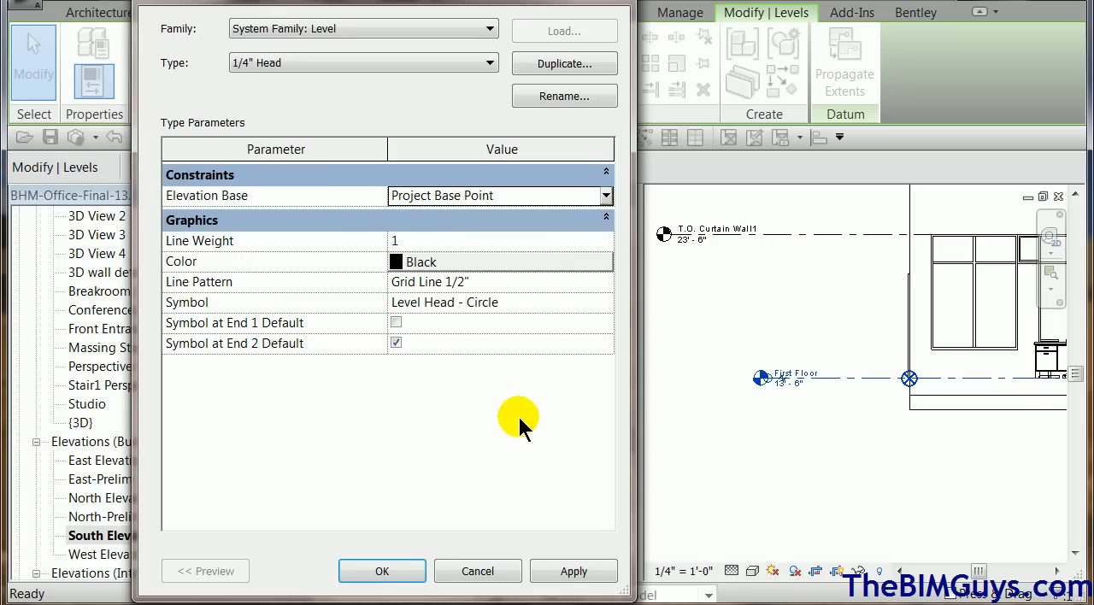
{"action": "left_click", "coordinate": [398, 574]}
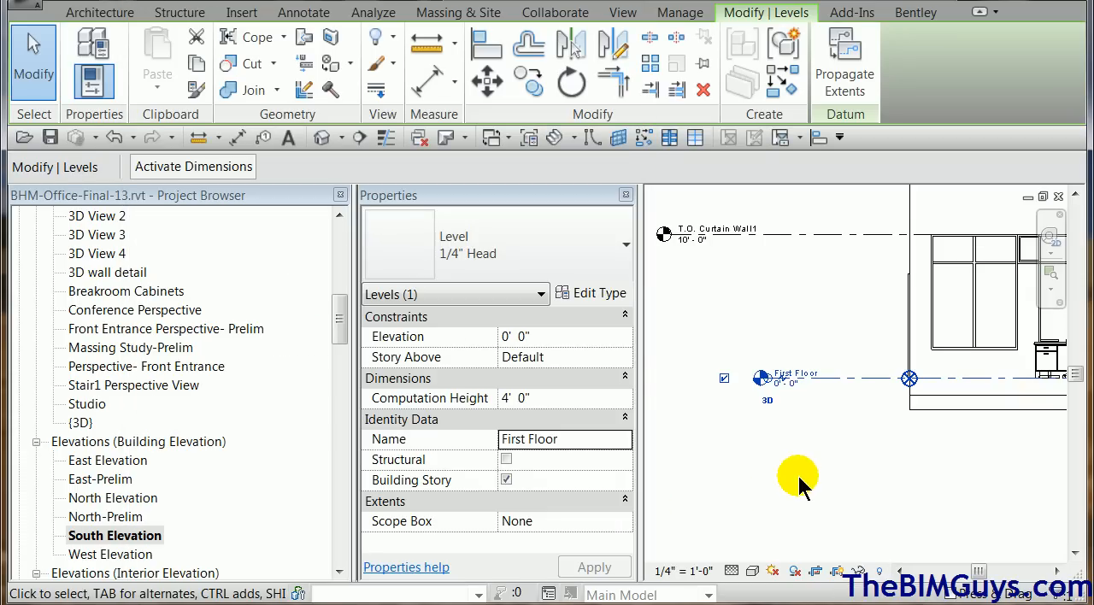
{"action": "left_click", "coordinate": [799, 484]}
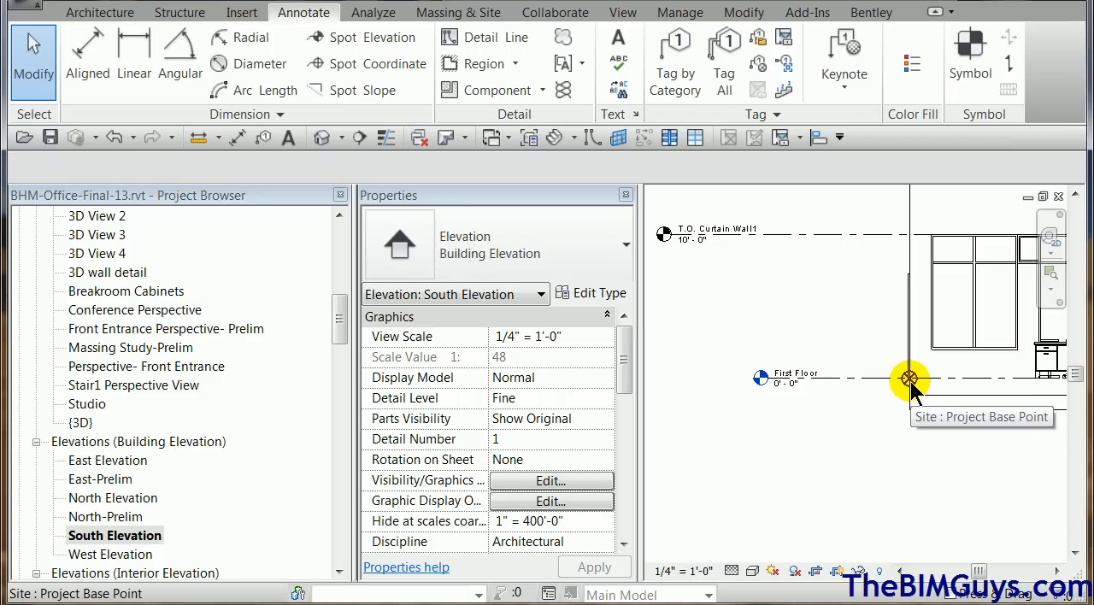
Unclip the project base point and move it 100' straight down in the South Elevation.
{"action": "left_click", "coordinate": [910, 385]}
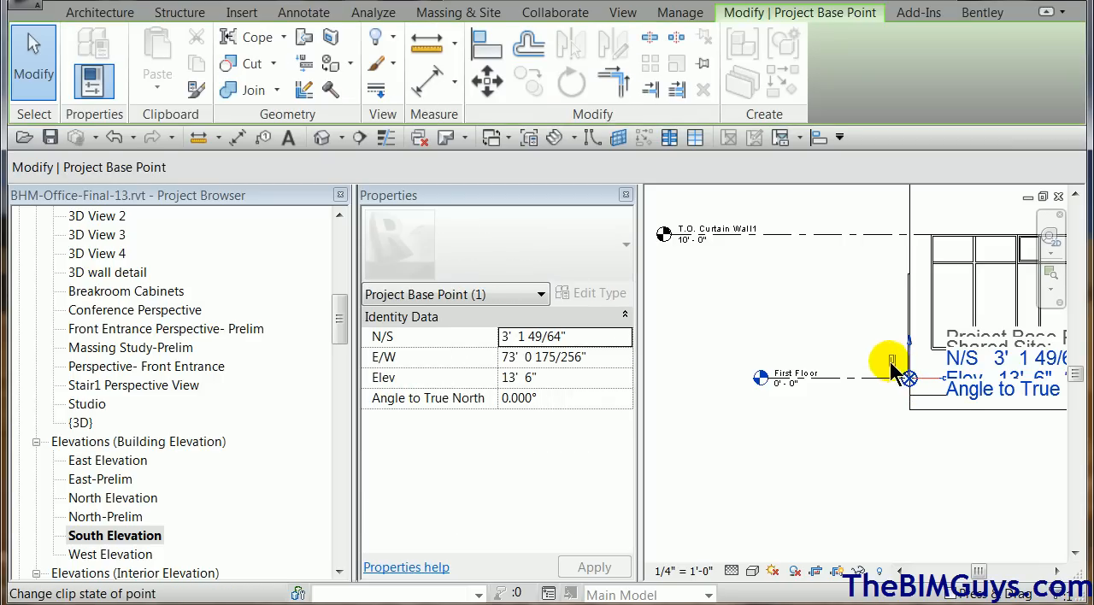
{"action": "left_click", "coordinate": [889, 360]}
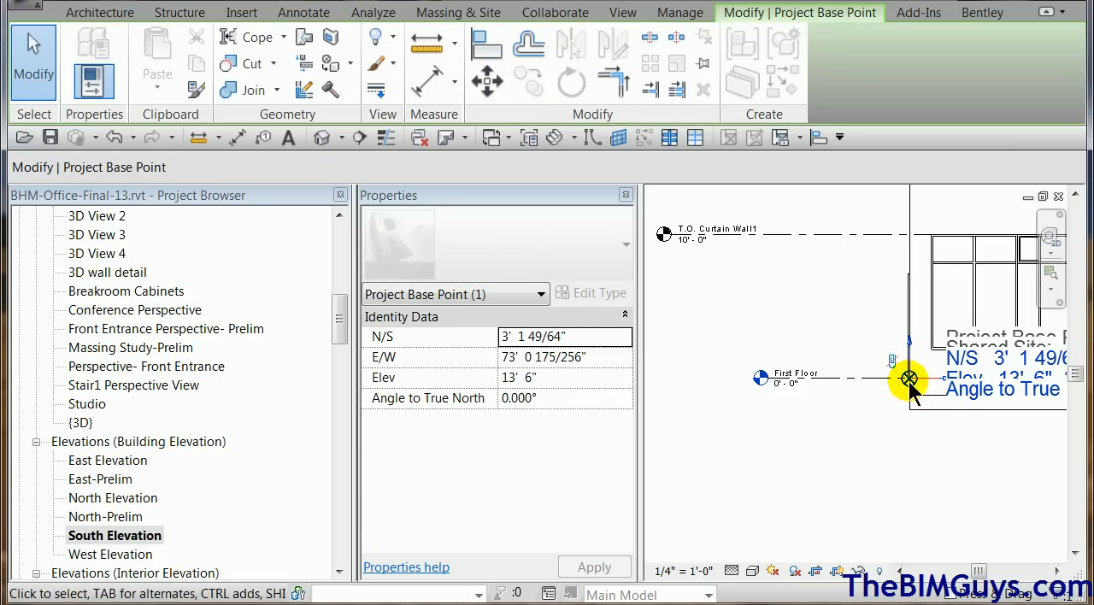
{"action": "left_click", "coordinate": [493, 86]}
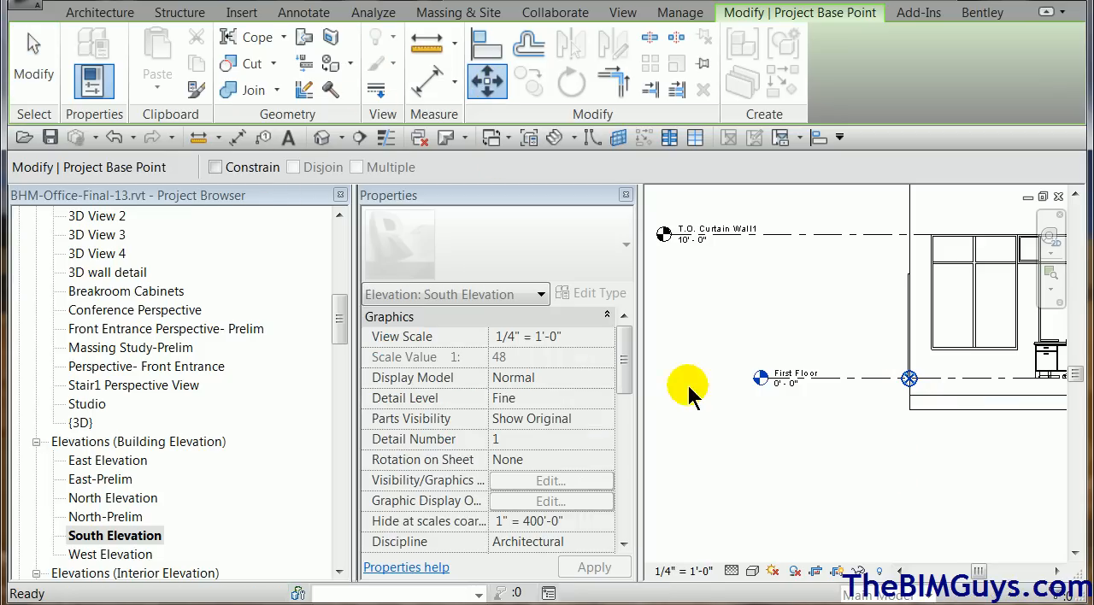
{"action": "left_click", "coordinate": [867, 381]}
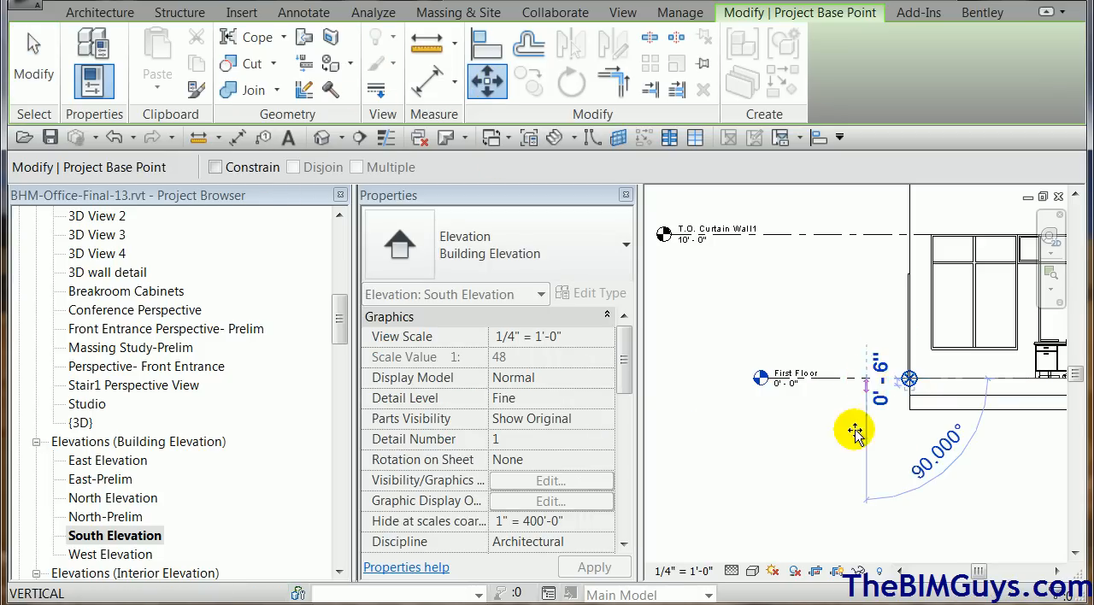
{"action": "type", "text": "1"}
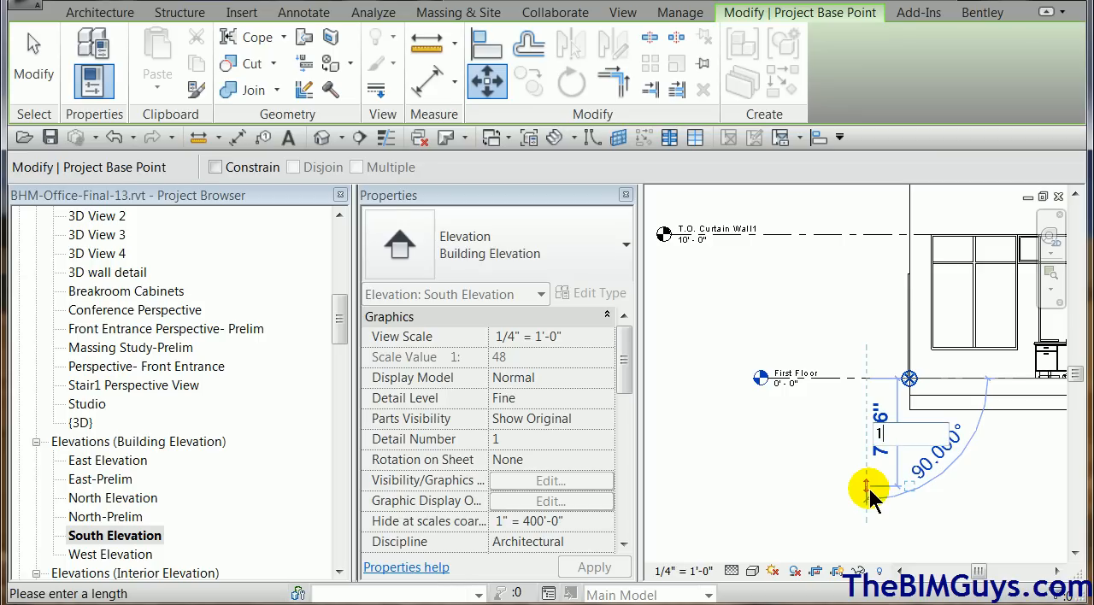
{"action": "type", "text": "00'"}
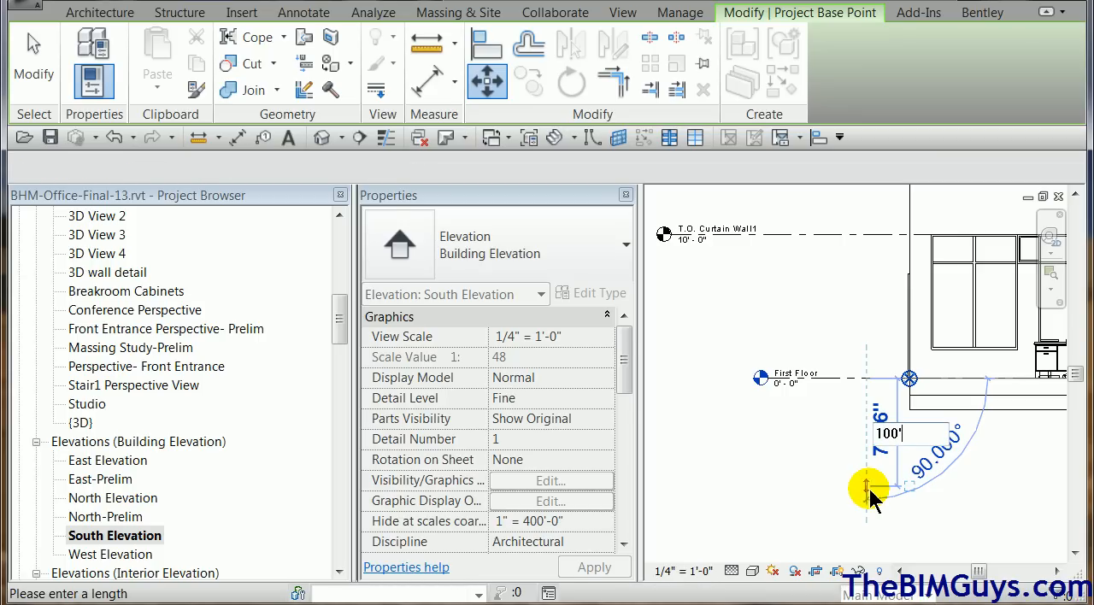
{"action": "key", "text": "Return"}
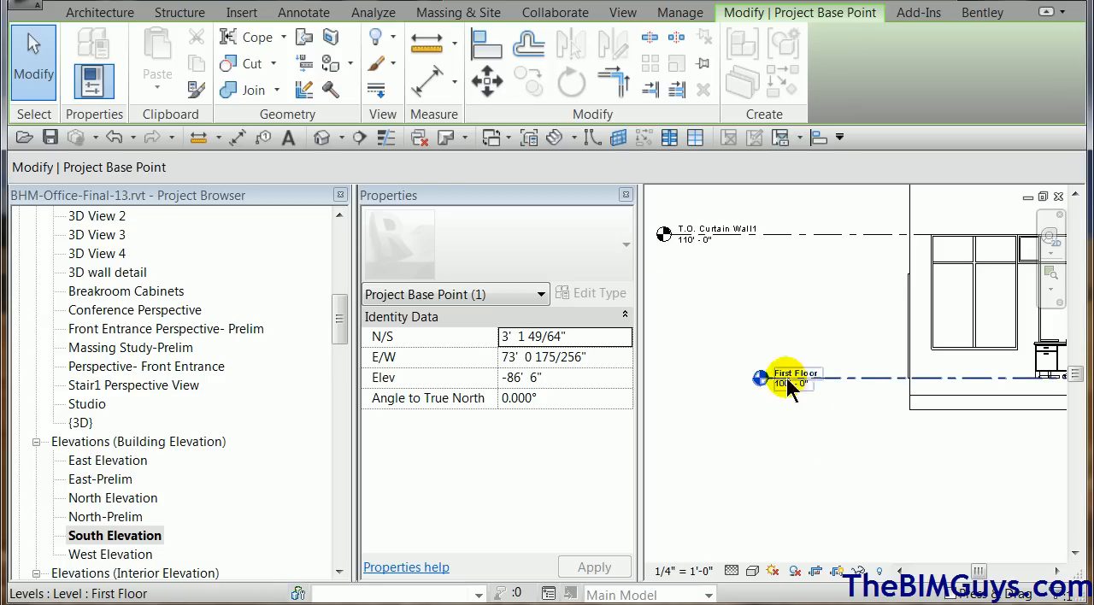
Examine the First Floor level's elevation in its label and properties, and its position relative to the survey point.
{"action": "scroll", "coordinate": [838, 317], "scroll_direction": "down", "scroll_amount": 3}
{"action": "middle_click_drag", "start_coordinate": [838, 317], "coordinate": [855, 492]}
{"action": "middle_click_drag", "start_coordinate": [872, 334], "coordinate": [860, 273]}
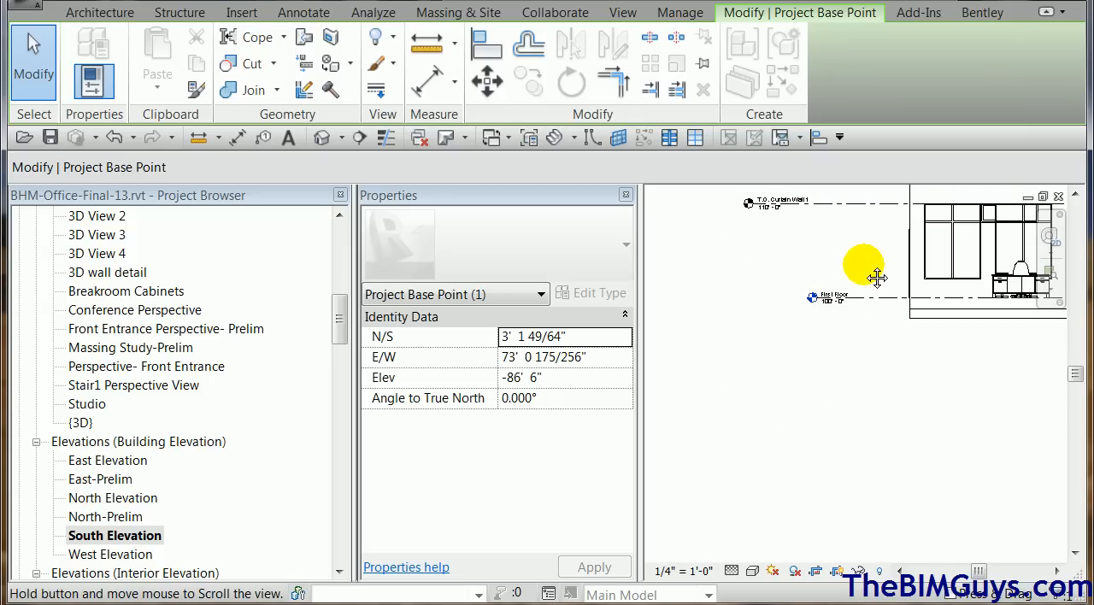
{"action": "middle_click_drag", "start_coordinate": [884, 342], "coordinate": [881, 372]}
{"action": "scroll", "coordinate": [904, 400], "scroll_direction": "down", "scroll_amount": 3}
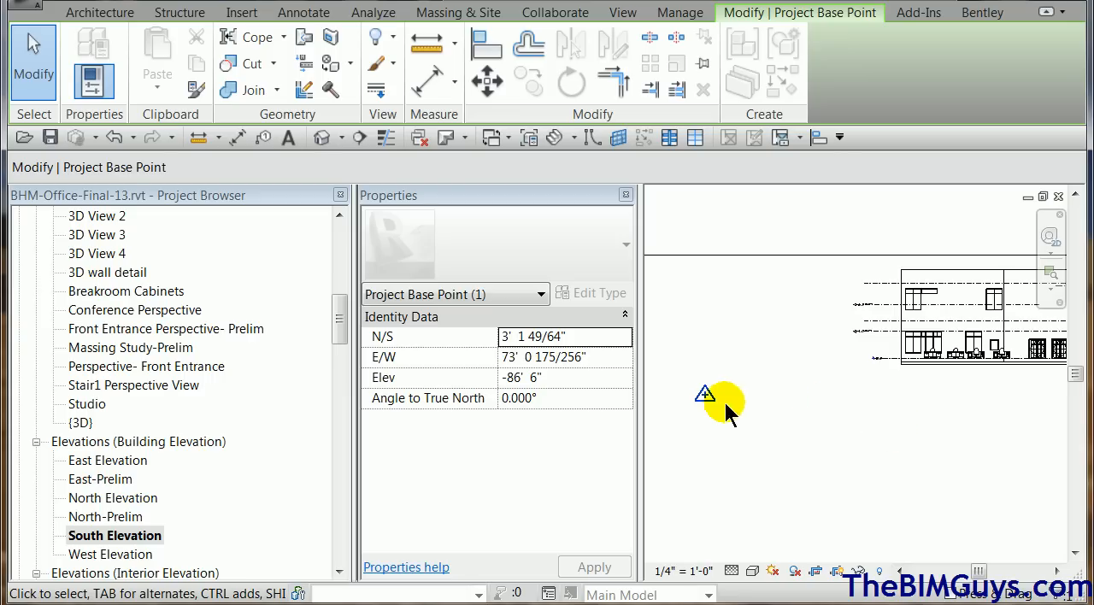
{"action": "left_click", "coordinate": [886, 359]}
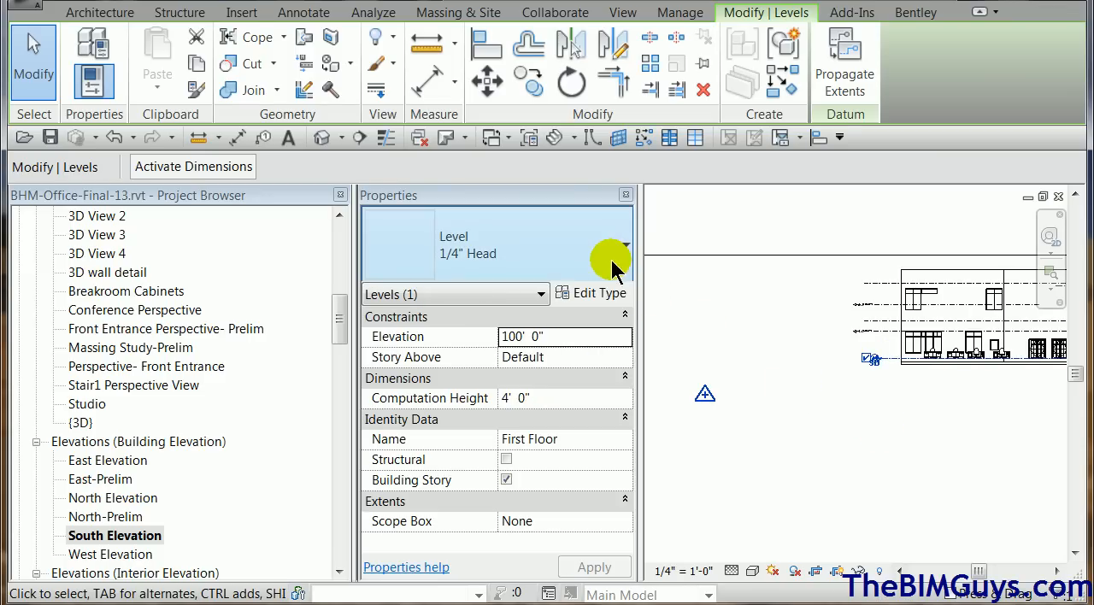
{"action": "left_click", "coordinate": [878, 403]}
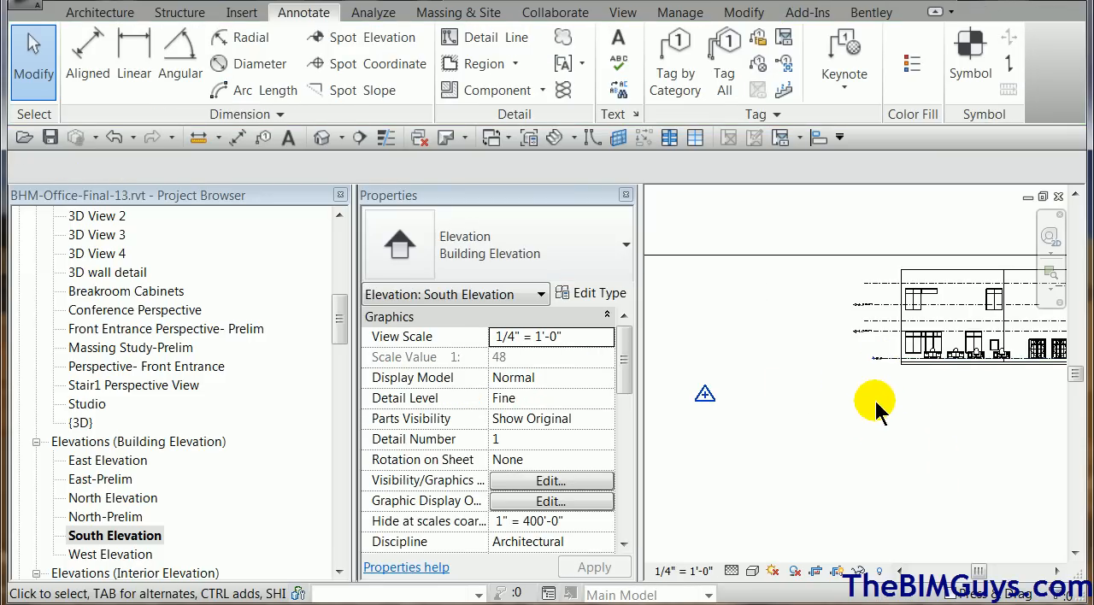
Place a Crosshair (Project) spot elevation with a leader at the lower-left corner of the window above the First Floor level.
{"action": "scroll", "coordinate": [898, 342], "scroll_direction": "up", "scroll_amount": 5}
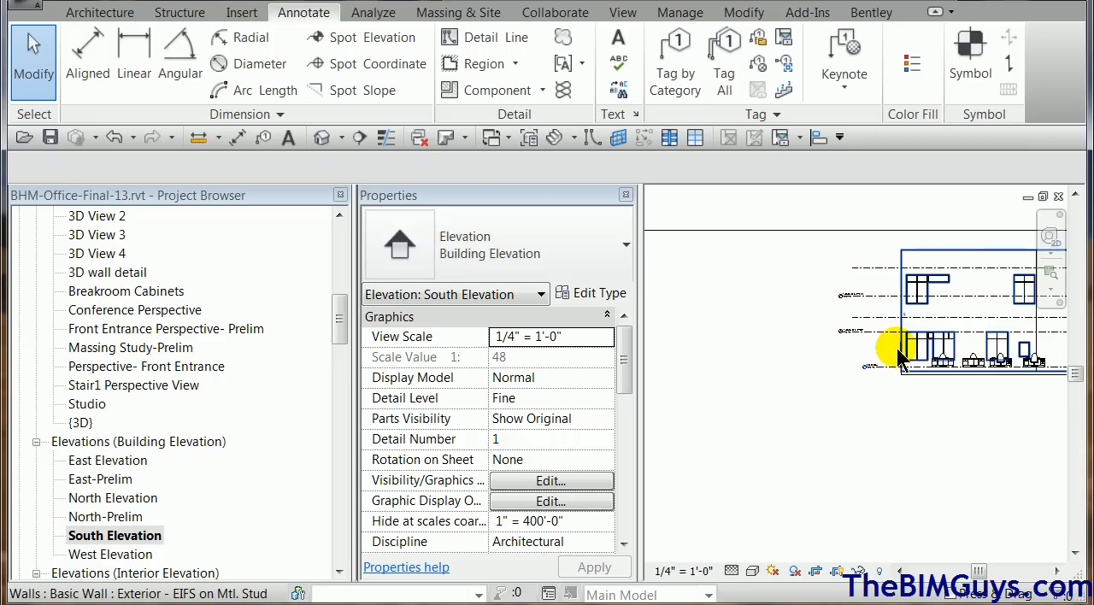
{"action": "scroll", "coordinate": [897, 368], "scroll_direction": "up", "scroll_amount": 2}
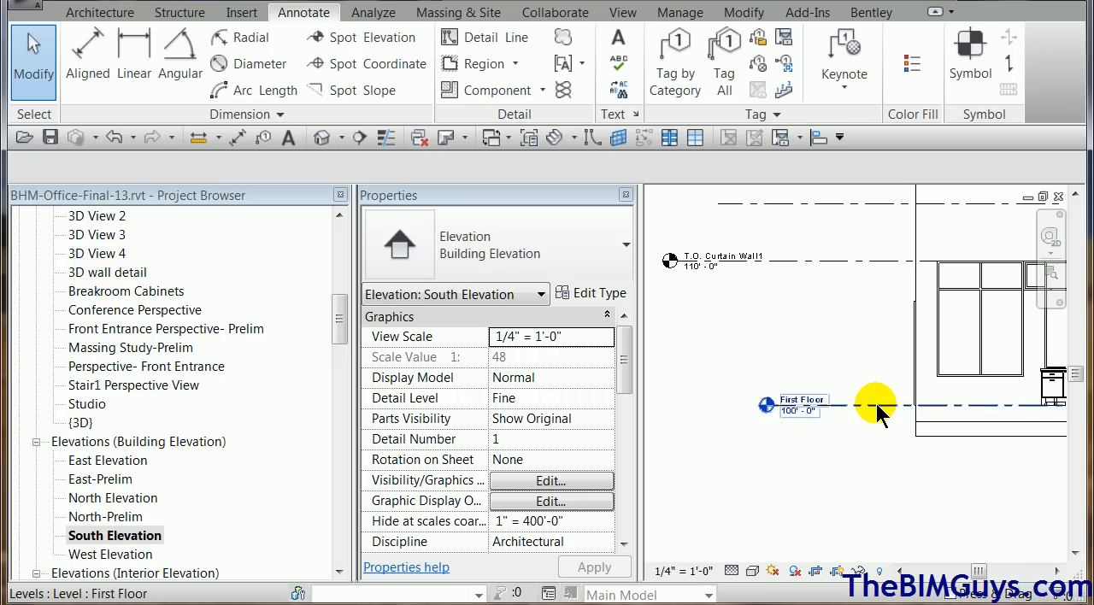
{"action": "left_click", "coordinate": [368, 41]}
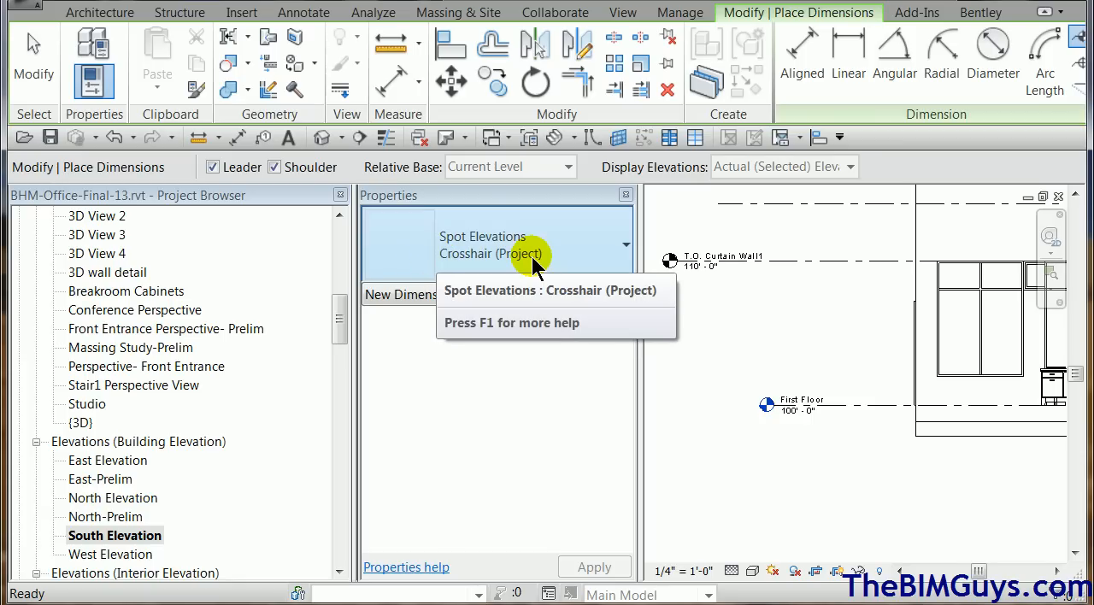
{"action": "left_click", "coordinate": [939, 377]}
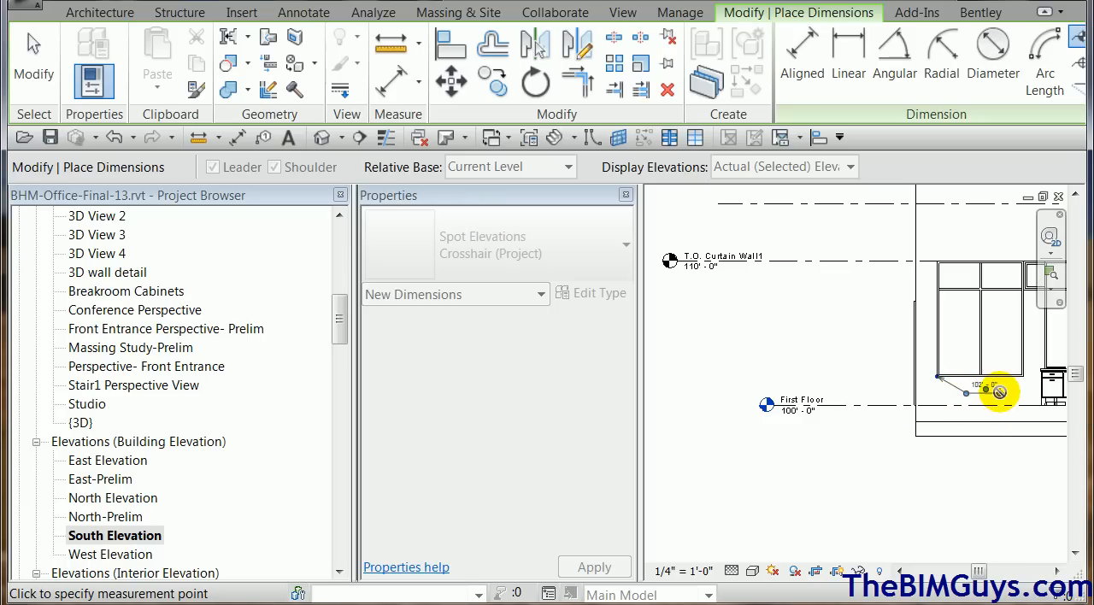
{"action": "left_click", "coordinate": [997, 391]}
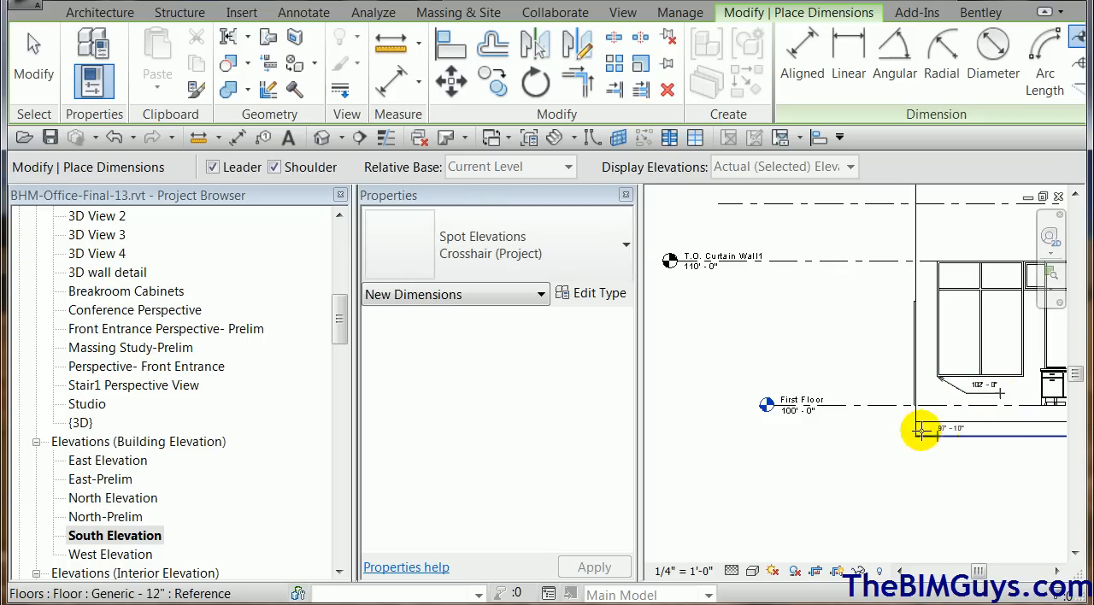
Duplicate the Crosshair (Project) spot elevation type under the name Crosshair sur.
{"action": "scroll", "coordinate": [894, 430], "scroll_direction": "up", "scroll_amount": 5}
{"action": "scroll", "coordinate": [894, 430], "scroll_direction": "down", "scroll_amount": 5}
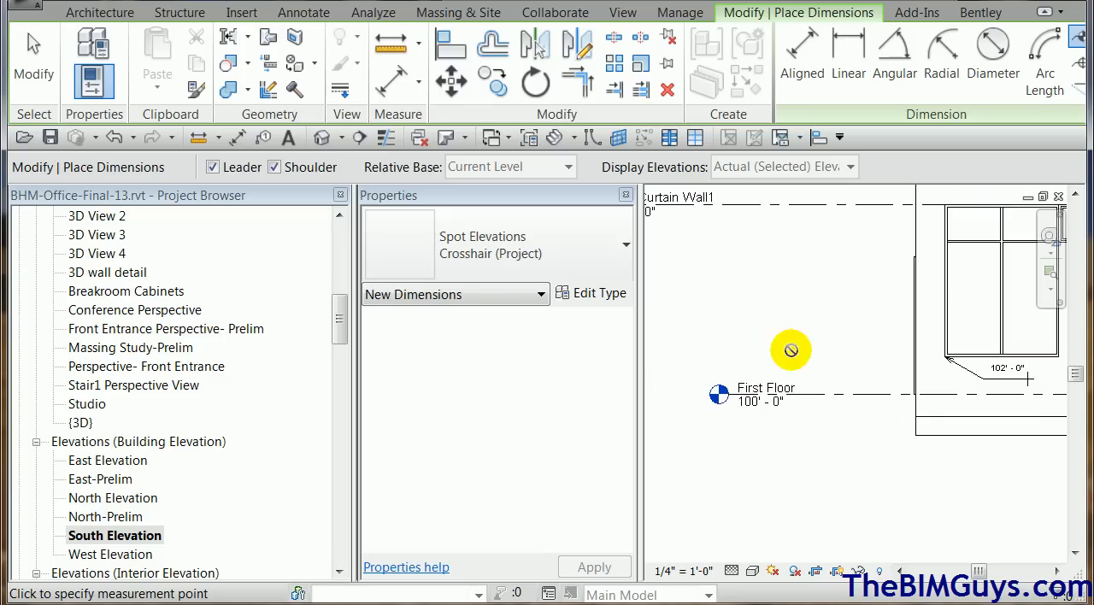
{"action": "left_click", "coordinate": [614, 248]}
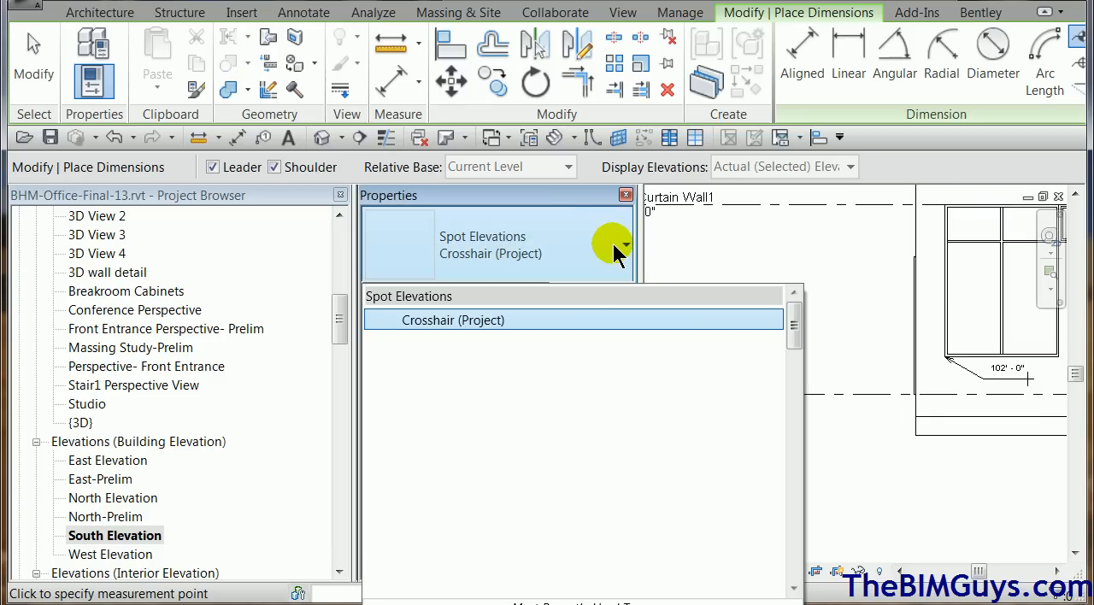
{"action": "left_click", "coordinate": [586, 318]}
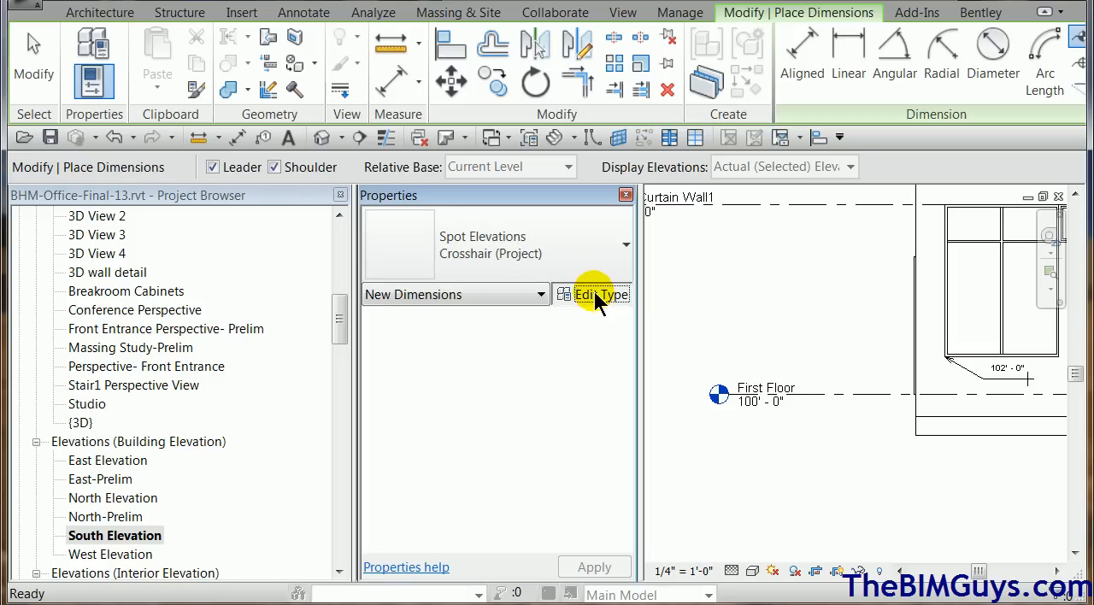
{"action": "left_click", "coordinate": [595, 293]}
{"action": "left_click", "coordinate": [563, 64]}
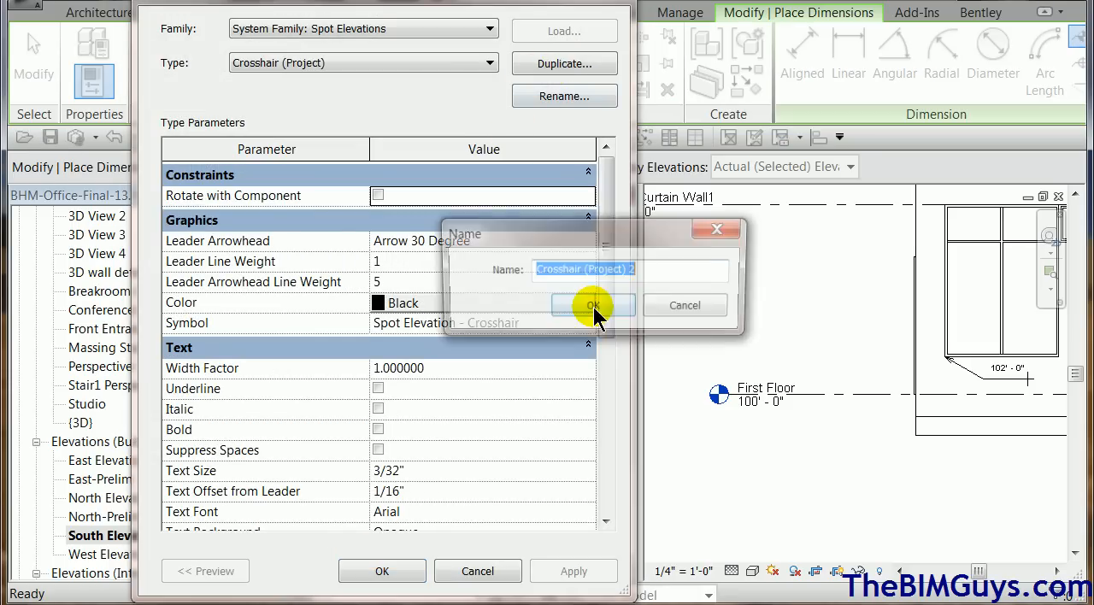
{"action": "left_click_drag", "start_coordinate": [659, 274], "coordinate": [590, 273]}
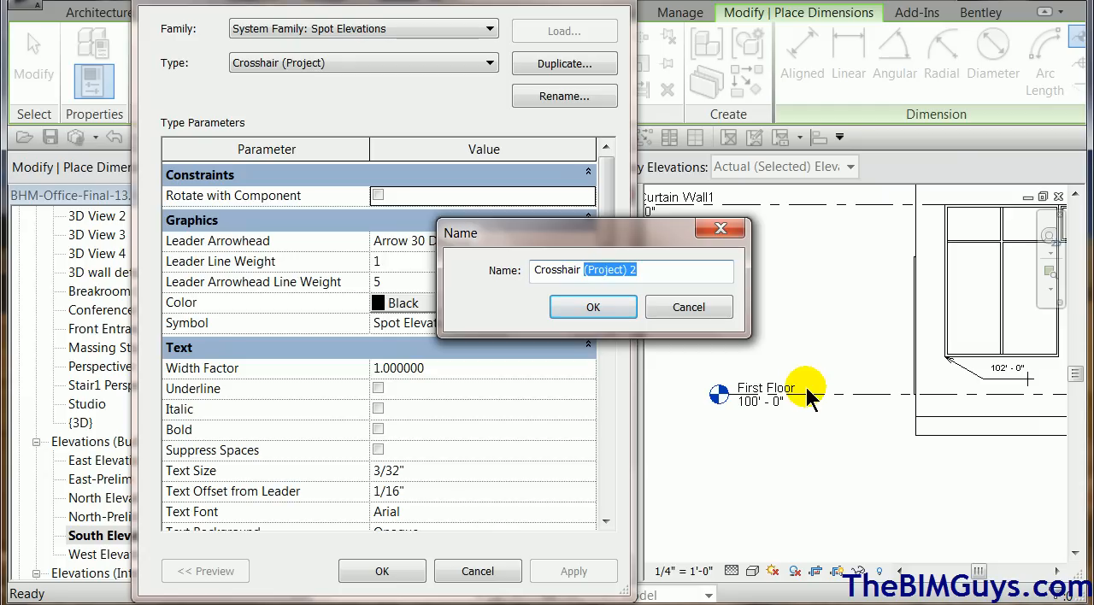
{"action": "type", "text": "su"}
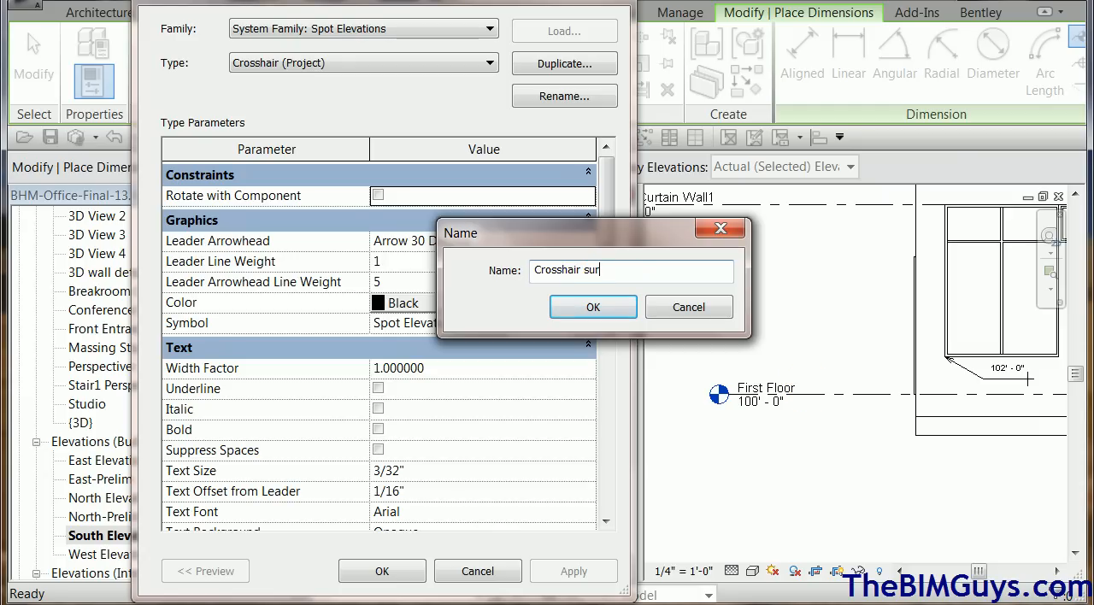
{"action": "left_click", "coordinate": [617, 307]}
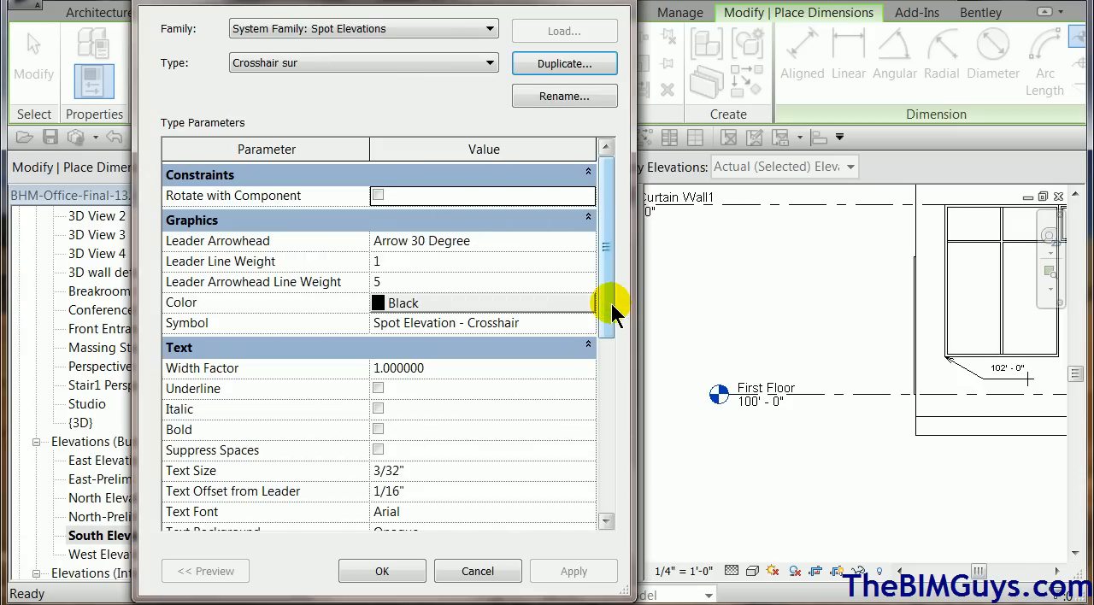
Set the Elevation Origin of the Crosshair sur spot elevation type to Survey Point.
{"action": "left_click_drag", "start_coordinate": [603, 317], "coordinate": [614, 478]}
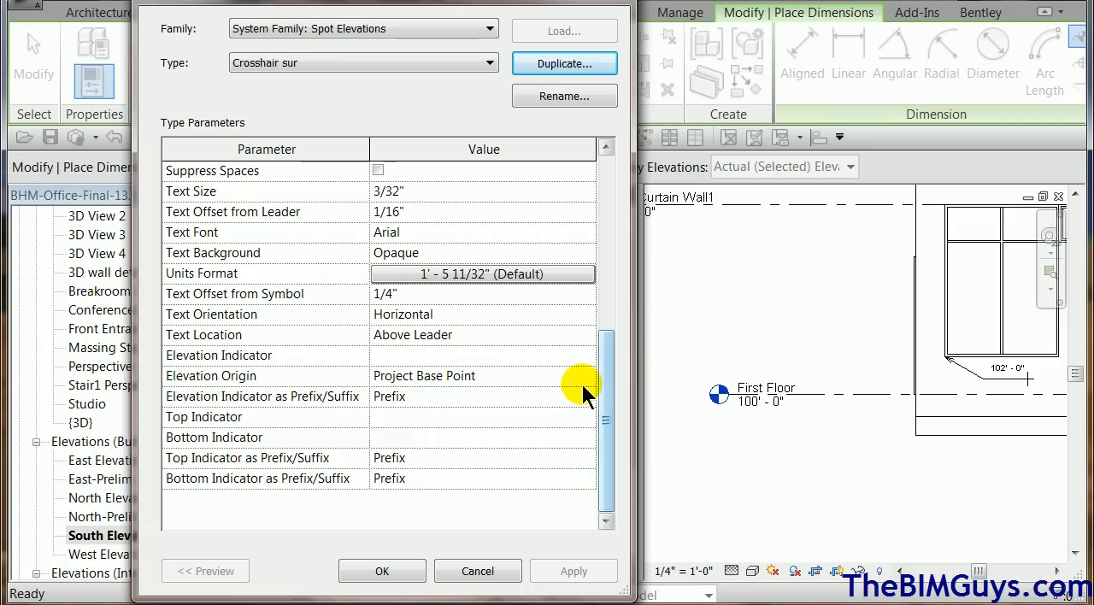
{"action": "left_click", "coordinate": [588, 376]}
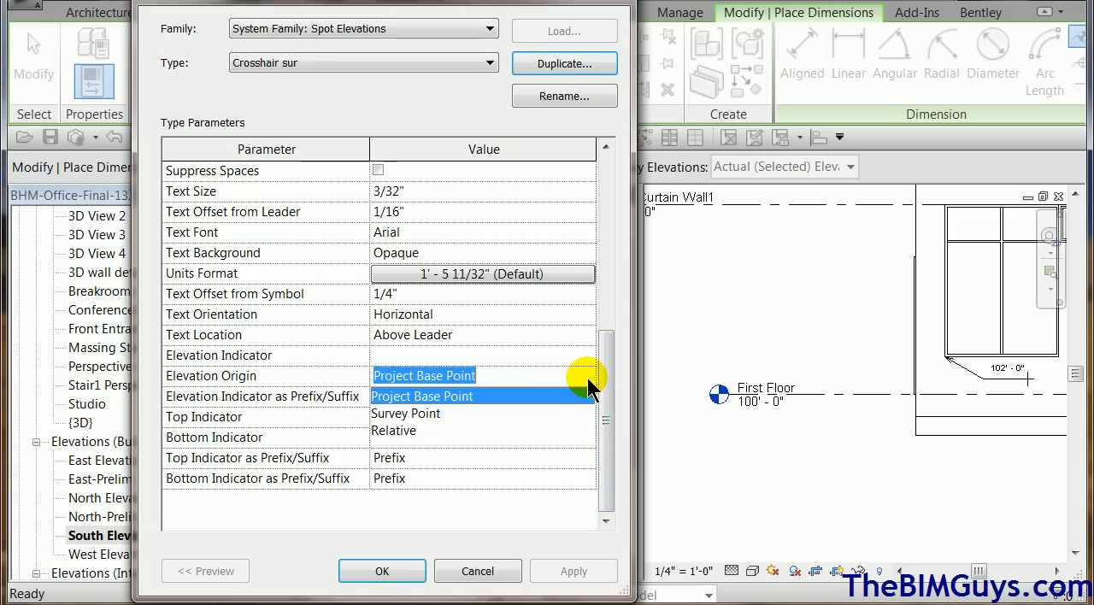
{"action": "left_click", "coordinate": [425, 414]}
{"action": "left_click", "coordinate": [384, 570]}
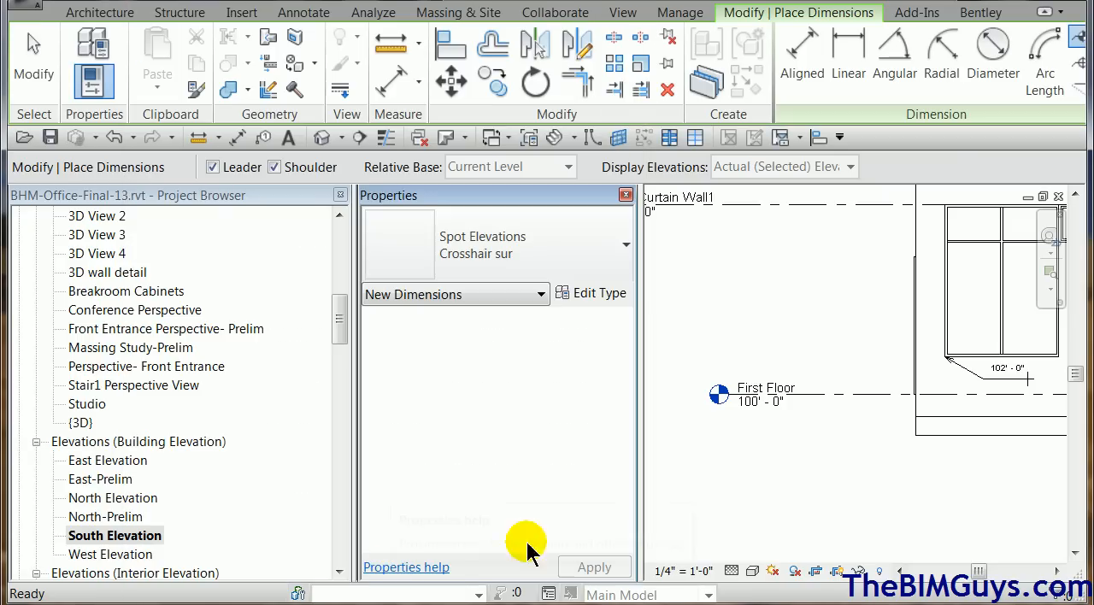
Place a Crosshair sur spot elevation with a leader where the First Floor level meets the building's left edge.
{"action": "left_click", "coordinate": [913, 395]}
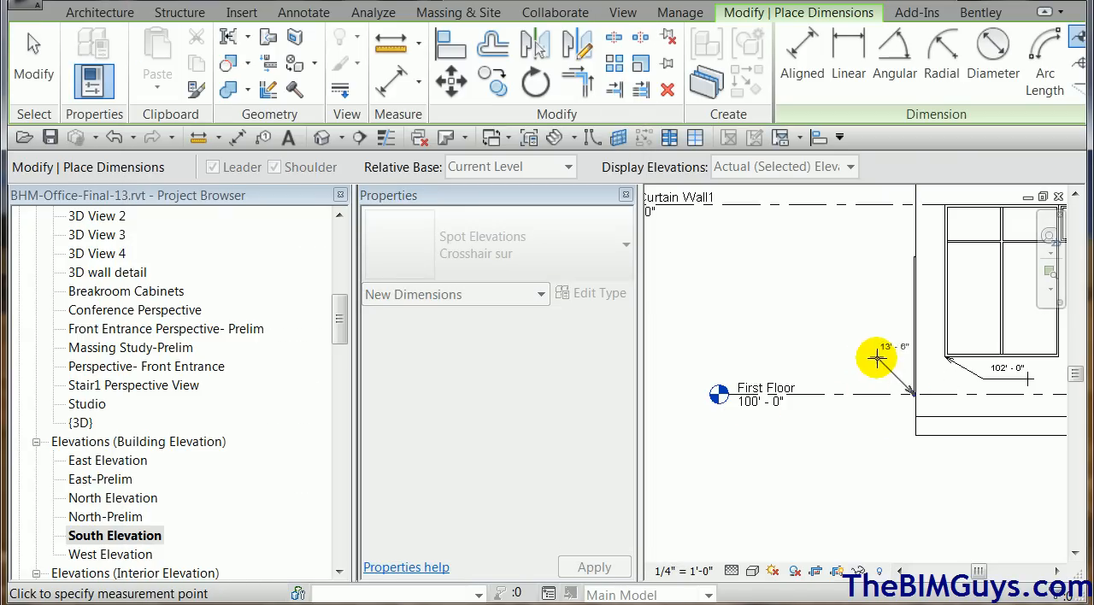
{"action": "left_click", "coordinate": [840, 360]}
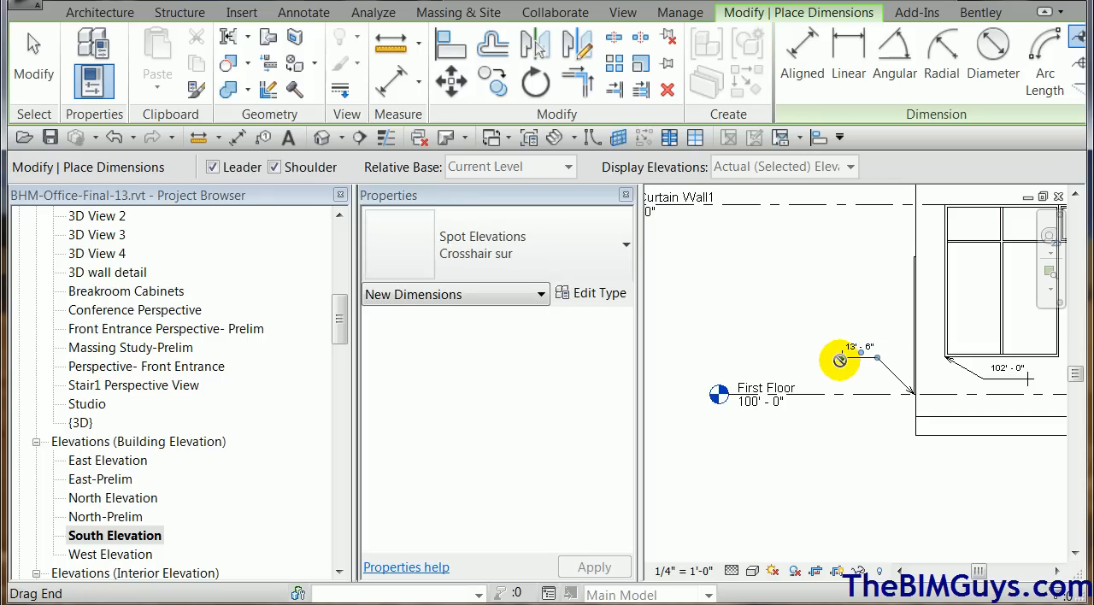
{"action": "key", "text": "Escape"}
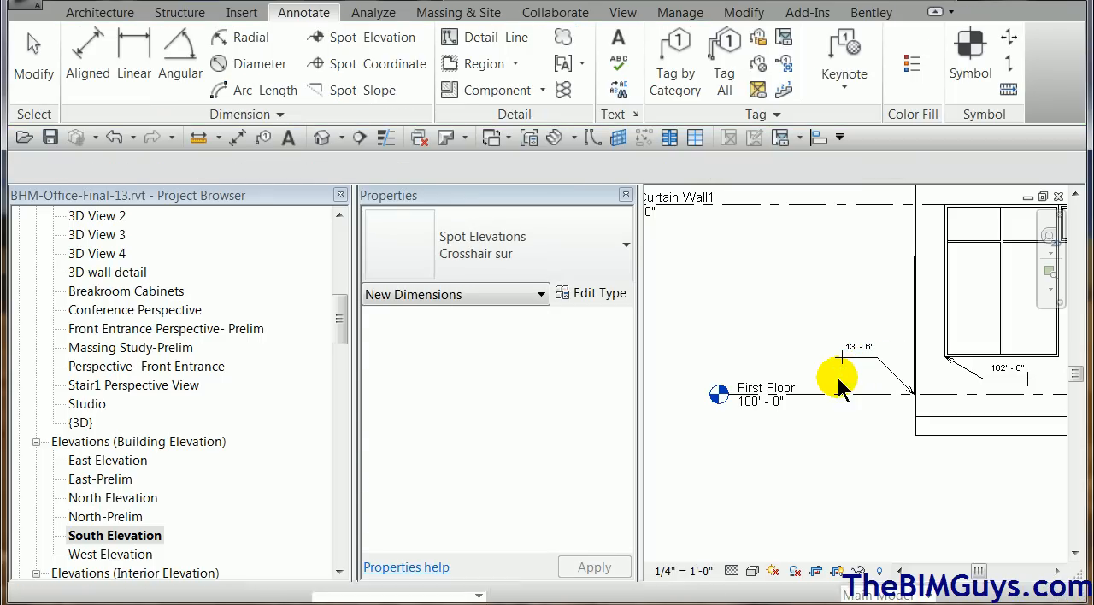
Set the Top Indicator of the Crosshair sur type to site, using the spot elevation at the First Floor level.
{"action": "left_click", "coordinate": [863, 356]}
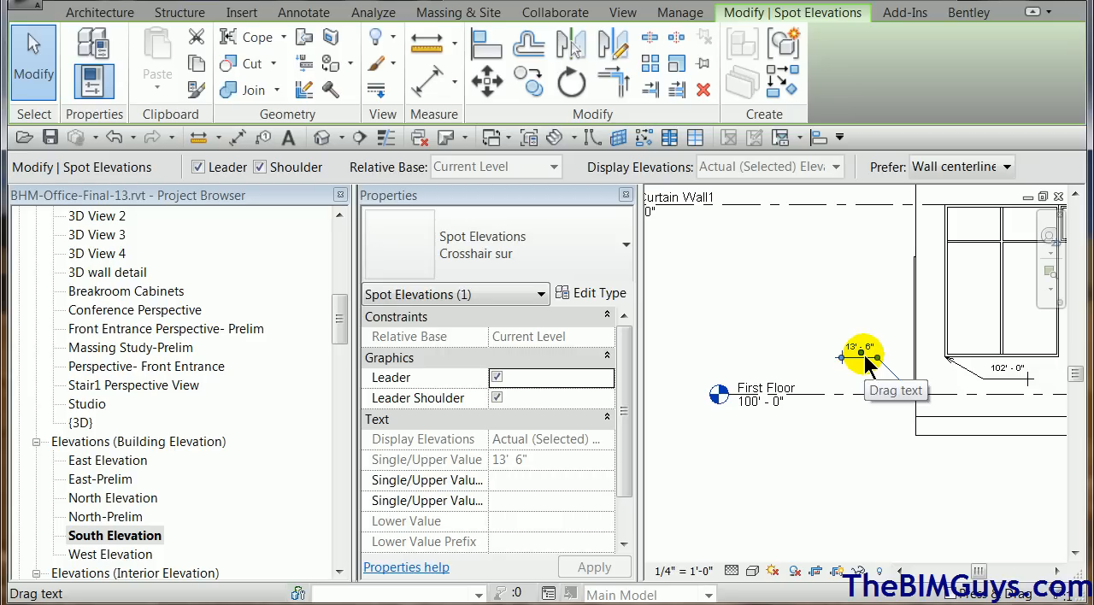
{"action": "scroll", "coordinate": [634, 421], "scroll_direction": "down", "scroll_amount": 1}
{"action": "scroll", "coordinate": [633, 425], "scroll_direction": "down", "scroll_amount": 1}
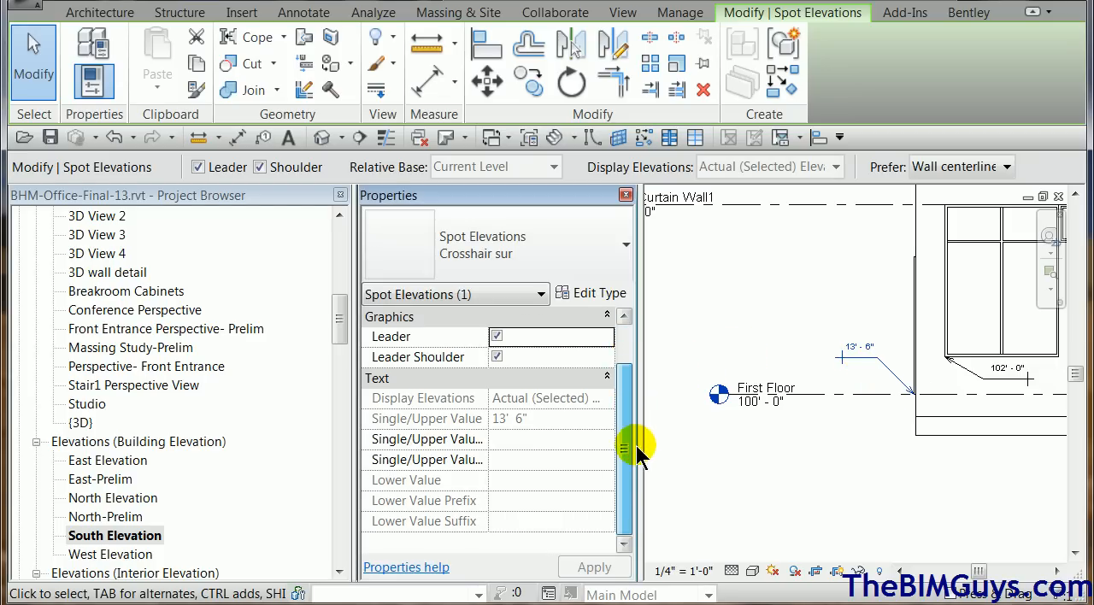
{"action": "left_click", "coordinate": [770, 308]}
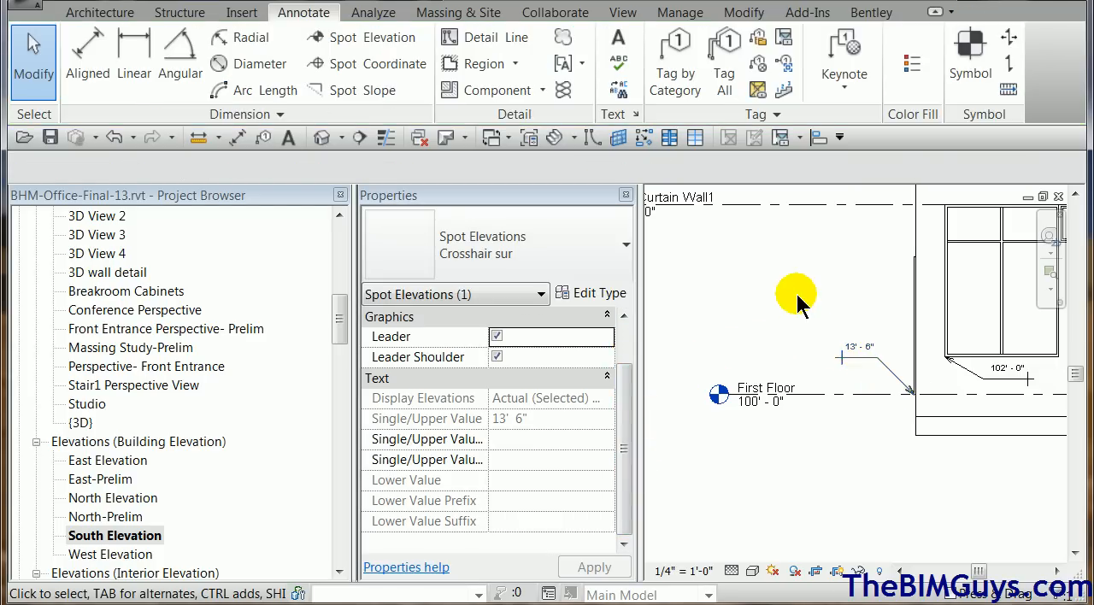
{"action": "left_click", "coordinate": [859, 356]}
{"action": "left_click", "coordinate": [611, 293]}
{"action": "left_click_drag", "start_coordinate": [605, 312], "coordinate": [628, 475]}
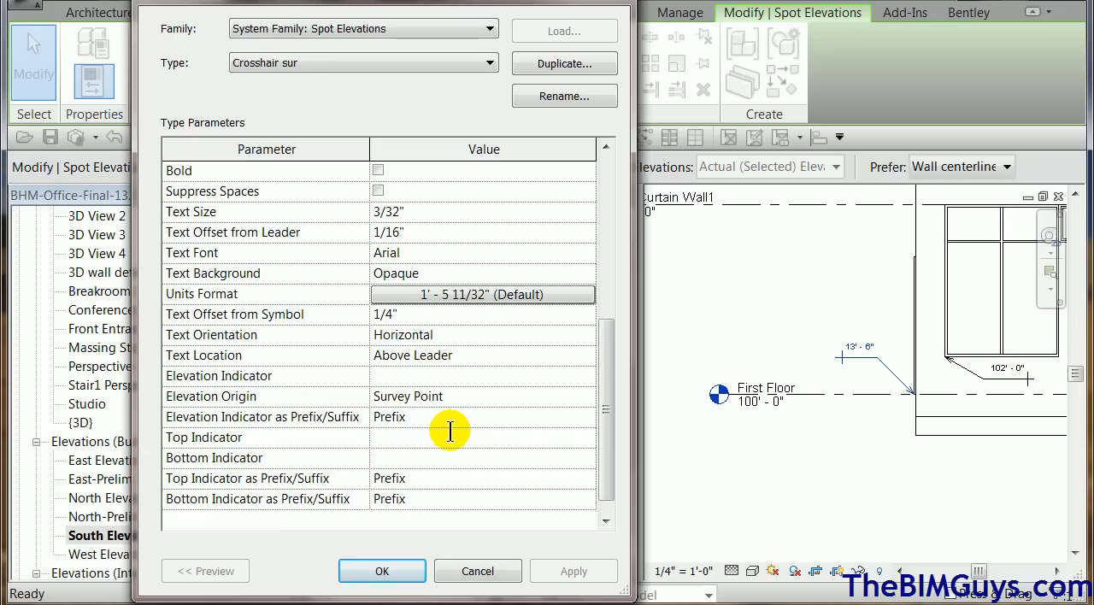
{"action": "type", "text": "site"}
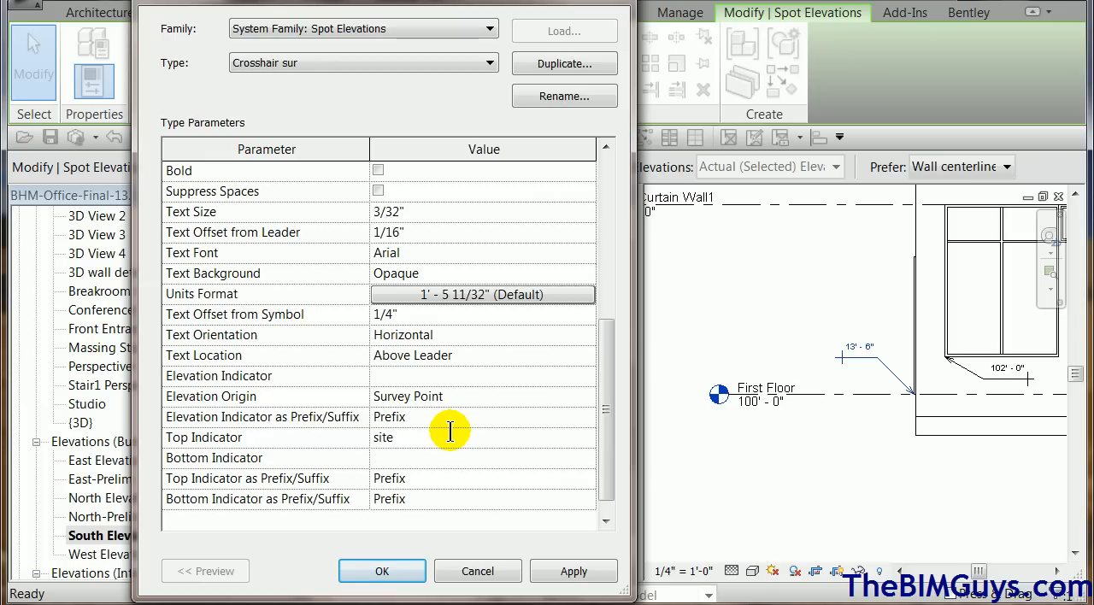
{"action": "left_click", "coordinate": [392, 577]}
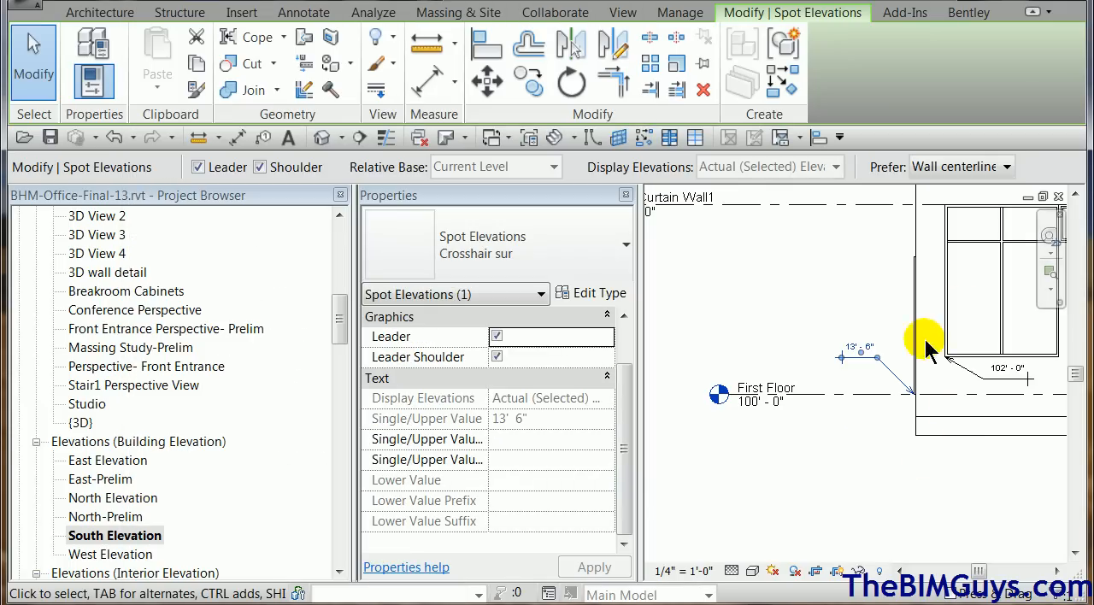
Set the Elevation Indicator of the Crosshair sur type to site.
{"action": "left_click", "coordinate": [566, 292]}
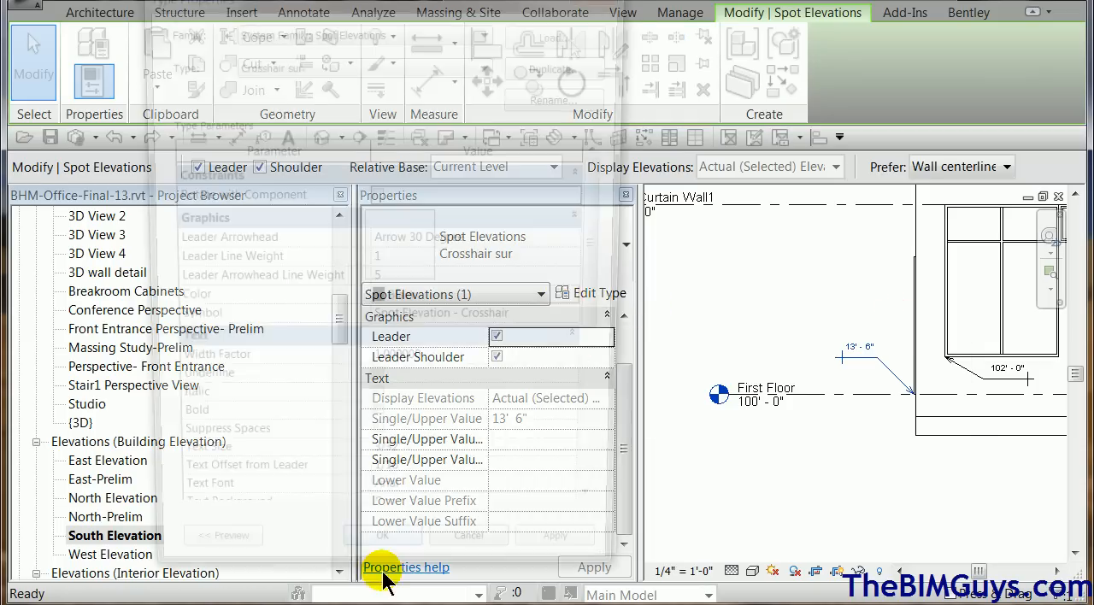
{"action": "left_click_drag", "start_coordinate": [611, 330], "coordinate": [612, 477]}
{"action": "left_click", "coordinate": [399, 396]}
{"action": "type", "text": "site"}
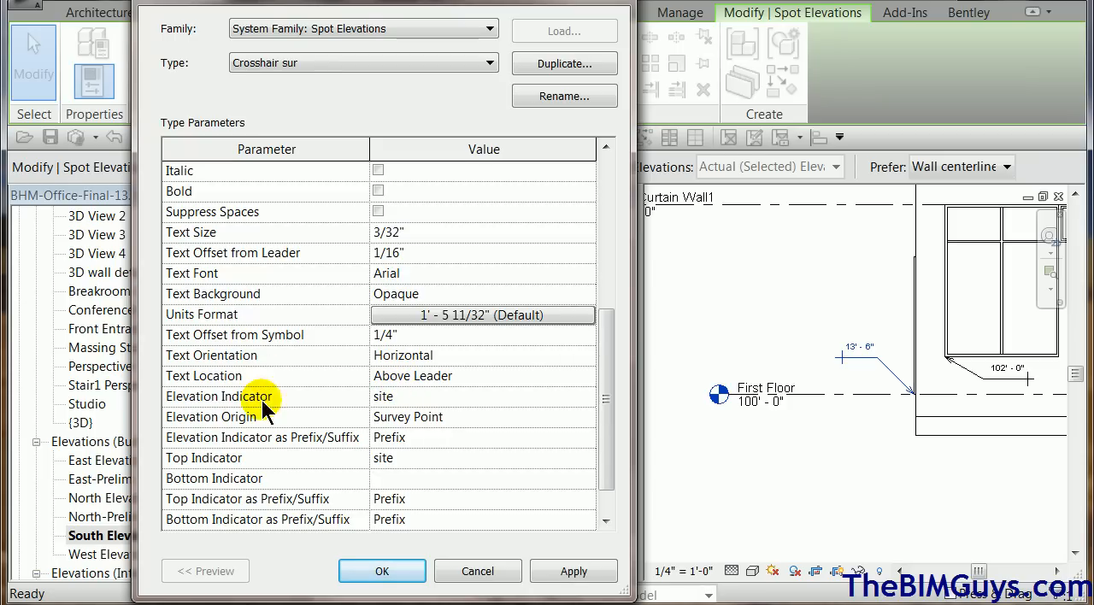
{"action": "left_click", "coordinate": [575, 571]}
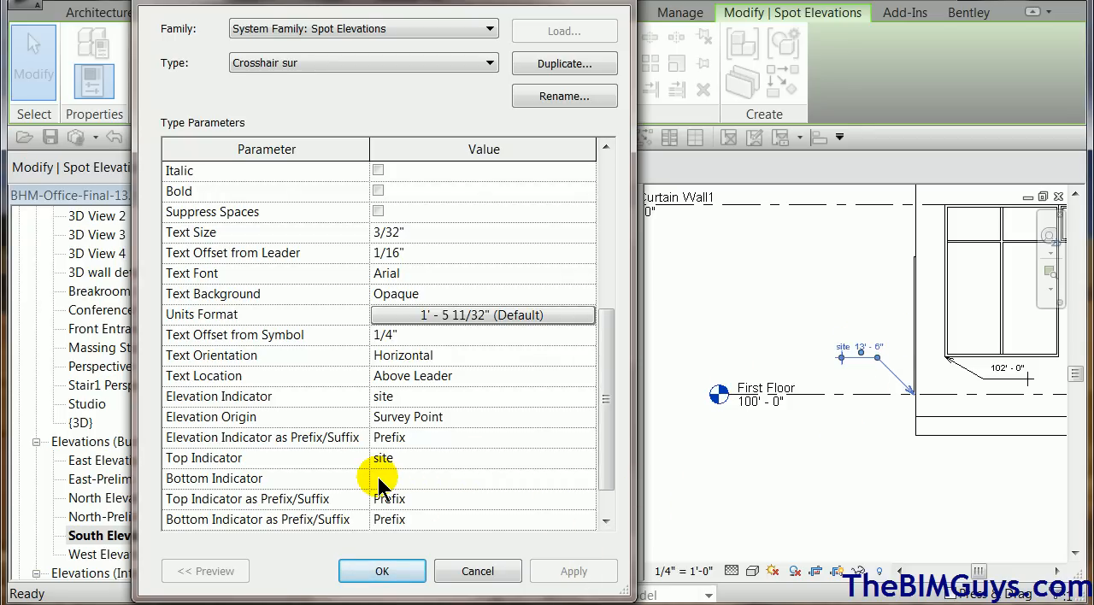
{"action": "left_click", "coordinate": [385, 579]}
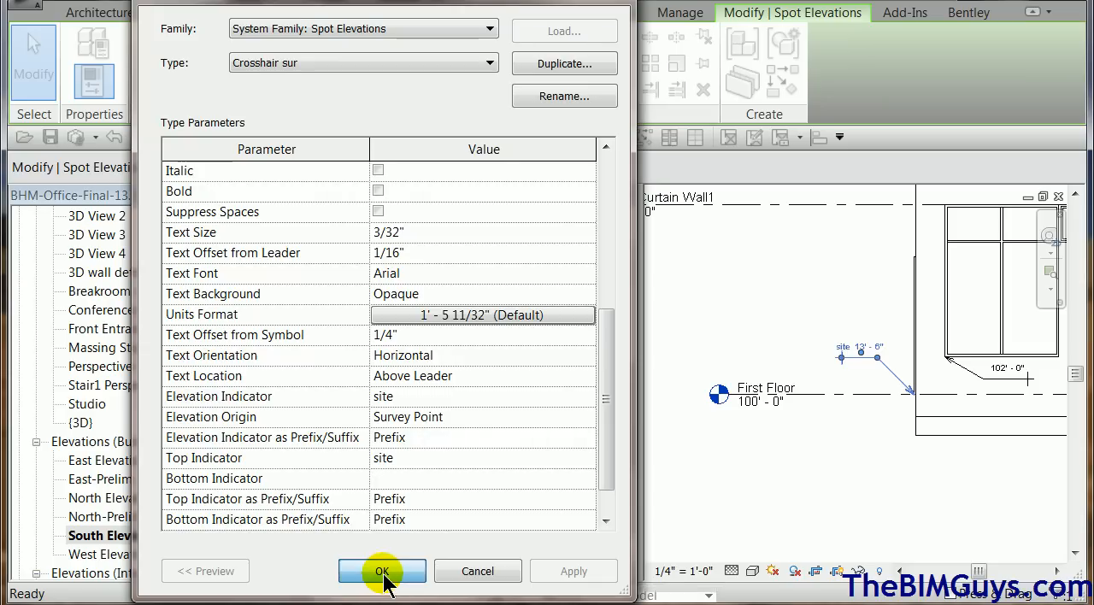
Set the Elevation Indicator of the window spot elevation's Crosshair (Project) type to building.
{"action": "left_click", "coordinate": [1019, 373]}
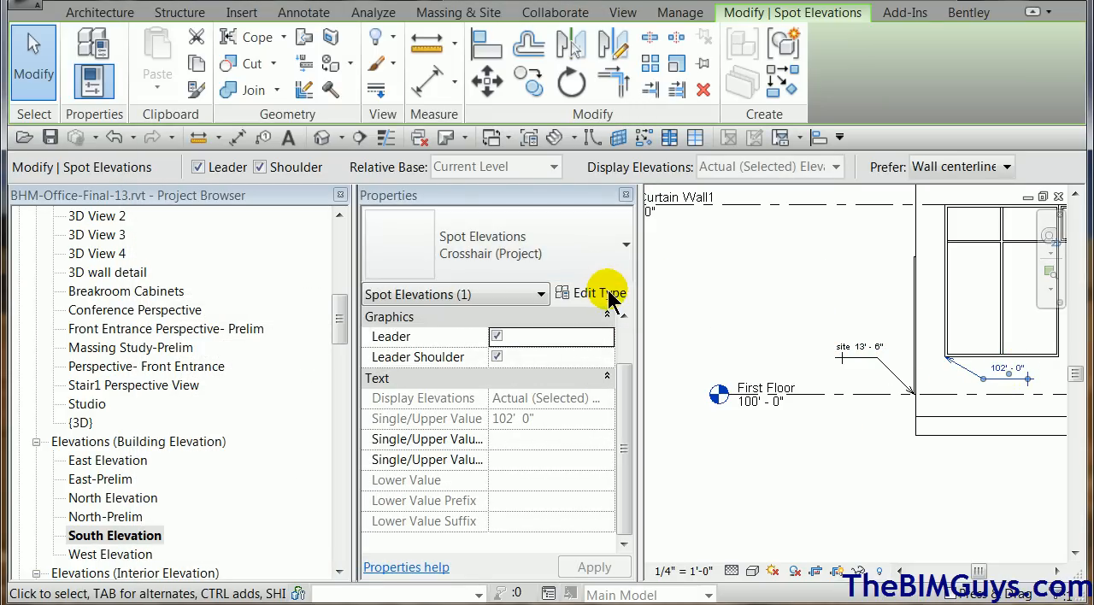
{"action": "left_click", "coordinate": [599, 294]}
{"action": "scroll", "coordinate": [610, 342], "scroll_direction": "down", "scroll_amount": 1}
{"action": "left_click_drag", "start_coordinate": [610, 342], "coordinate": [598, 452]}
{"action": "left_click", "coordinate": [414, 397]}
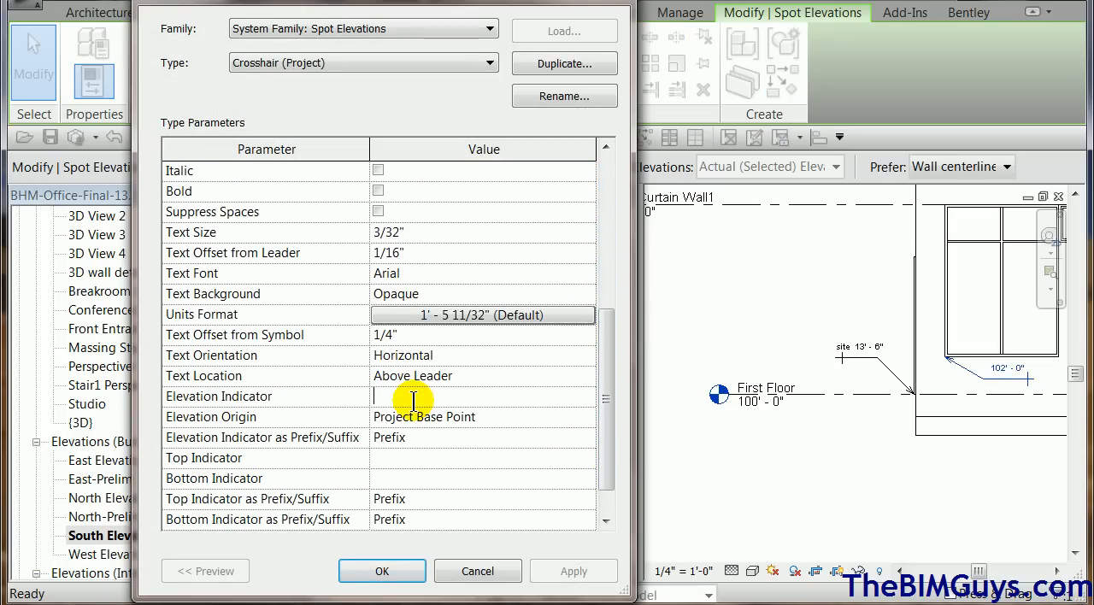
{"action": "type", "text": "pu"}
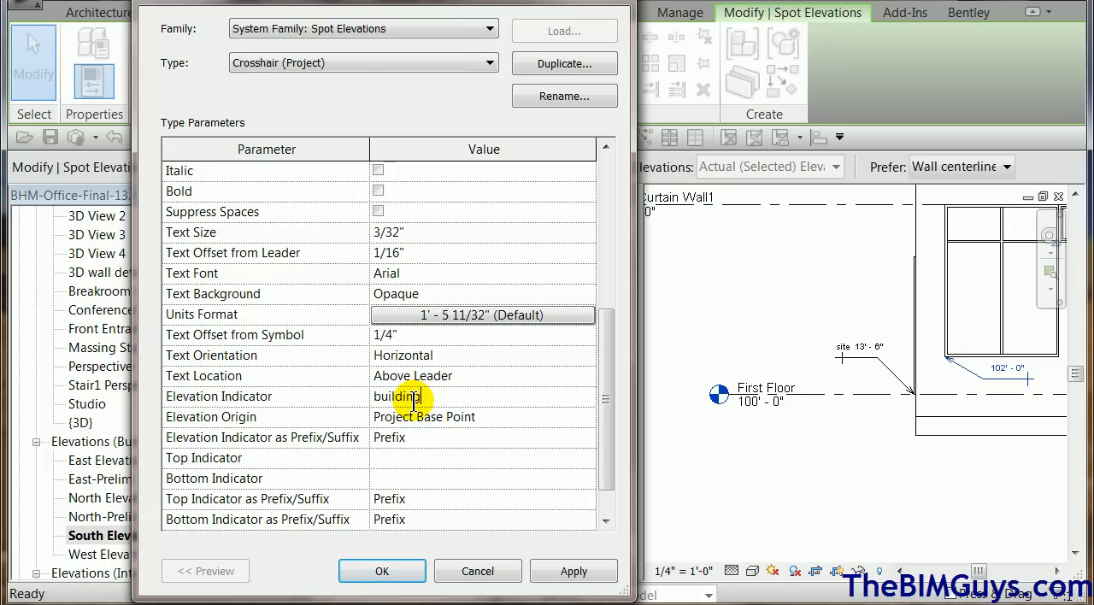
{"action": "left_click", "coordinate": [561, 556]}
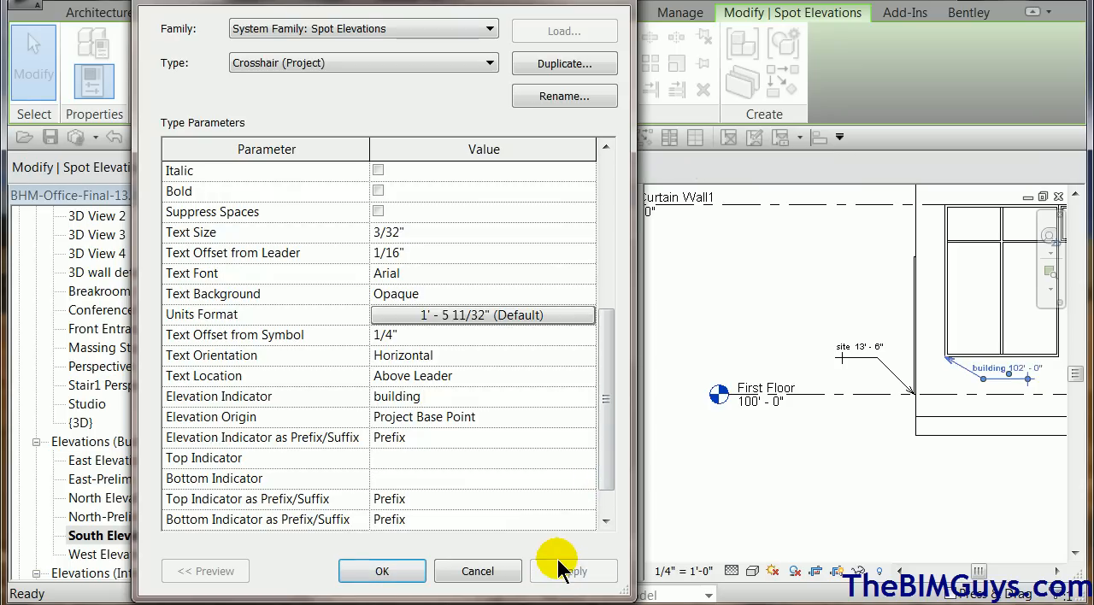
{"action": "left_click", "coordinate": [390, 575]}
{"action": "left_click", "coordinate": [855, 523]}
Draw a horizontal detail line about 3' long at the building's left edge, between the First Floor and T.O. Curtain Wall1 levels.
{"action": "scroll", "coordinate": [830, 459], "scroll_direction": "up", "scroll_amount": 2}
{"action": "middle_click_drag", "start_coordinate": [831, 473], "coordinate": [752, 481]}
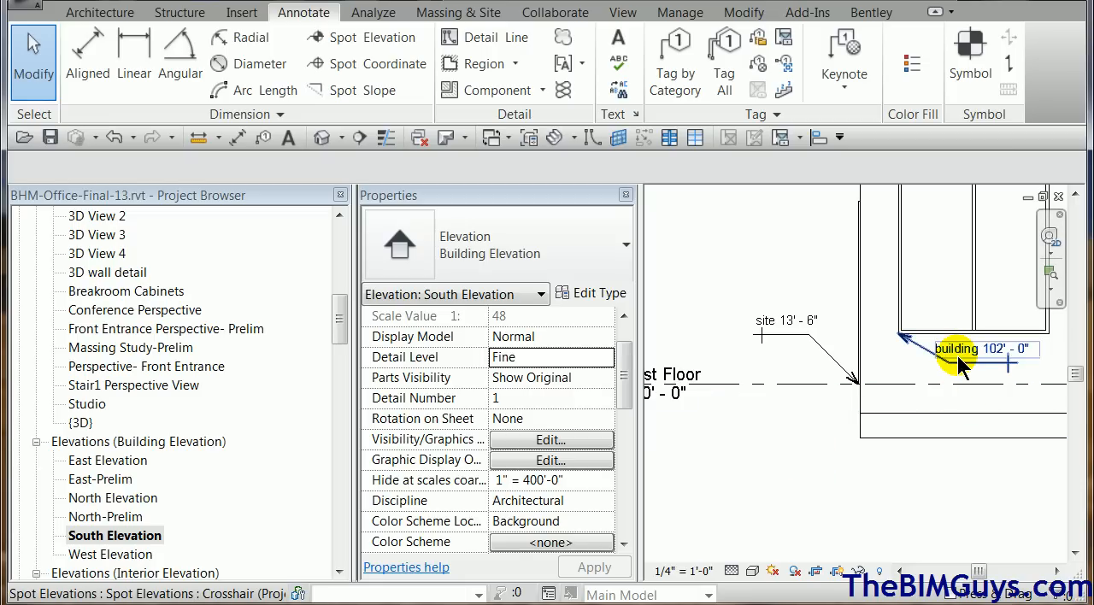
{"action": "scroll", "coordinate": [798, 462], "scroll_direction": "down", "scroll_amount": 1}
{"action": "scroll", "coordinate": [798, 461], "scroll_direction": "down", "scroll_amount": 1}
{"action": "middle_click_drag", "start_coordinate": [794, 464], "coordinate": [893, 486]}
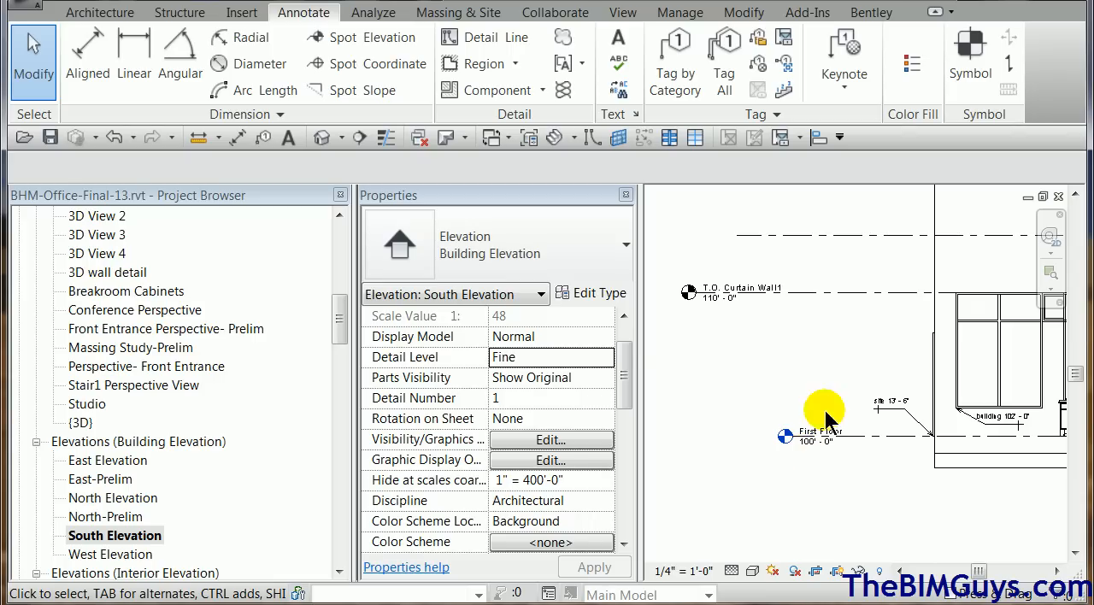
{"action": "left_click", "coordinate": [489, 36]}
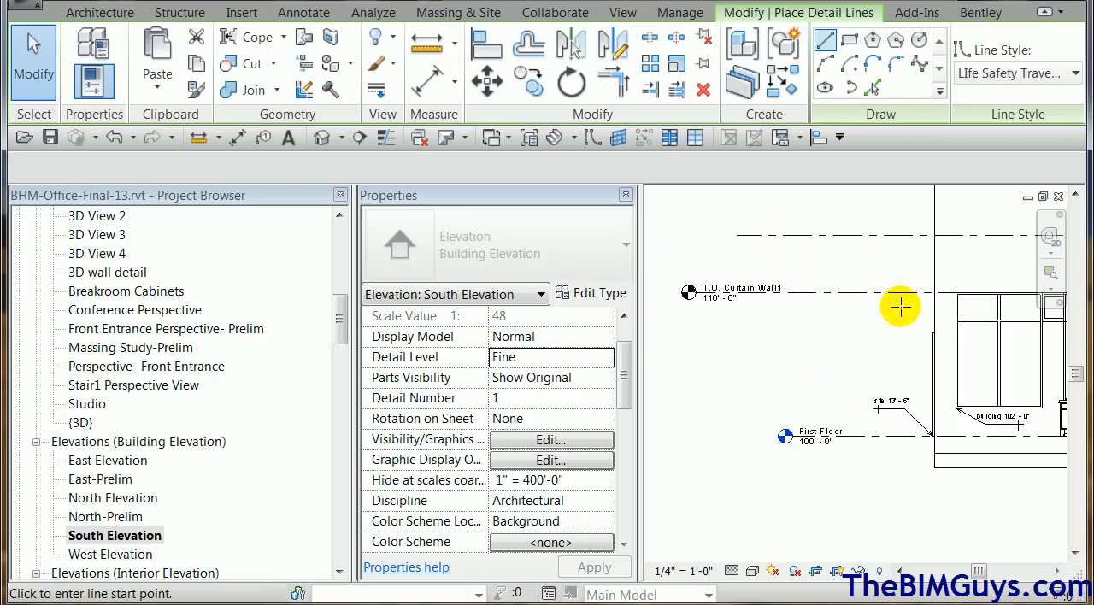
{"action": "left_click", "coordinate": [937, 319]}
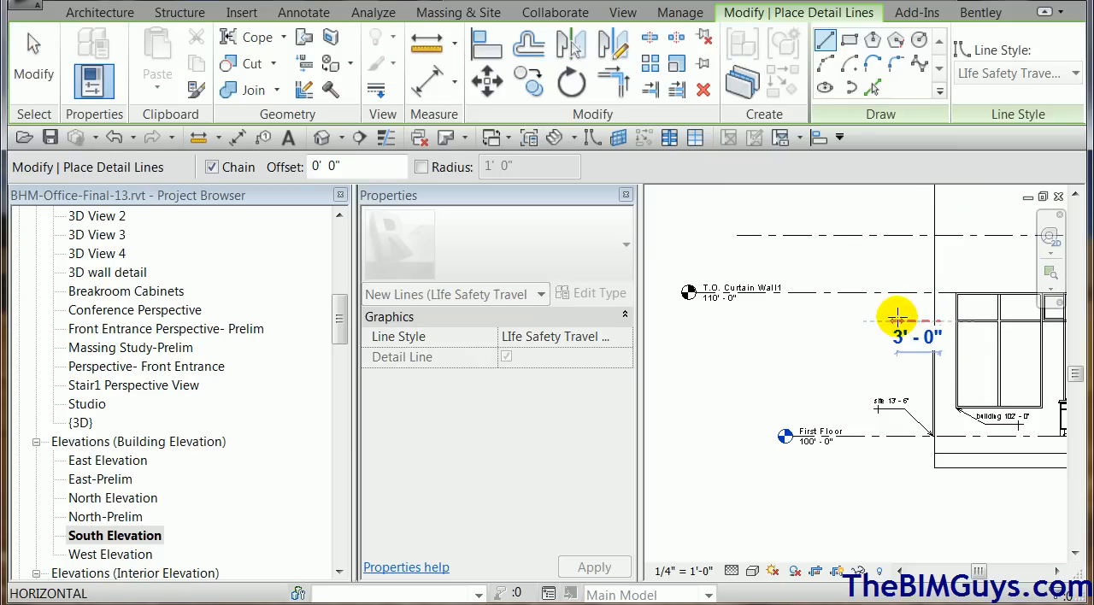
{"action": "left_click", "coordinate": [896, 321]}
{"action": "key", "text": "Escape"}
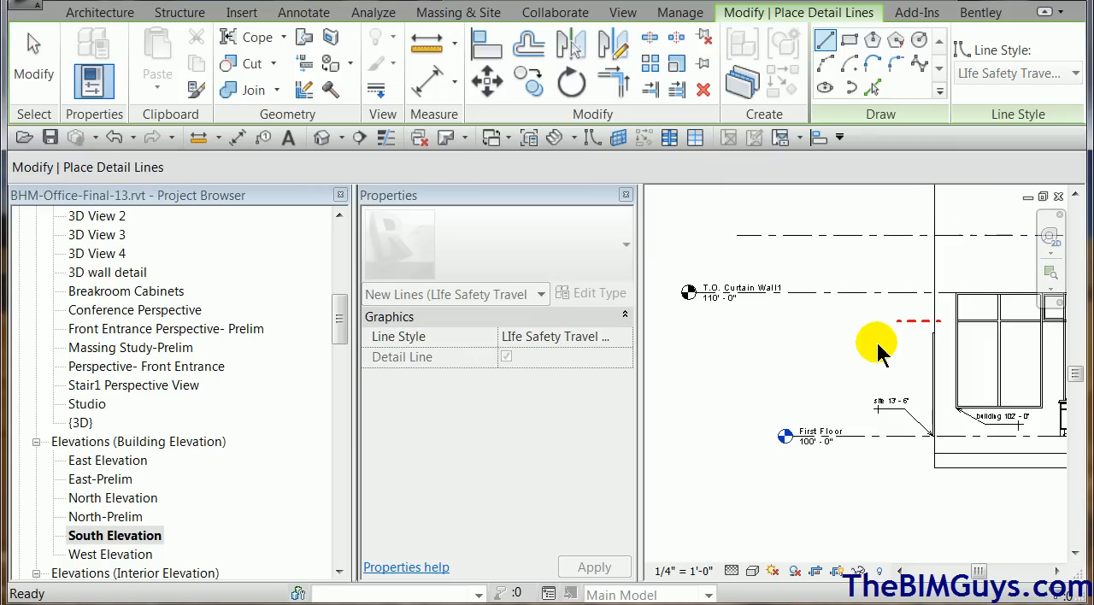
{"action": "key", "text": "Escape"}
Place a Crosshair sur spot elevation with a leader and shoulder on the red dashed detail line.
{"action": "scroll", "coordinate": [897, 338], "scroll_direction": "up", "scroll_amount": 3}
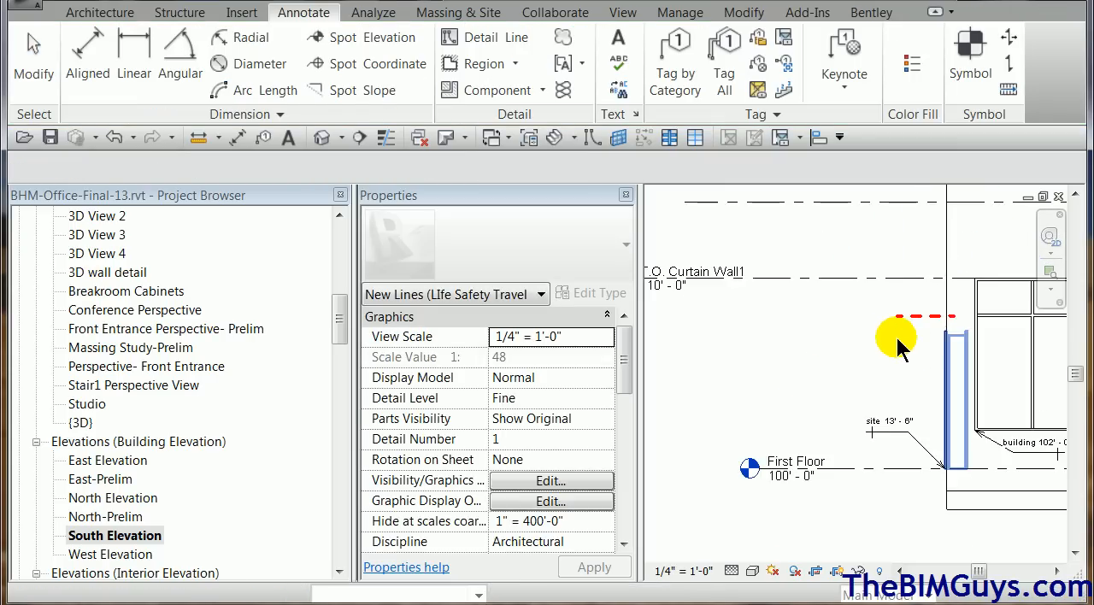
{"action": "left_click", "coordinate": [372, 53]}
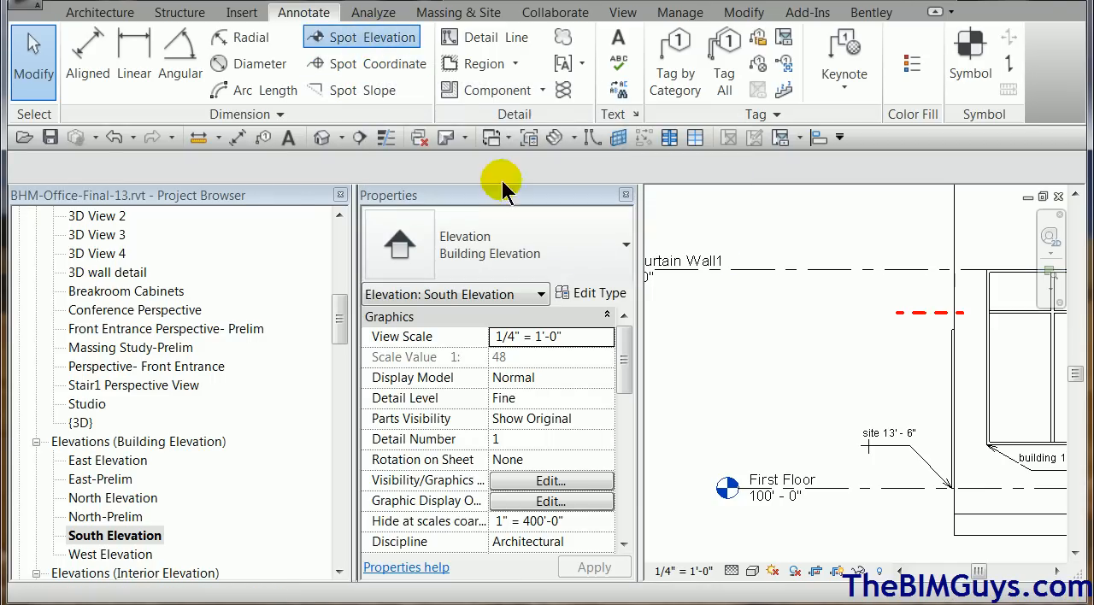
{"action": "left_click", "coordinate": [929, 313]}
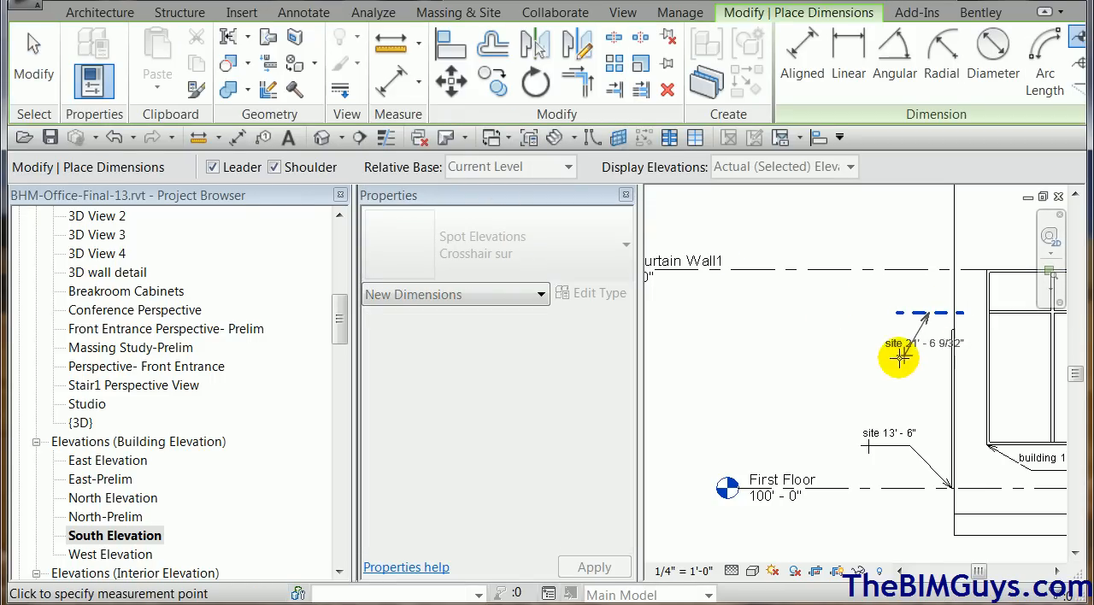
{"action": "left_click", "coordinate": [902, 358]}
{"action": "left_click", "coordinate": [834, 355]}
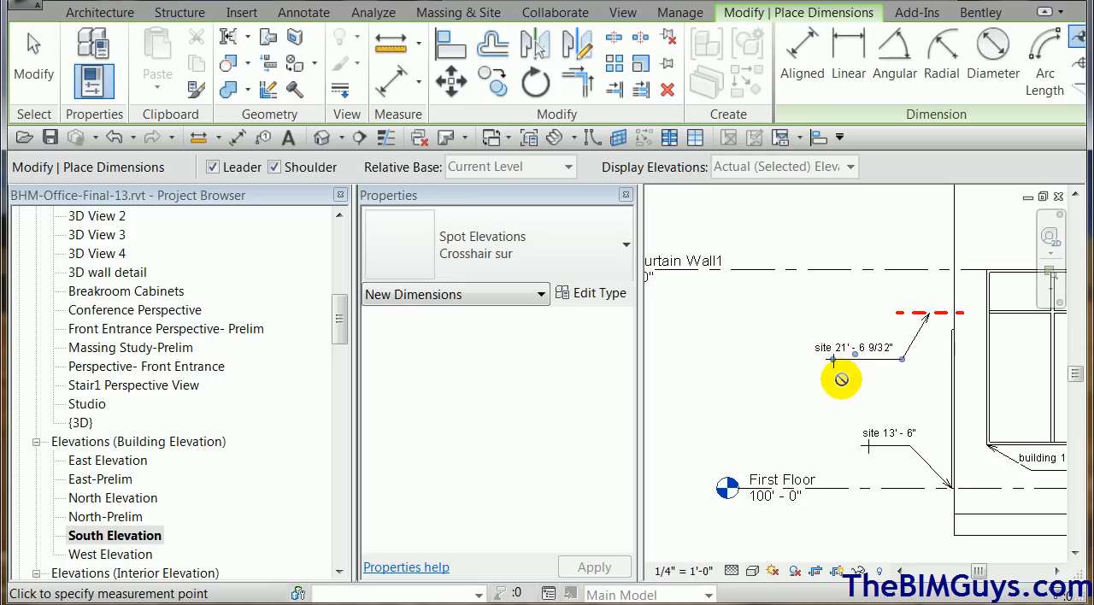
{"action": "key", "text": "Escape"}
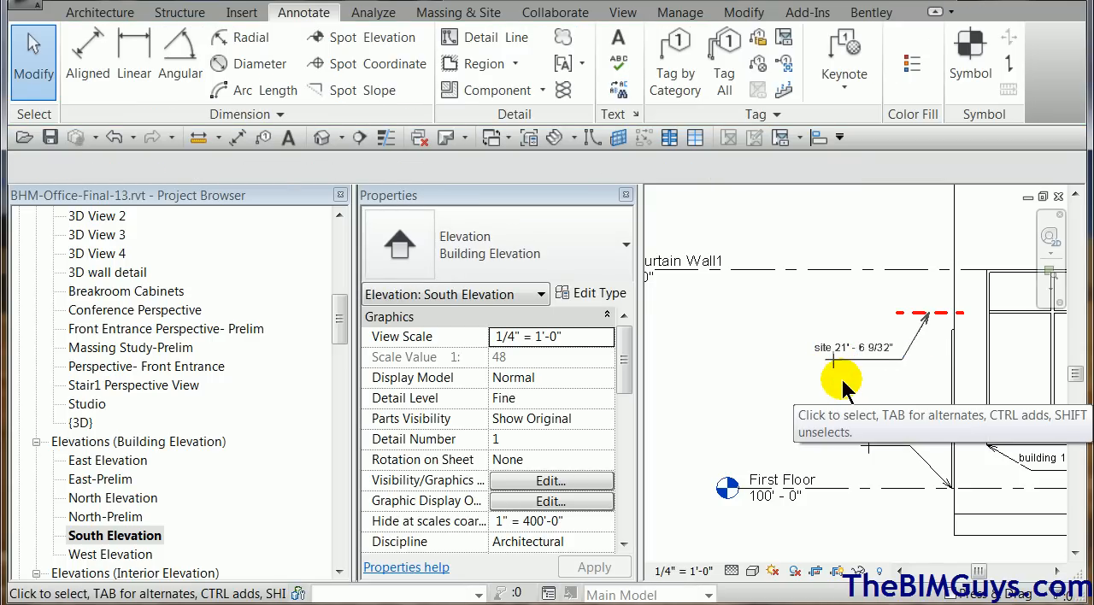
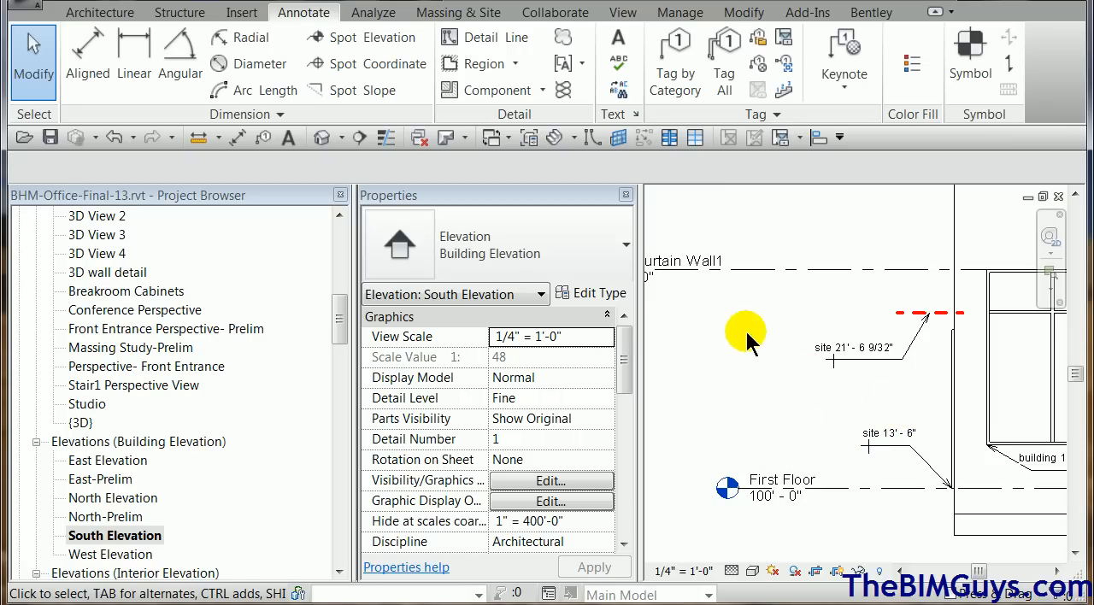
Open the First Floor Plan-Reference floor plan with the whole building in view.
{"action": "scroll", "coordinate": [743, 370], "scroll_direction": "down", "scroll_amount": 2}
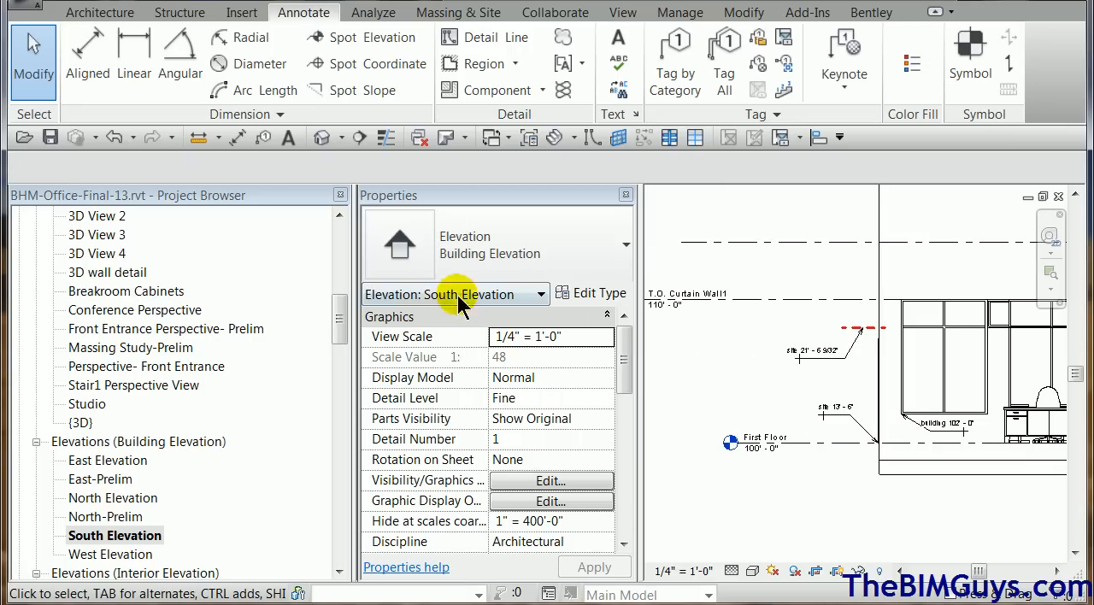
{"action": "left_click_drag", "start_coordinate": [335, 313], "coordinate": [325, 224]}
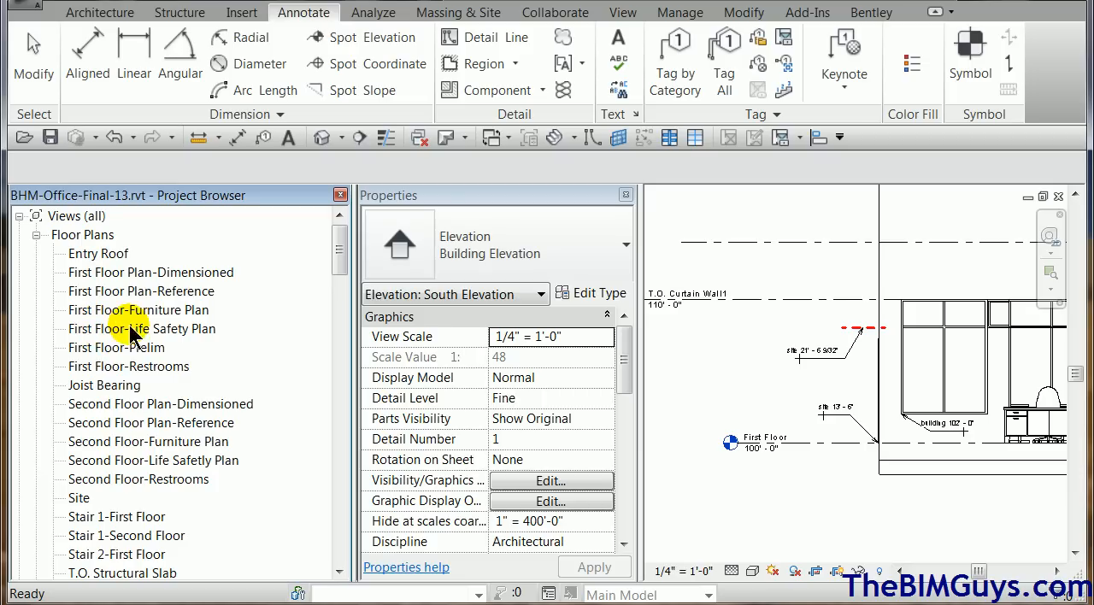
{"action": "double_click", "coordinate": [165, 293]}
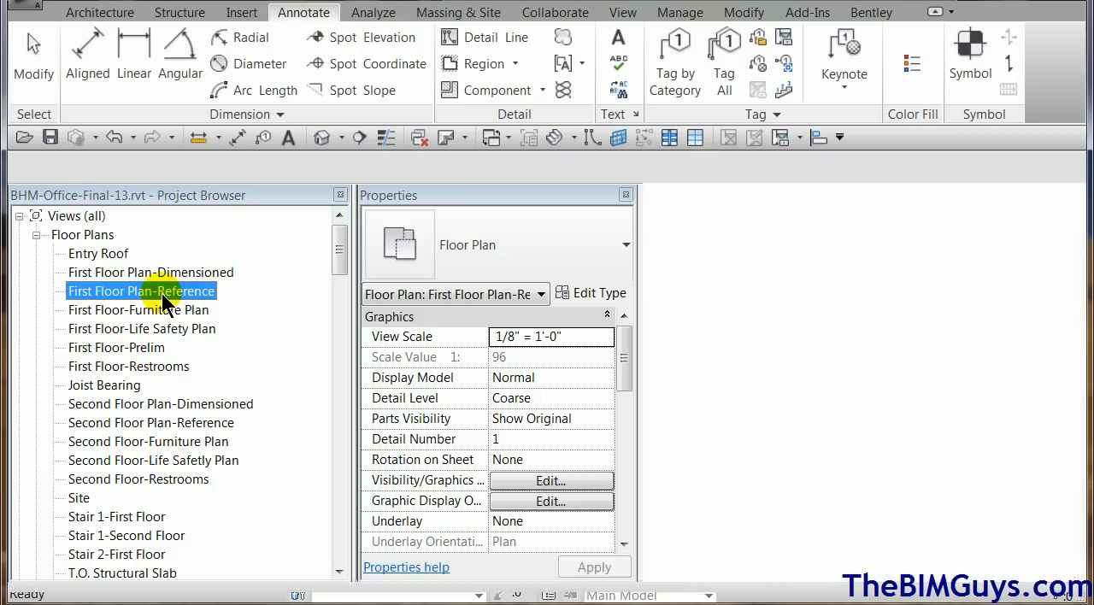
{"action": "middle_click_drag", "start_coordinate": [739, 368], "coordinate": [806, 362]}
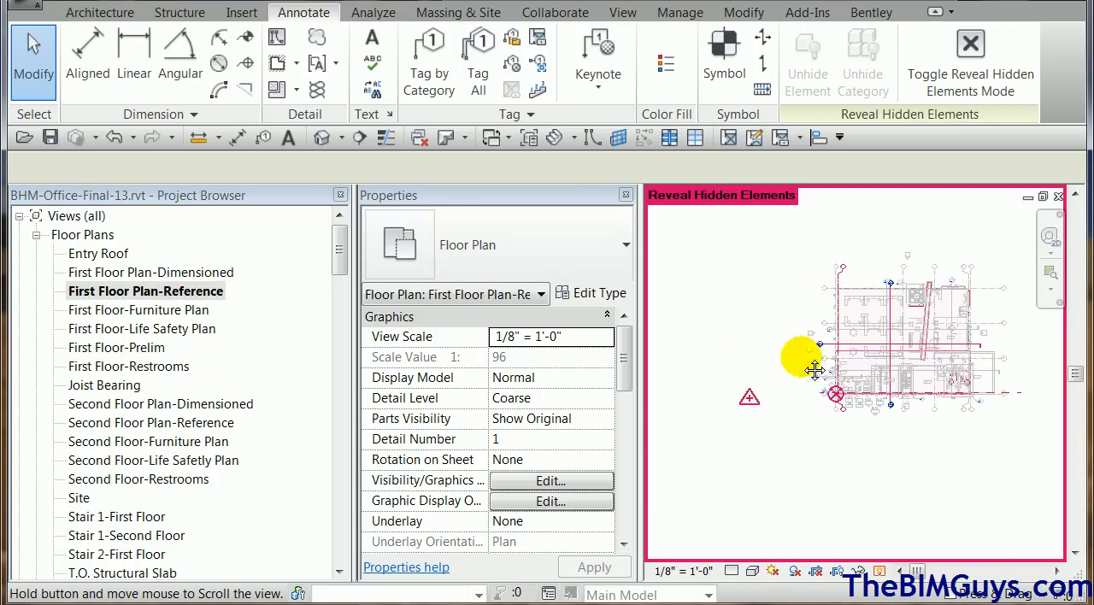
Start the Beam command and load type 14K1 of the K-Series Bar Joist-Angle Web family from the steel structural framing library.
{"action": "left_click", "coordinate": [117, 17]}
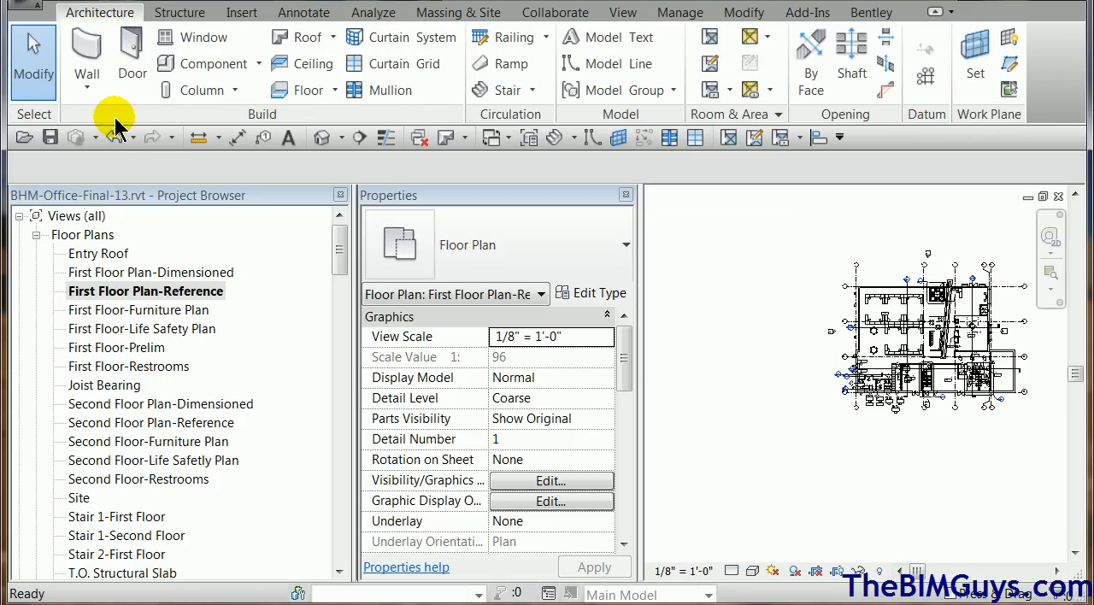
{"action": "left_click", "coordinate": [234, 91]}
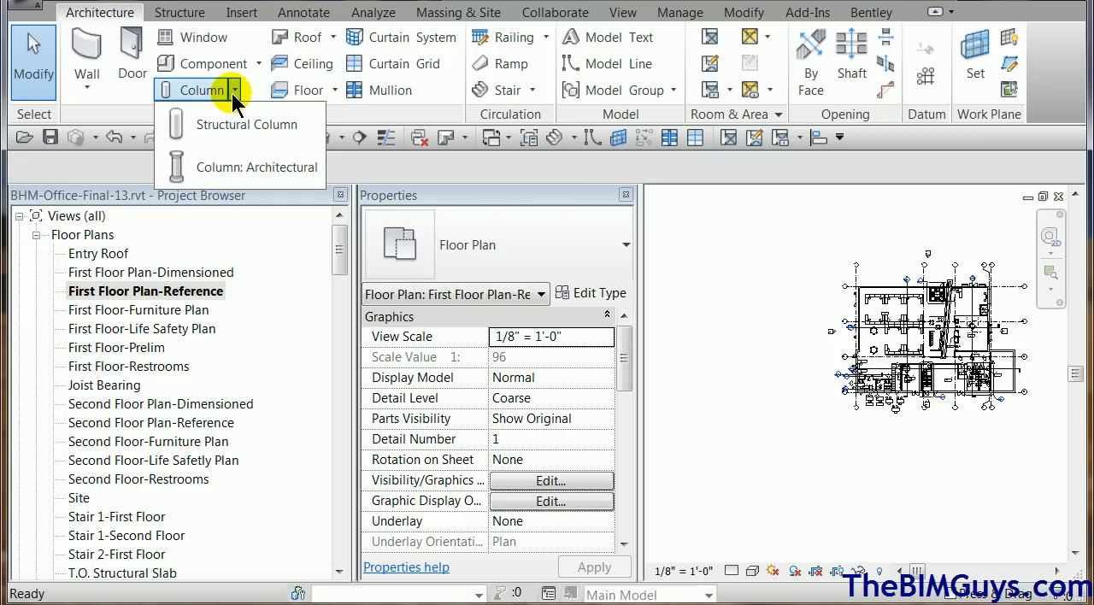
{"action": "left_click", "coordinate": [179, 14]}
{"action": "left_click", "coordinate": [84, 44]}
{"action": "left_click", "coordinate": [623, 313]}
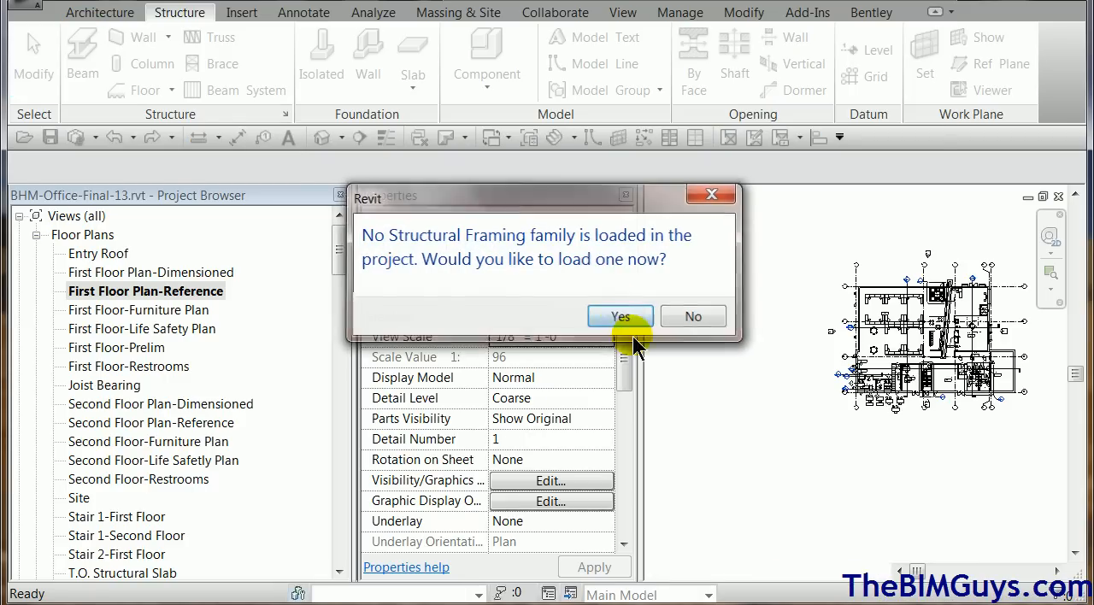
{"action": "left_click_drag", "start_coordinate": [772, 245], "coordinate": [623, 452]}
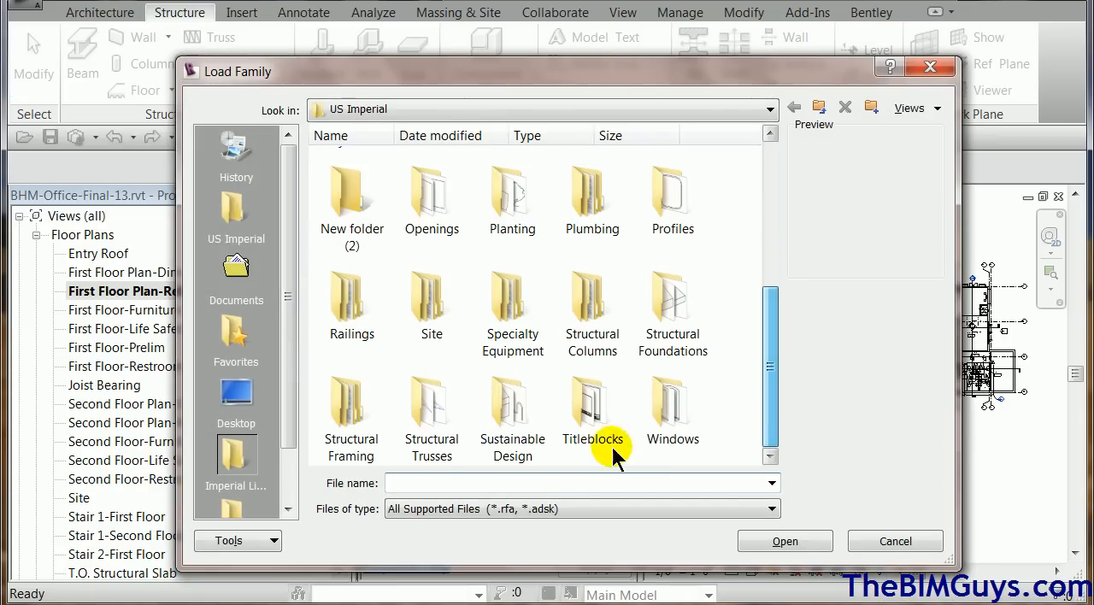
{"action": "double_click", "coordinate": [373, 413]}
{"action": "double_click", "coordinate": [515, 177]}
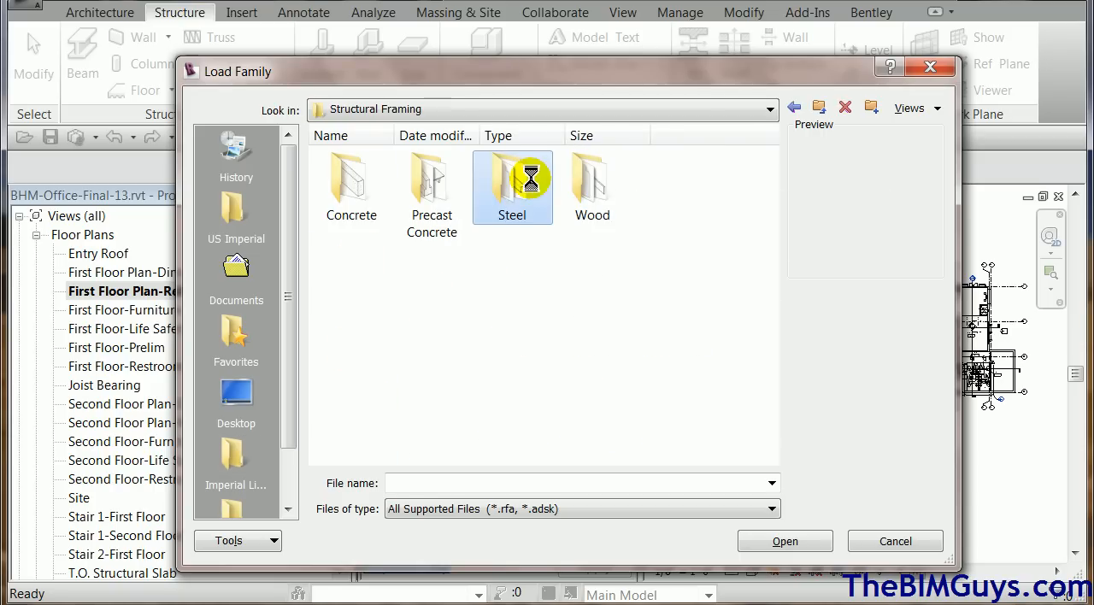
{"action": "double_click", "coordinate": [581, 266]}
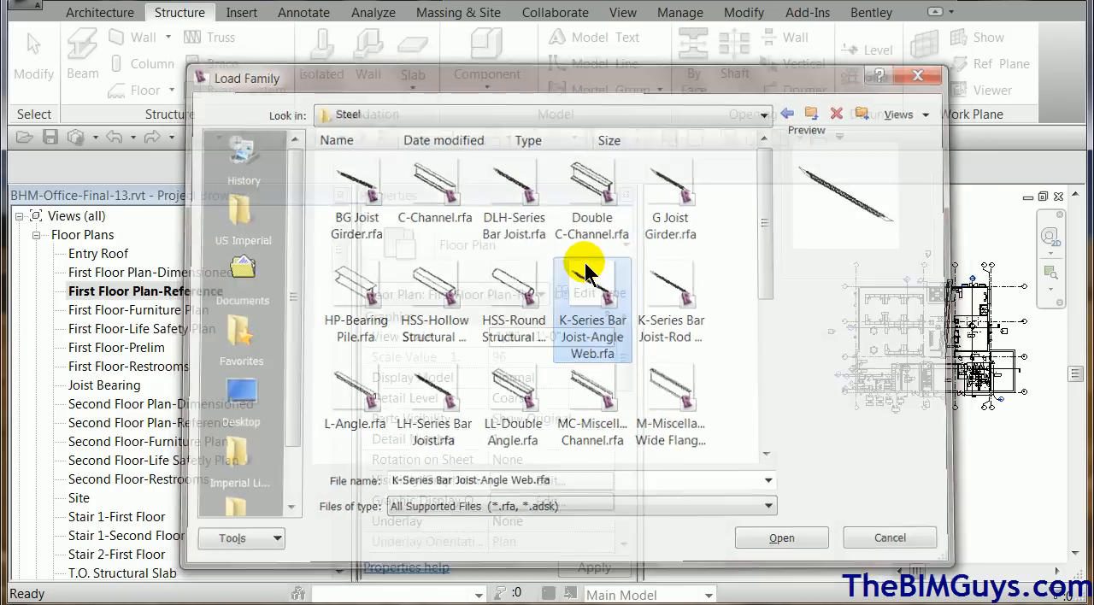
{"action": "left_click", "coordinate": [395, 359]}
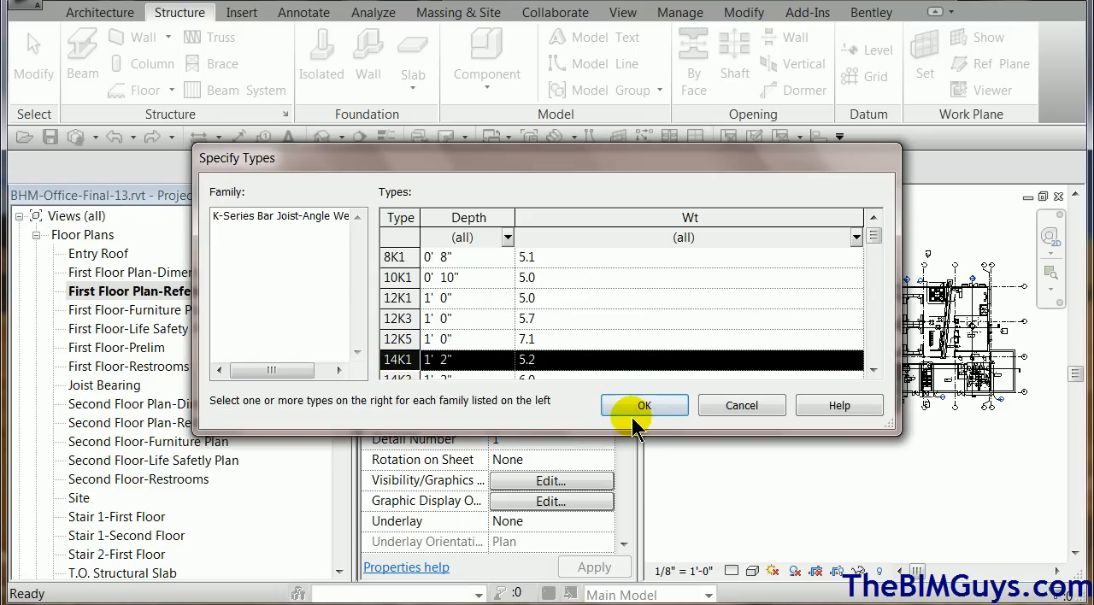
{"action": "left_click", "coordinate": [643, 407]}
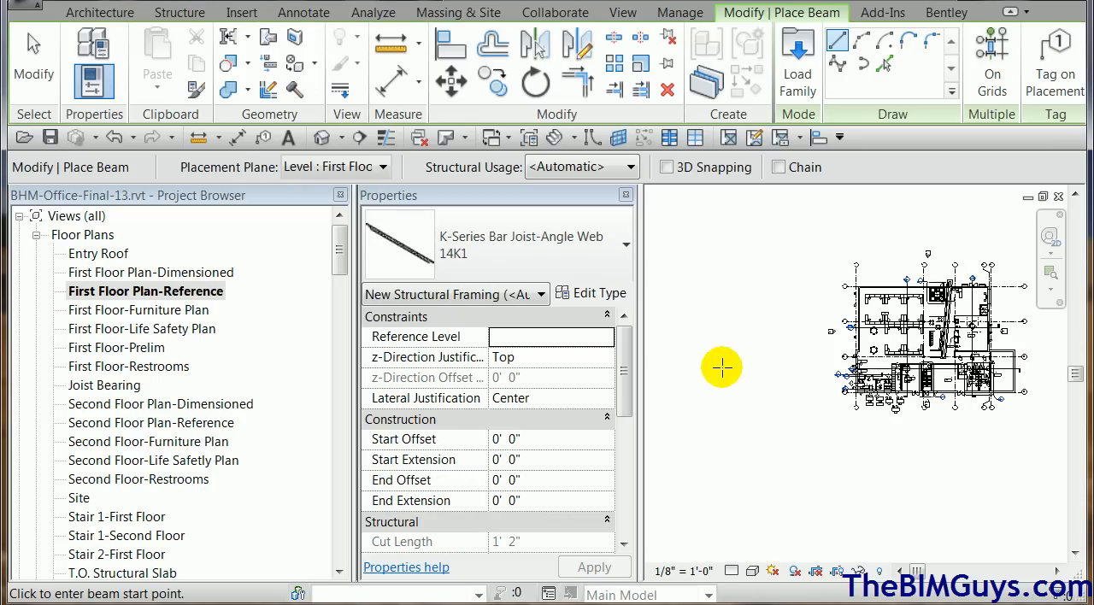
Place a horizontal 14K1 joist about 64' long on the Second Floor level, running from inside the building out past its west side.
{"action": "left_click", "coordinate": [383, 168]}
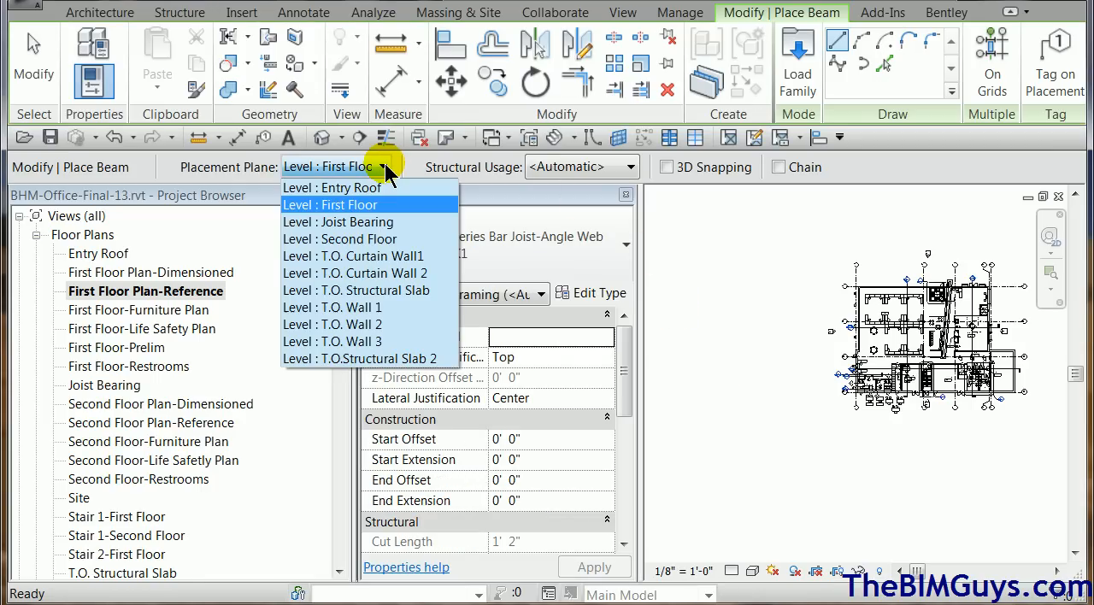
{"action": "left_click", "coordinate": [396, 239]}
{"action": "left_click", "coordinate": [878, 379]}
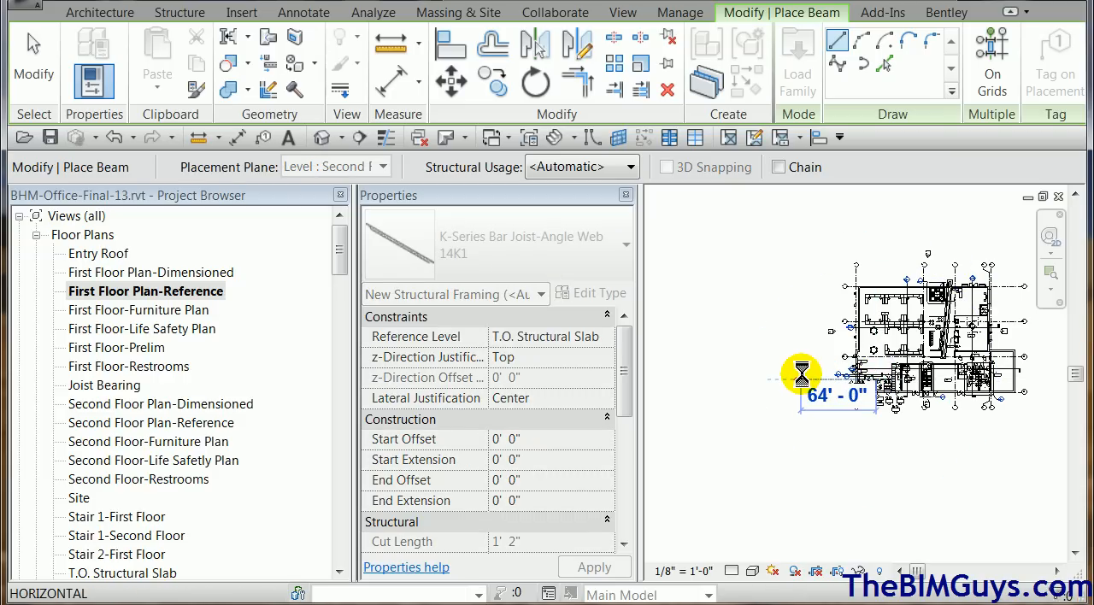
{"action": "key", "text": "Escape"}
{"action": "key", "text": "Escape"}
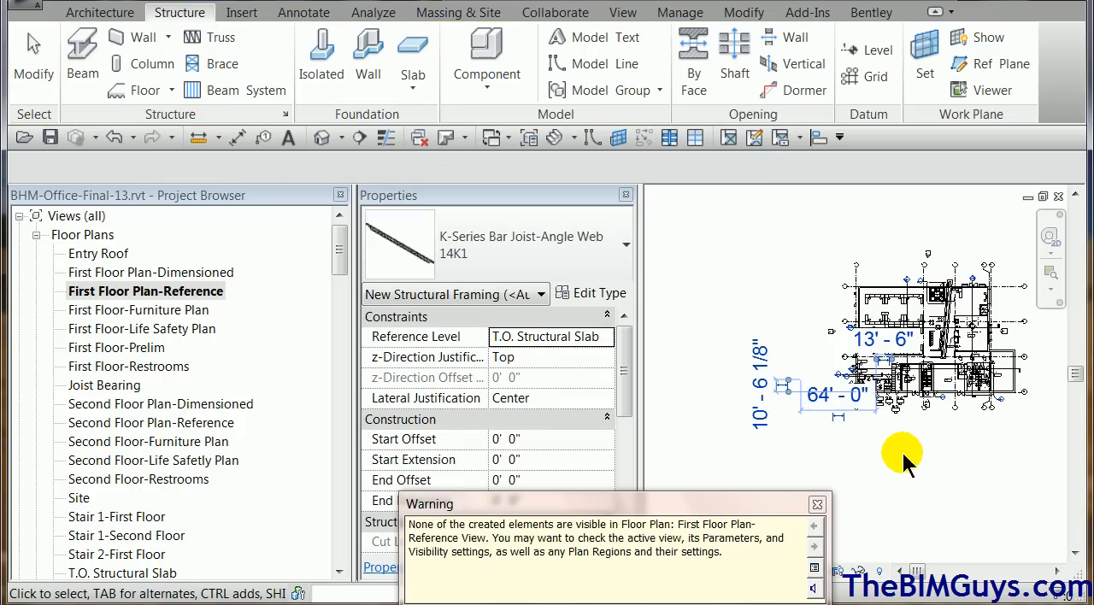
In the South Elevation, slope the joist by setting its Start Level Offset to -2'.
{"action": "key", "text": "ctrl+Tab"}
{"action": "middle_click_drag", "start_coordinate": [818, 286], "coordinate": [936, 311]}
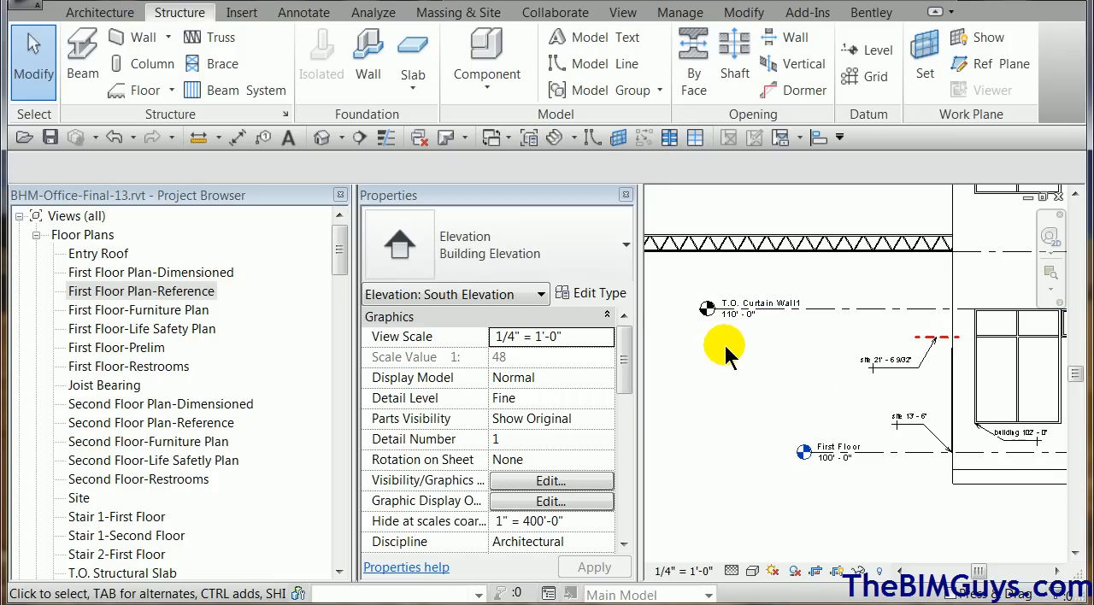
{"action": "middle_click_drag", "start_coordinate": [726, 353], "coordinate": [990, 415]}
{"action": "left_click", "coordinate": [860, 303]}
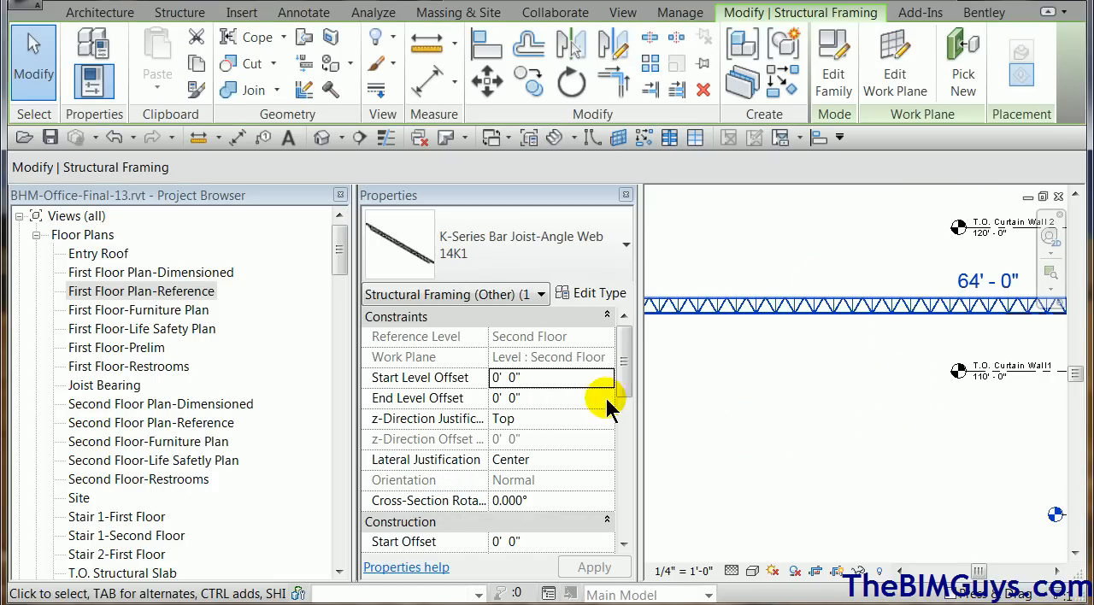
{"action": "left_click", "coordinate": [556, 379]}
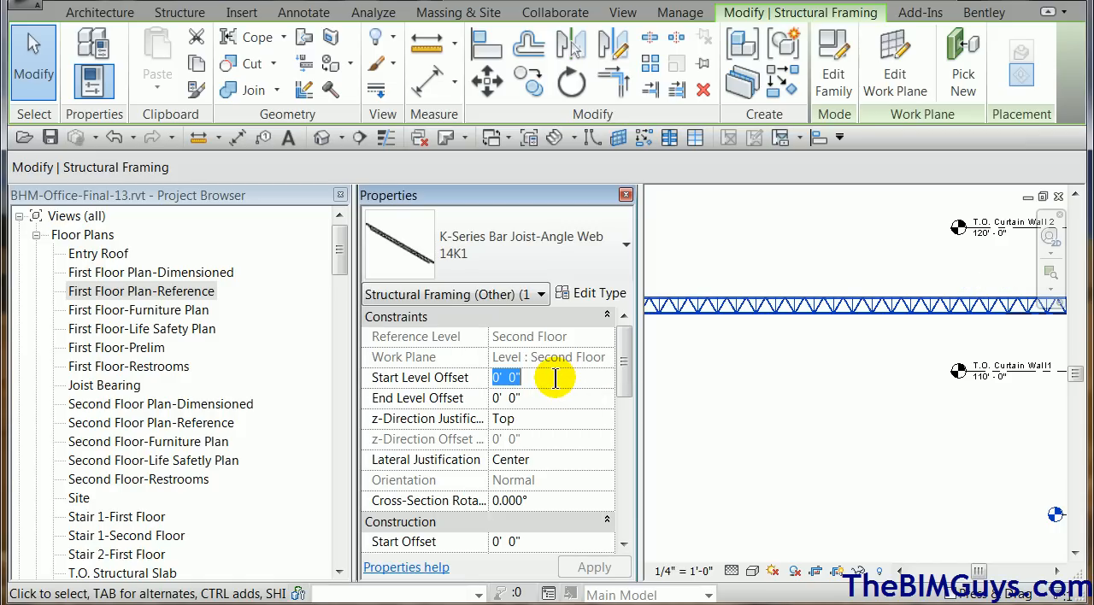
{"action": "type", "text": "-2"}
{"action": "key", "text": "Tab"}
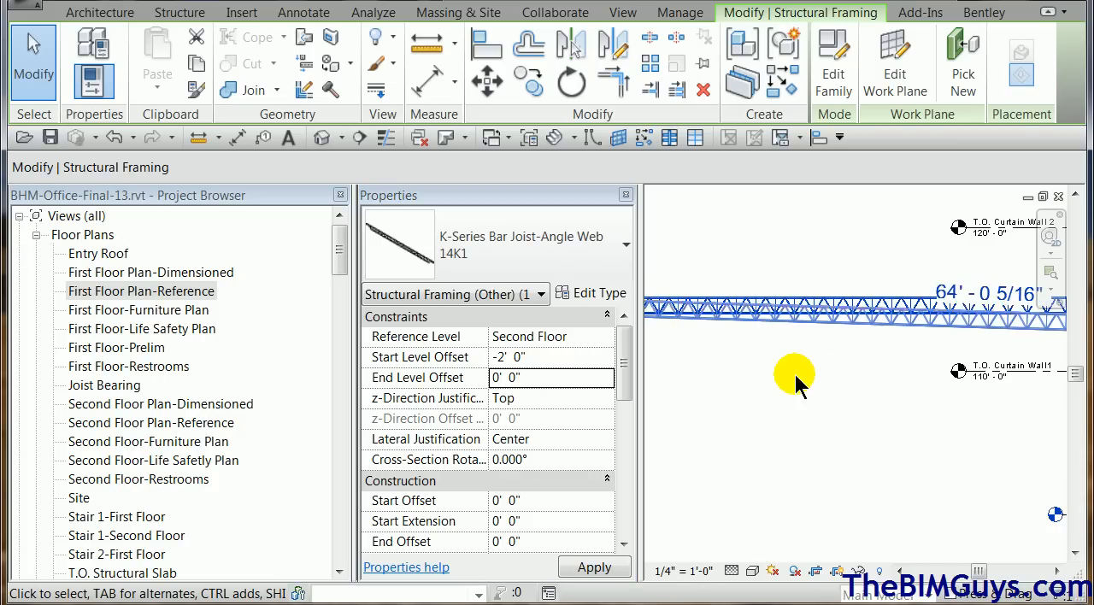
{"action": "left_click", "coordinate": [819, 400]}
Place a Crosshair sur spot elevation with a leader on the bottom chord at the sloped joist's high end.
{"action": "middle_click_drag", "start_coordinate": [802, 390], "coordinate": [1060, 451]}
{"action": "scroll", "coordinate": [821, 392], "scroll_direction": "up", "scroll_amount": 3}
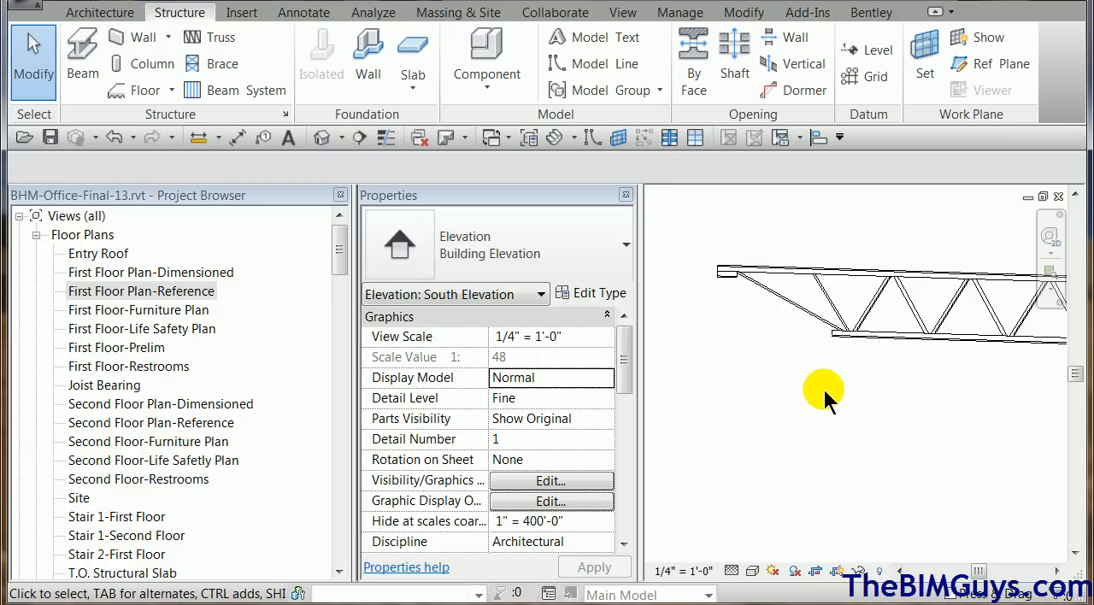
{"action": "left_click", "coordinate": [304, 14]}
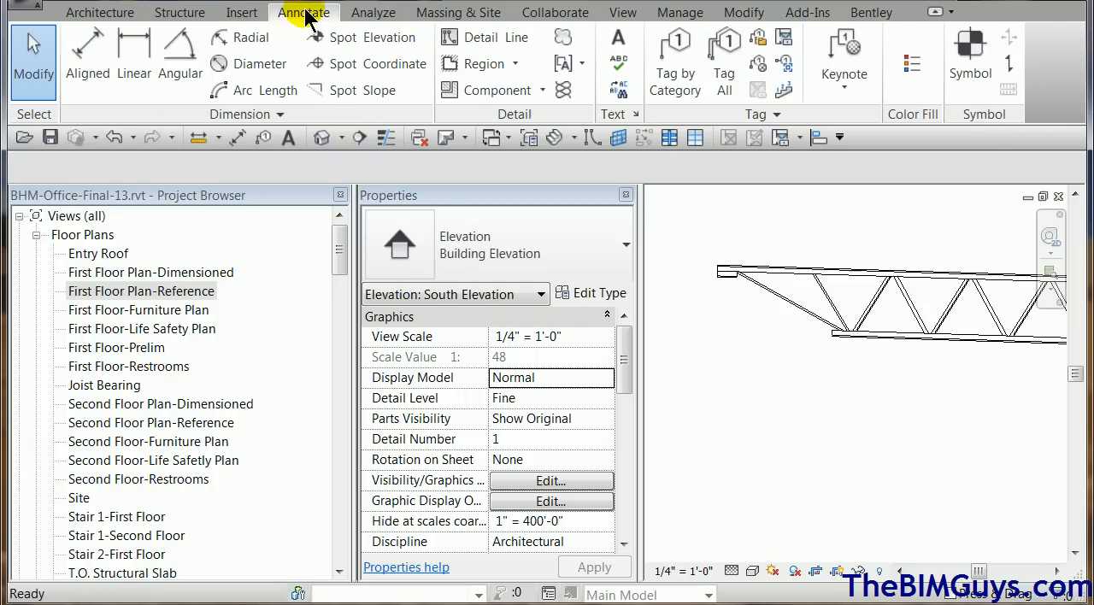
{"action": "left_click", "coordinate": [353, 37]}
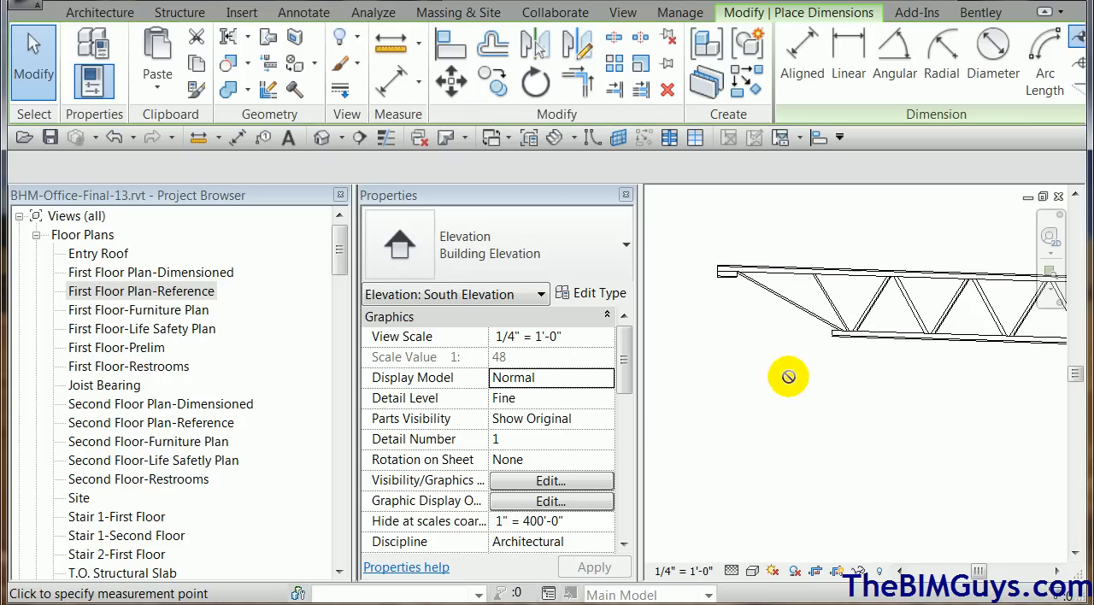
{"action": "left_click", "coordinate": [830, 332]}
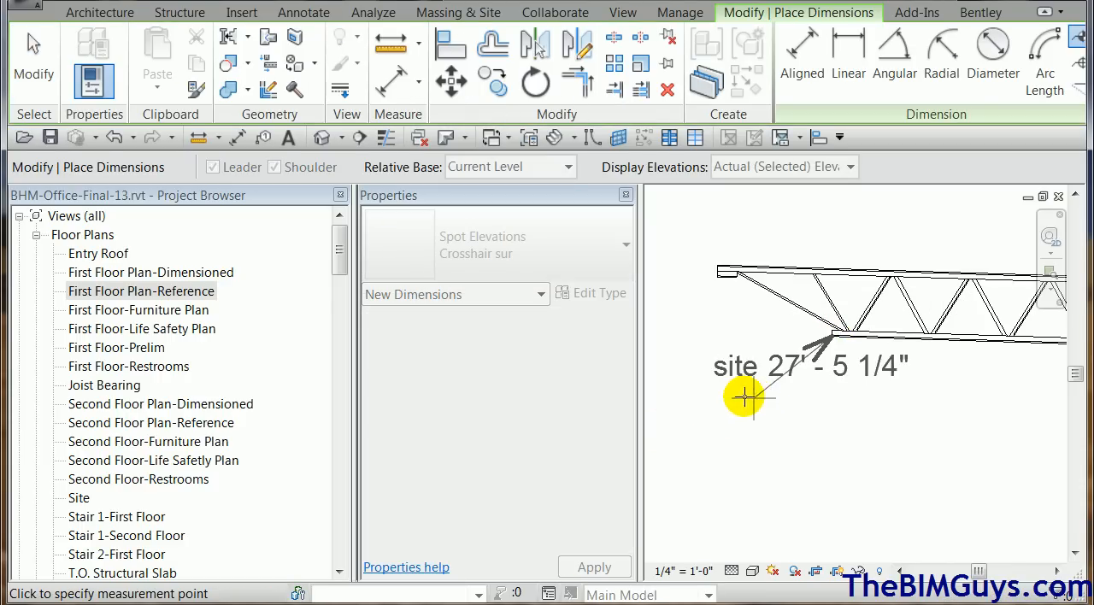
{"action": "left_click", "coordinate": [709, 395]}
Place two more Crosshair sur spot elevations with leaders and shoulders on the joist's bottom chord, farther down the slope.
{"action": "middle_click_drag", "start_coordinate": [923, 517], "coordinate": [825, 444]}
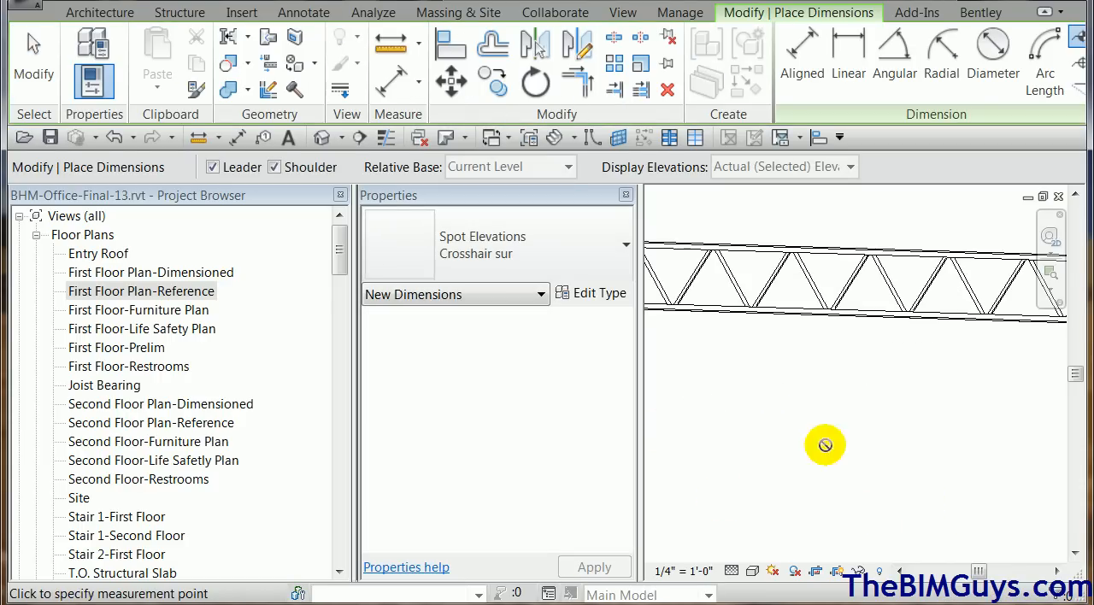
{"action": "left_click", "coordinate": [924, 320]}
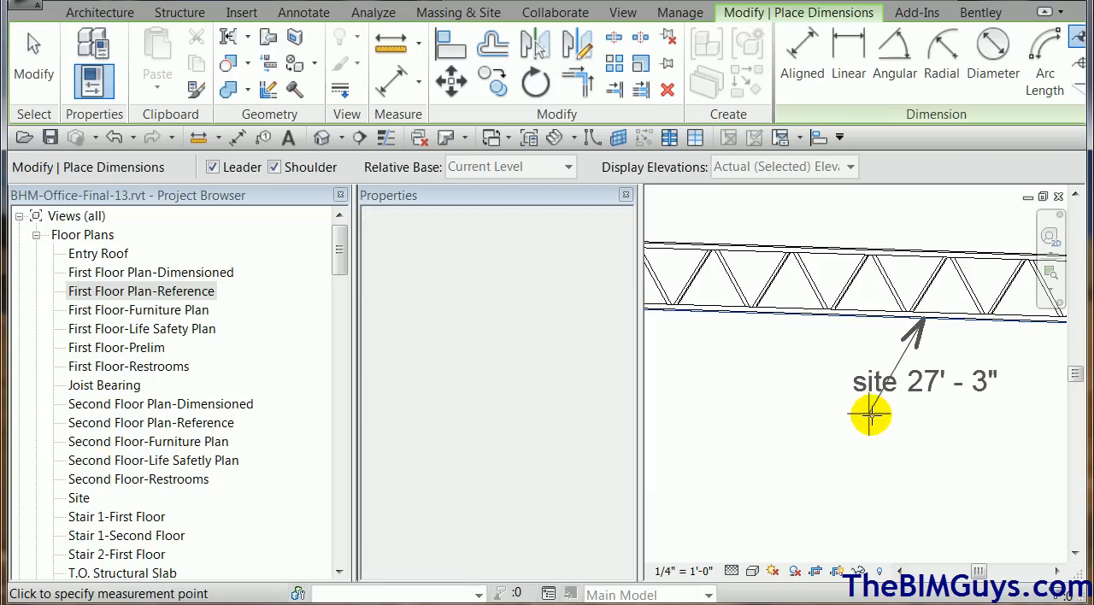
{"action": "left_click", "coordinate": [871, 413]}
{"action": "left_click", "coordinate": [779, 415]}
{"action": "scroll", "coordinate": [974, 494], "scroll_direction": "down", "scroll_amount": 2}
{"action": "middle_click_drag", "start_coordinate": [975, 494], "coordinate": [689, 407]}
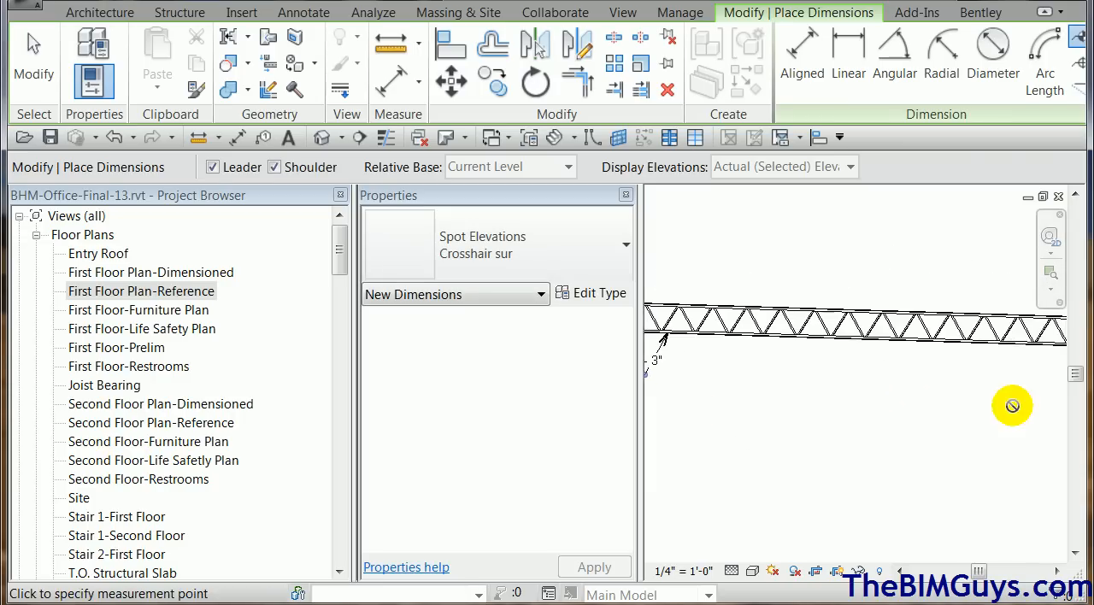
{"action": "left_click", "coordinate": [1002, 347]}
{"action": "left_click", "coordinate": [973, 414]}
{"action": "left_click", "coordinate": [903, 415]}
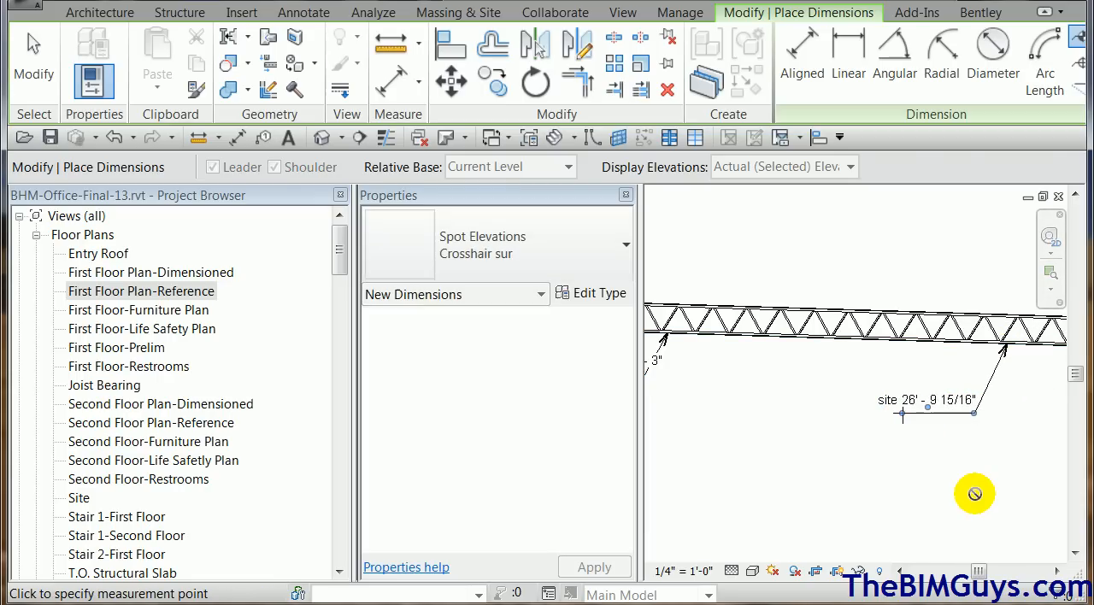
{"action": "key", "text": "Escape"}
{"action": "key", "text": "Escape"}
Try a Sloped spot slope with a 1/2" offset on the joist's top chord, previewing it above and below the joist.
{"action": "scroll", "coordinate": [949, 474], "scroll_direction": "down", "scroll_amount": 3}
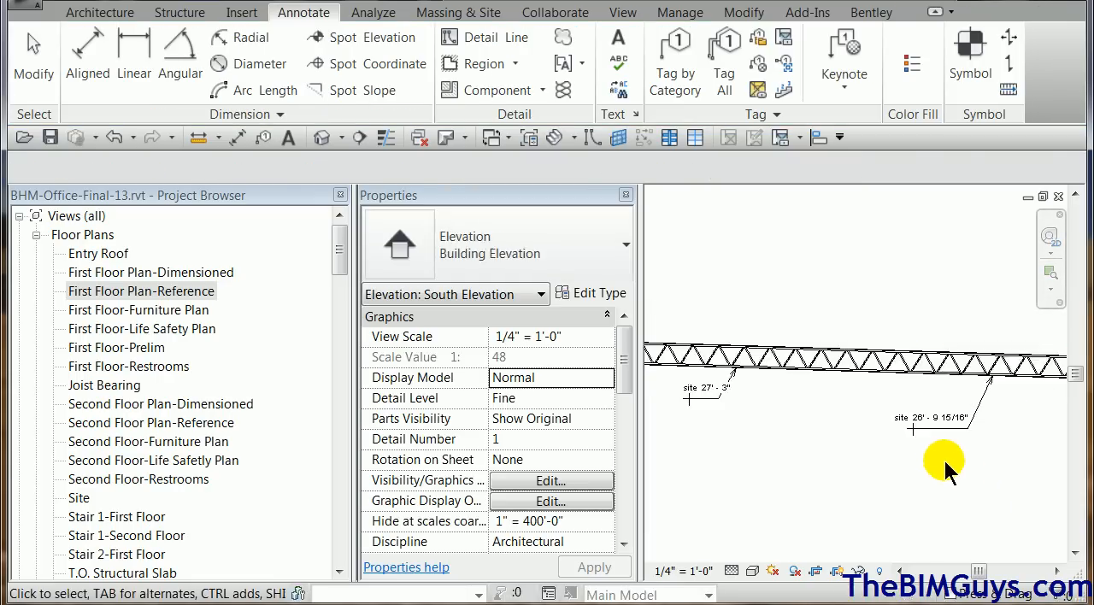
{"action": "middle_click_drag", "start_coordinate": [949, 479], "coordinate": [821, 434]}
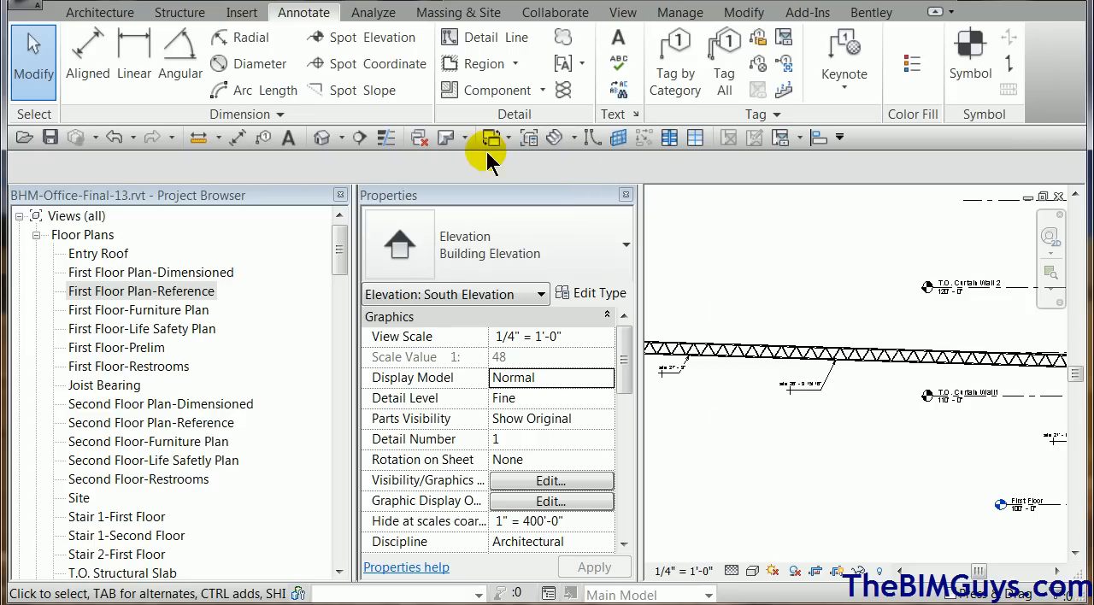
{"action": "left_click", "coordinate": [374, 92]}
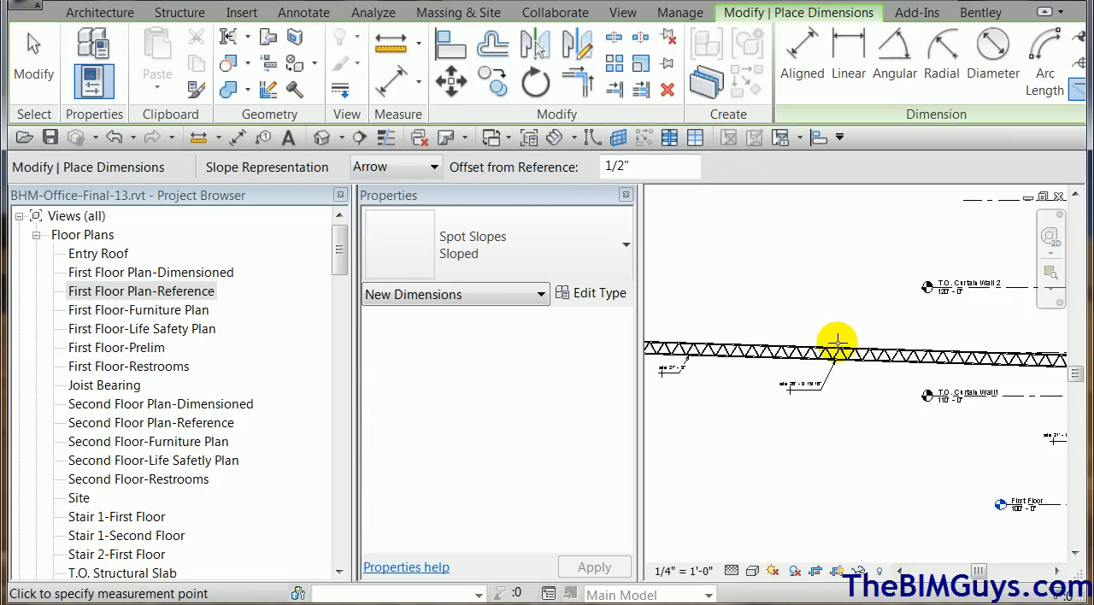
{"action": "left_click", "coordinate": [839, 344]}
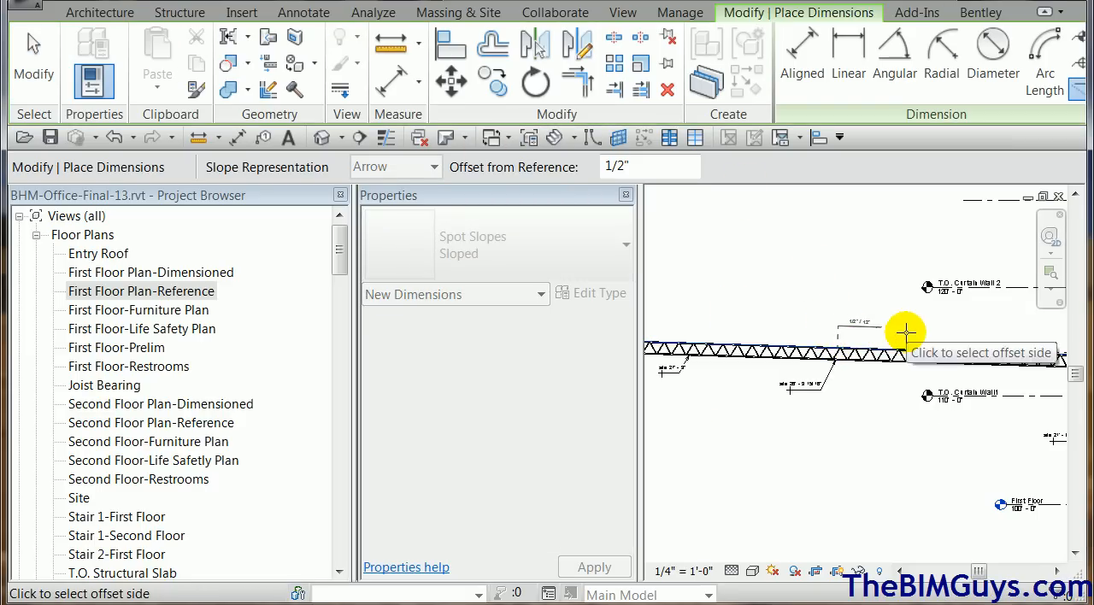
{"action": "scroll", "coordinate": [905, 333], "scroll_direction": "up", "scroll_amount": 3}
{"action": "scroll", "coordinate": [904, 333], "scroll_direction": "down", "scroll_amount": 5}
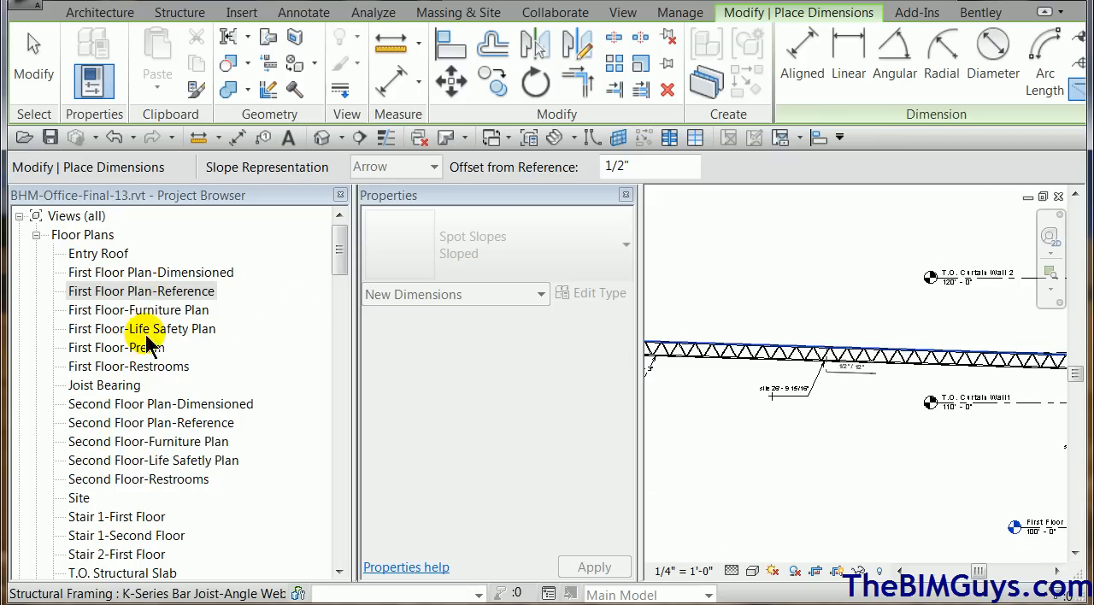
{"action": "key", "text": "Escape"}
{"action": "key", "text": "Escape"}
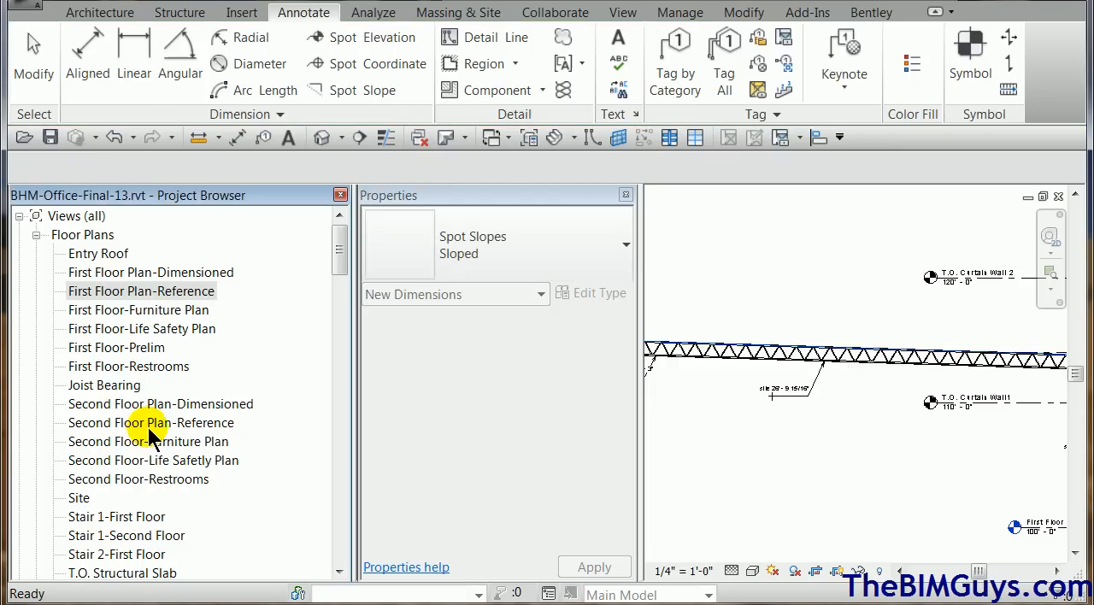
Open the Second Floor Plan-Reference floor plan at the offices in the building's southwest corner.
{"action": "double_click", "coordinate": [150, 423]}
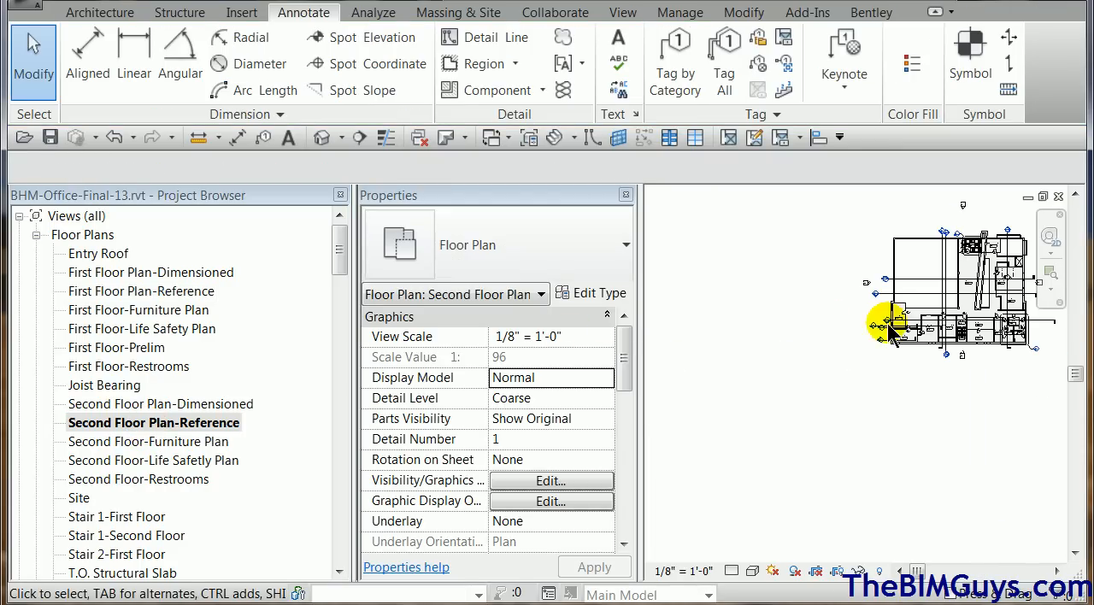
{"action": "scroll", "coordinate": [890, 325], "scroll_direction": "up", "scroll_amount": 5}
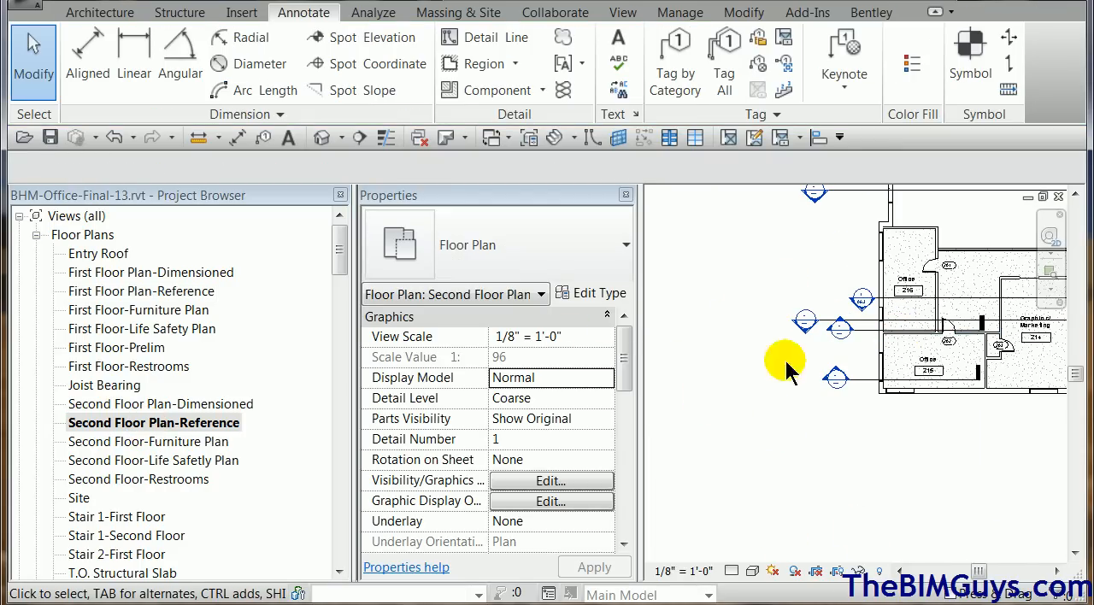
Reveal the hidden elements in the second floor plan briefly, and open the First Floor Plan-Dimensioned floor plan.
{"action": "left_click", "coordinate": [880, 572]}
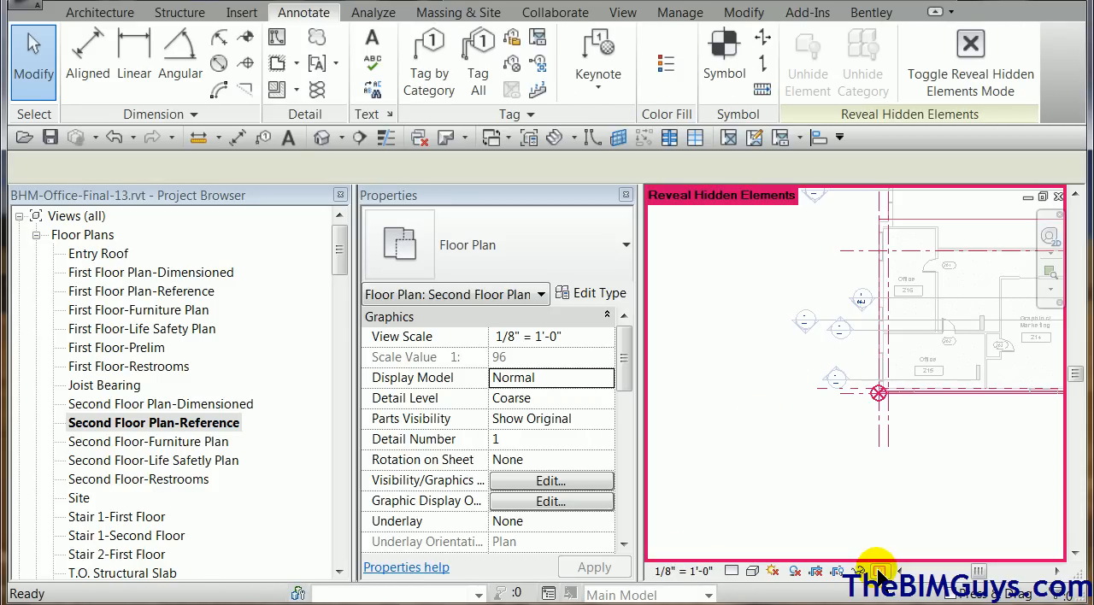
{"action": "left_click", "coordinate": [880, 572]}
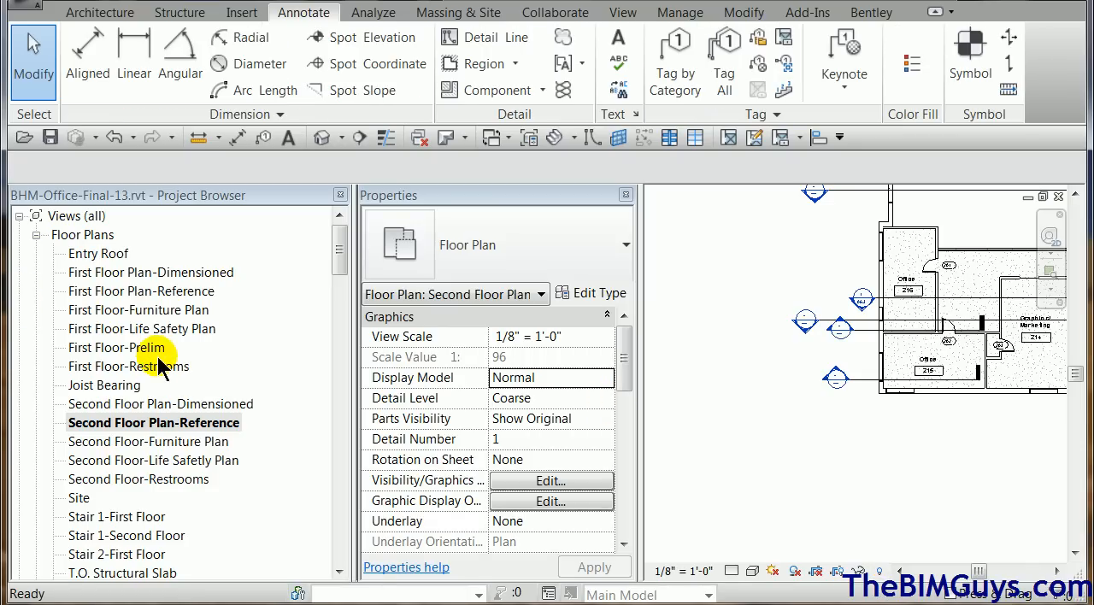
{"action": "left_click", "coordinate": [147, 309]}
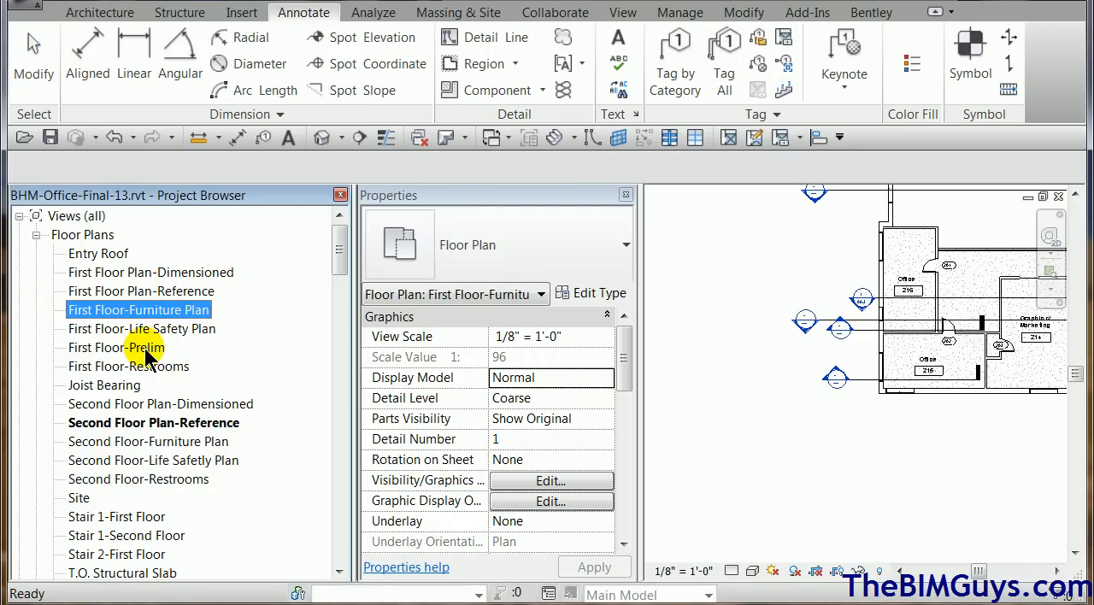
{"action": "double_click", "coordinate": [158, 273]}
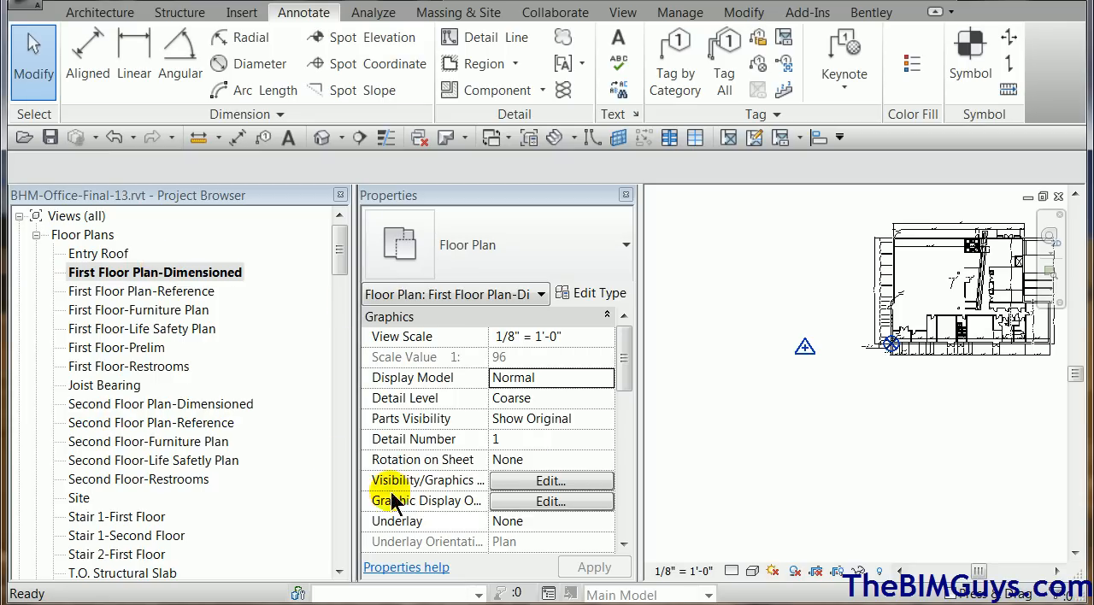
Return to the open South Elevation view at the sloped bar joist and the level heads beside the building.
{"action": "left_click_drag", "start_coordinate": [342, 268], "coordinate": [348, 333]}
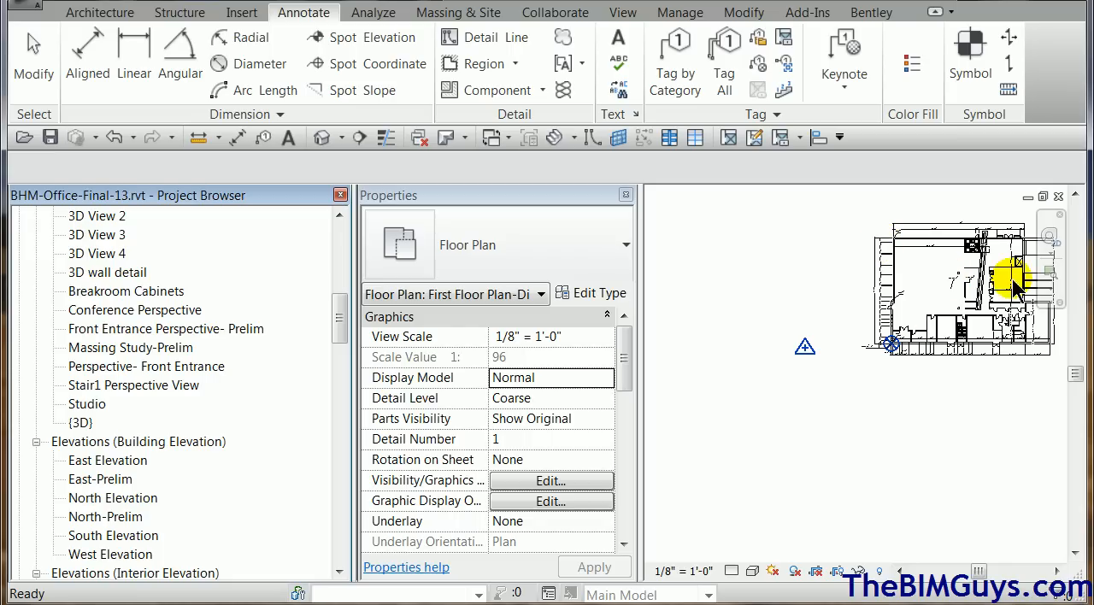
{"action": "left_click_drag", "start_coordinate": [340, 330], "coordinate": [348, 370]}
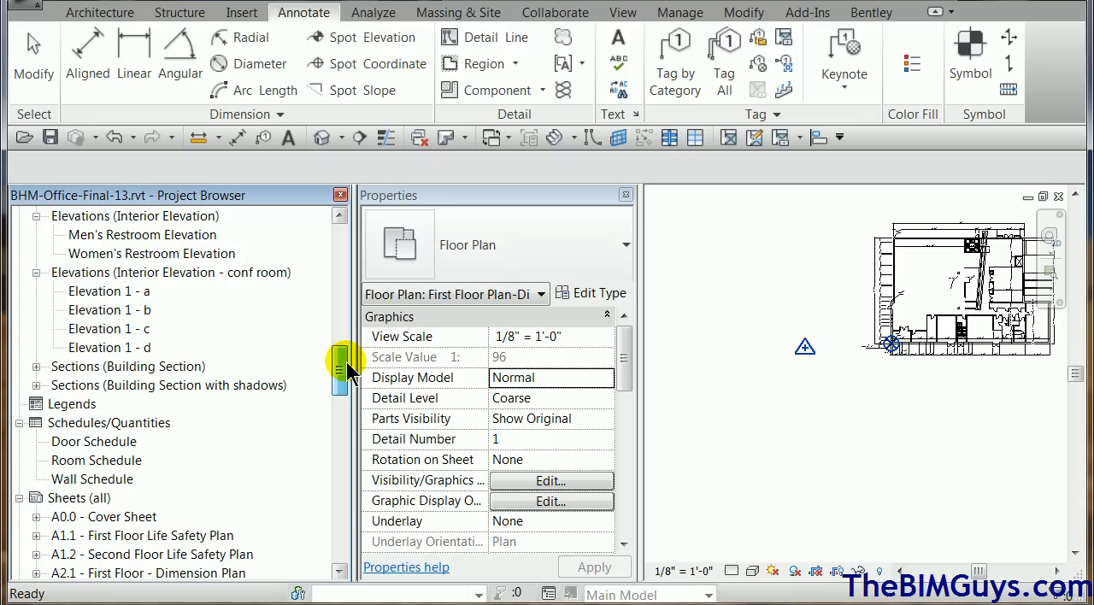
{"action": "key", "text": "ctrl+Tab"}
{"action": "key", "text": "ctrl+Tab"}
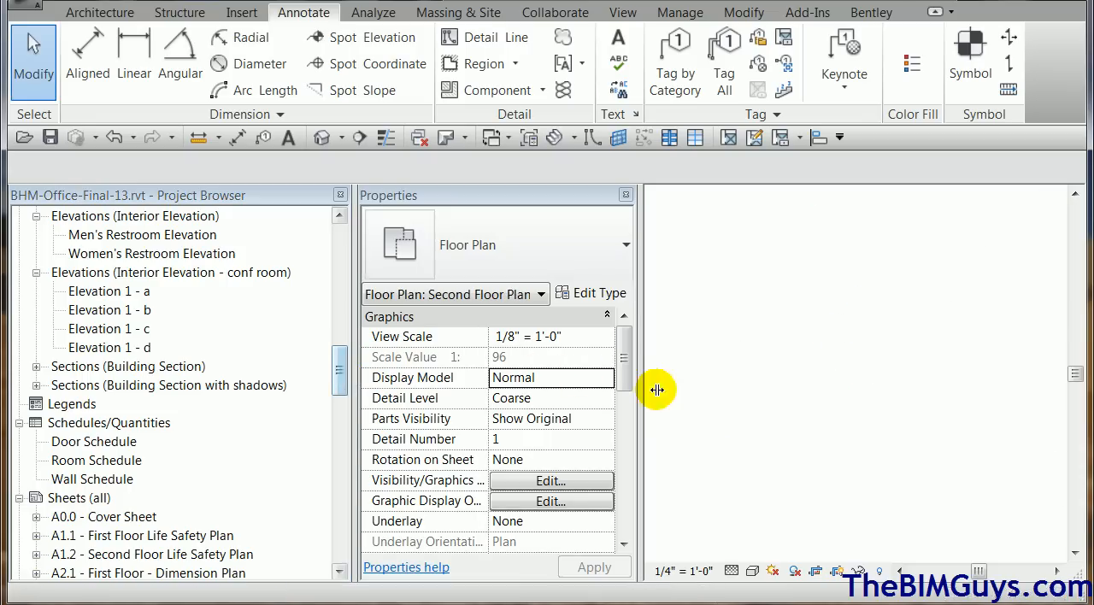
{"action": "scroll", "coordinate": [843, 436], "scroll_direction": "down", "scroll_amount": 2}
{"action": "middle_click_drag", "start_coordinate": [867, 451], "coordinate": [898, 414]}
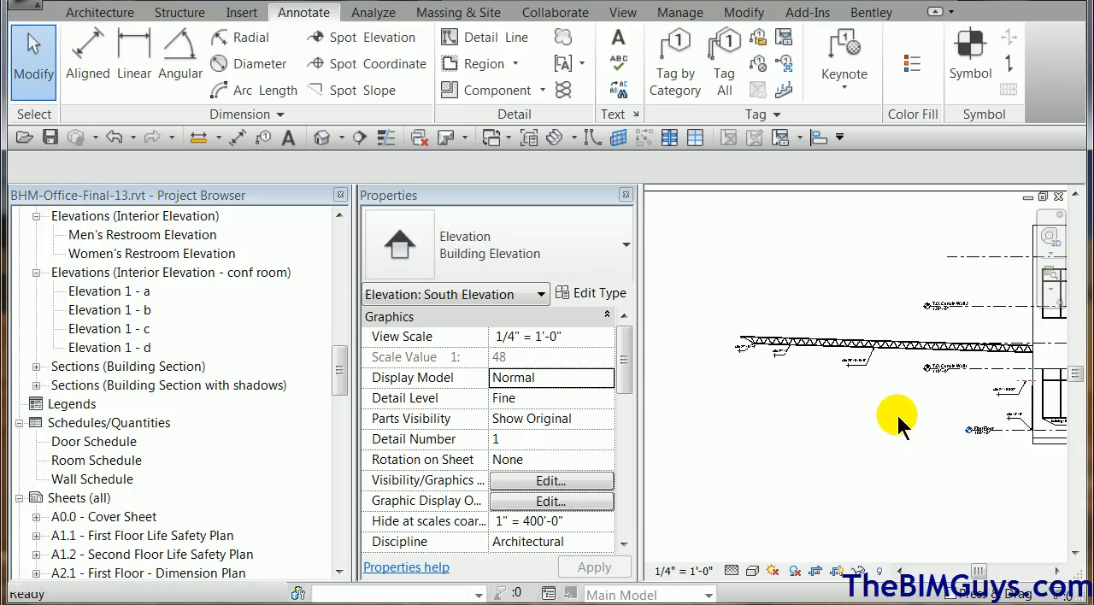
Examine the elevation base and symbol settings in the type properties of the T.O. Curtain Wall1 level.
{"action": "left_click", "coordinate": [1001, 370]}
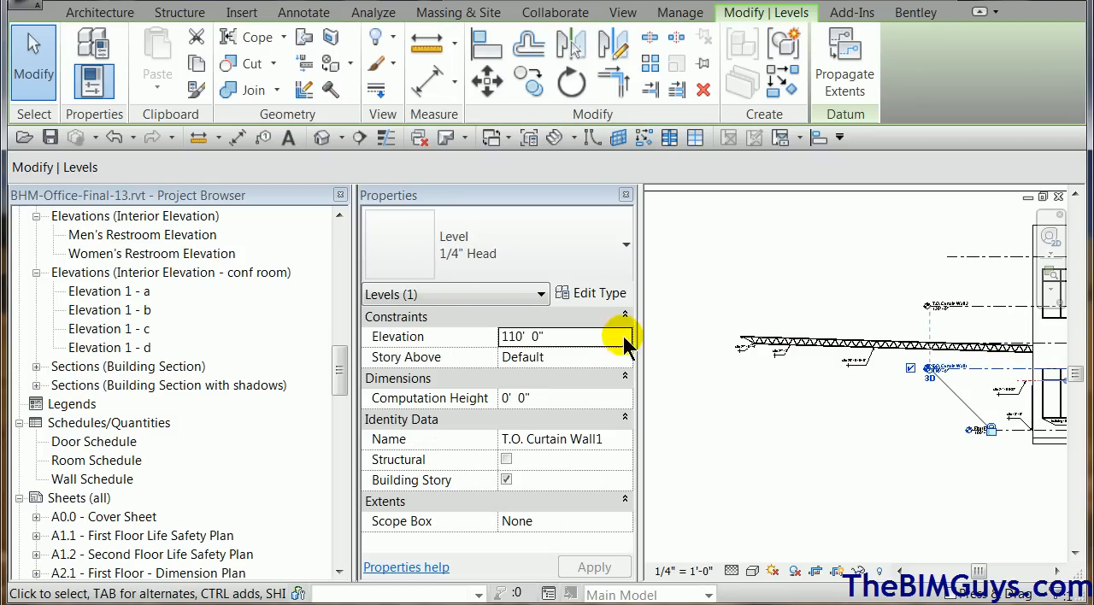
{"action": "left_click", "coordinate": [599, 293]}
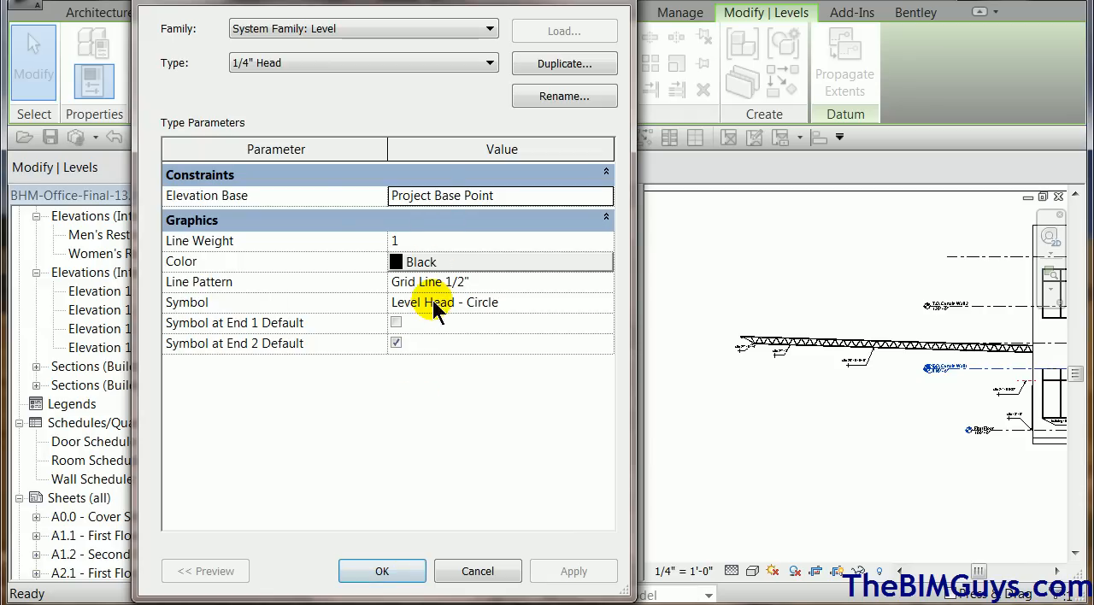
{"action": "left_click", "coordinate": [476, 569]}
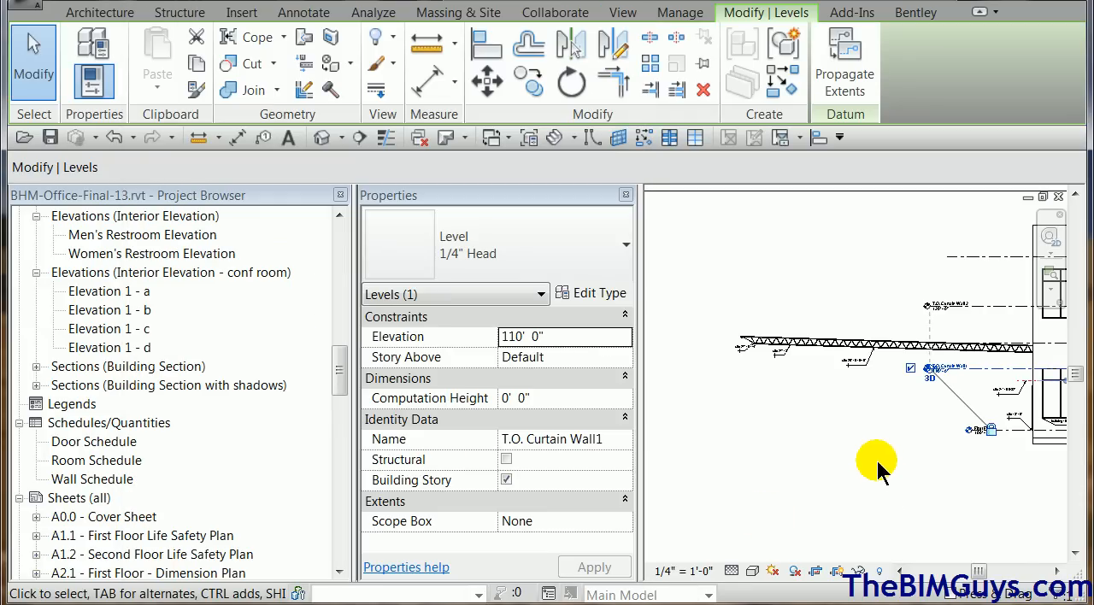